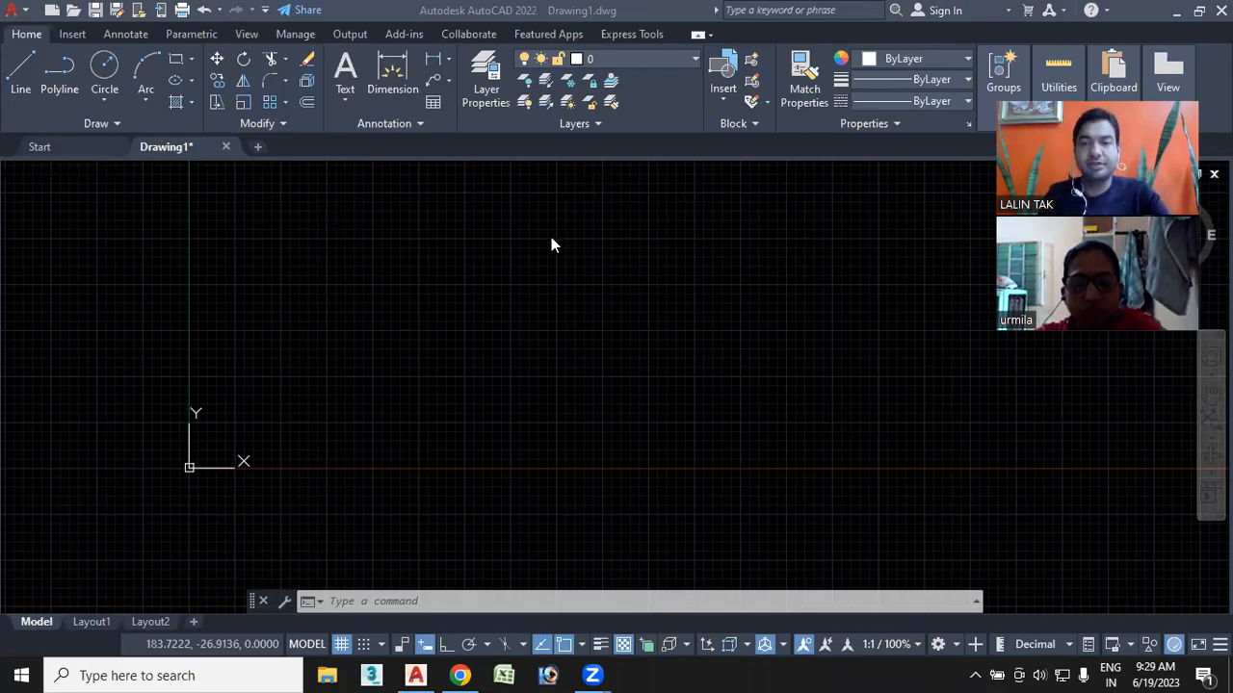
scroll(552, 328, down, 3)
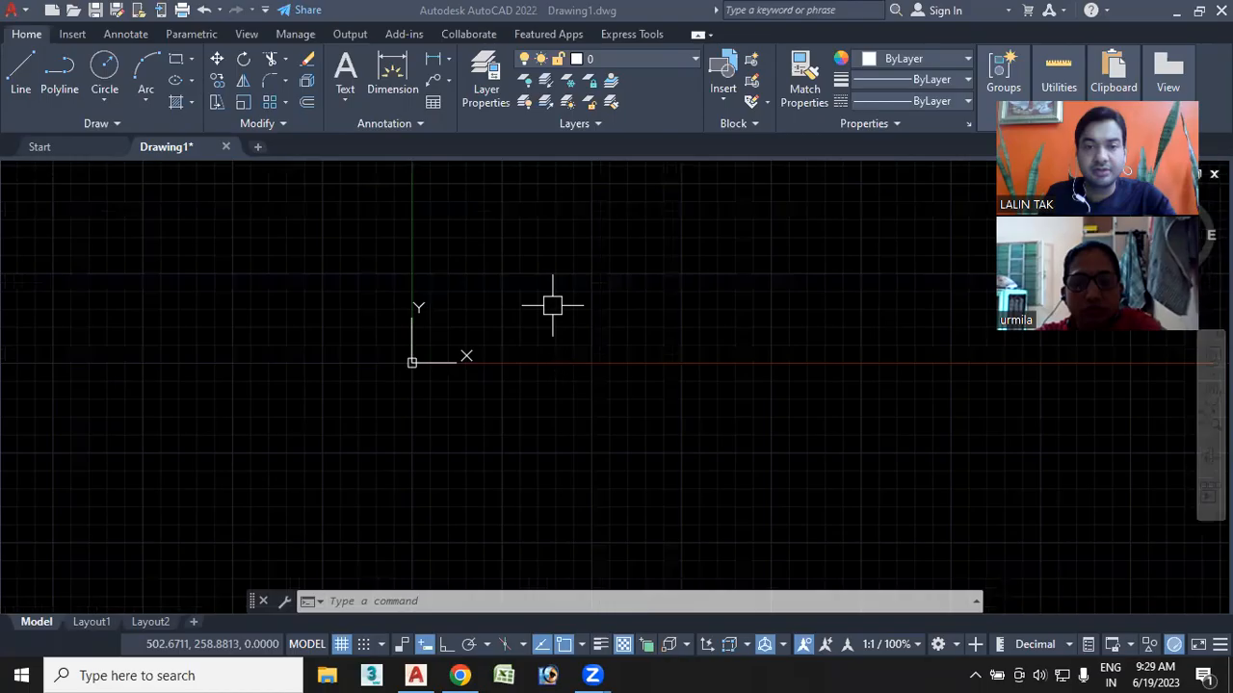
middle_drag(553, 306, 417, 424)
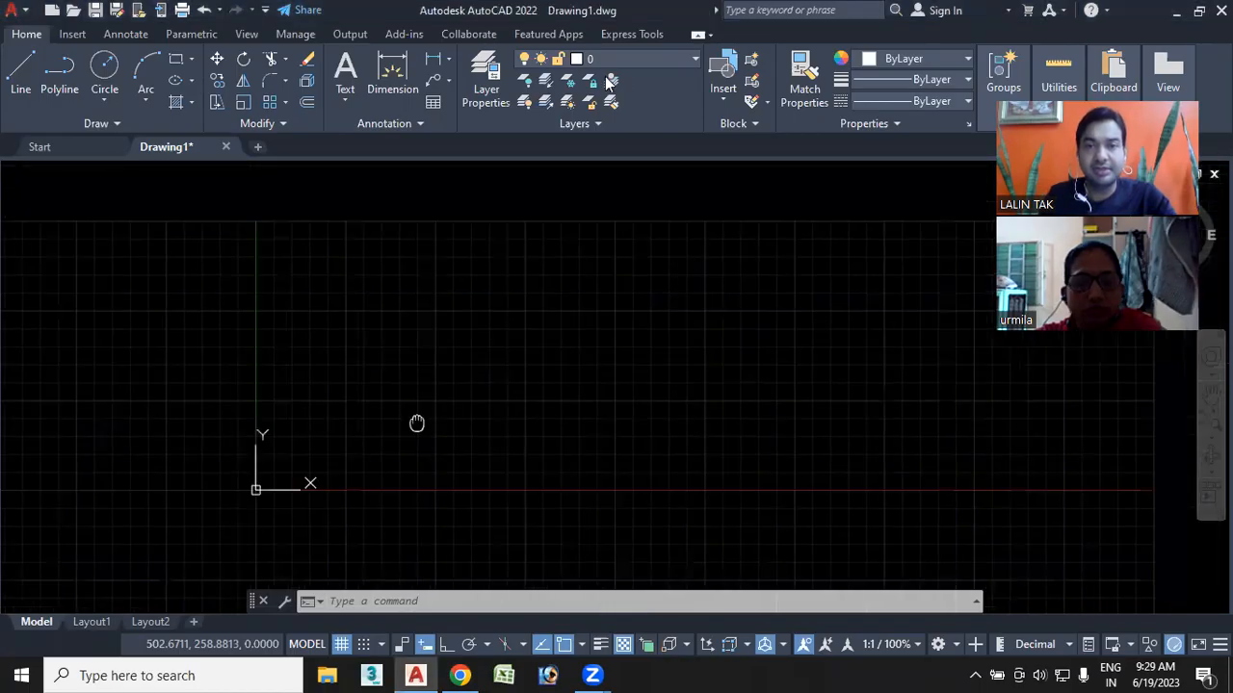
click(653, 58)
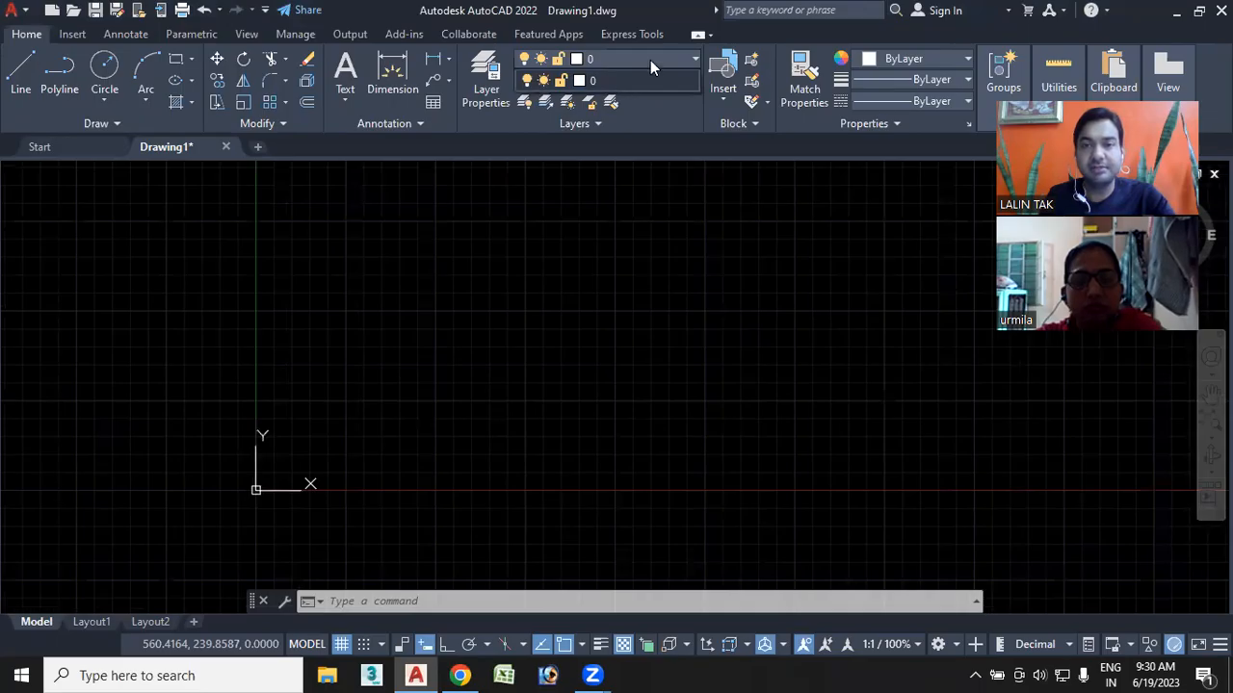
click(650, 60)
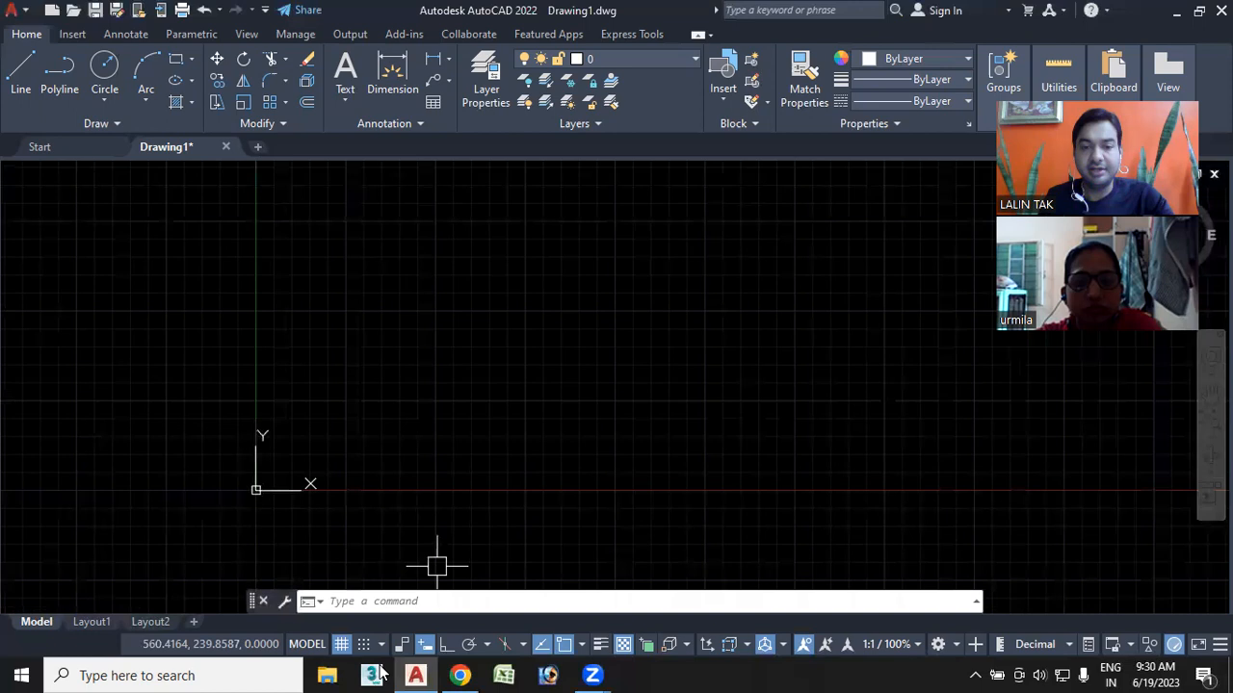
click(385, 604)
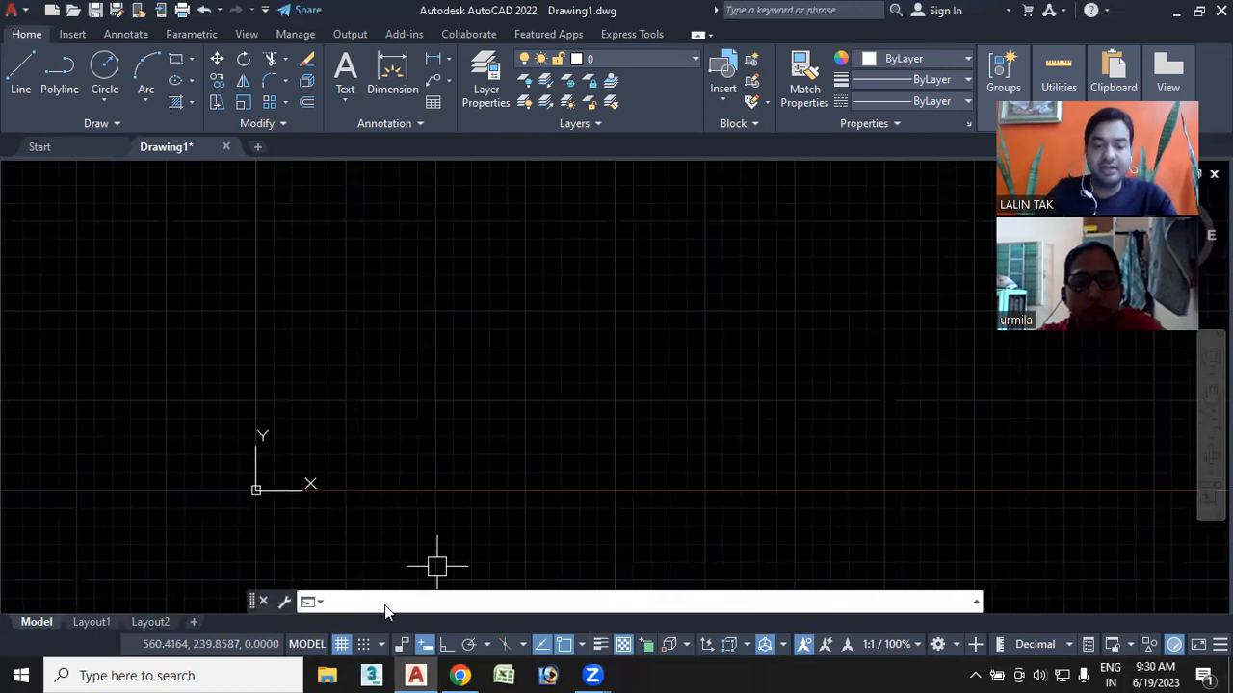
text(1)
text(a)
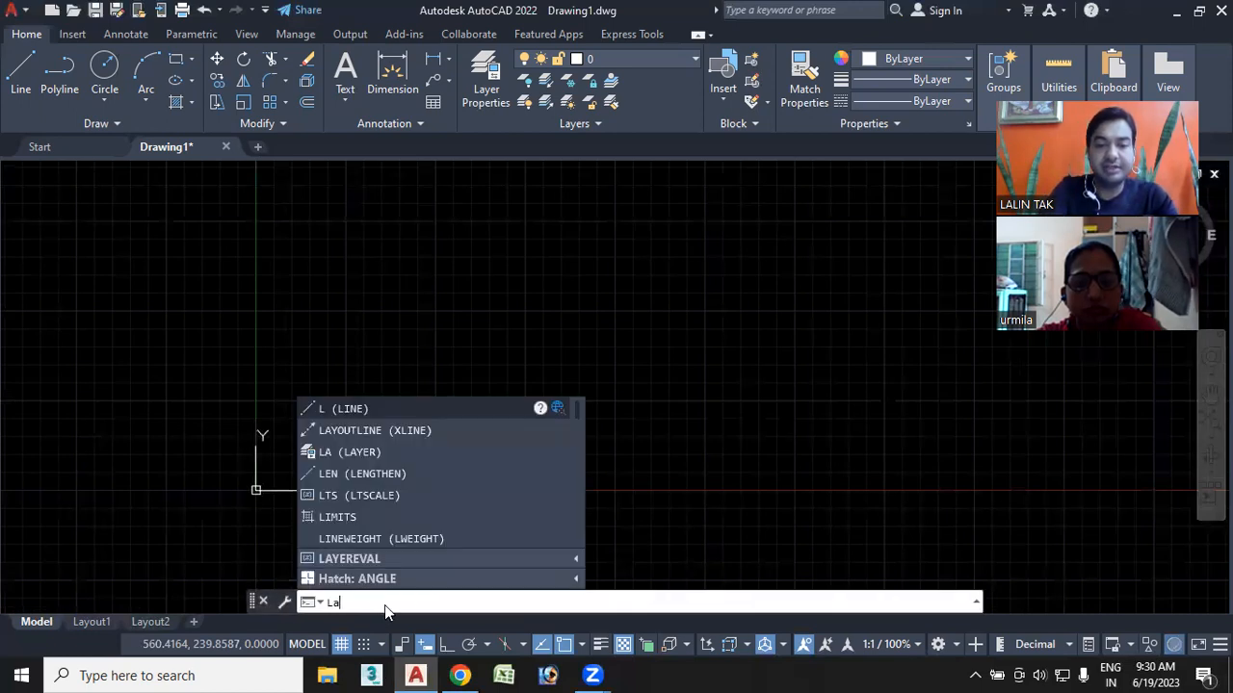
key(Return)
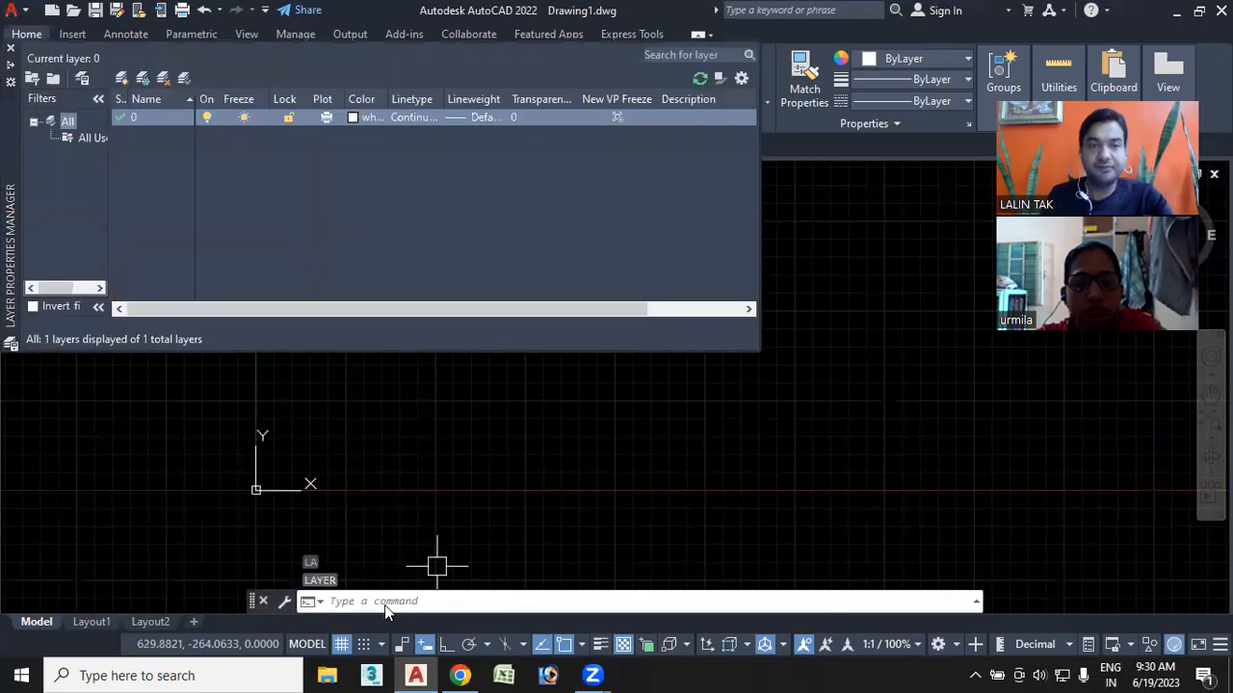
mouse_move(10, 112)
mouse_down()
mouse_move(47, 153)
mouse_move(19, 97)
mouse_move(19, 121)
mouse_move(61, 181)
mouse_move(116, 193)
mouse_up()
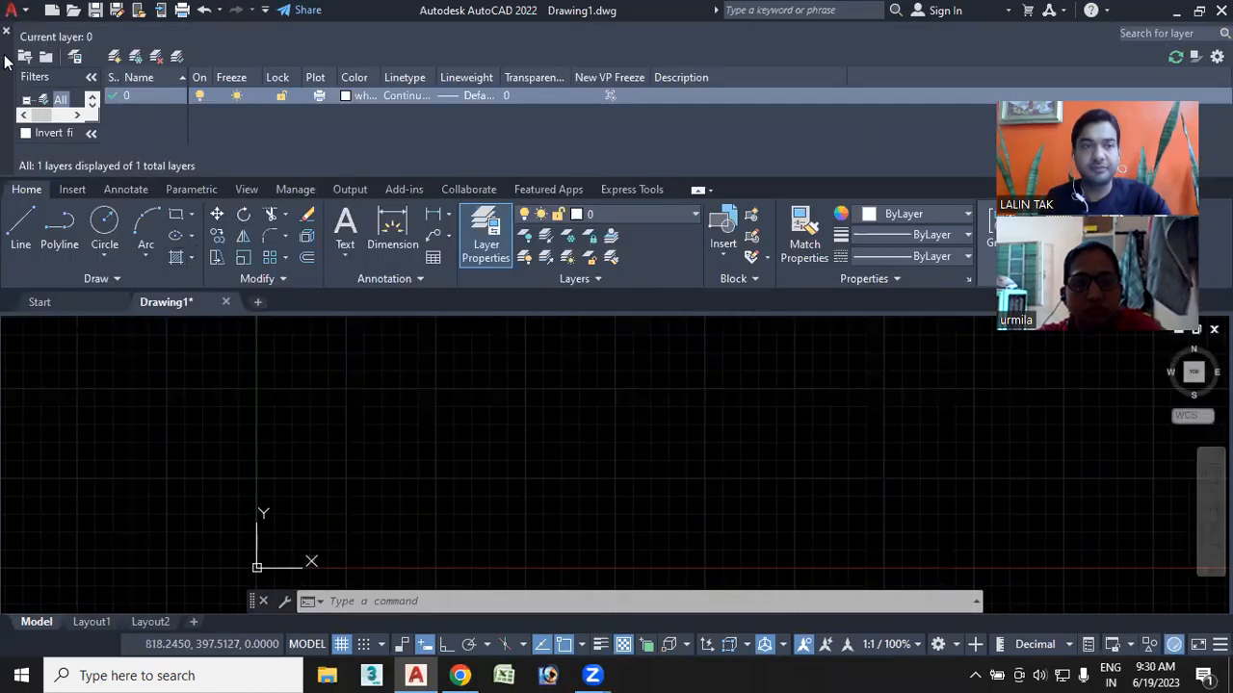
drag(4, 58, 39, 210)
click(42, 301)
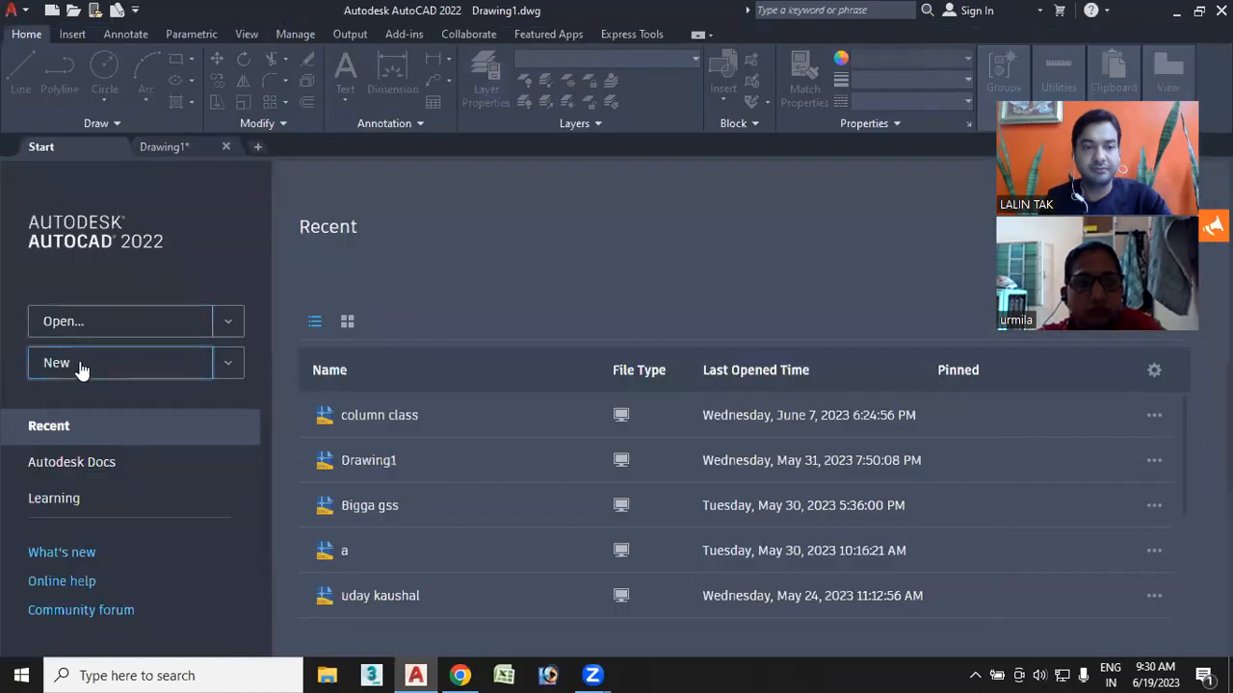
click(172, 148)
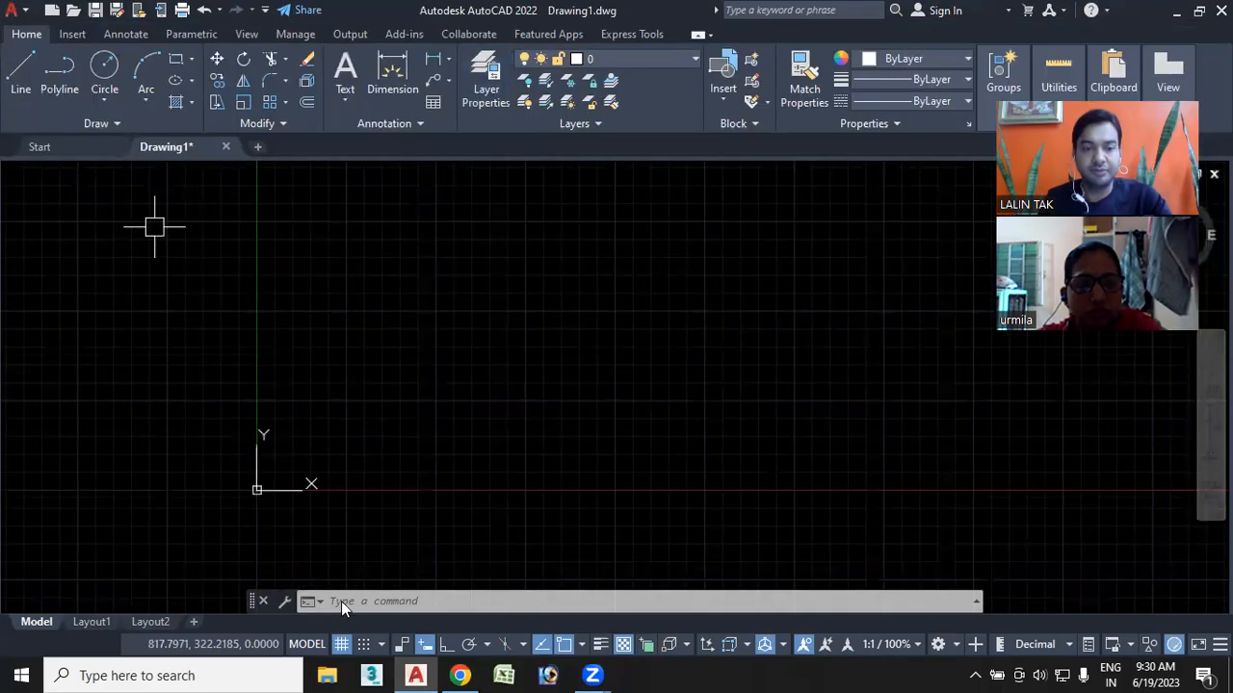
Open the Layer Properties Manager and undock it so it floats over the drawing area
click(340, 601)
text(LA)
key(Return)
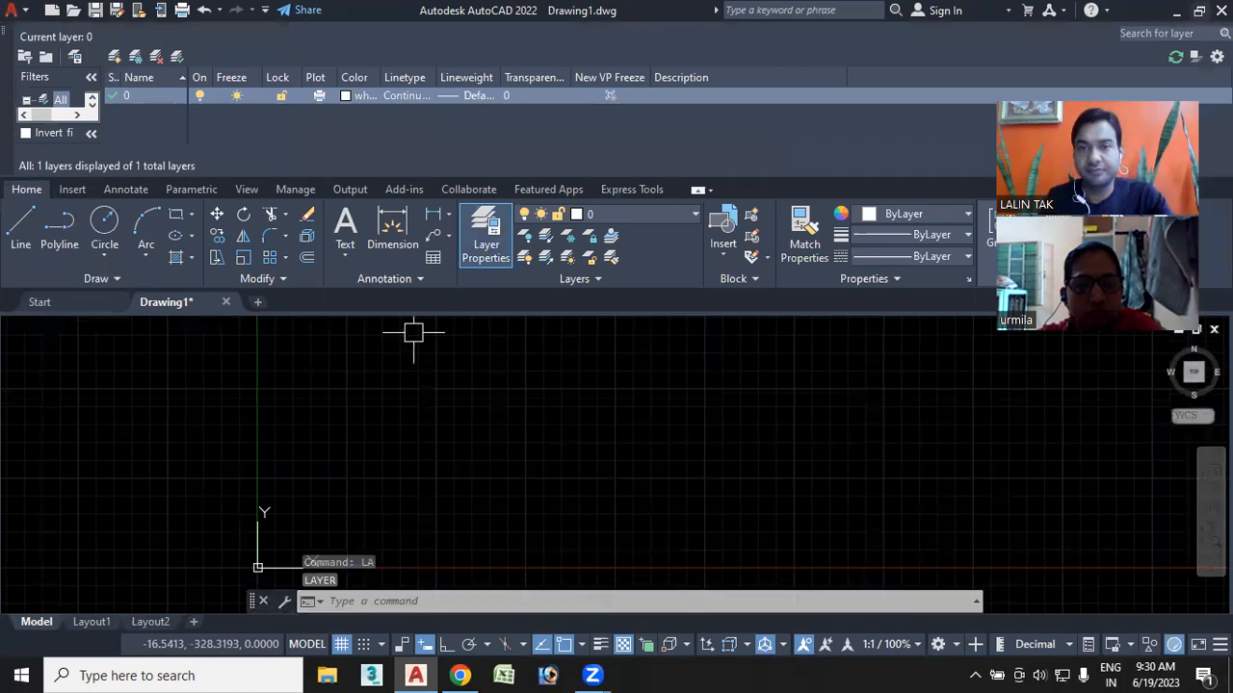
drag(5, 72, 105, 392)
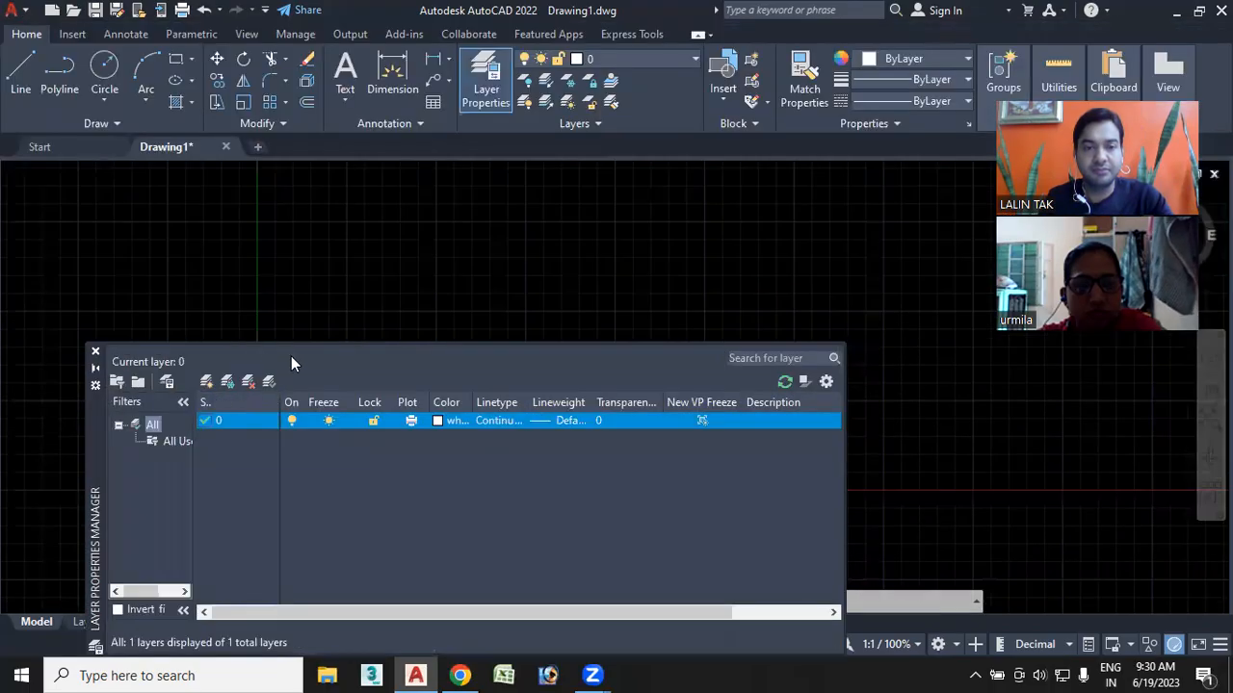
drag(95, 398, 99, 291)
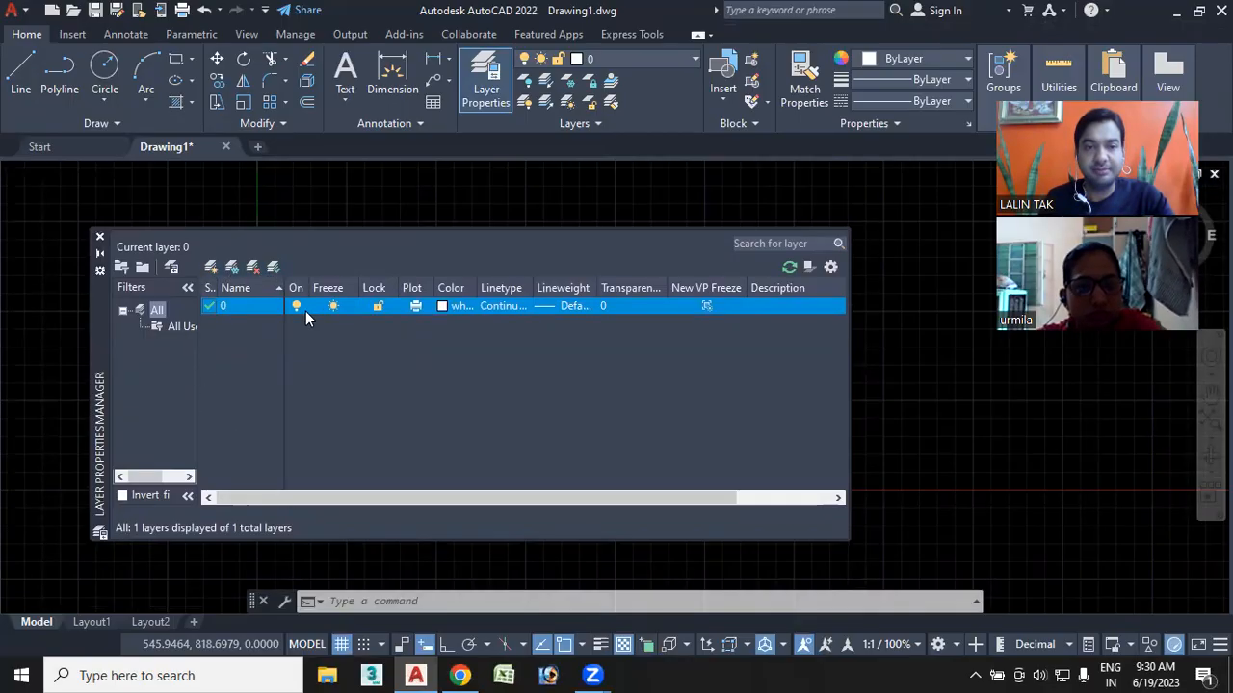
Create a new layer named walls and assign it dark red index color 18
click(211, 268)
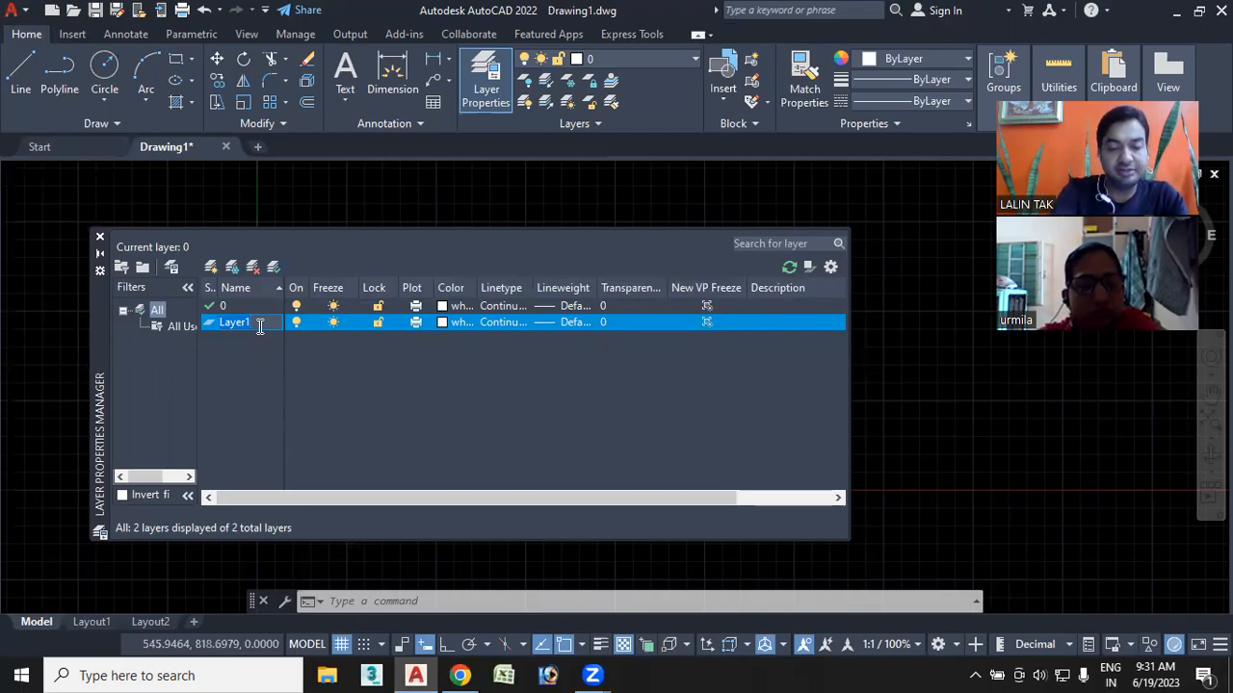
text(walls)
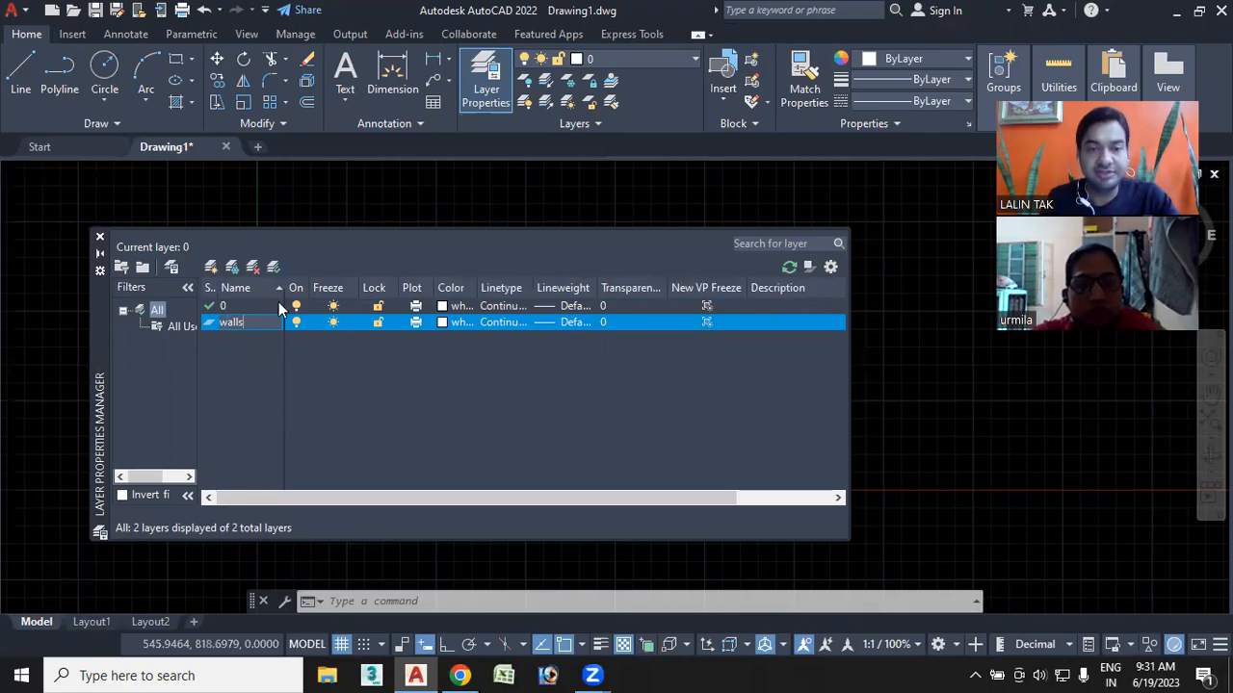
click(442, 321)
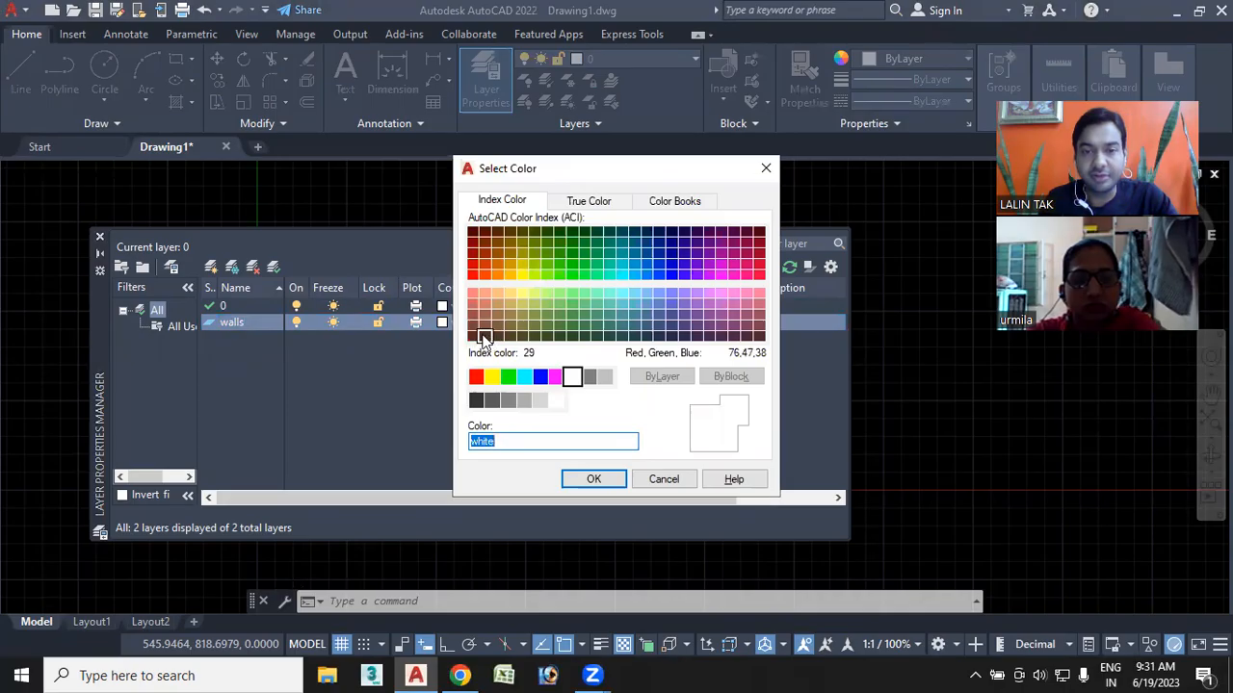
click(484, 330)
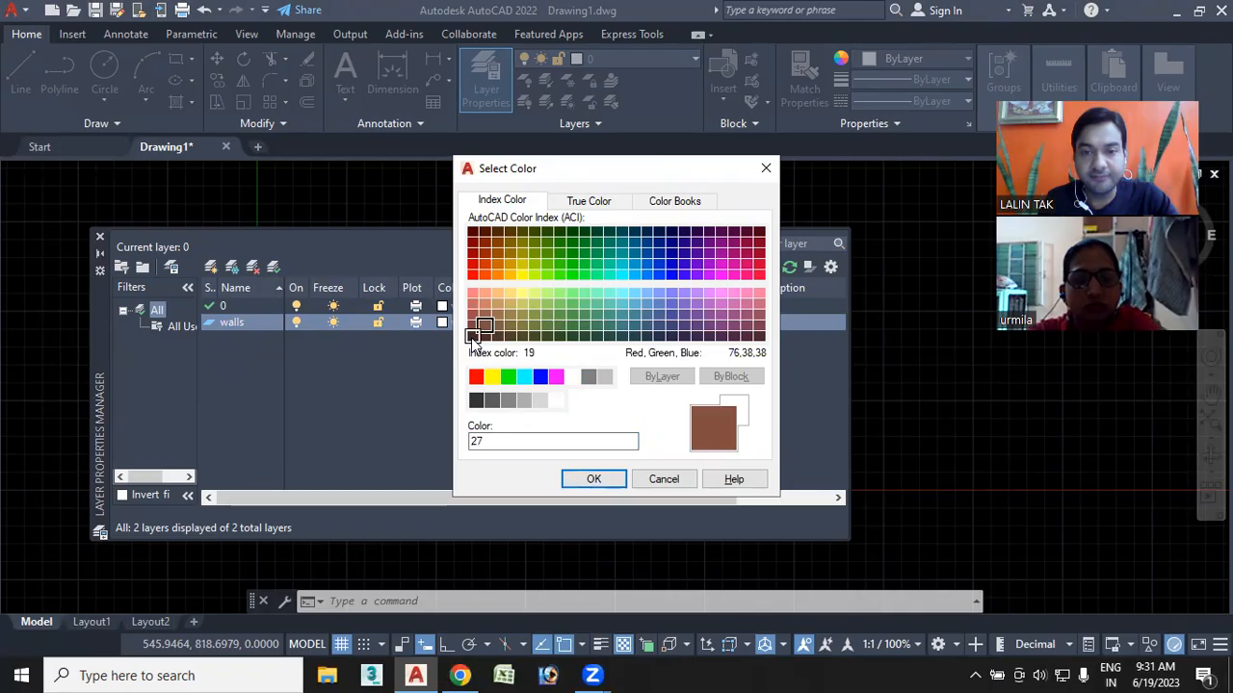
click(472, 233)
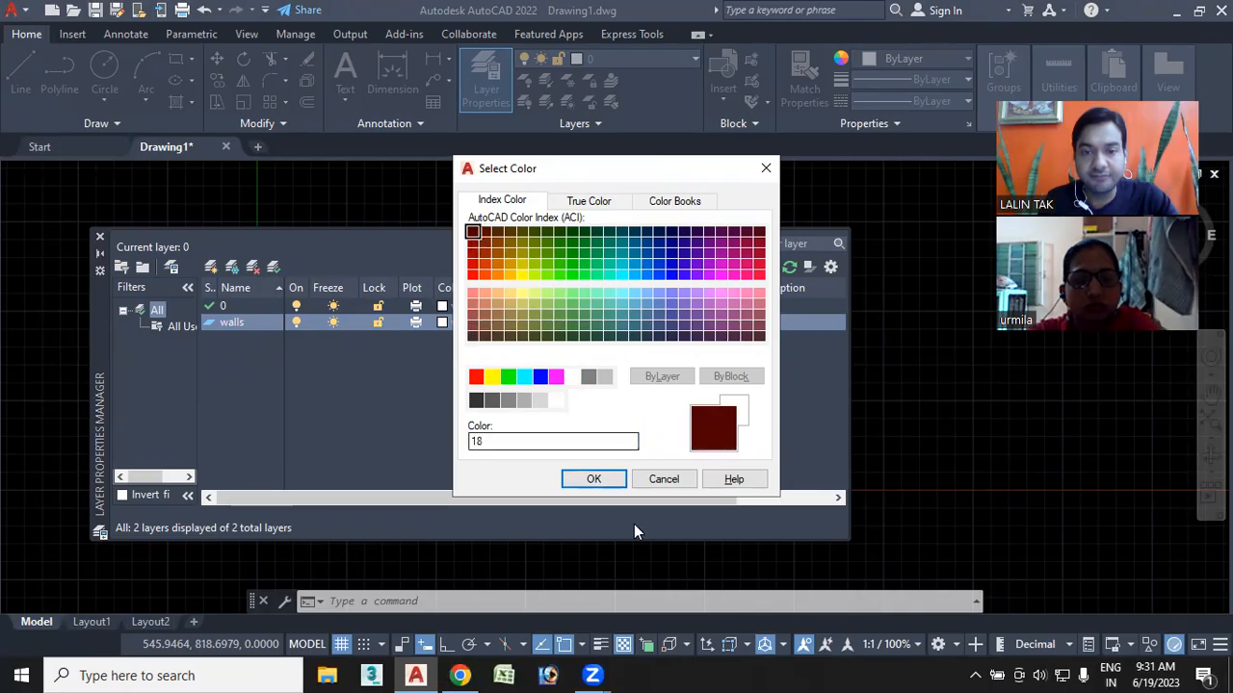
click(591, 479)
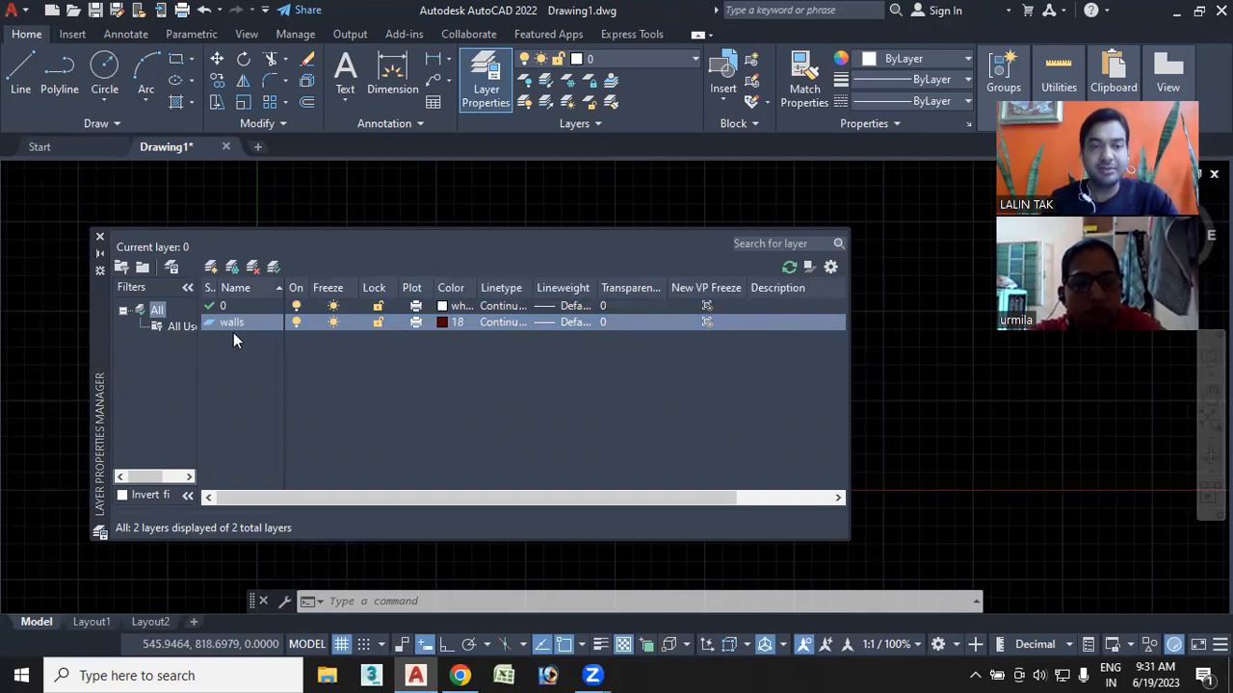
Create a new layer named windows and set its color to green
key(alt+n)
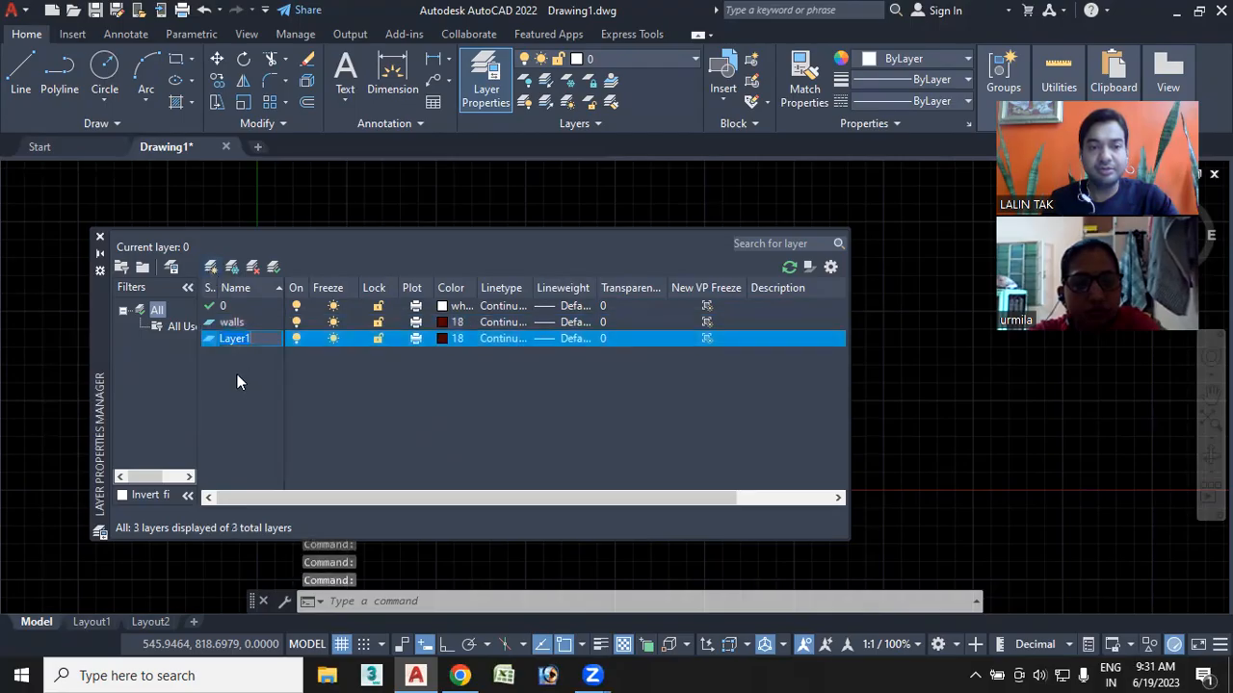
key(BackSpace)
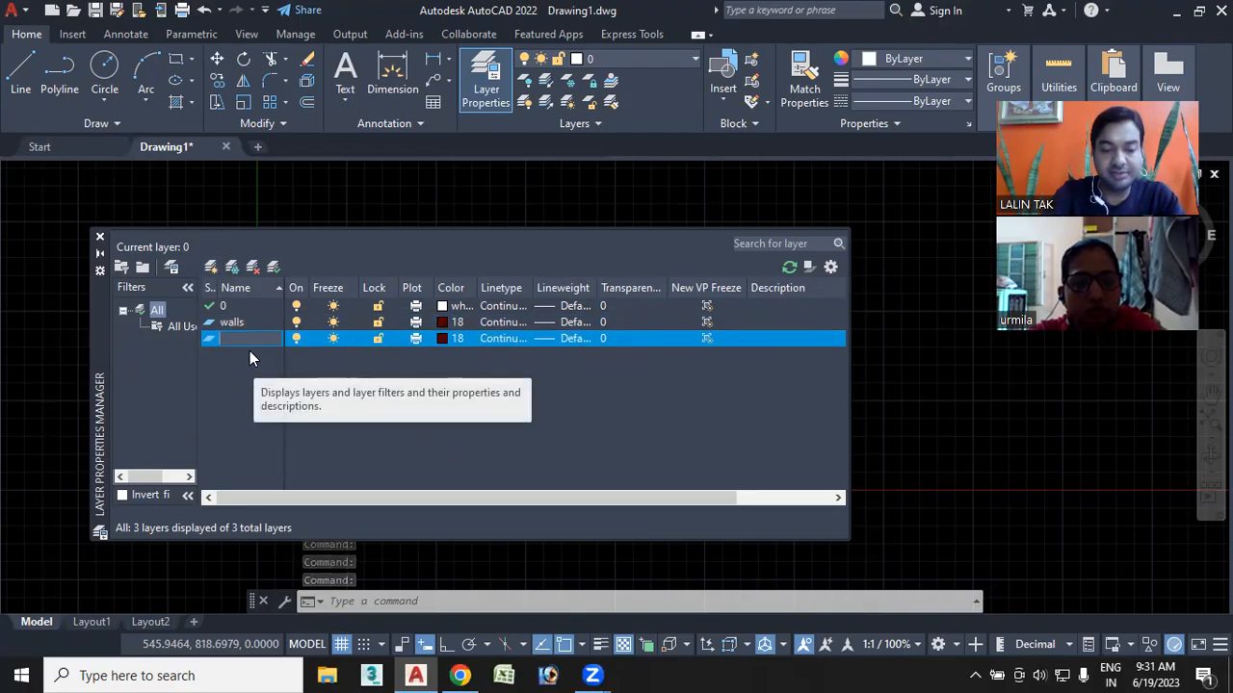
text(windo)
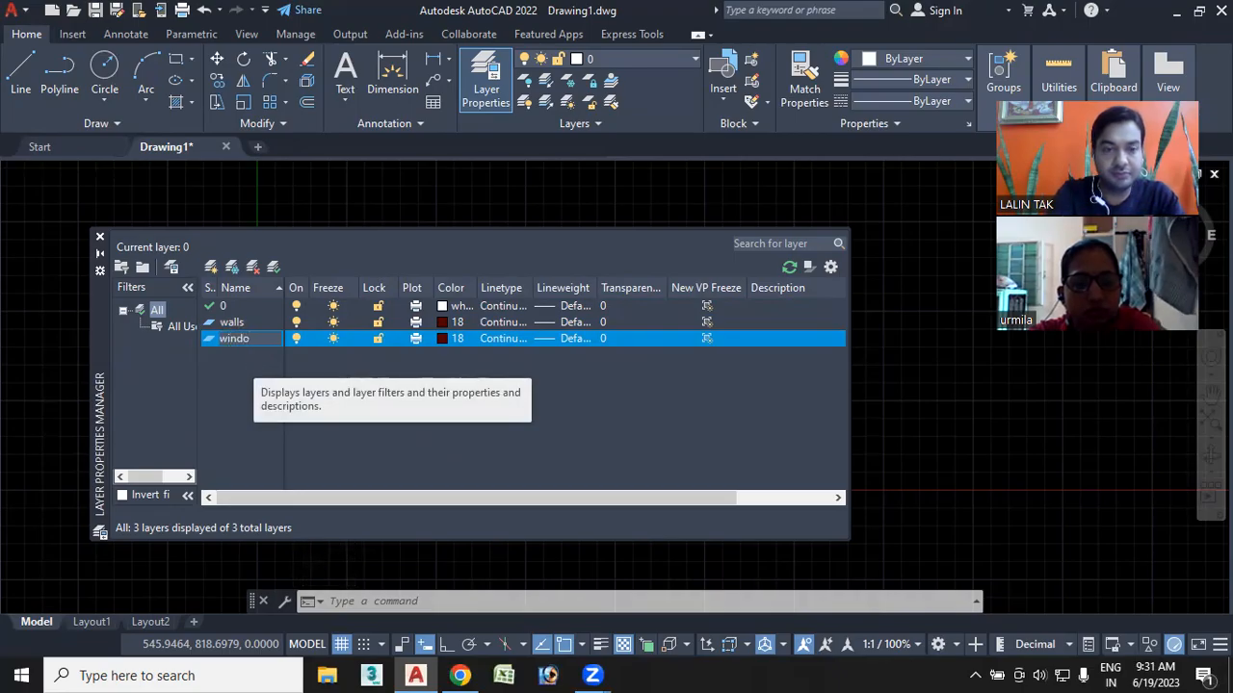
text(ws)
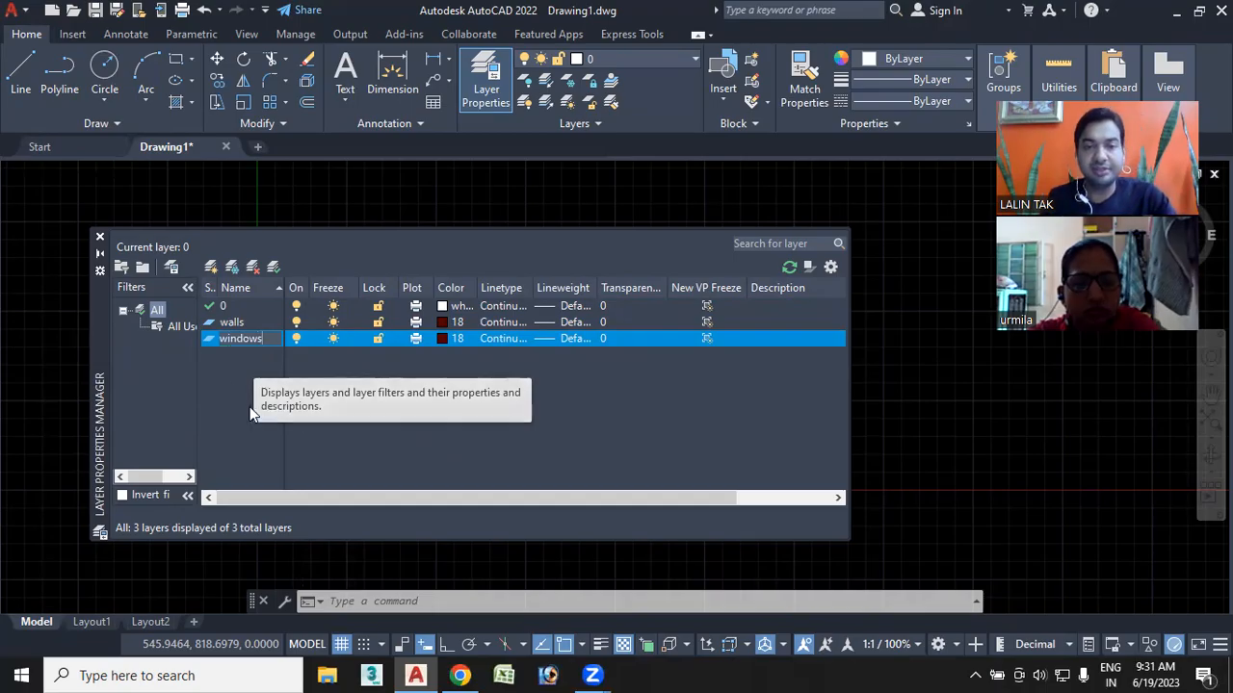
key(Return)
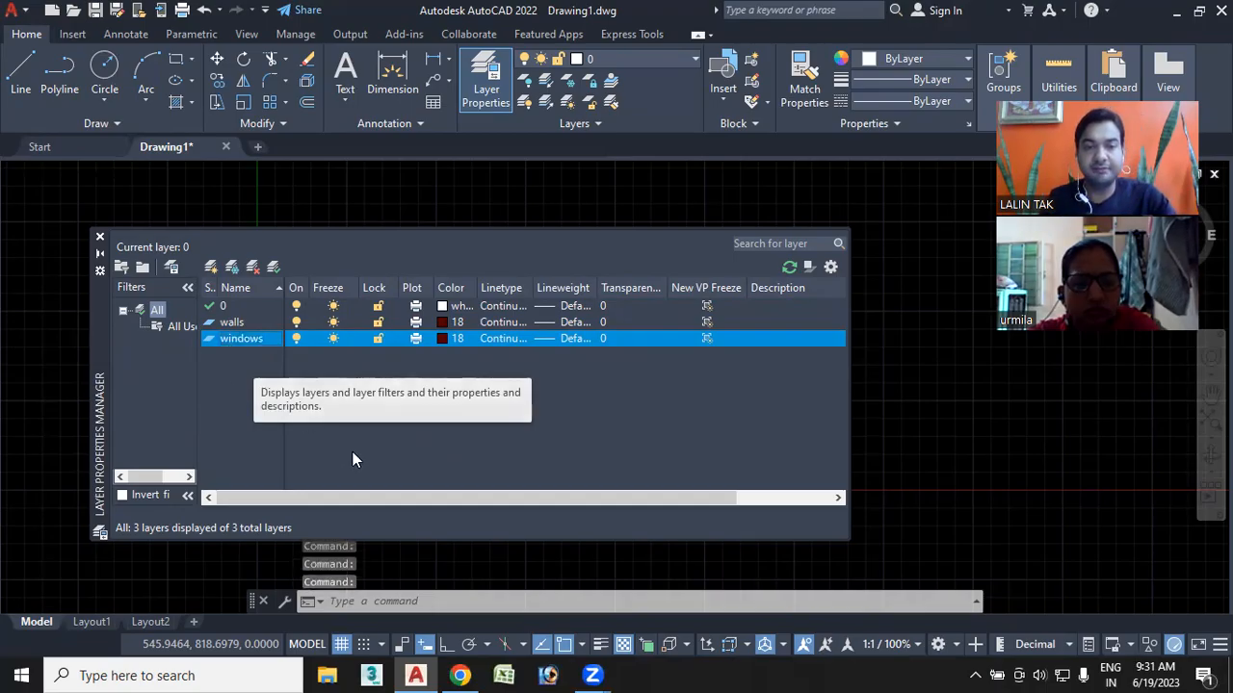
click(441, 338)
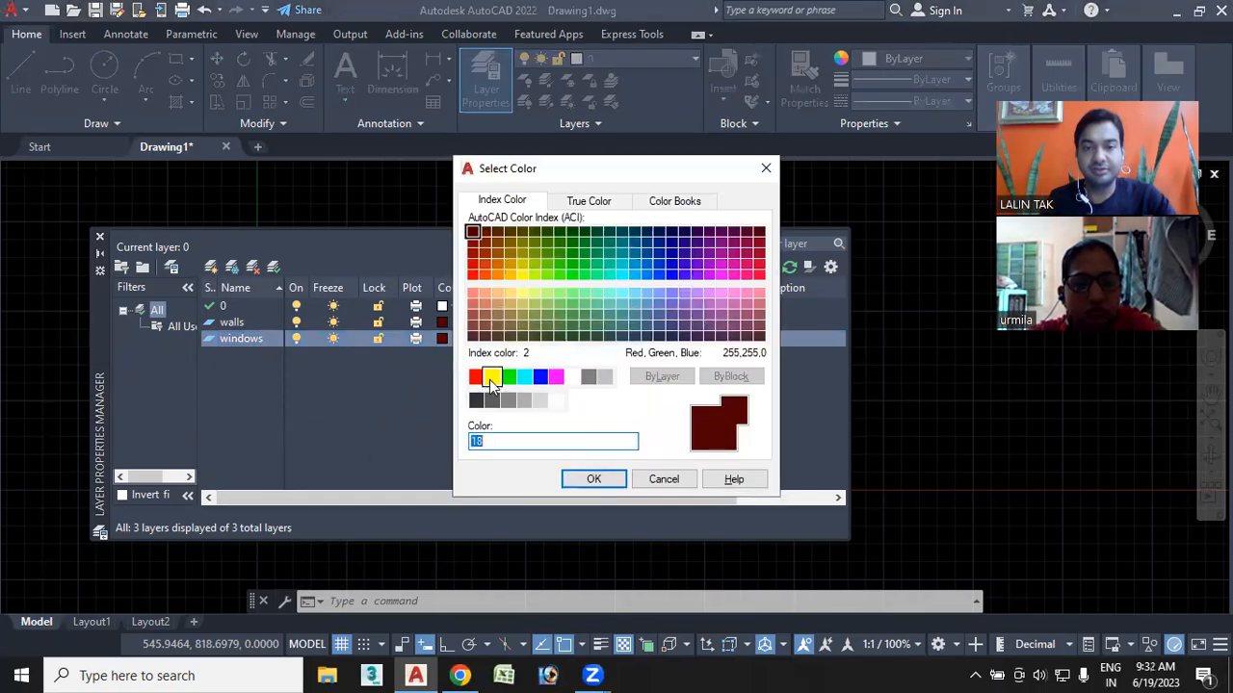
click(508, 376)
click(594, 479)
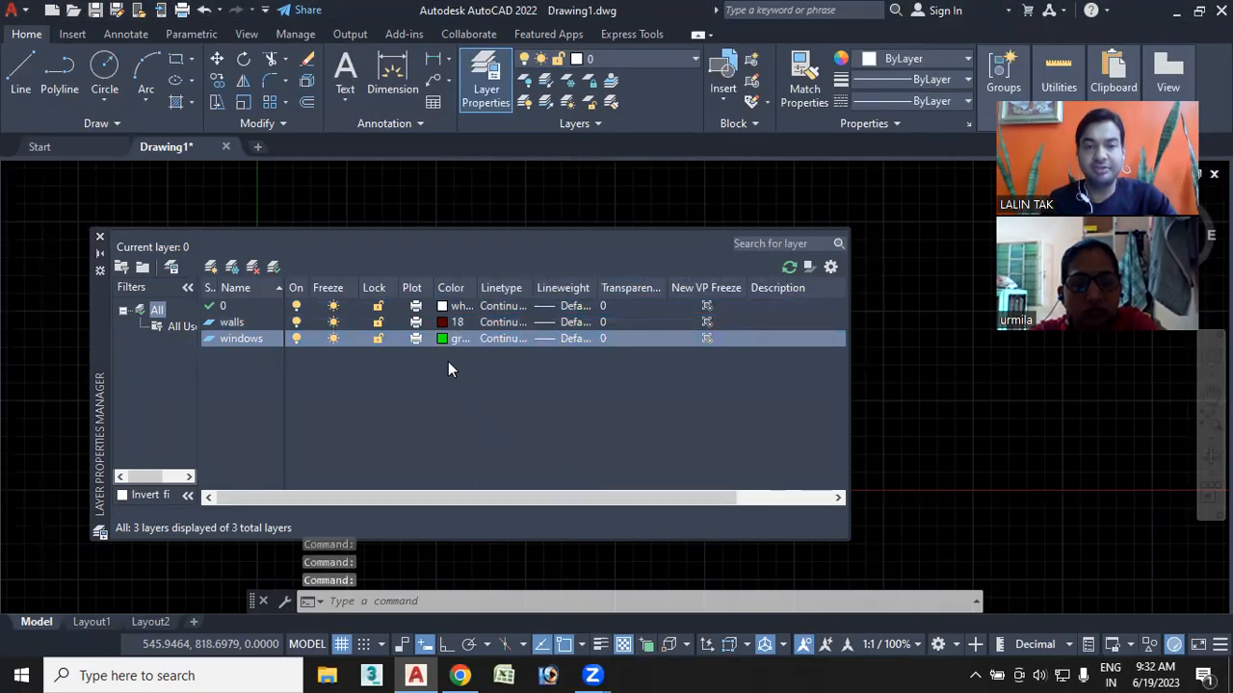
Create a new layer named text and set its color to yellow
click(233, 266)
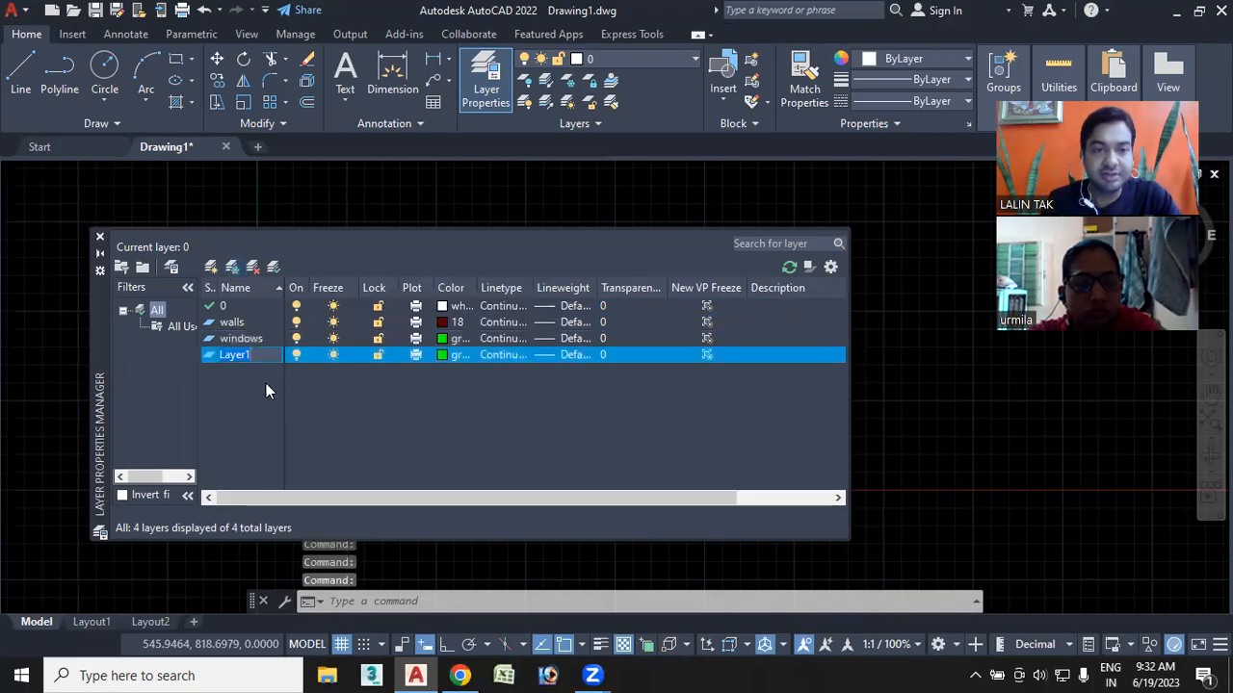
text(text)
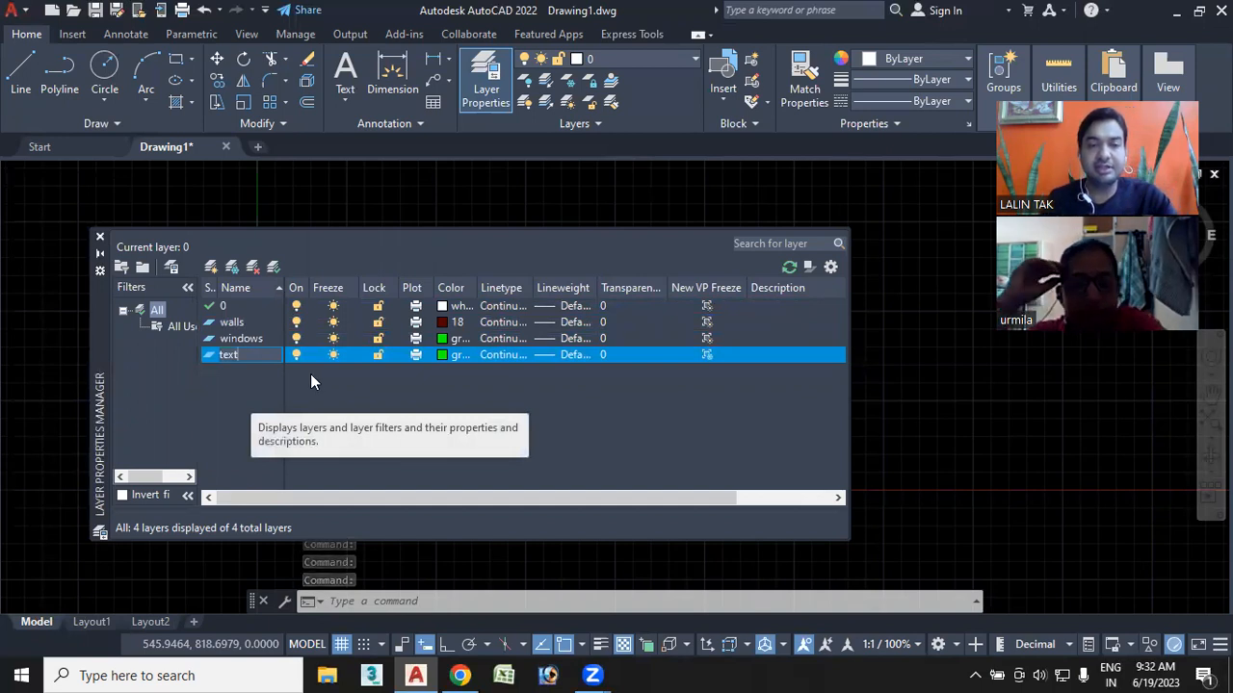
key(Return)
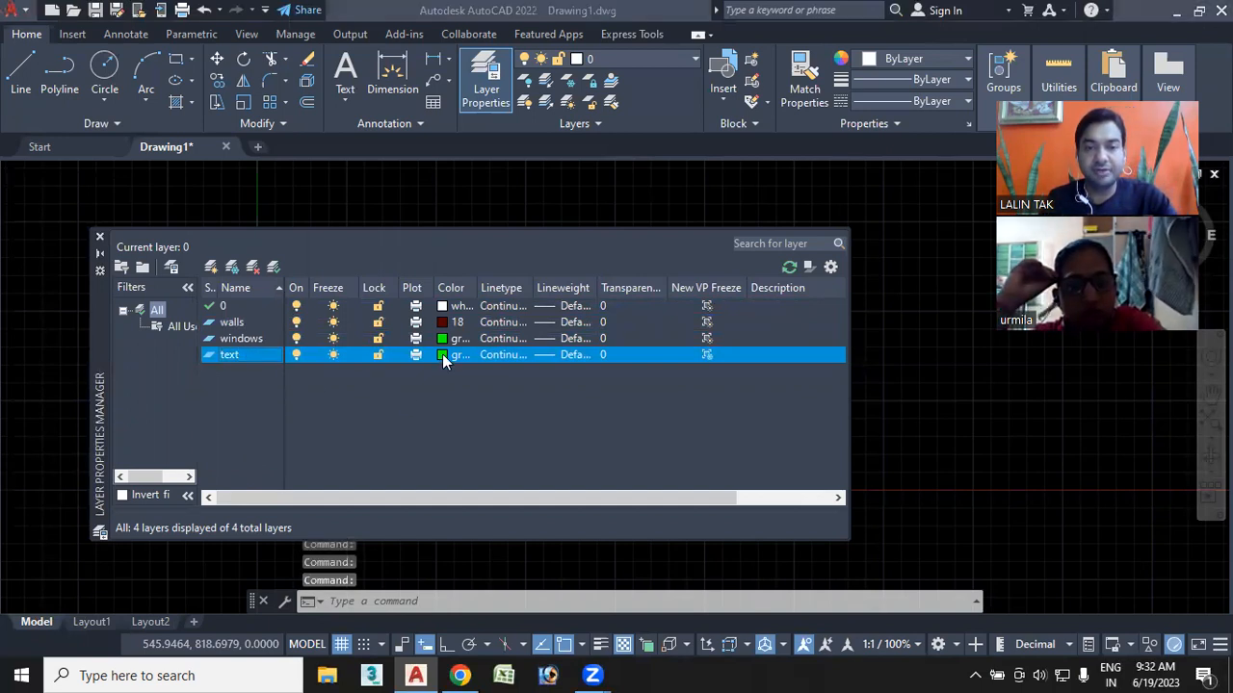
click(442, 354)
click(492, 377)
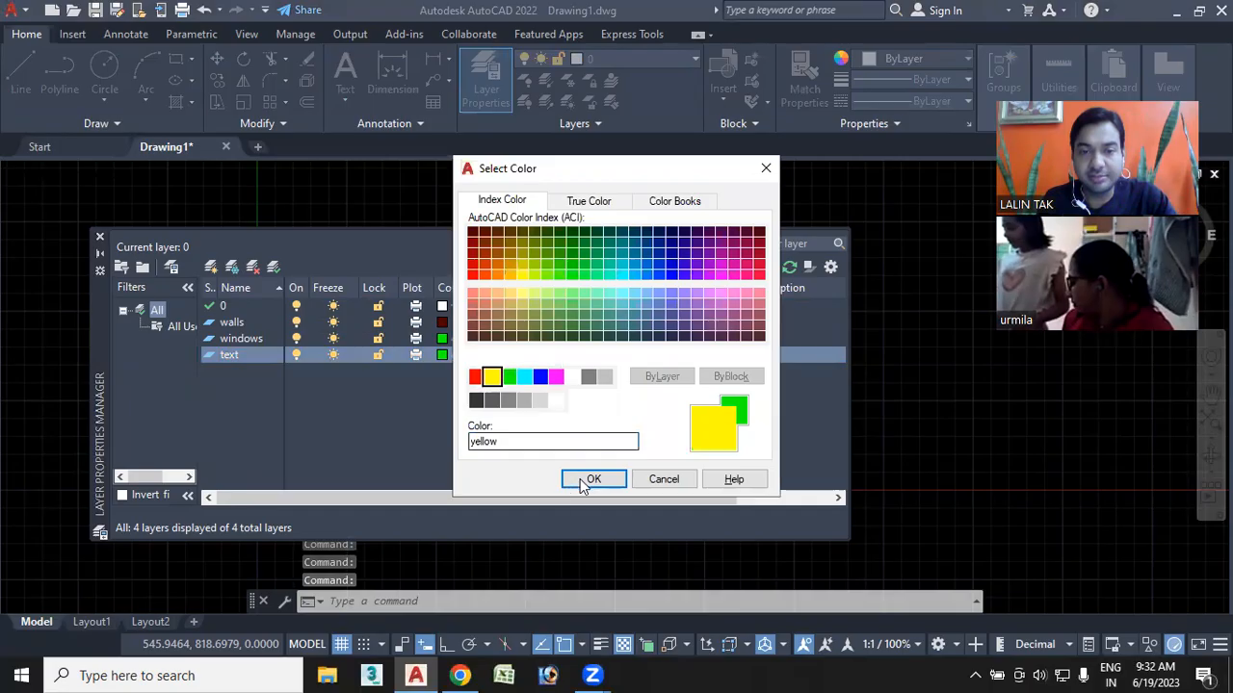
click(594, 479)
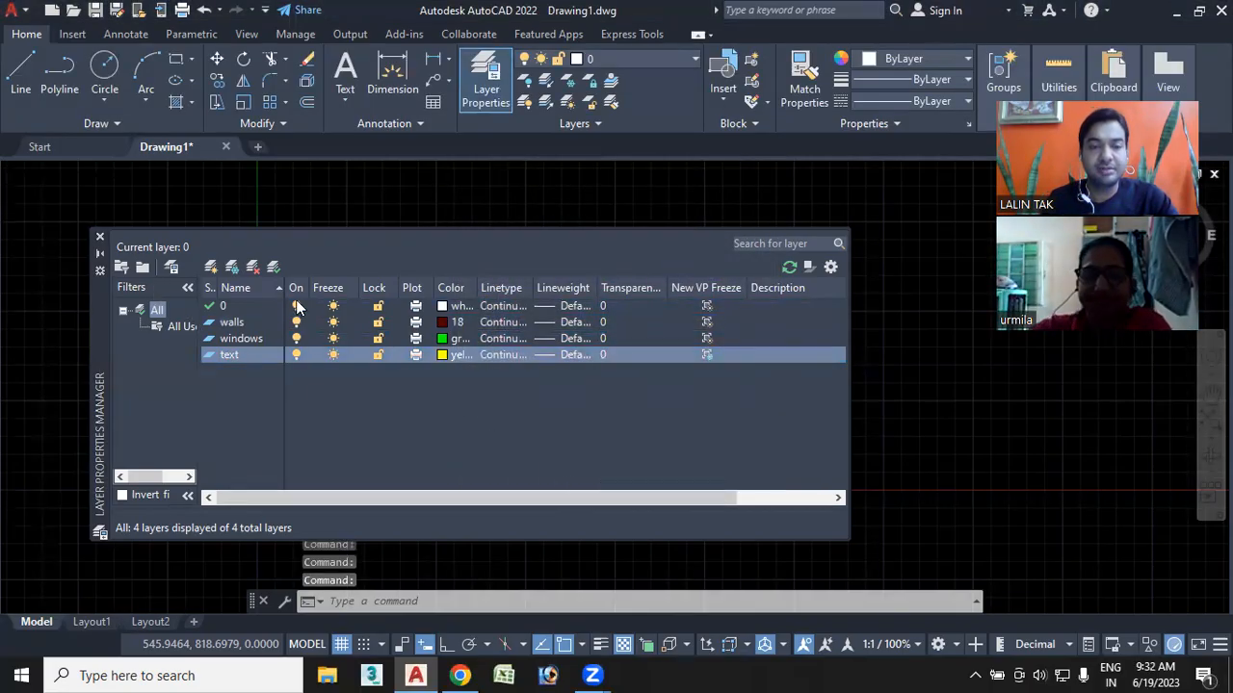
Create a new layer named interior and set its color to blue
click(212, 266)
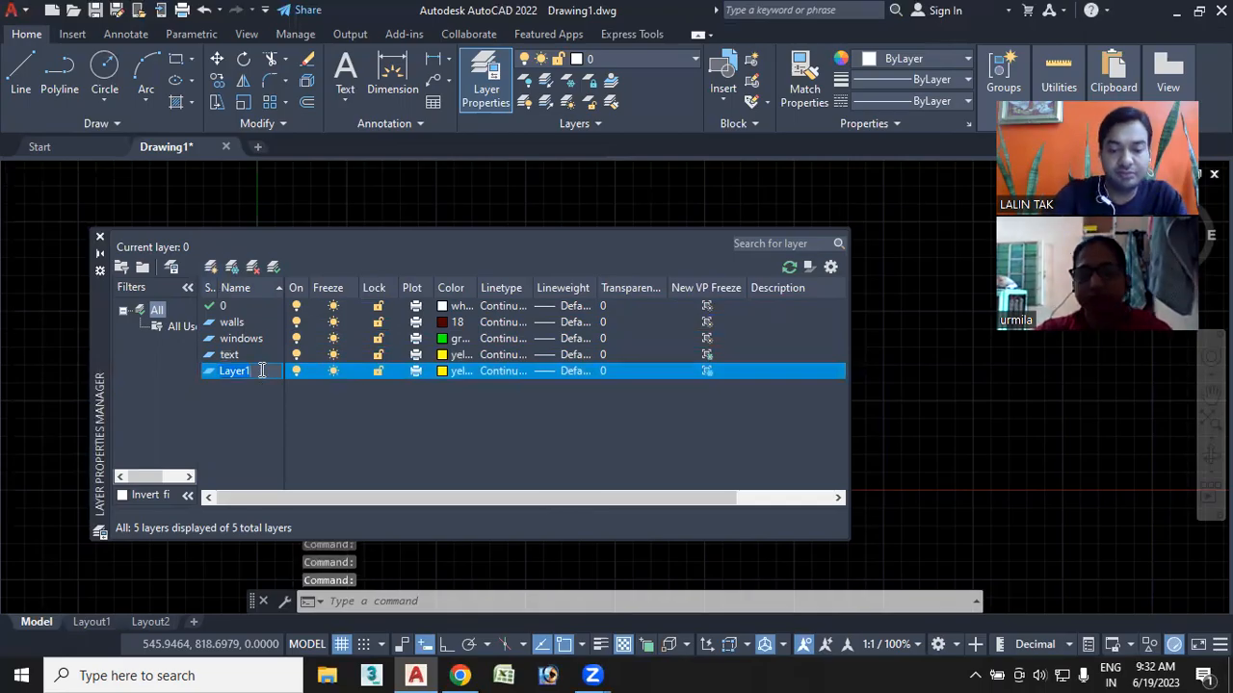
text(fnterior)
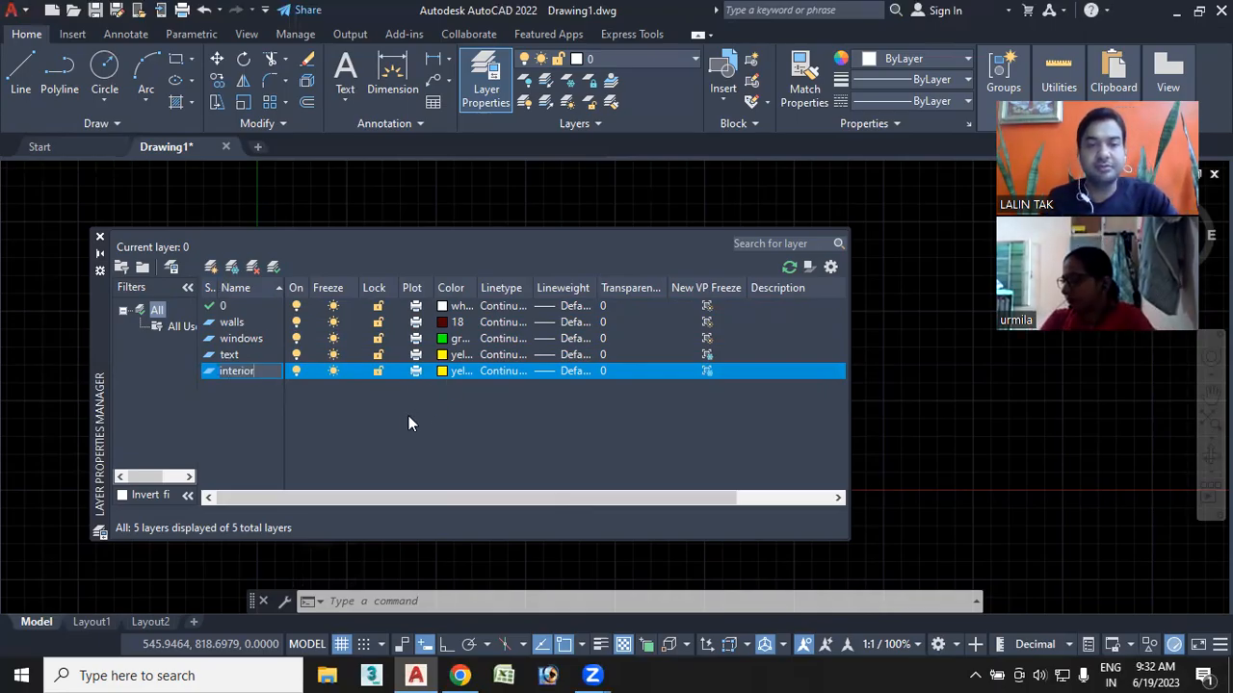
key(Return)
key(Return)
key(Return)
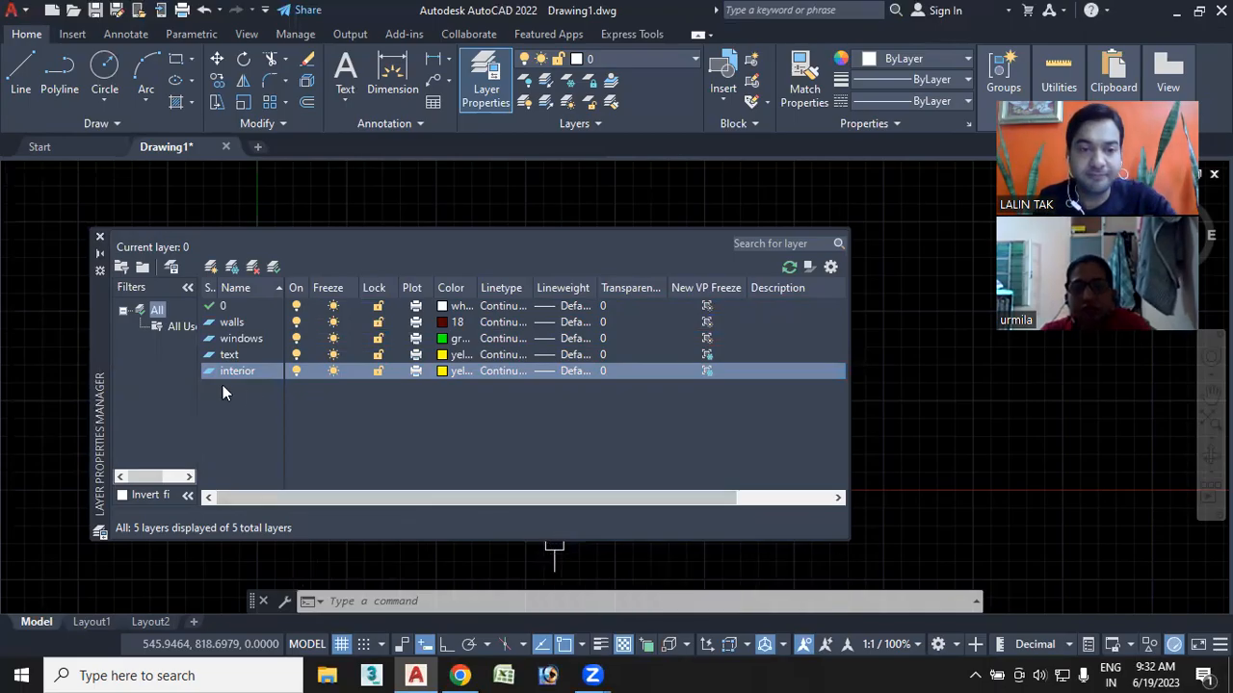
click(442, 371)
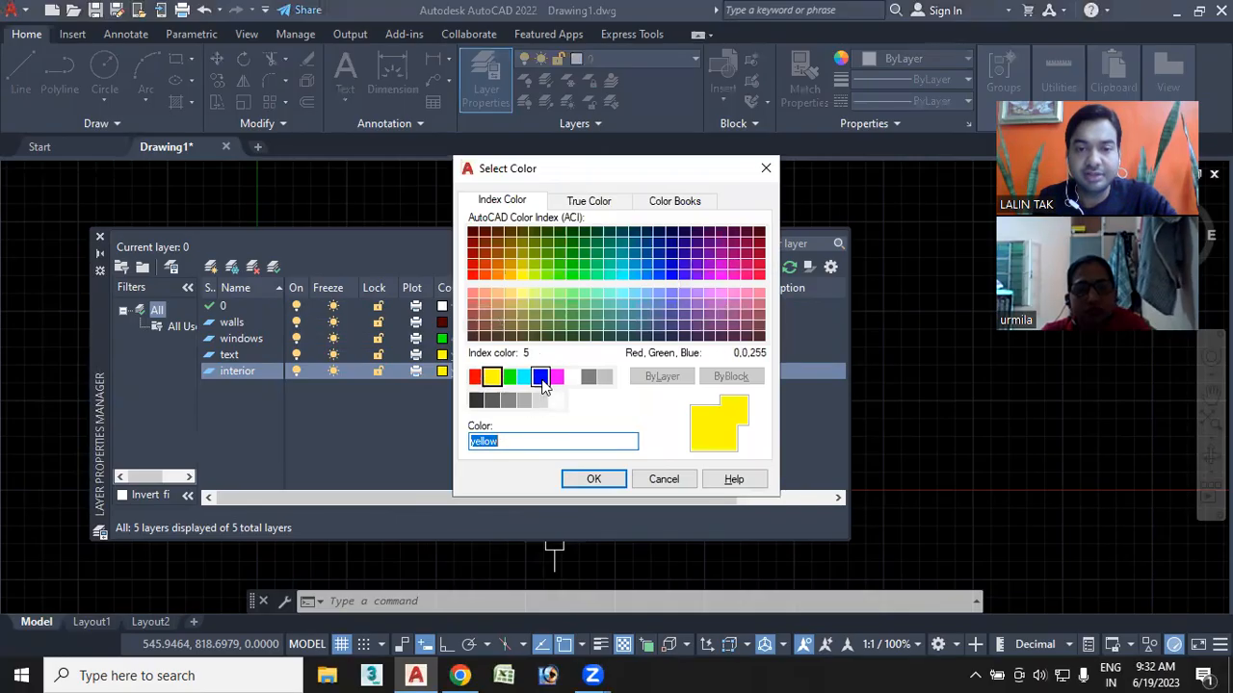
click(541, 377)
click(578, 478)
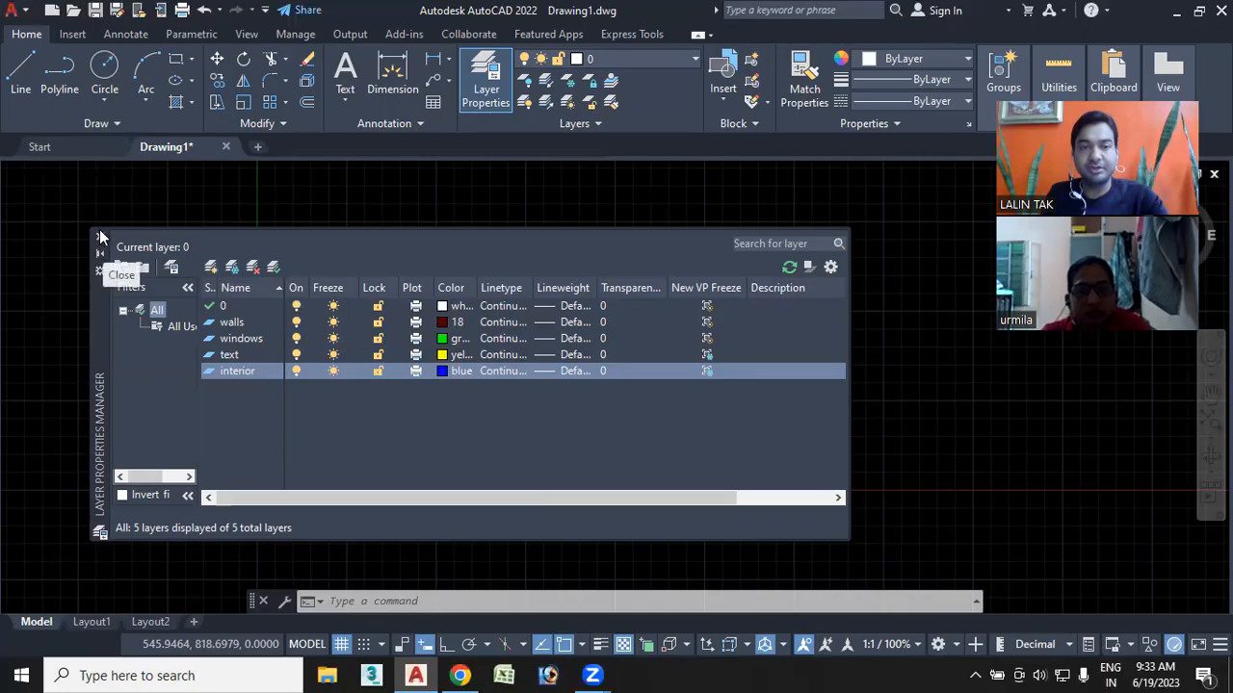
Close the Layer Properties Manager and make walls the current layer
click(274, 268)
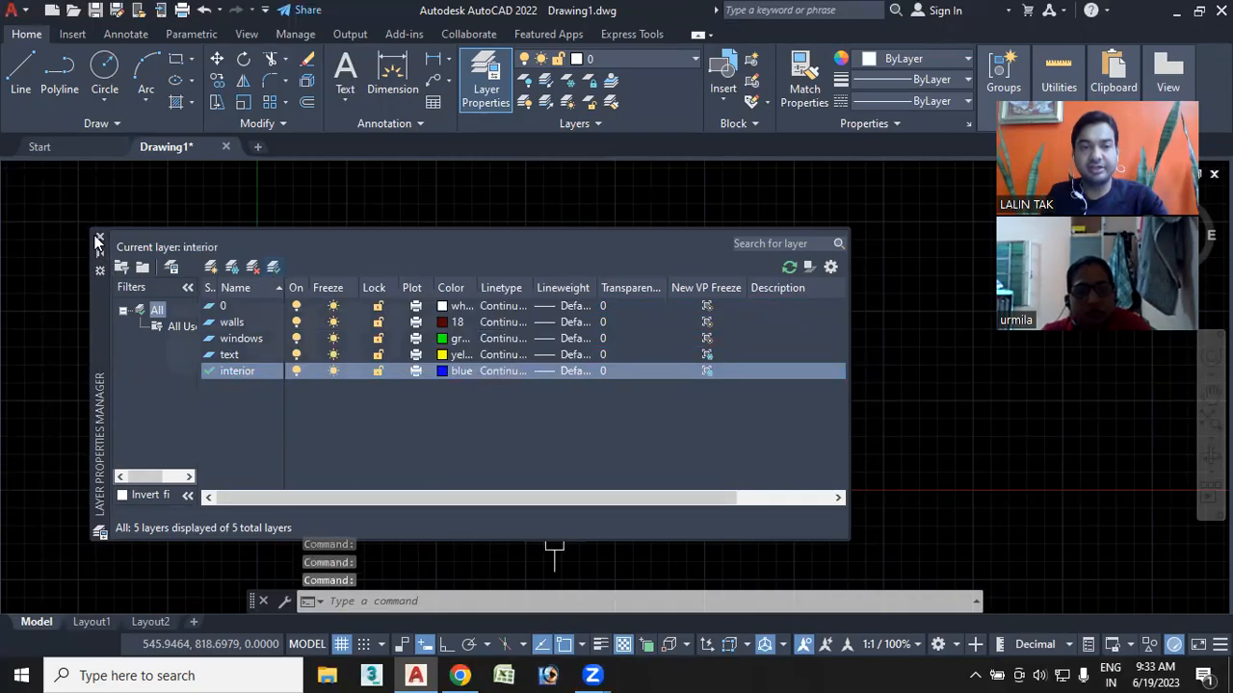
click(99, 237)
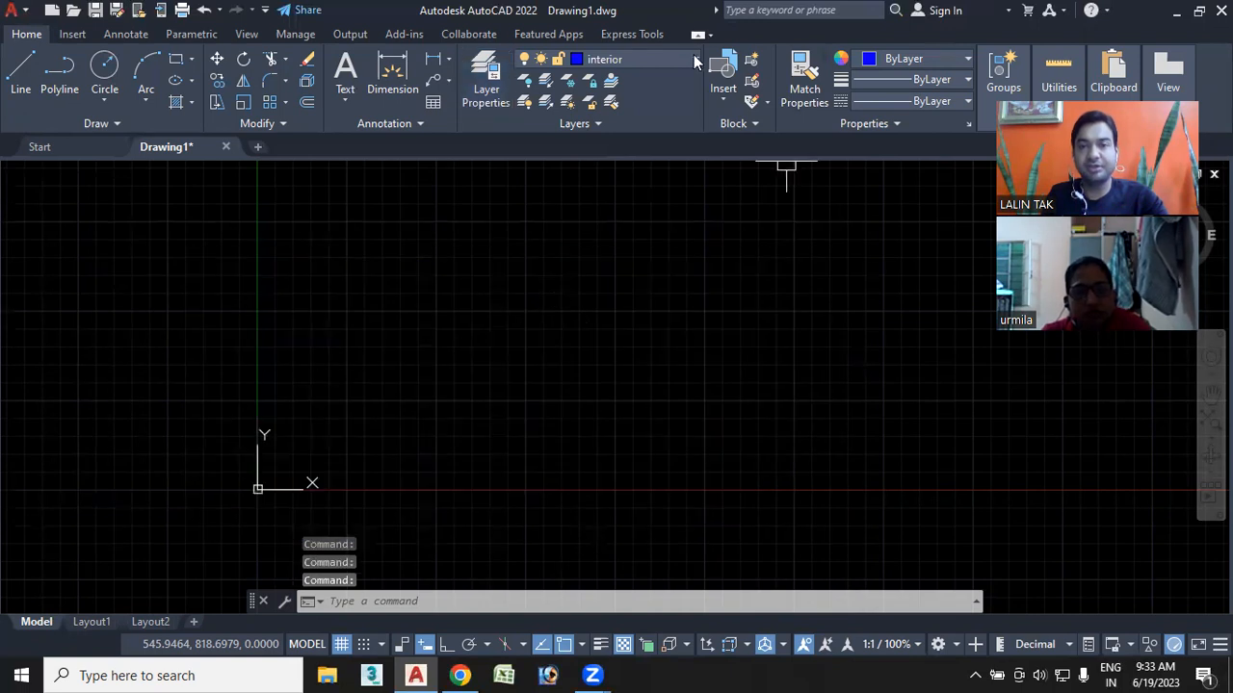
click(694, 59)
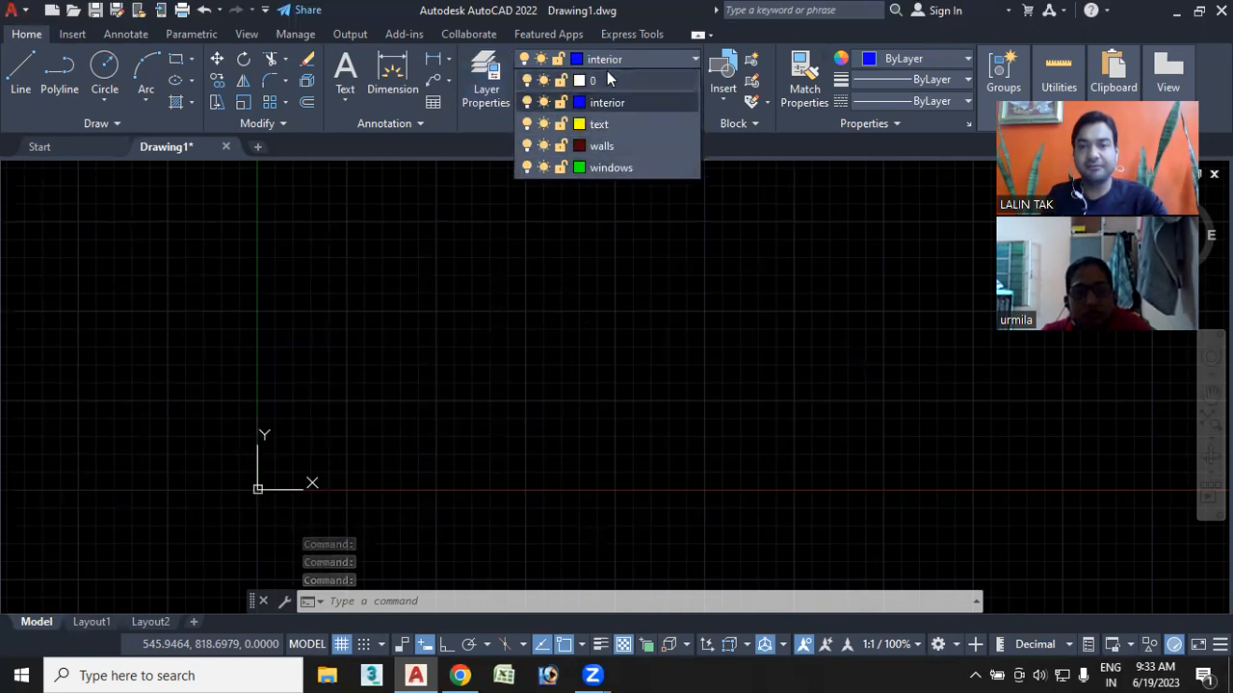
click(610, 80)
click(661, 60)
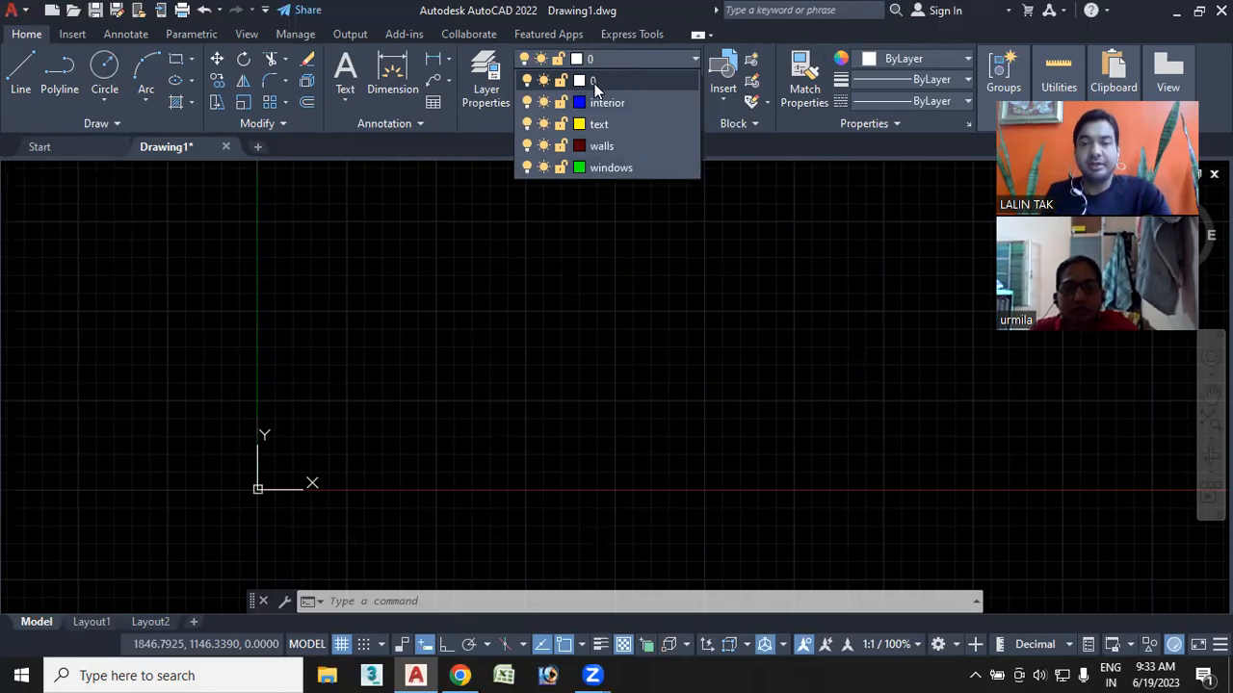
click(601, 144)
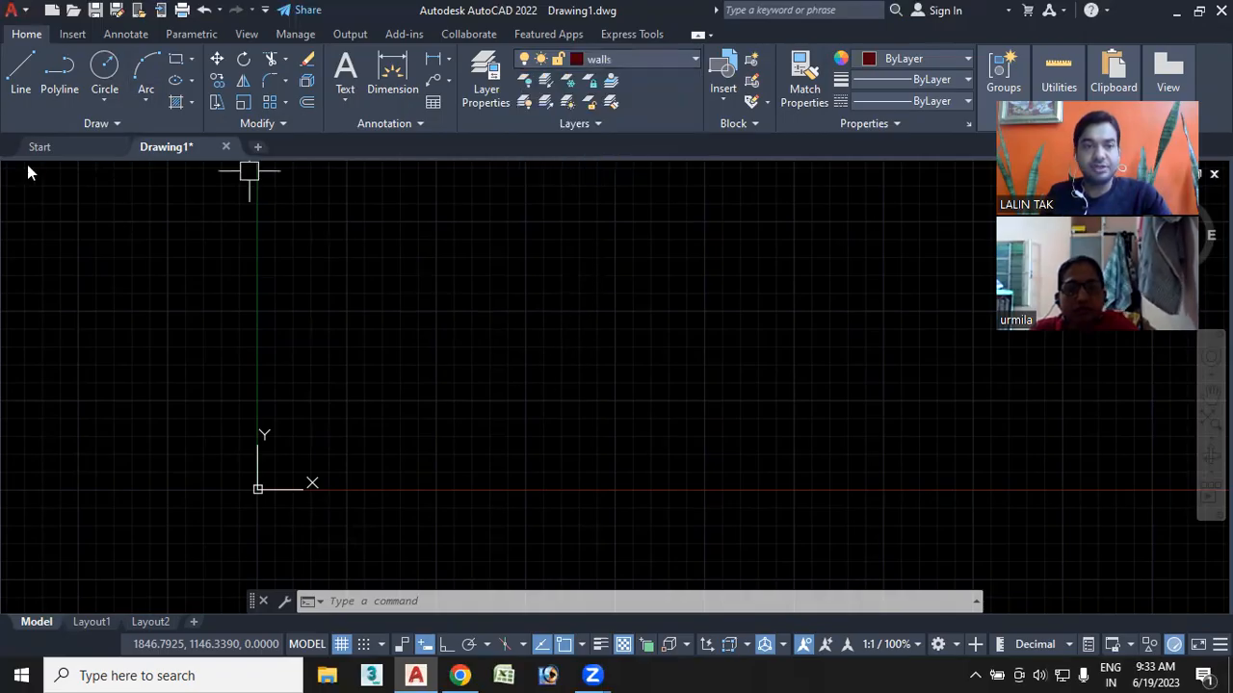
Draw a rectangle on the walls layer using the Dimensions option with length 100 and width 50
click(176, 60)
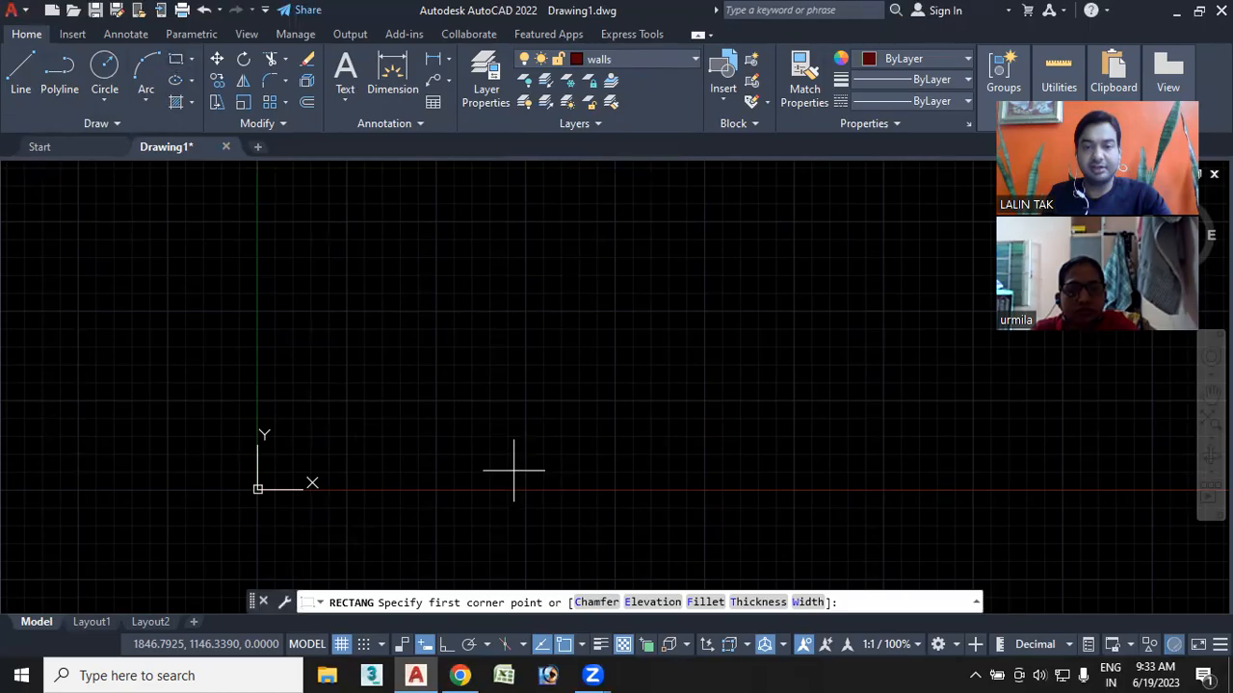
click(462, 448)
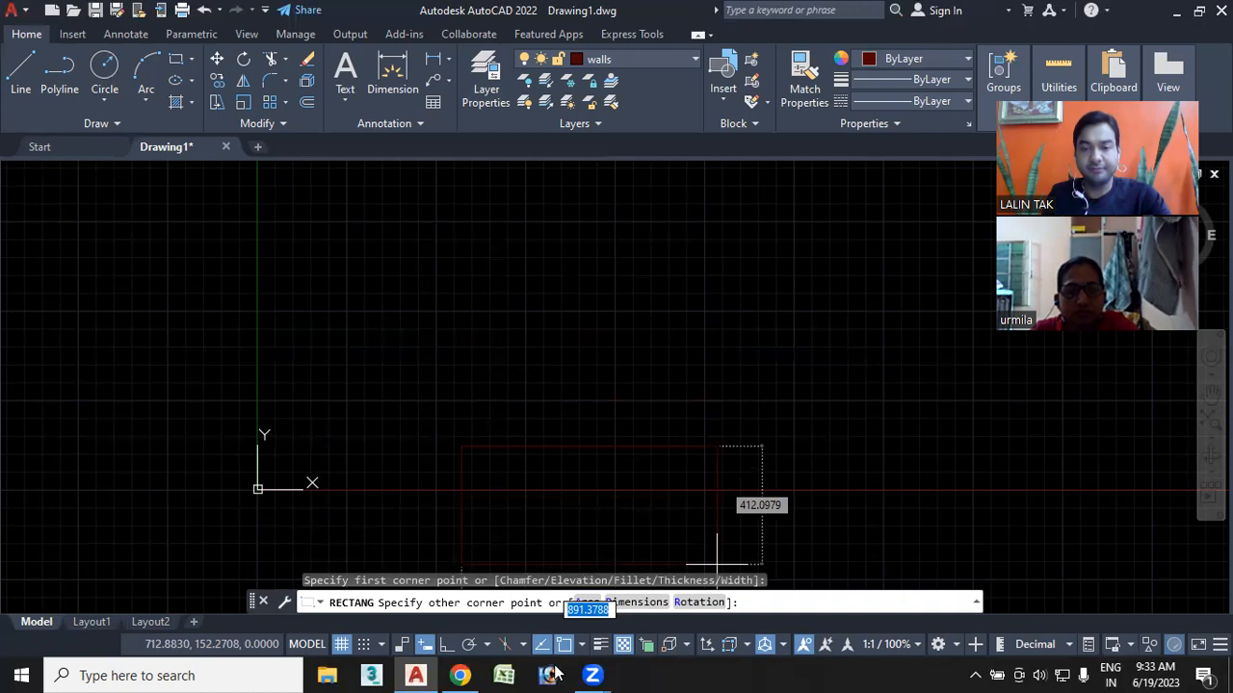
click(635, 603)
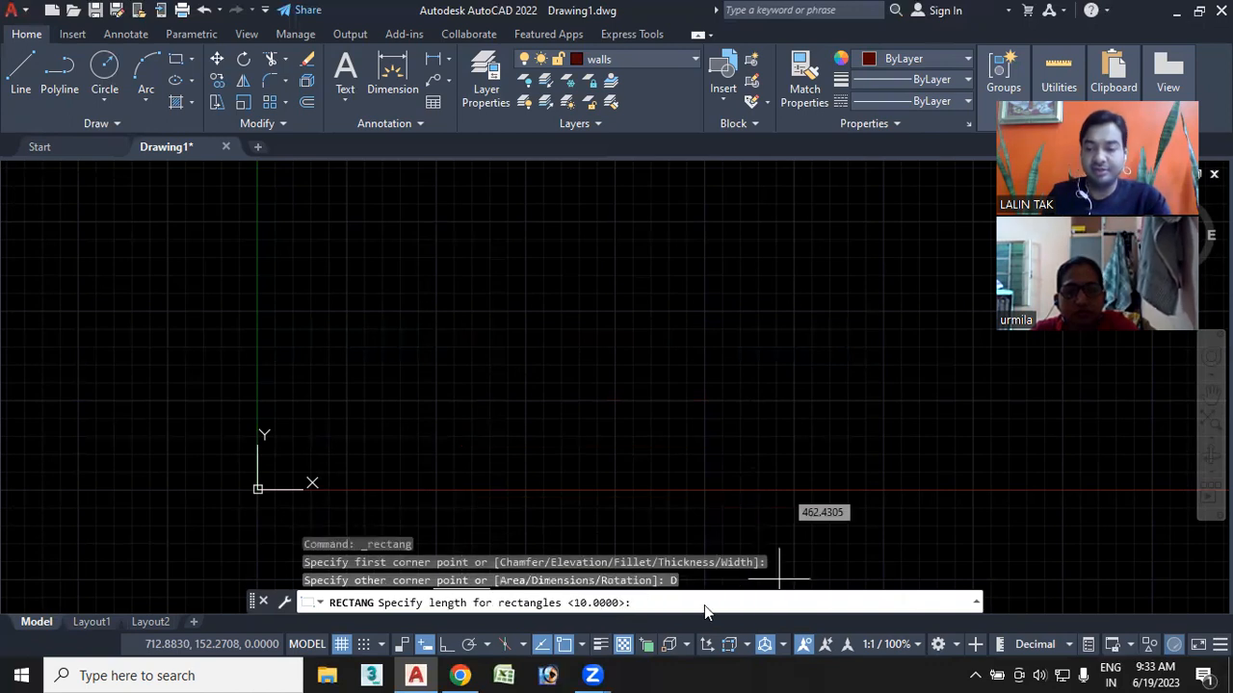
text(100)
key(Return)
text(50)
key(Return)
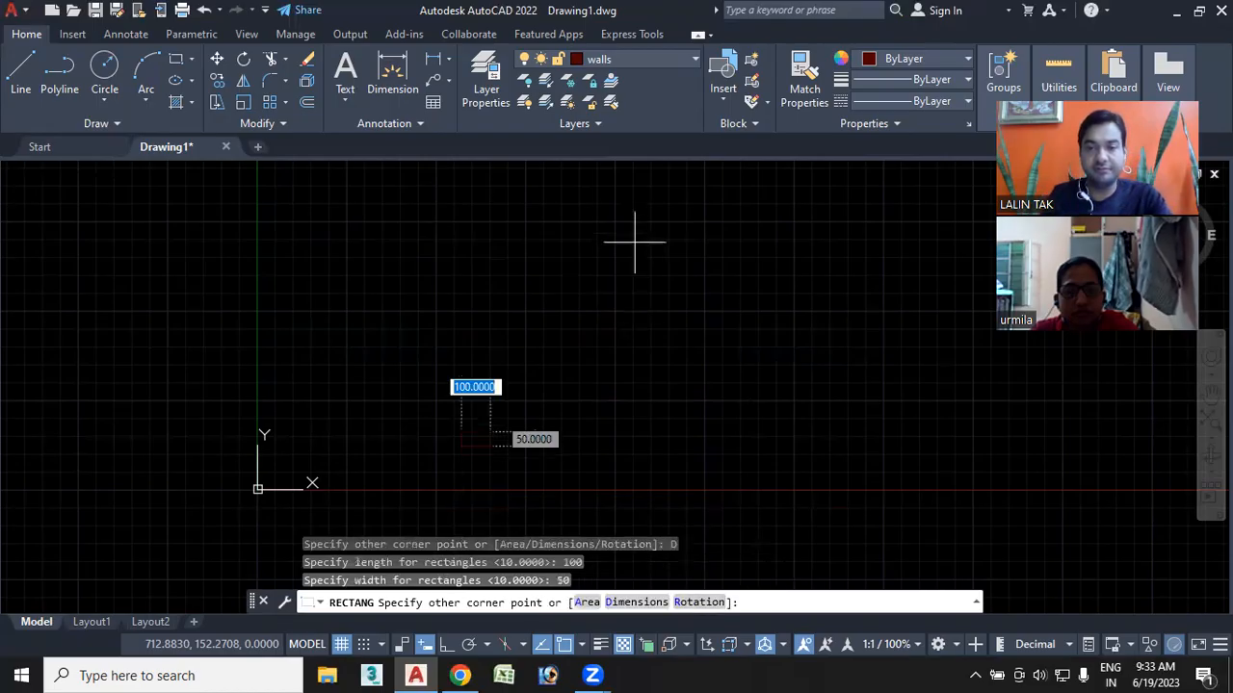
click(478, 472)
Turn off the drawing grid display
scroll(472, 459, up, 4)
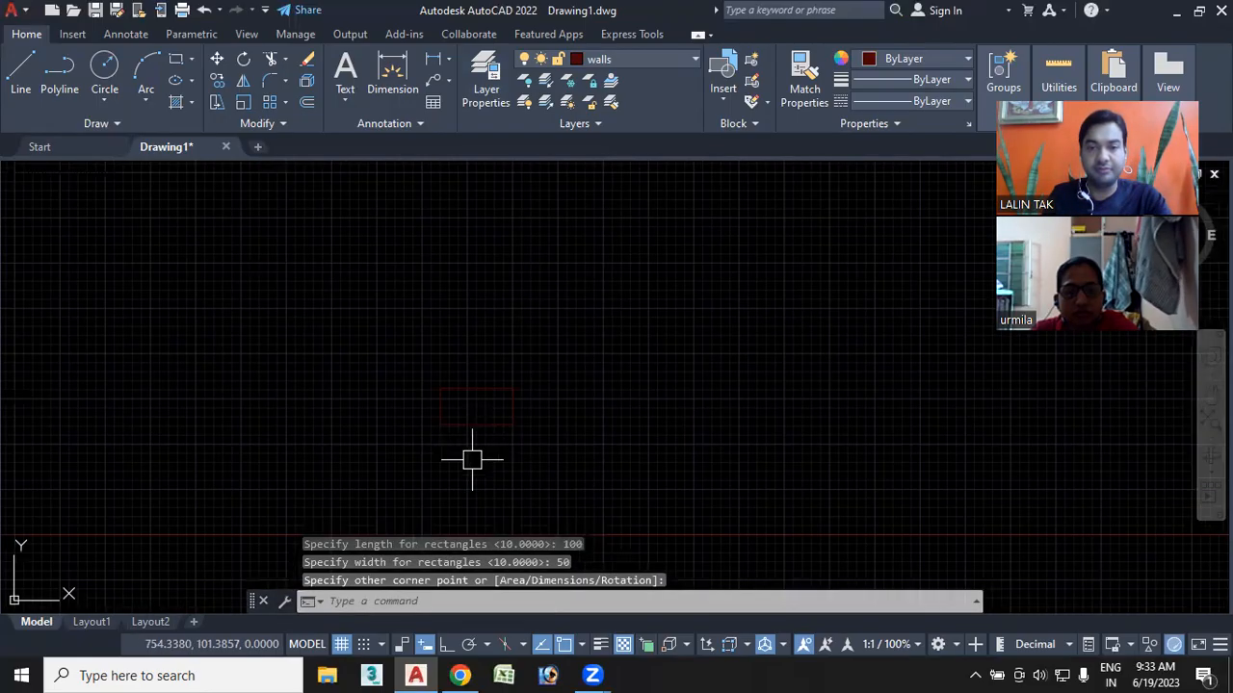
scroll(472, 459, up, 8)
mouse_move(466, 240)
middle_down()
mouse_move(503, 492)
mouse_move(506, 465)
middle_up()
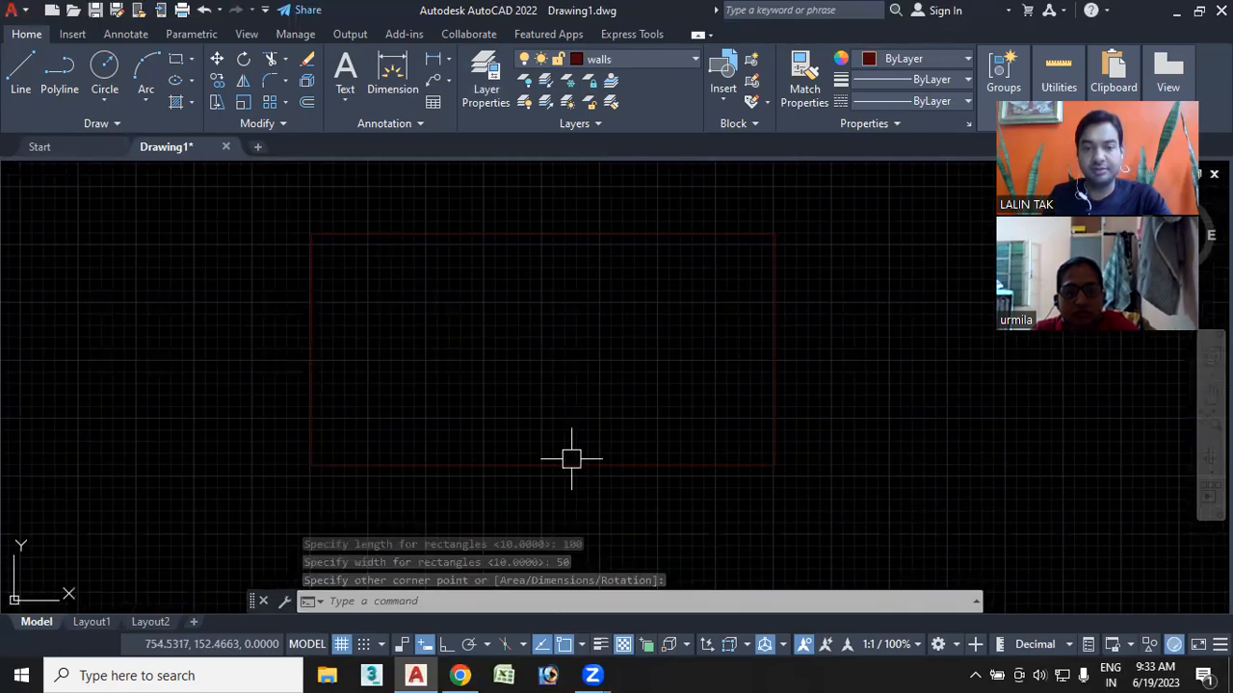
click(341, 644)
middle_drag(457, 436, 522, 439)
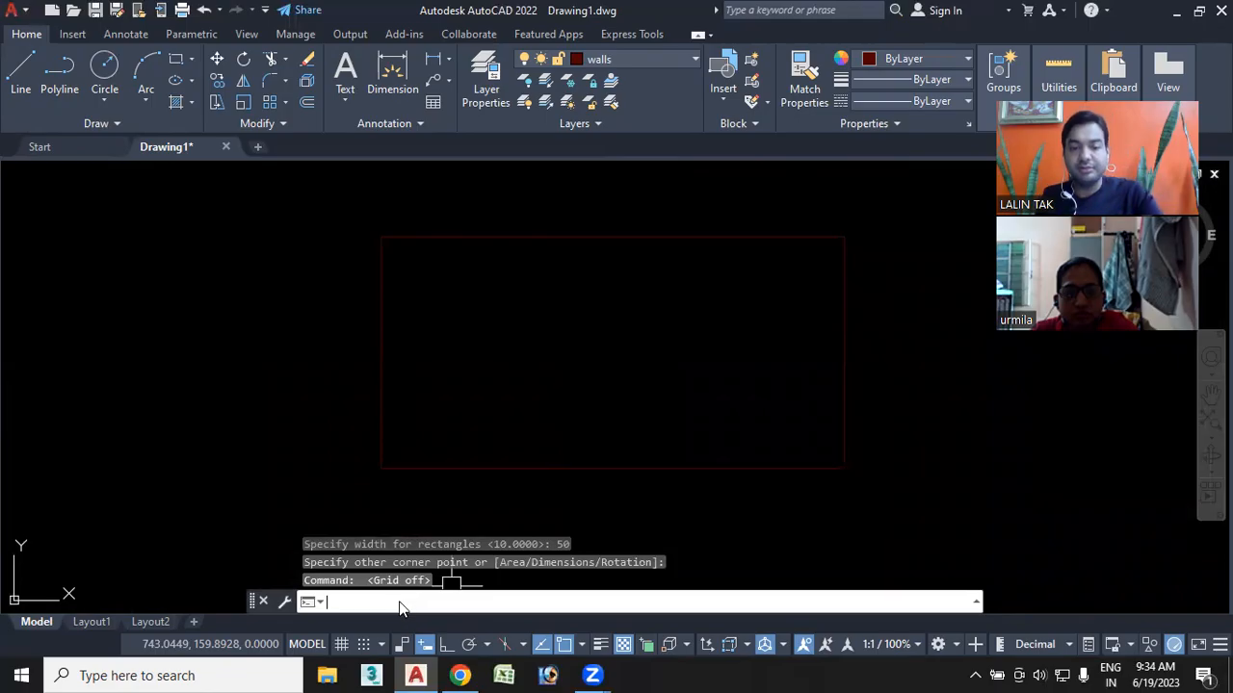
Offset the rectangle a short distance inward with the Through option to form the inner wall outline
text(o)
key(Return)
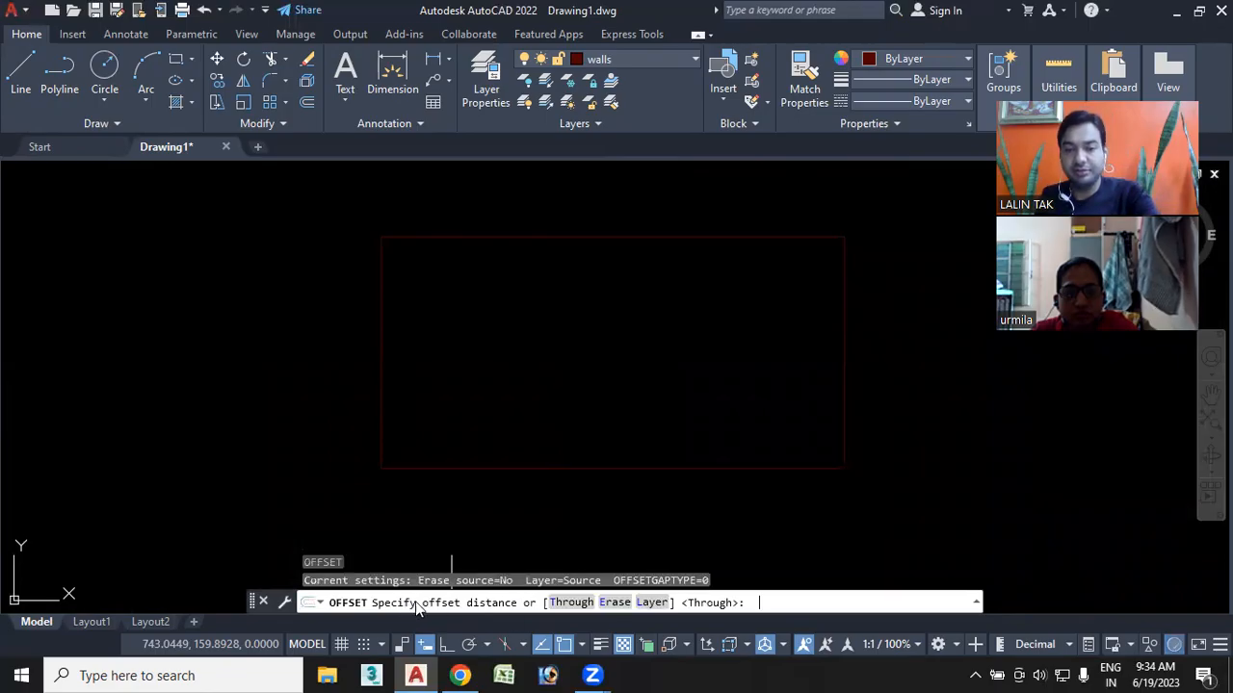
click(573, 607)
click(595, 468)
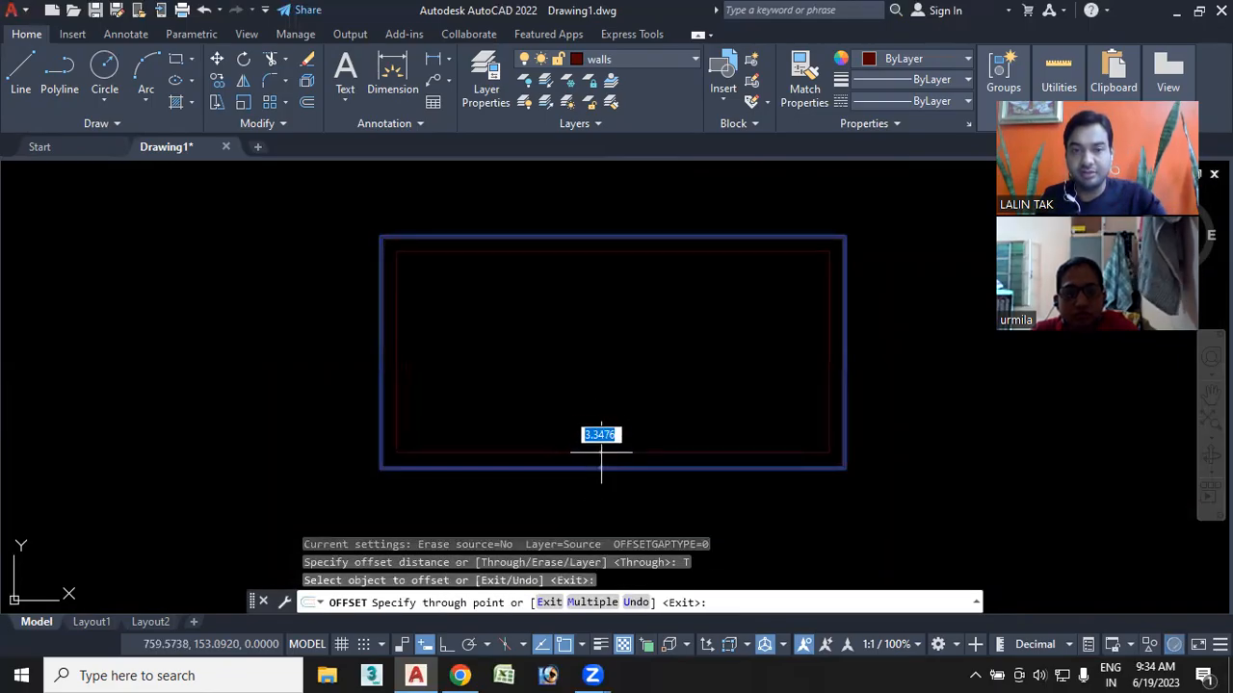
click(602, 458)
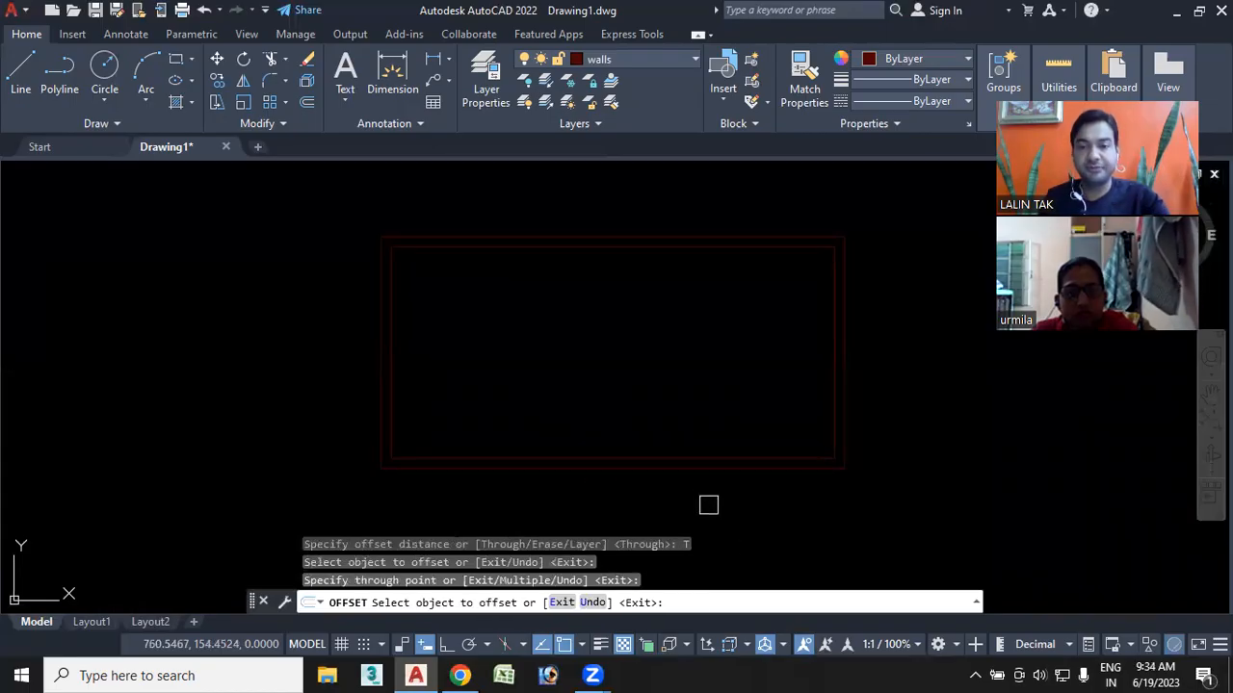
key(Escape)
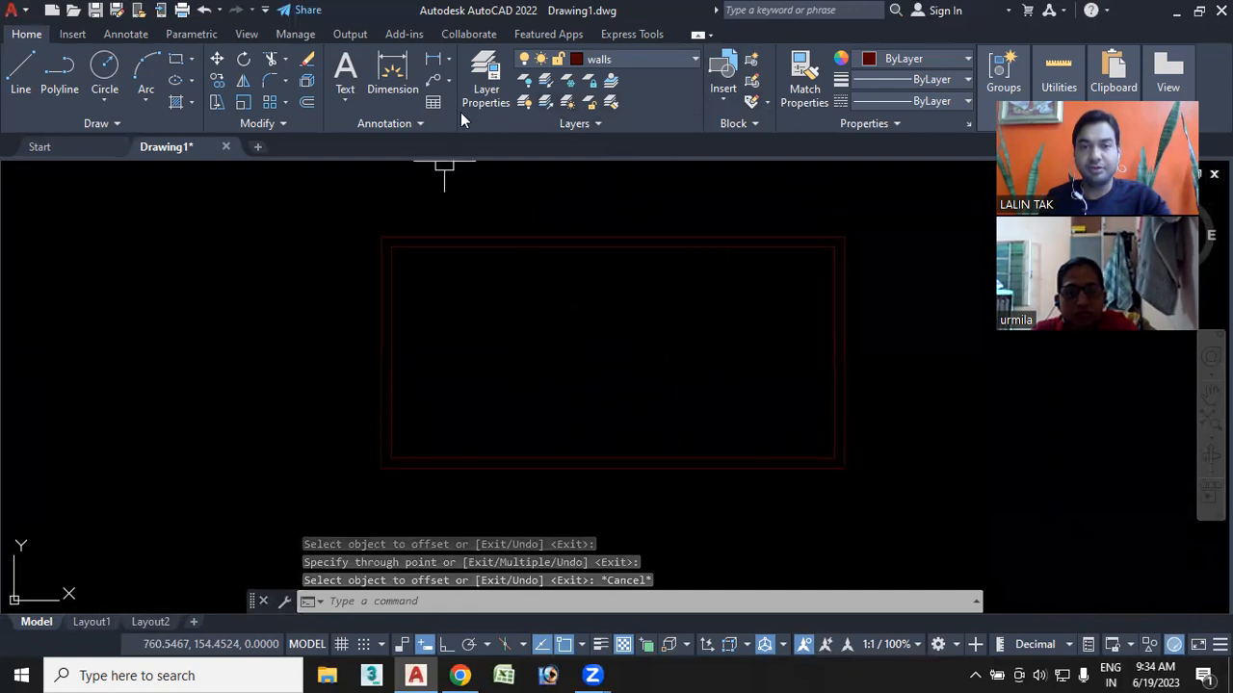
click(14, 62)
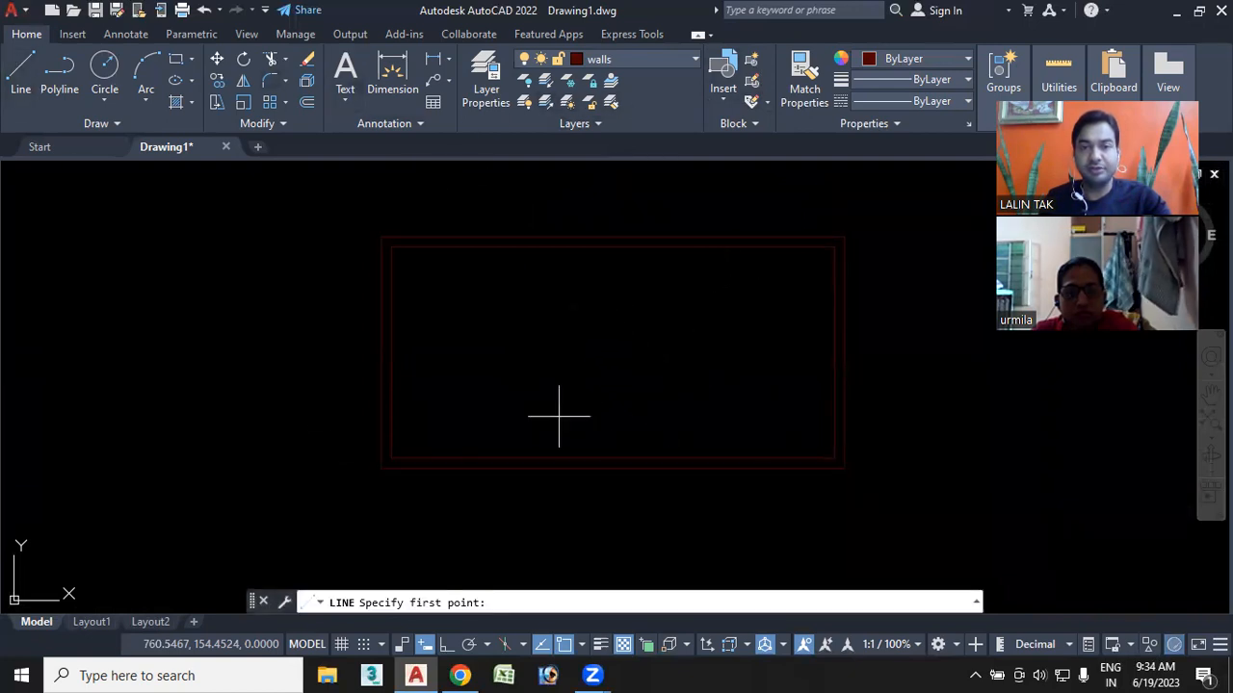
click(391, 246)
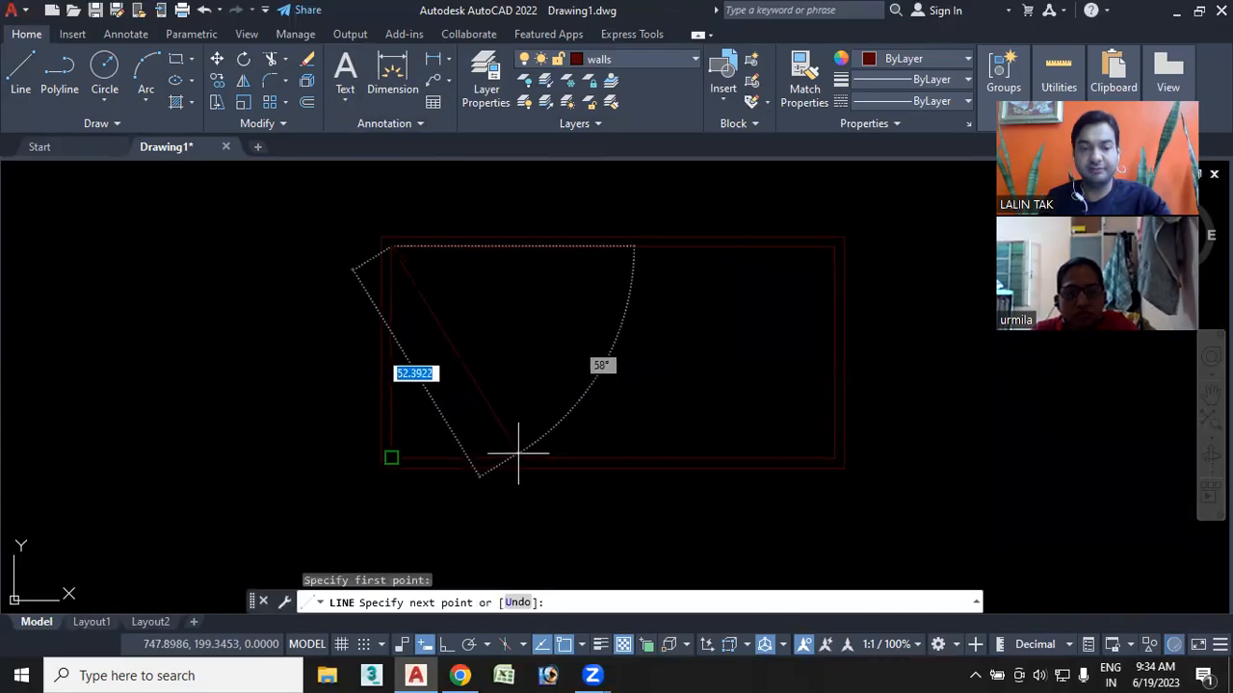
key(Escape)
Enable additional running object snap modes for drawing lines, including Geometric Center and Perpendicular
click(22, 72)
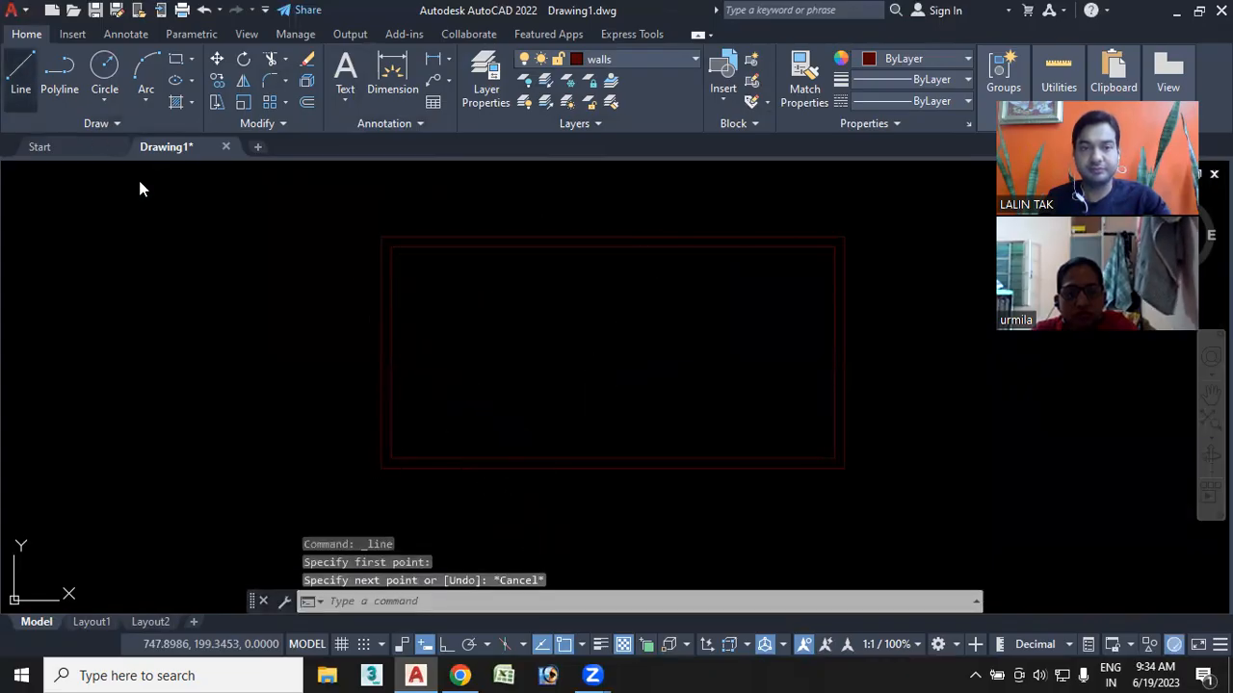
click(581, 644)
click(609, 333)
click(605, 379)
click(605, 399)
click(603, 420)
click(601, 486)
click(604, 508)
click(605, 529)
click(605, 550)
click(607, 572)
click(608, 595)
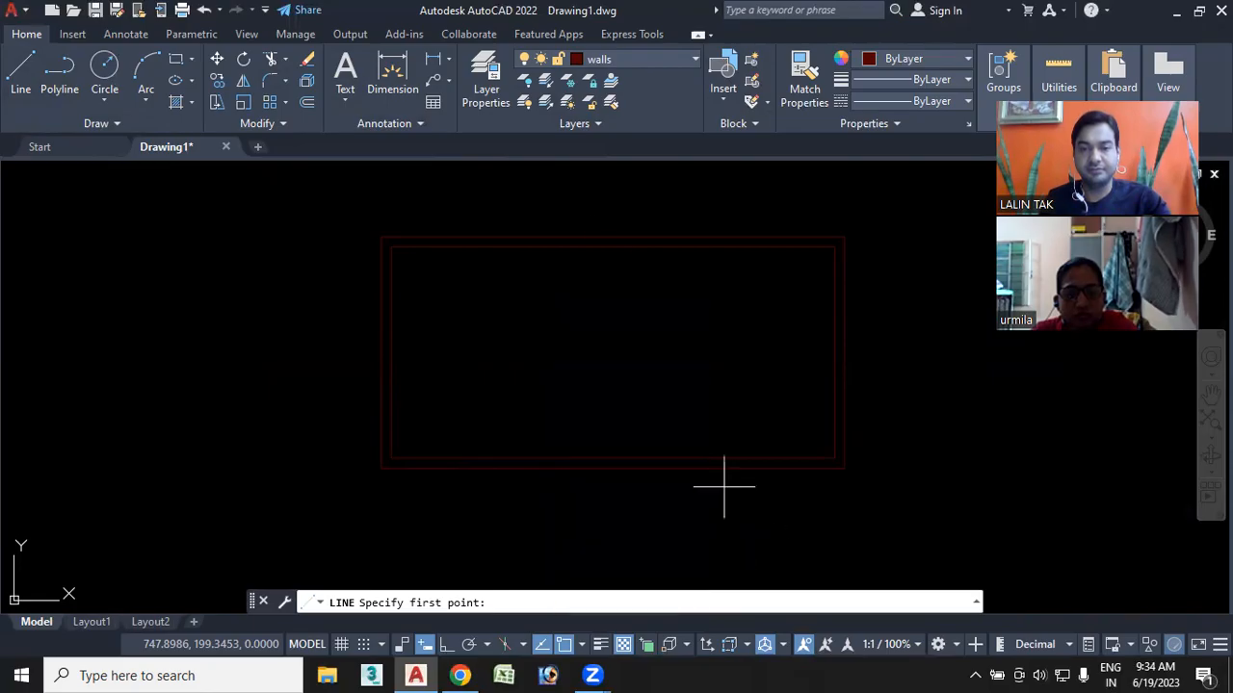
Draw two parallel vertical lines about 2.3 units apart, left of center, from the inner rectangle's top edge to its bottom edge
click(540, 247)
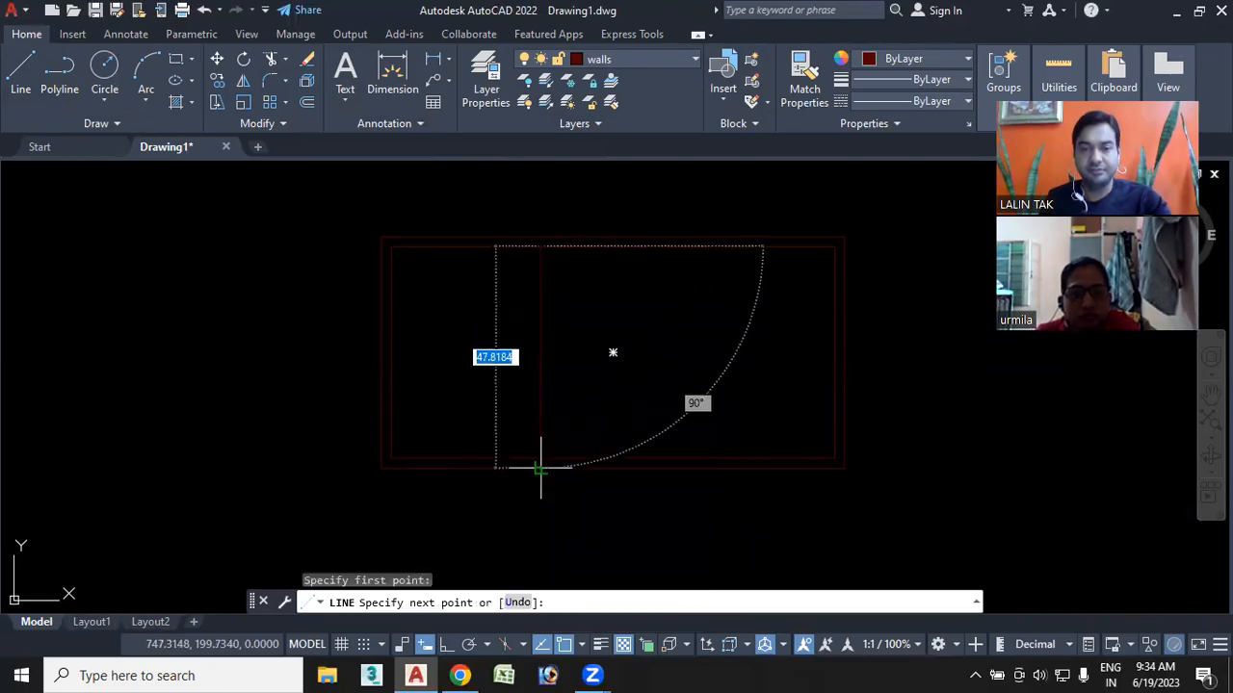
click(540, 456)
key(Escape)
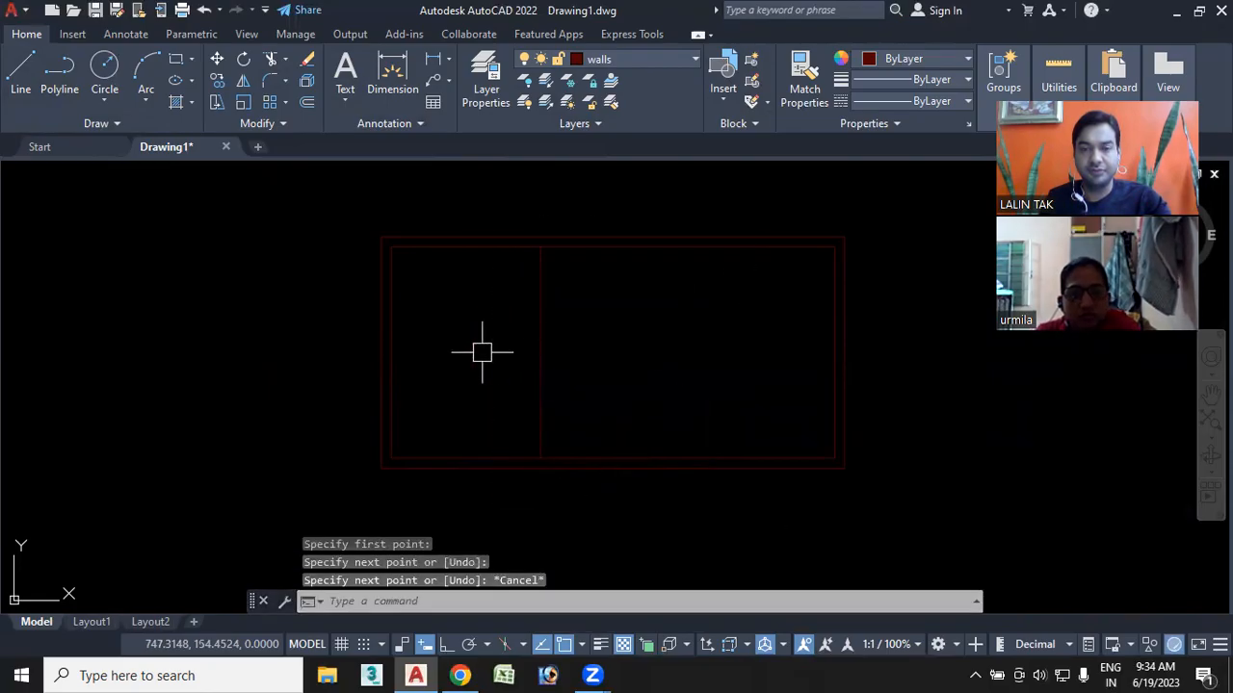
click(14, 73)
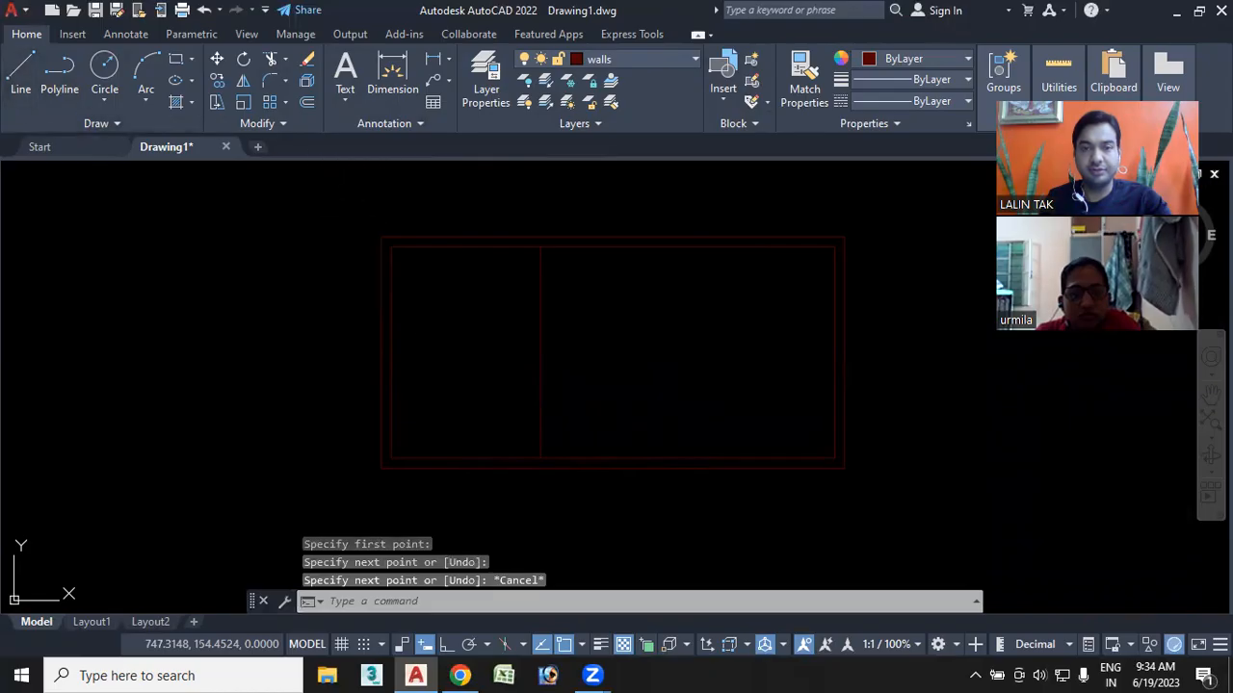
click(530, 248)
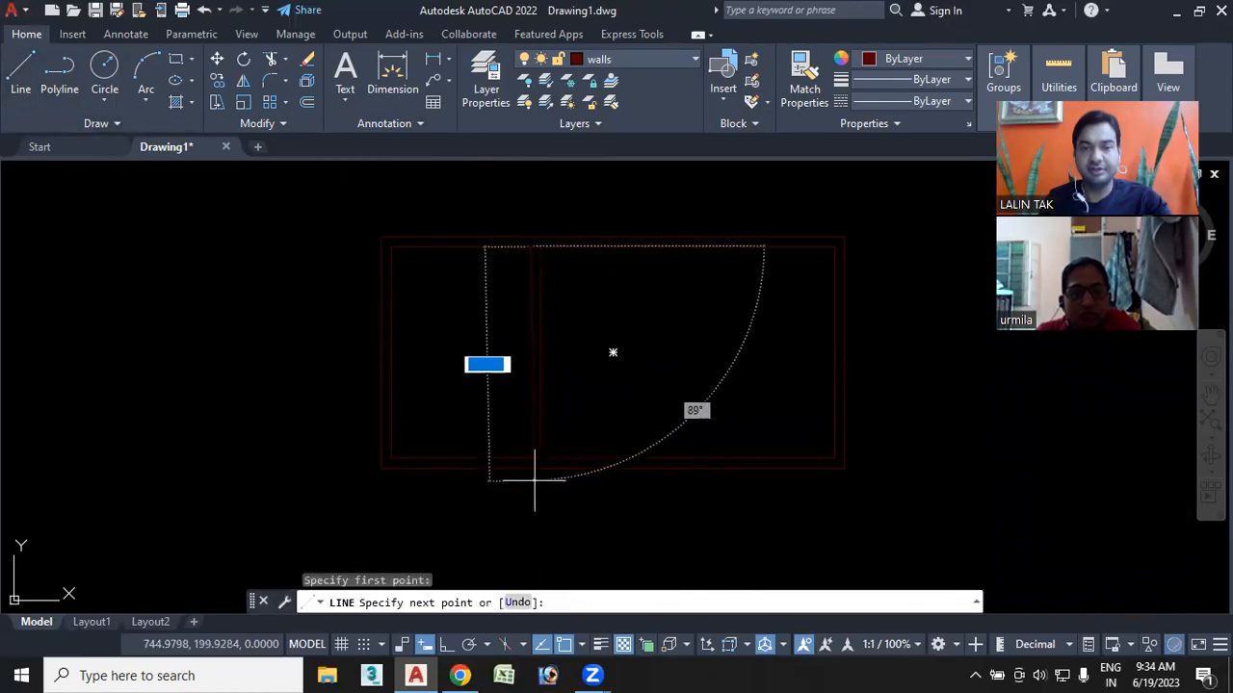
click(529, 458)
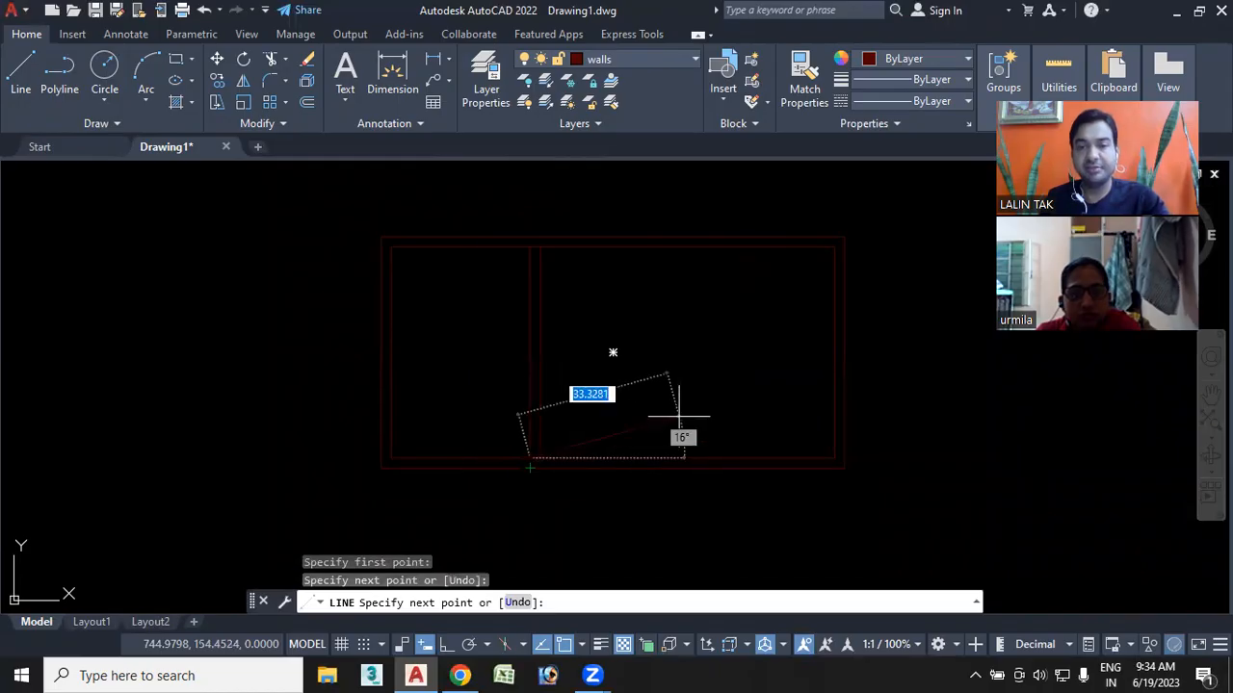
key(Escape)
Draw a horizontal line joining the midpoints of the inner rectangle's left and right edges
key(Return)
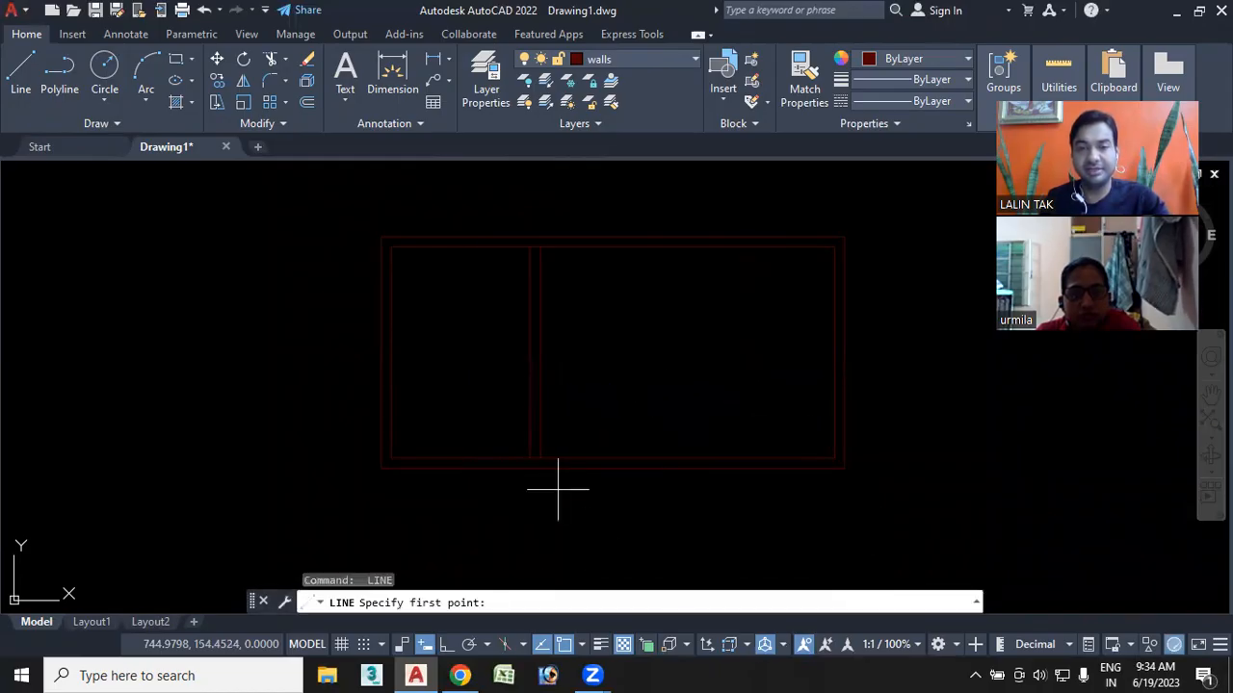
click(392, 353)
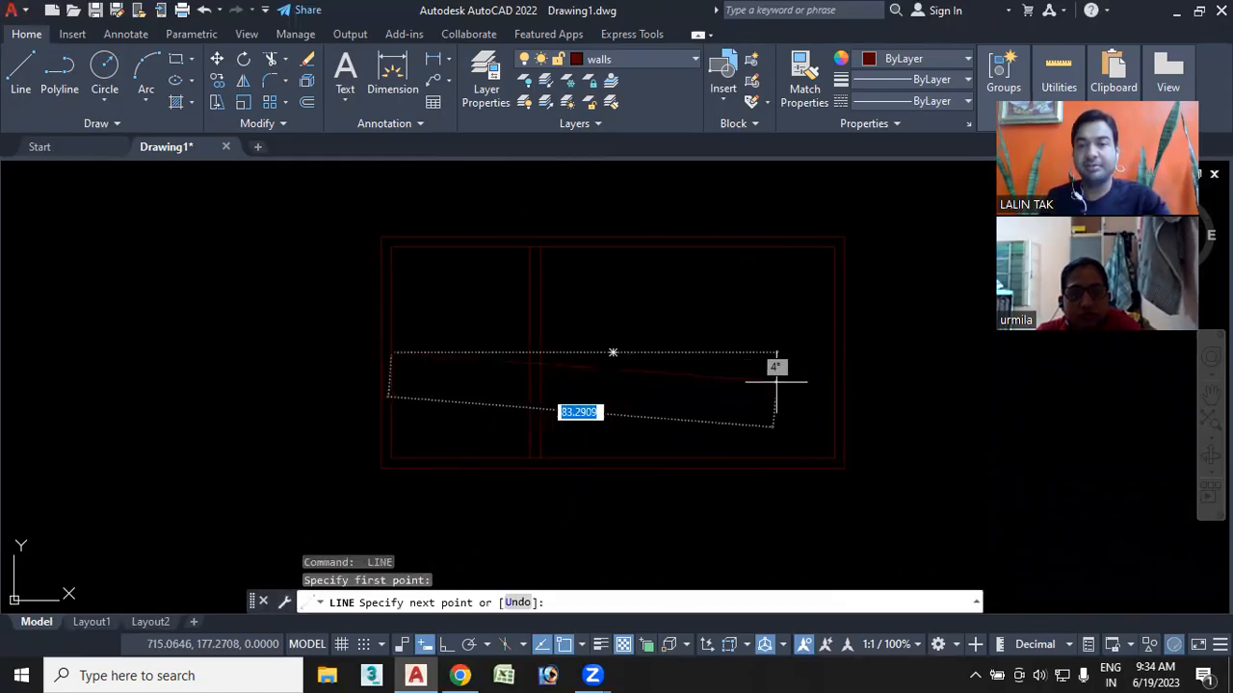
click(833, 353)
key(Escape)
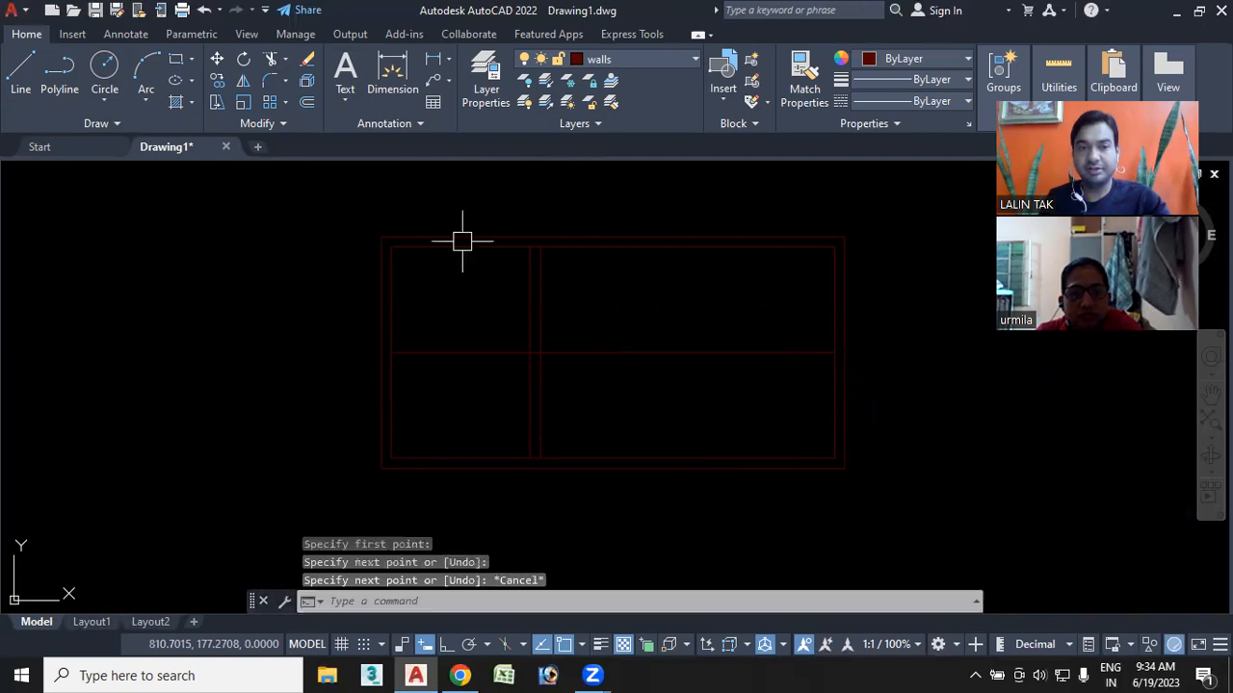
Draw a second horizontal line just above the middle one, from the inner rectangle's left edge to its right edge
click(20, 74)
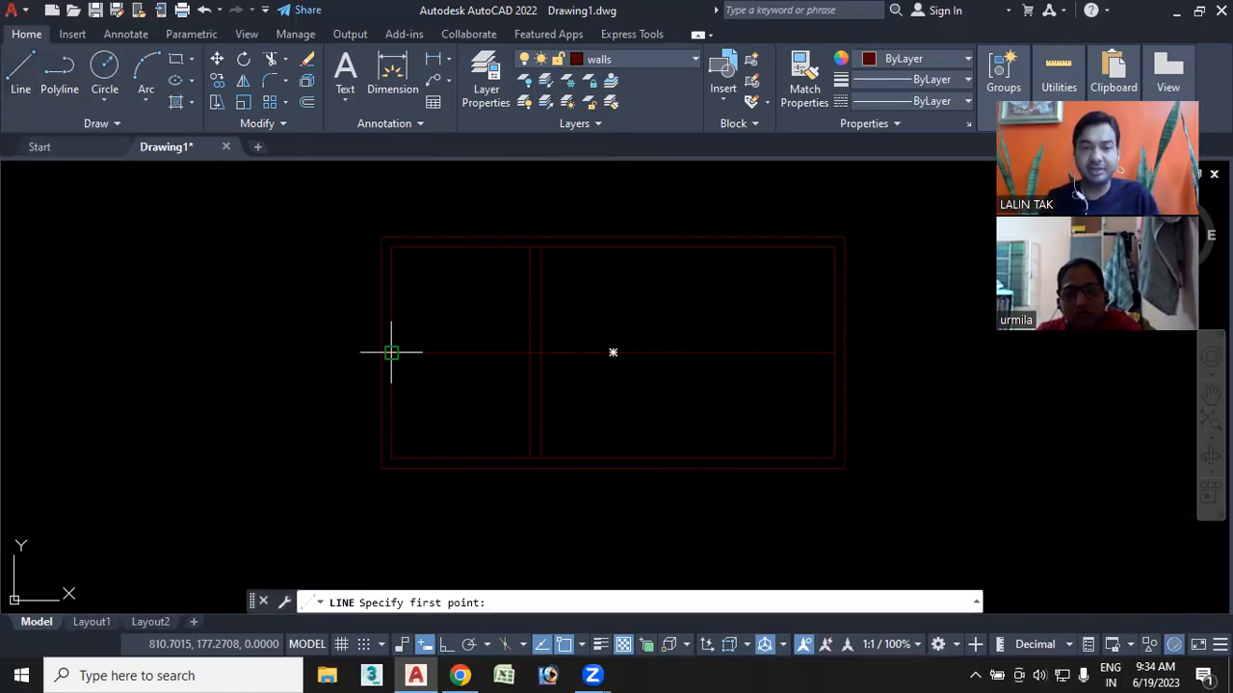
scroll(391, 349, up, 6)
click(386, 341)
scroll(481, 399, down, 5)
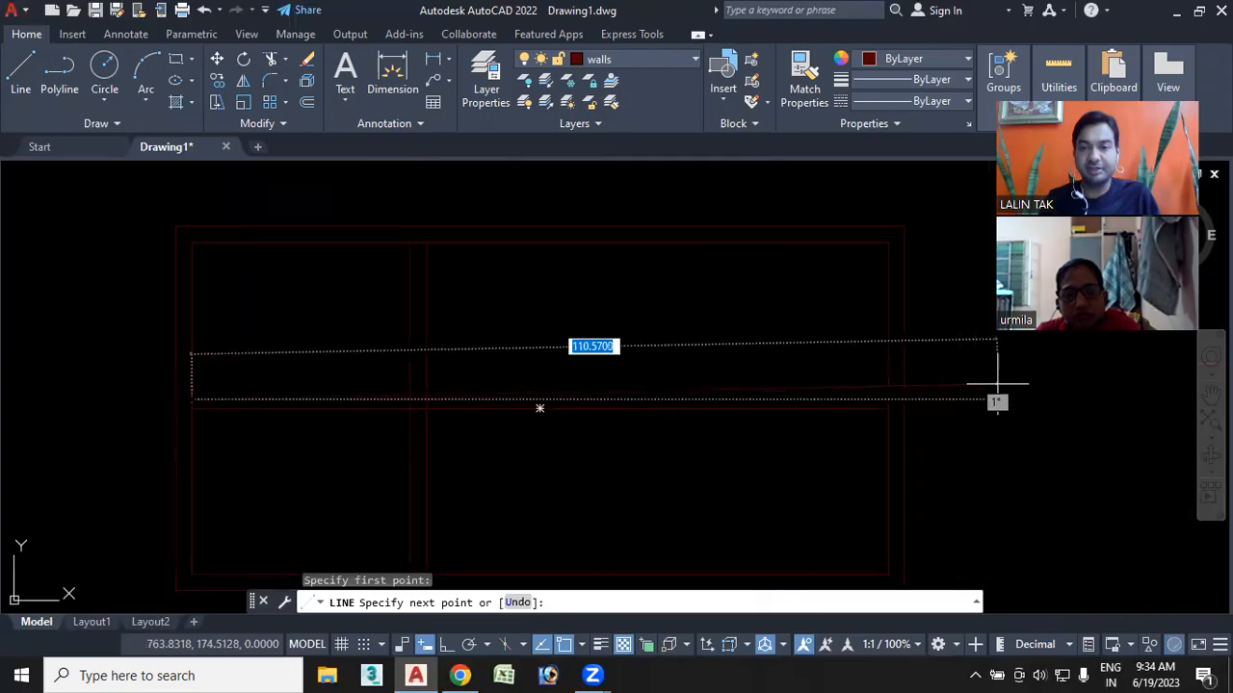
click(887, 399)
key(Escape)
scroll(757, 372, down, 3)
mouse_move(669, 419)
middle_down()
mouse_move(610, 427)
mouse_move(584, 410)
middle_up()
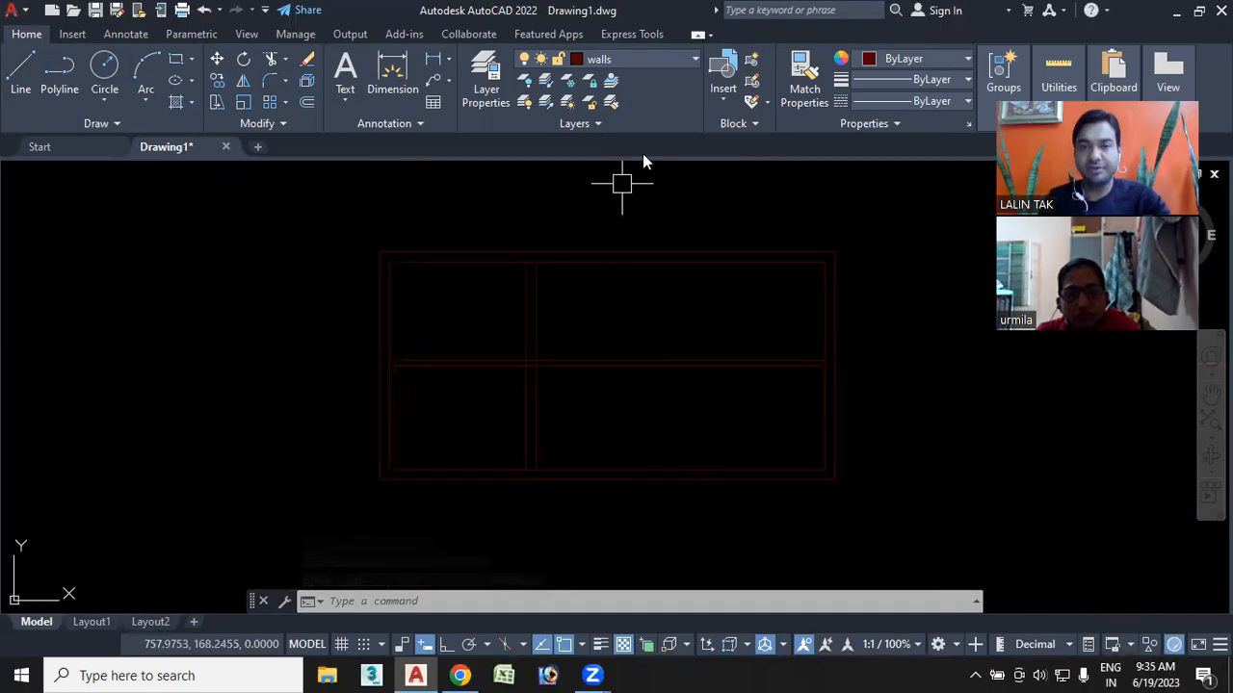
Make the windows layer current and draw a thin rectangular window within the top wall of the upper-right room
click(667, 60)
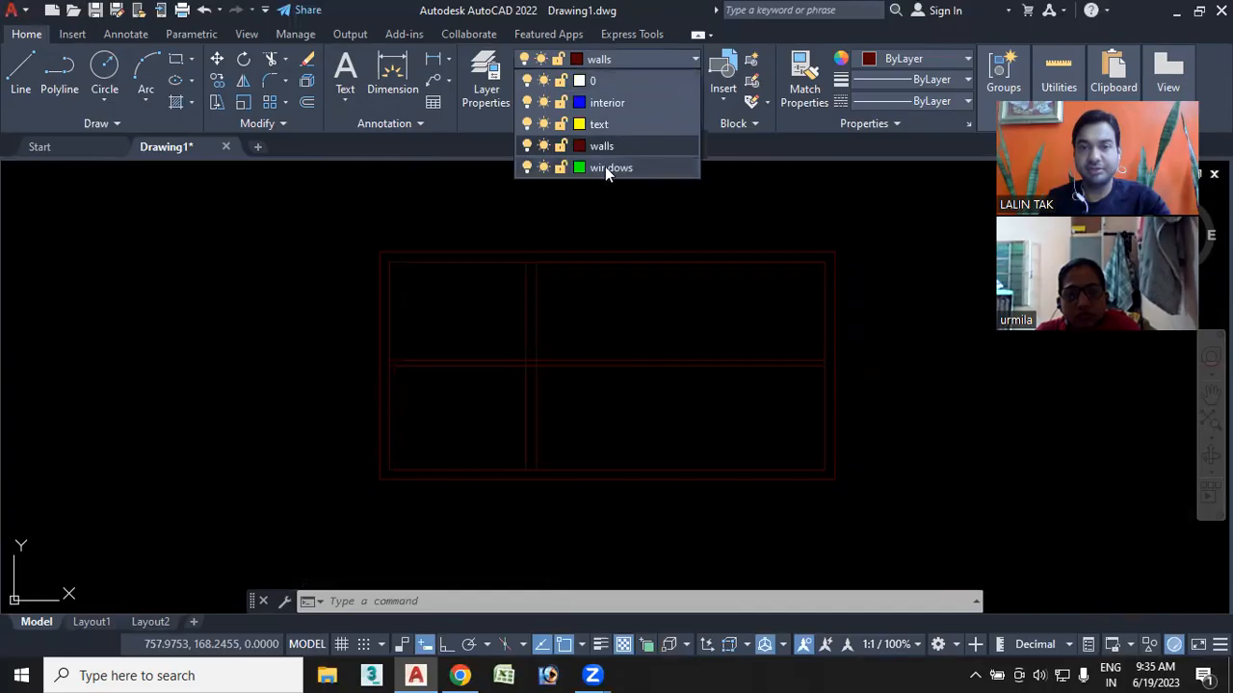
click(604, 166)
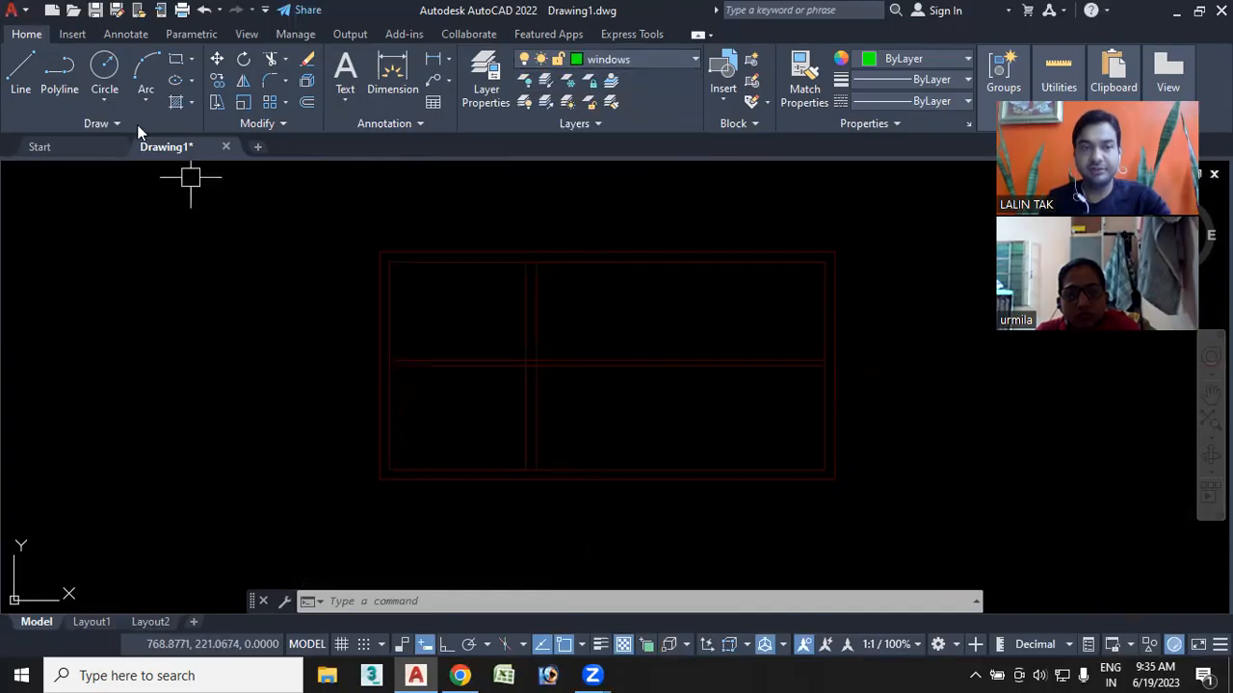
click(175, 59)
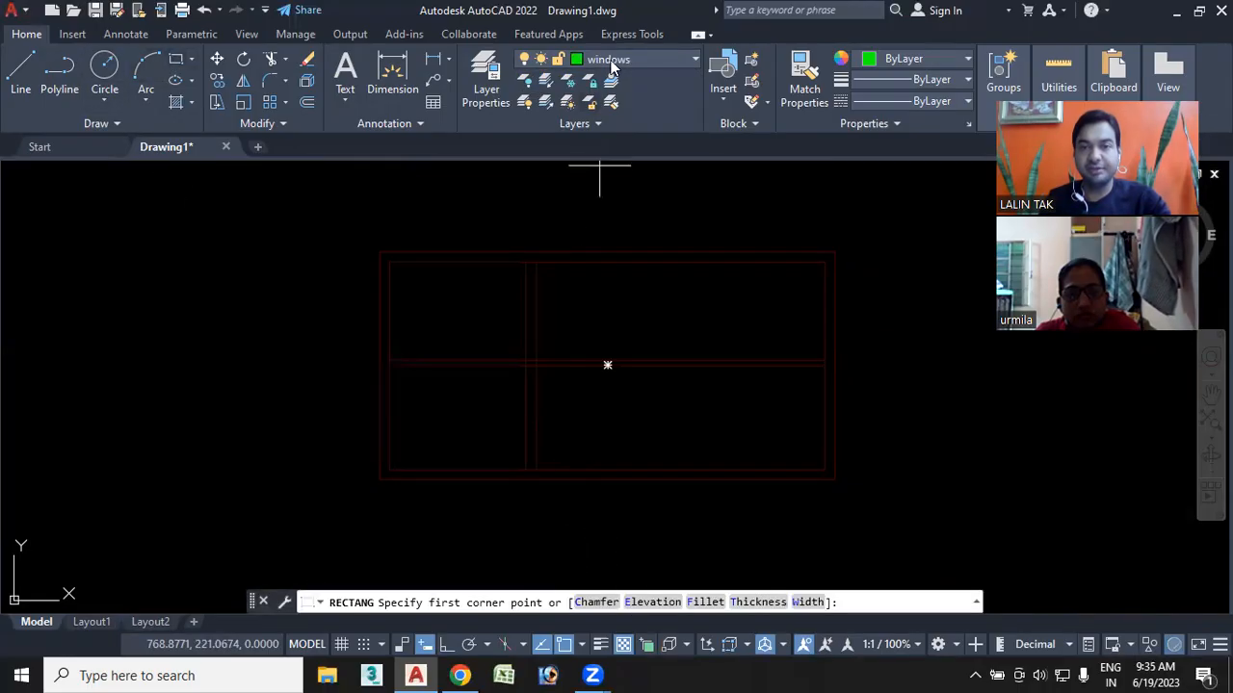
click(620, 250)
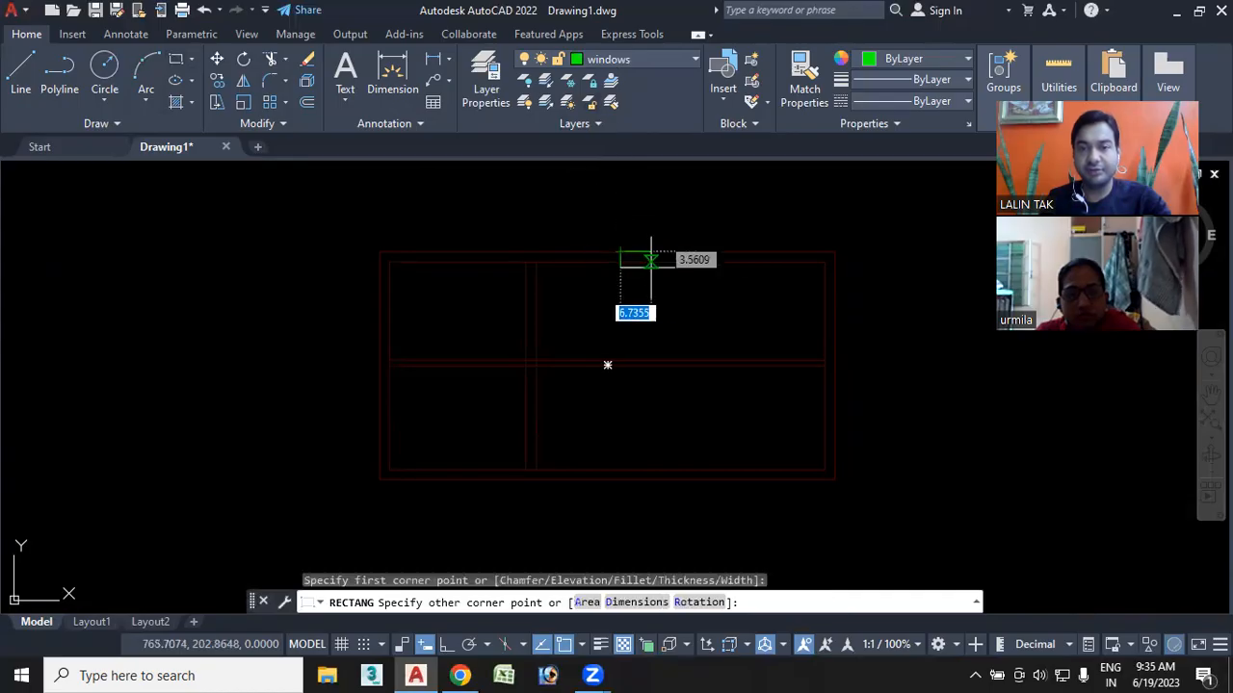
click(713, 259)
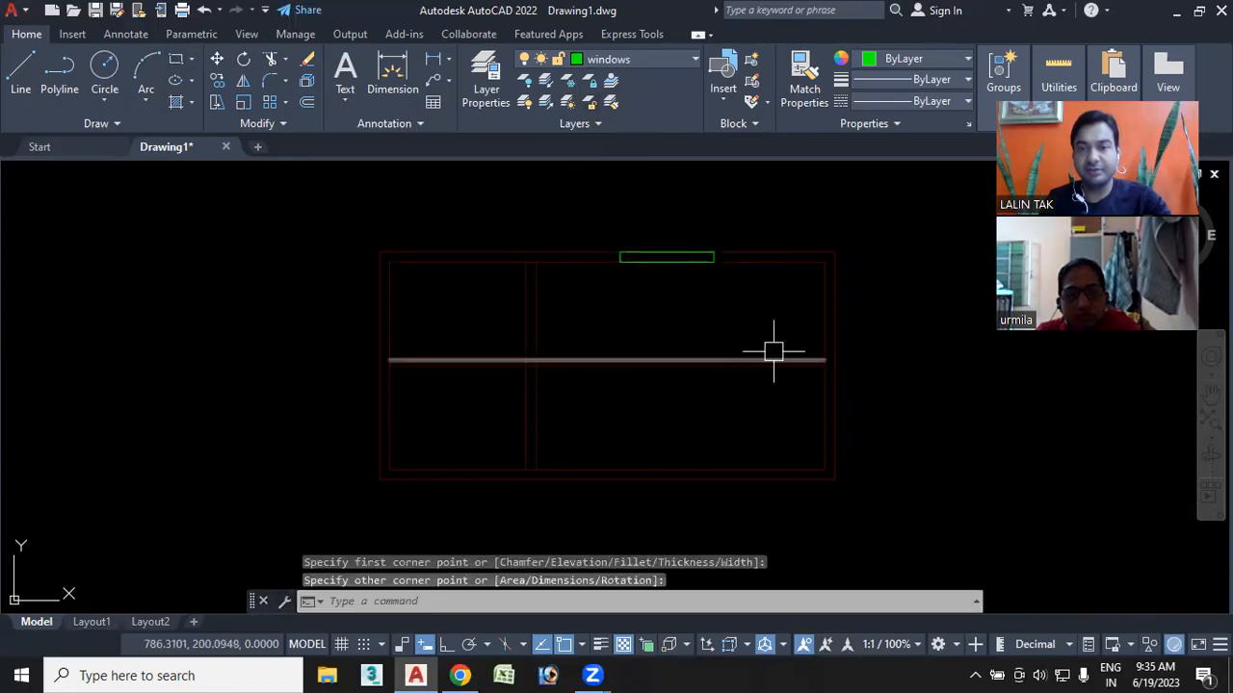
Draw a rectangular window about 22 units wide within the bottom wall of the lower-right room
key(Return)
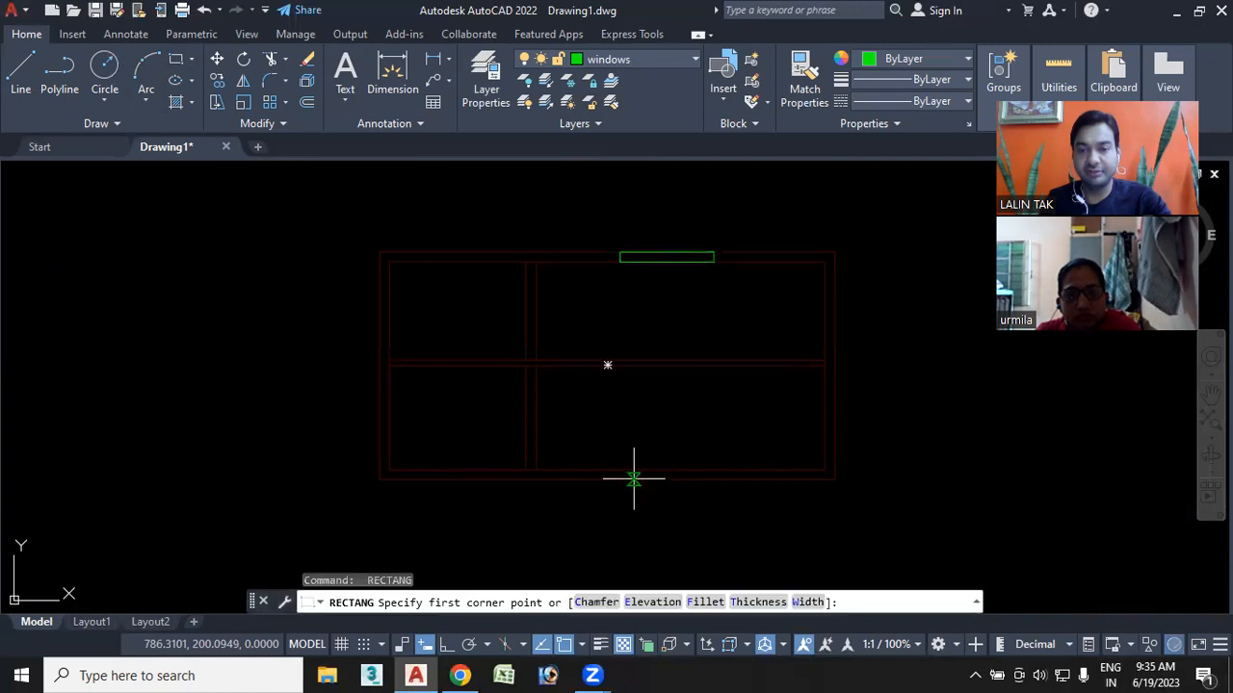
click(627, 471)
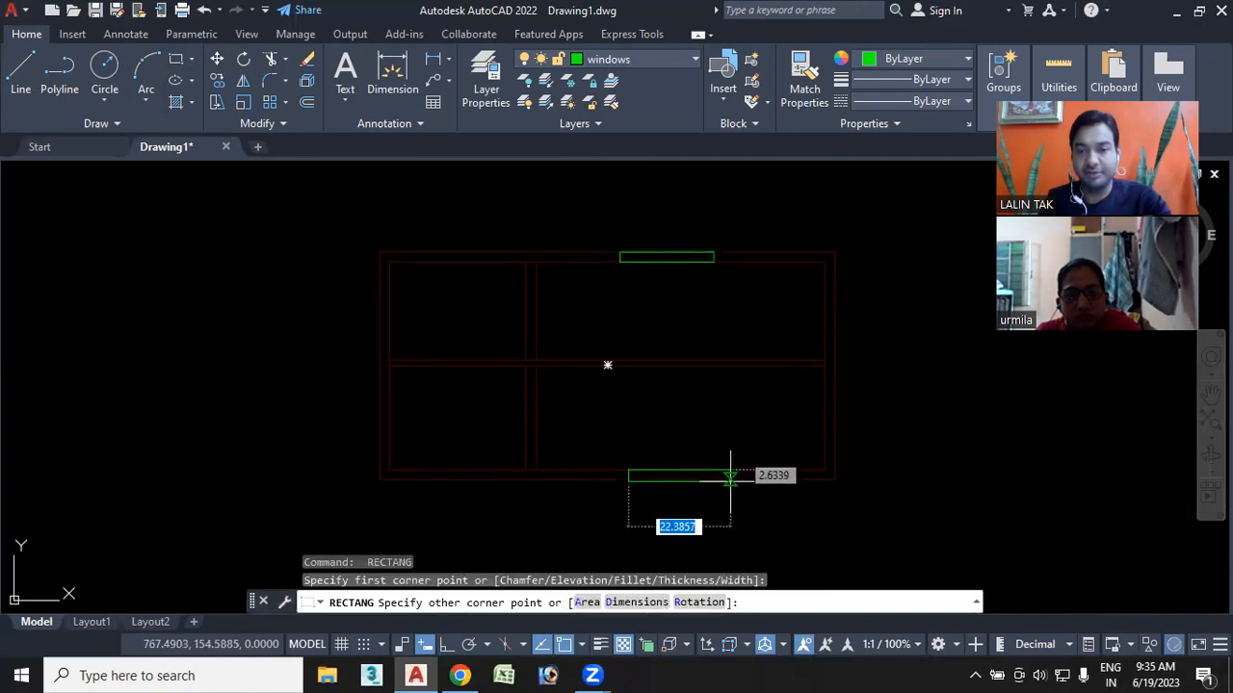
click(729, 479)
key(Return)
click(824, 360)
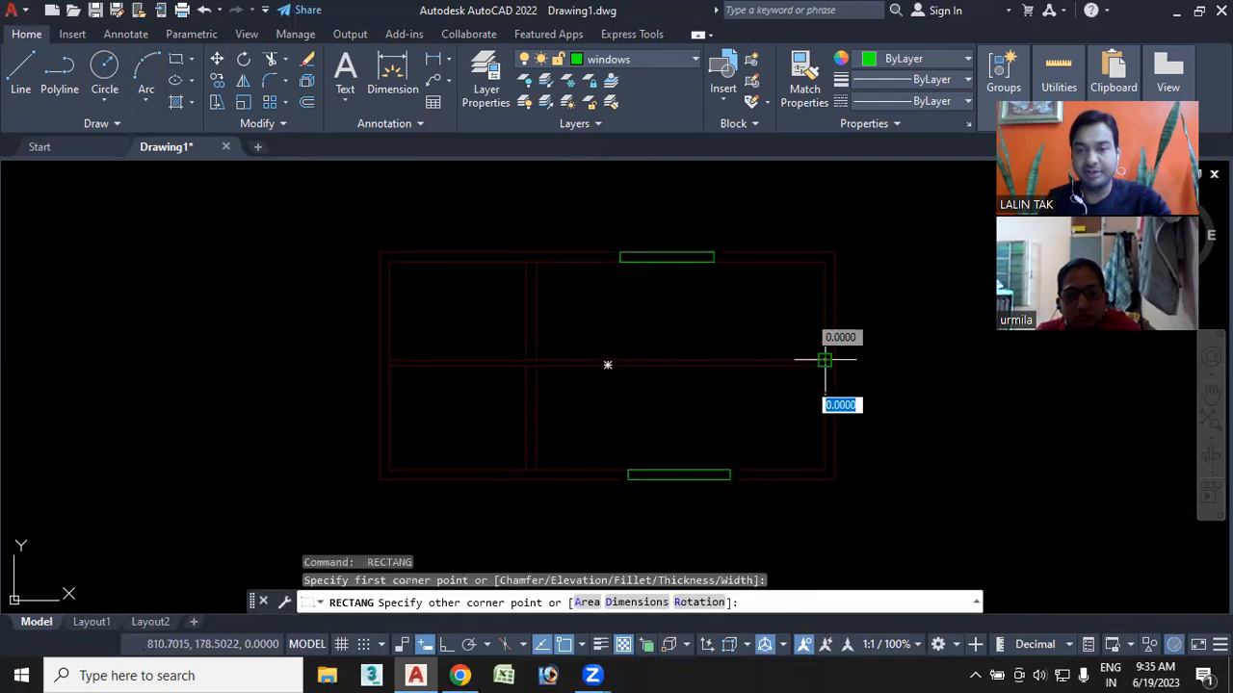
key(Escape)
Draw two upright rectangular windows in the left outer wall, one about 13 units long at the upper room and one at the lower room
key(Return)
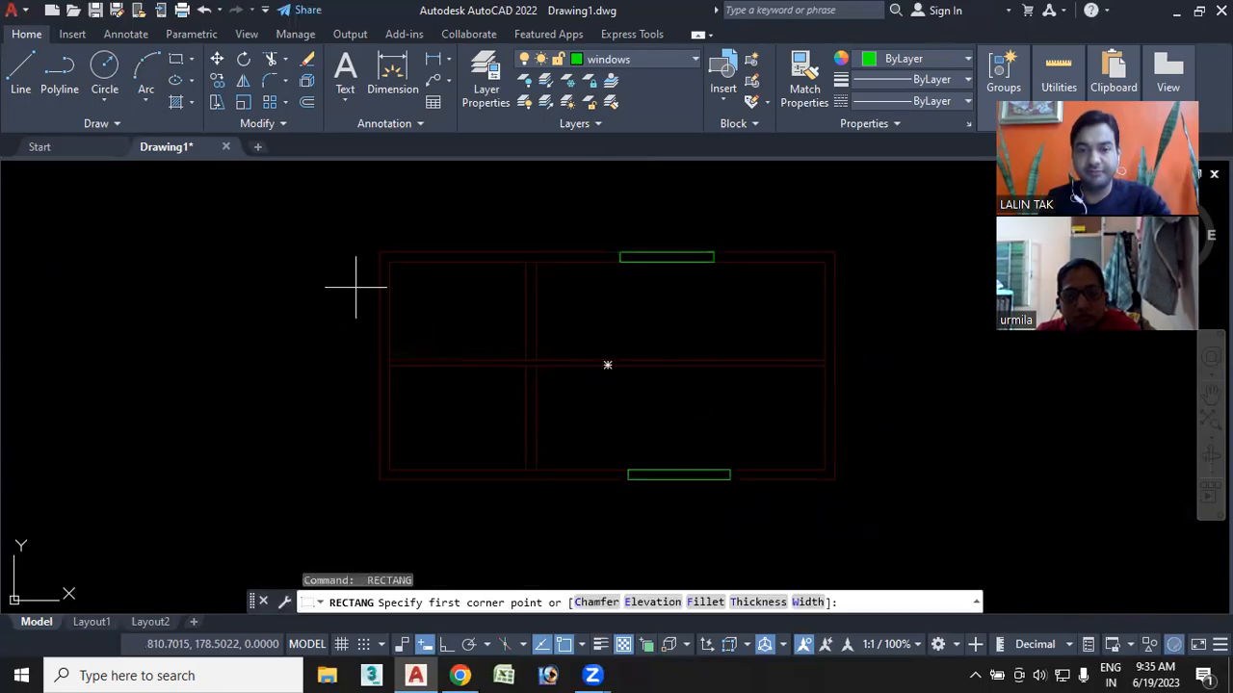
click(381, 279)
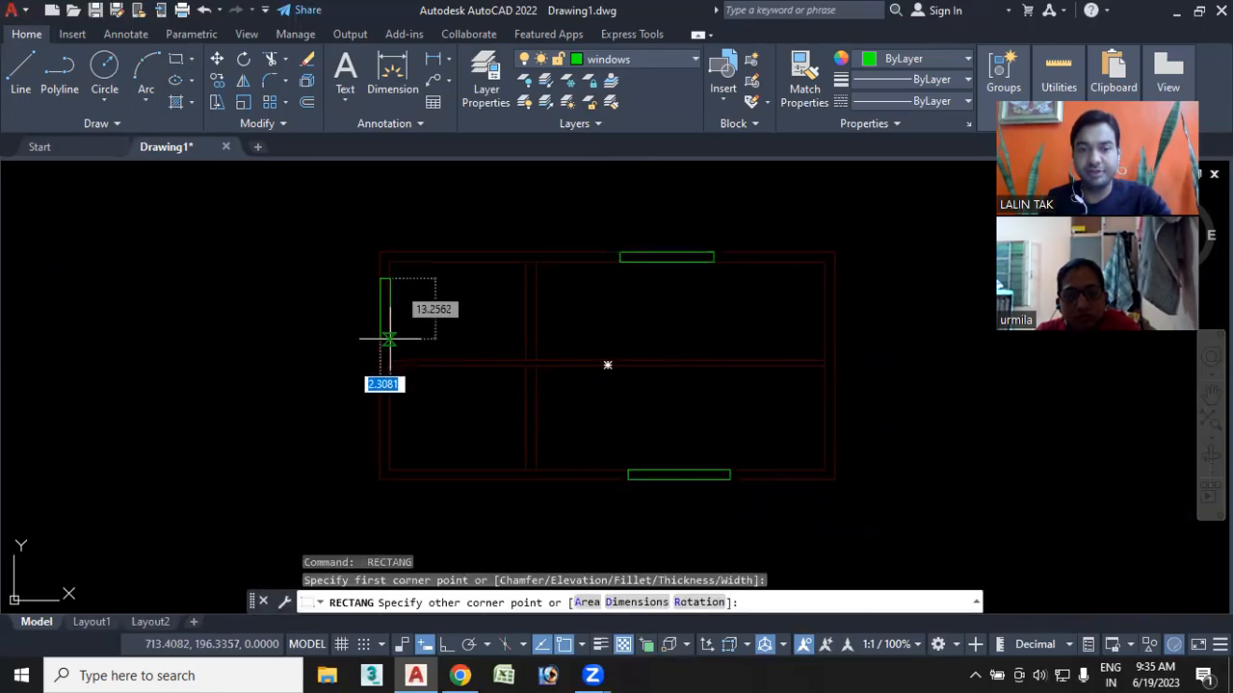
click(389, 339)
key(Return)
click(383, 400)
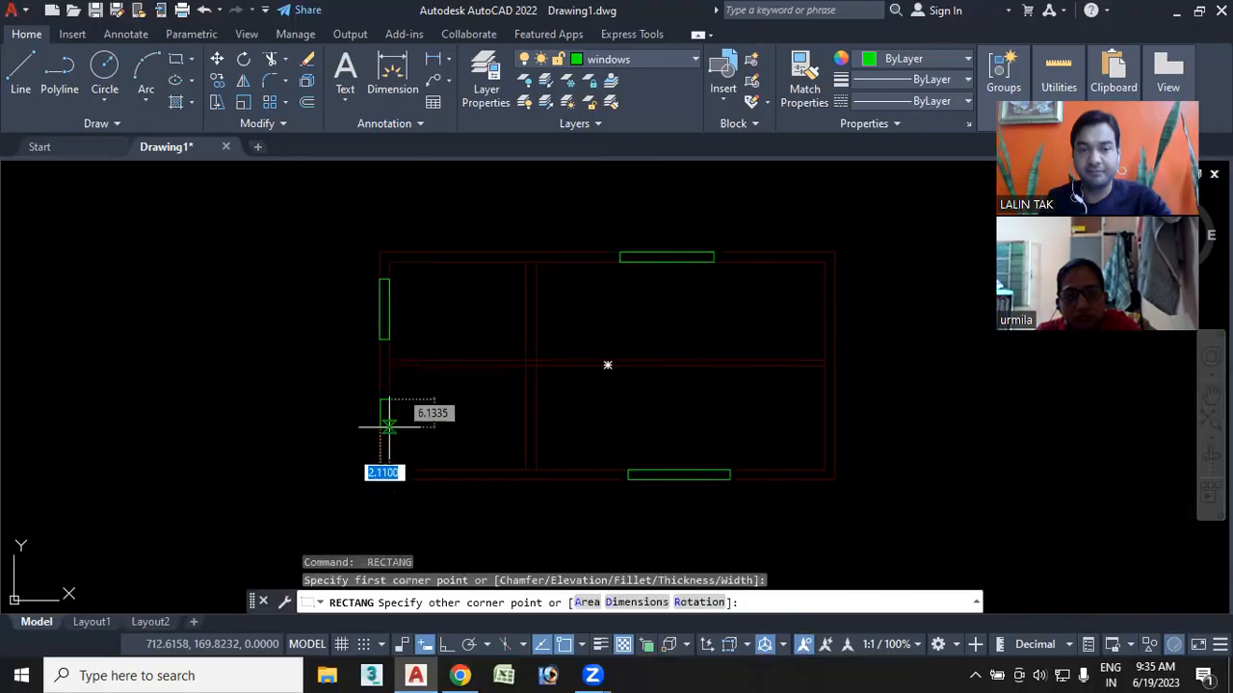
click(389, 454)
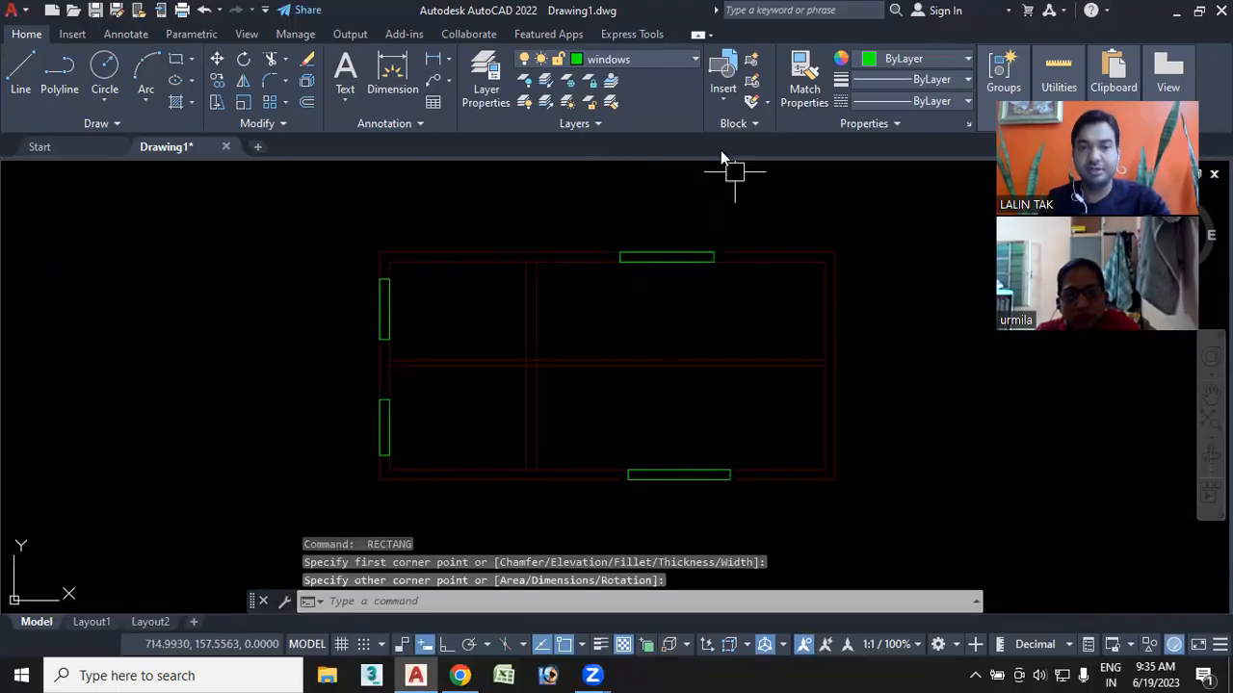
Make the text layer current and add the multiline text ROOM above the floor plan
click(657, 59)
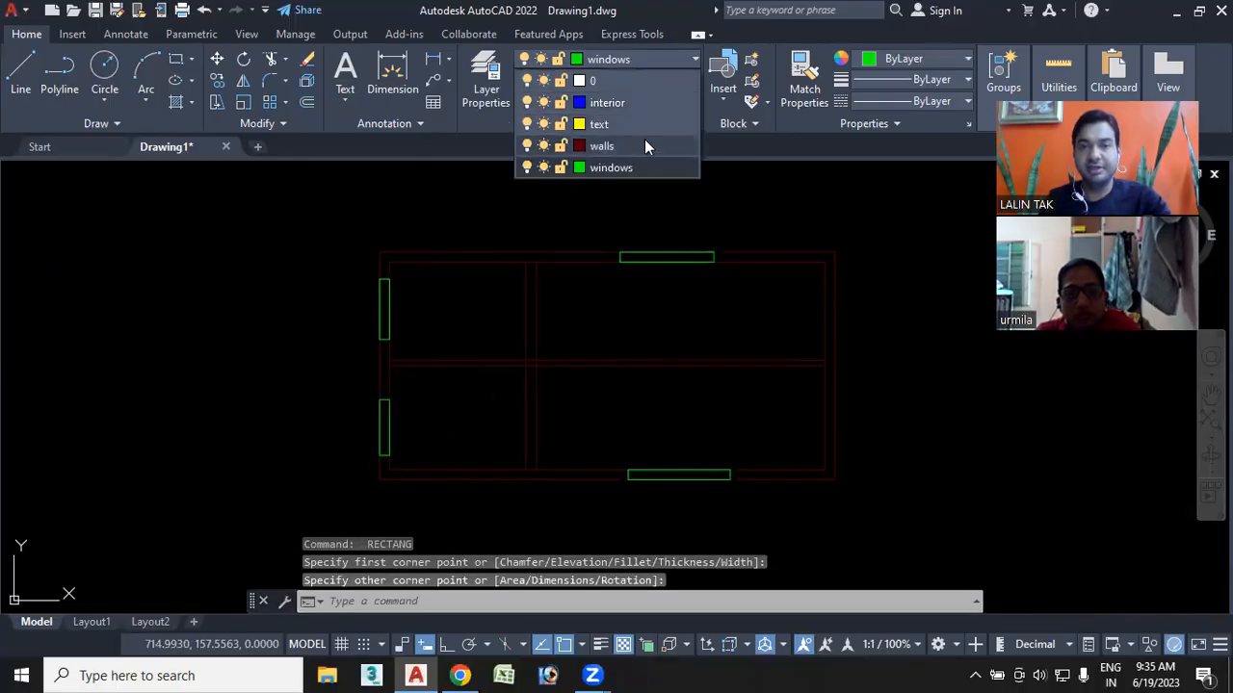
click(599, 124)
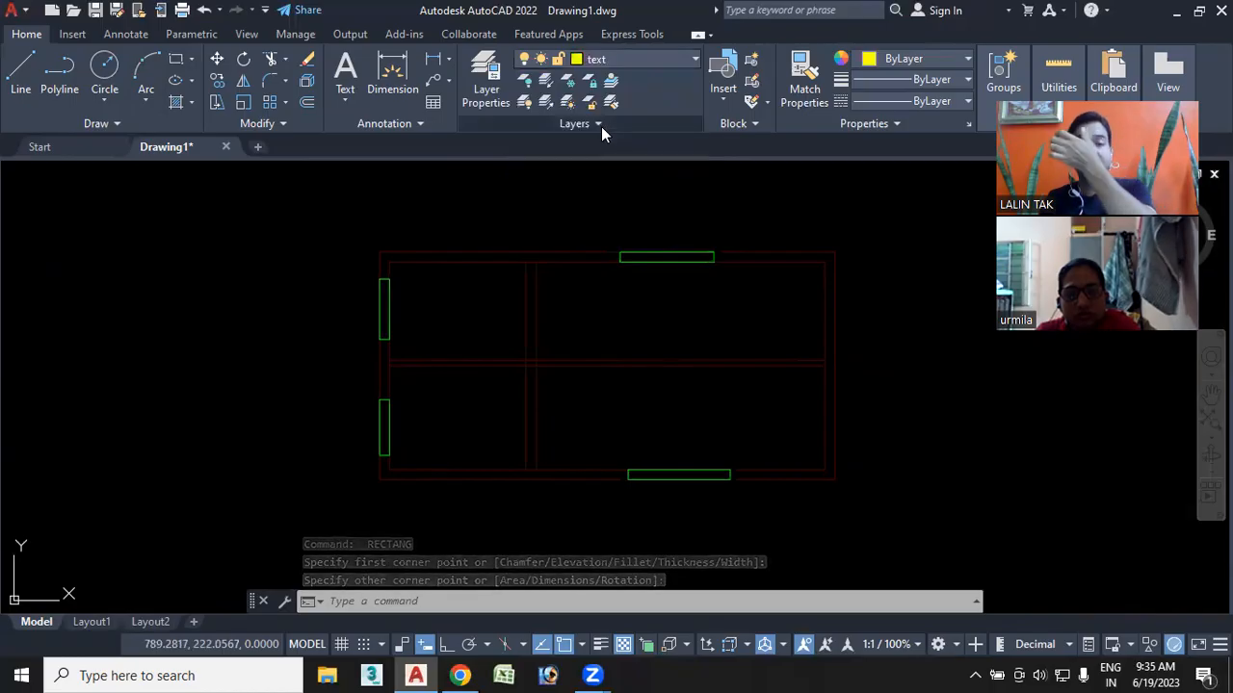
click(406, 602)
text(mt)
key(Return)
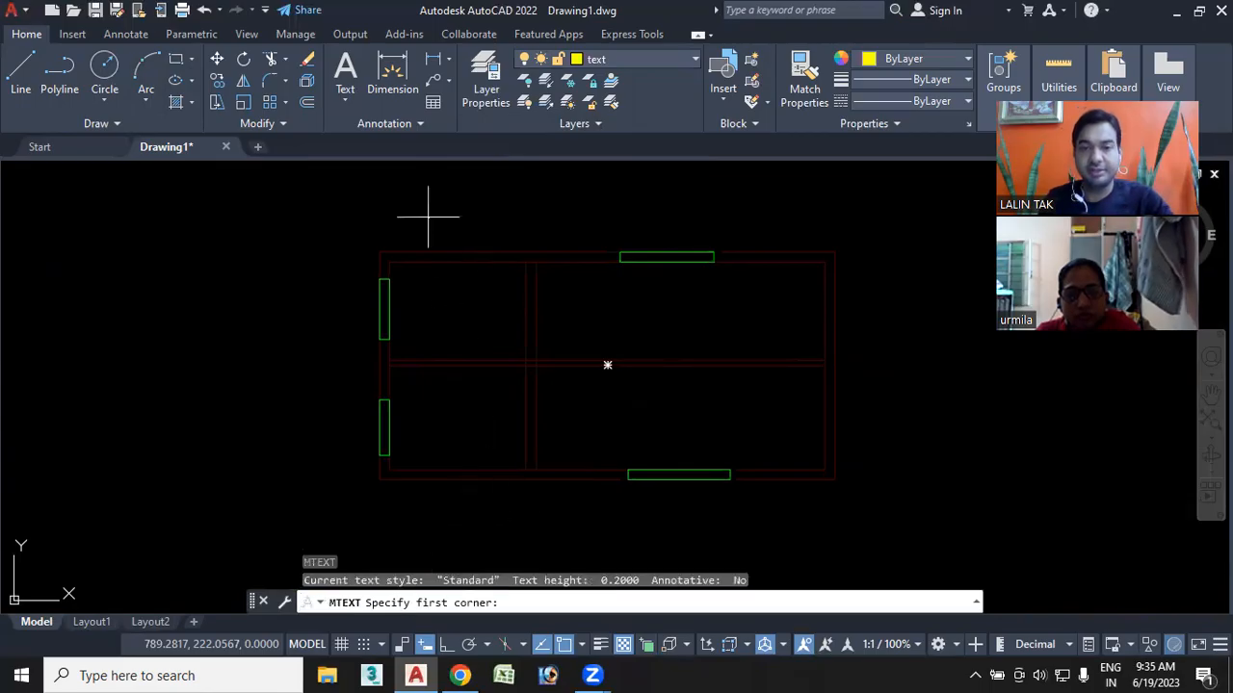
click(410, 184)
click(905, 308)
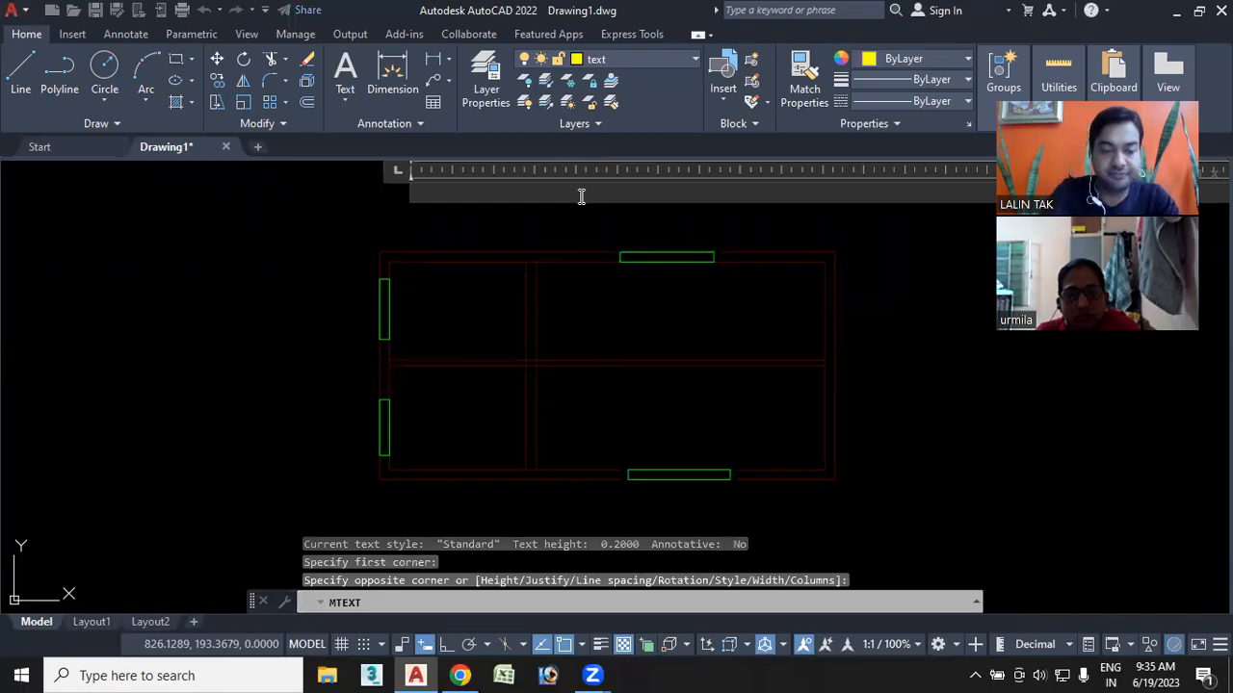
text(ROOM)
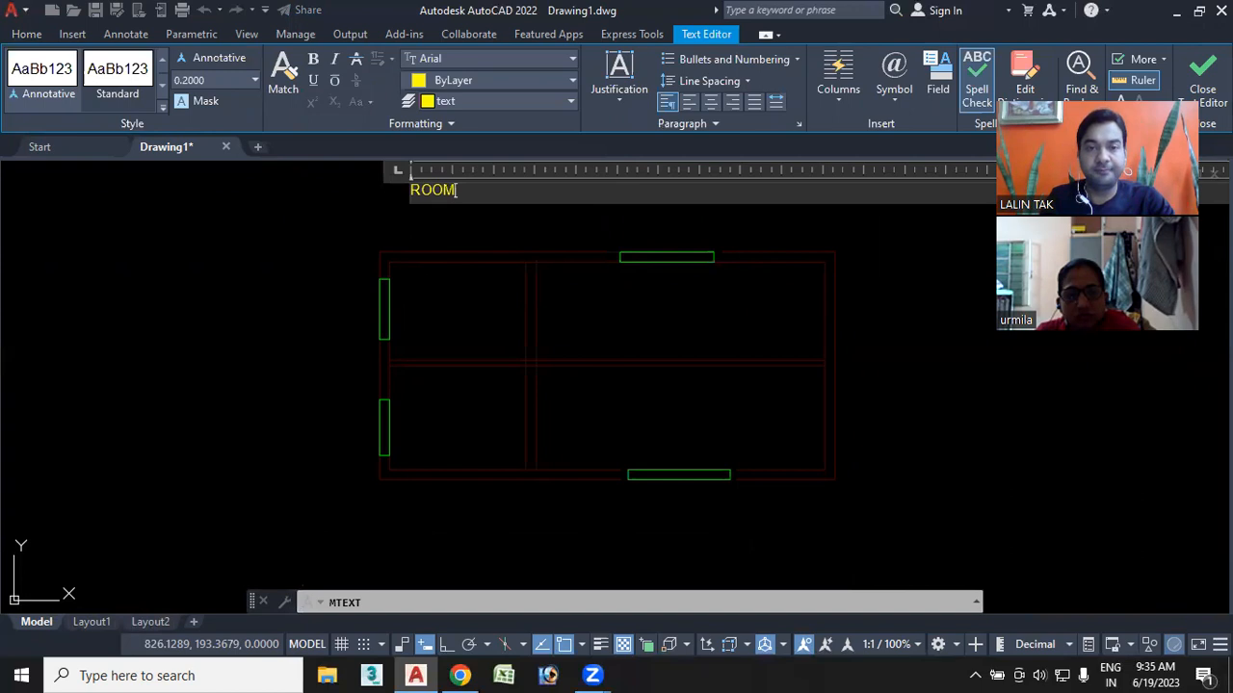
key(Escape)
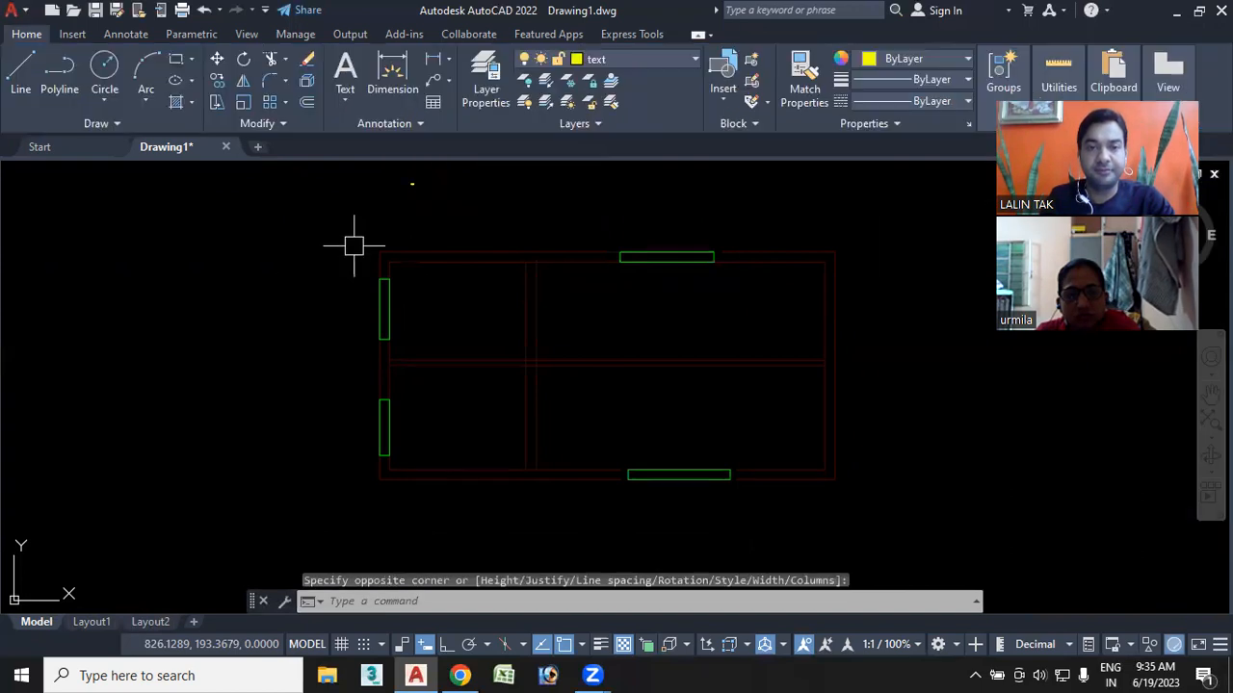
Set the text height of the ROOM label to 3
double_click(416, 187)
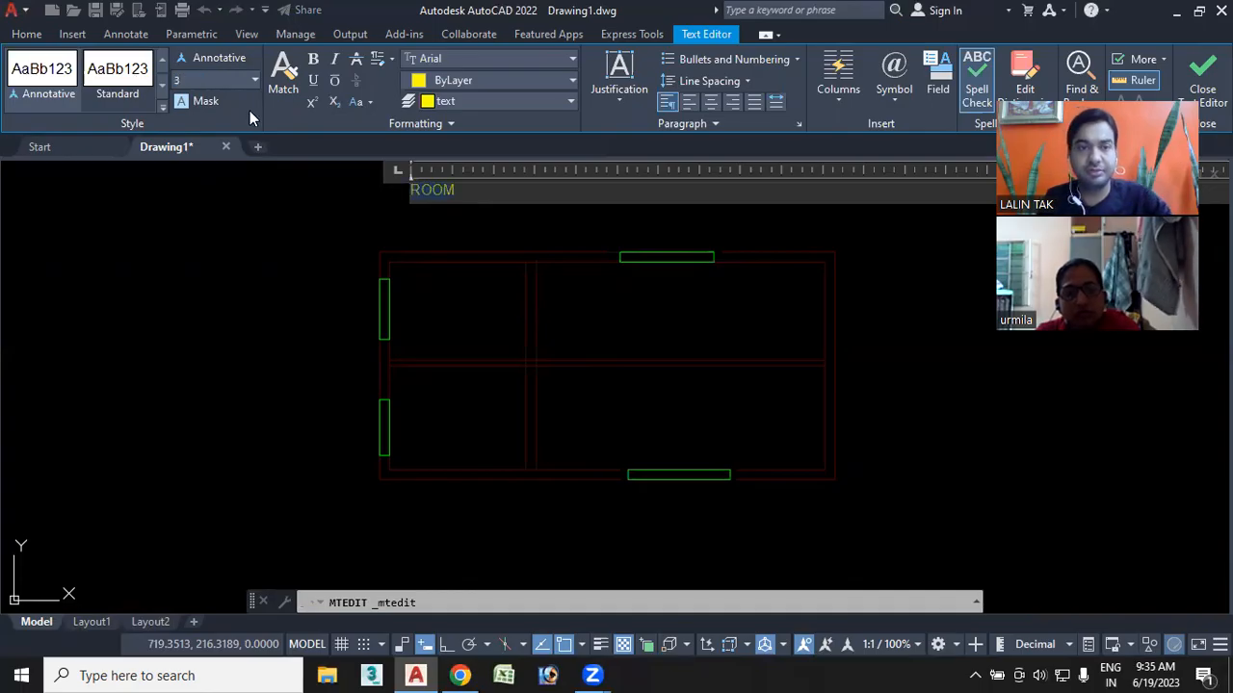
key(Return)
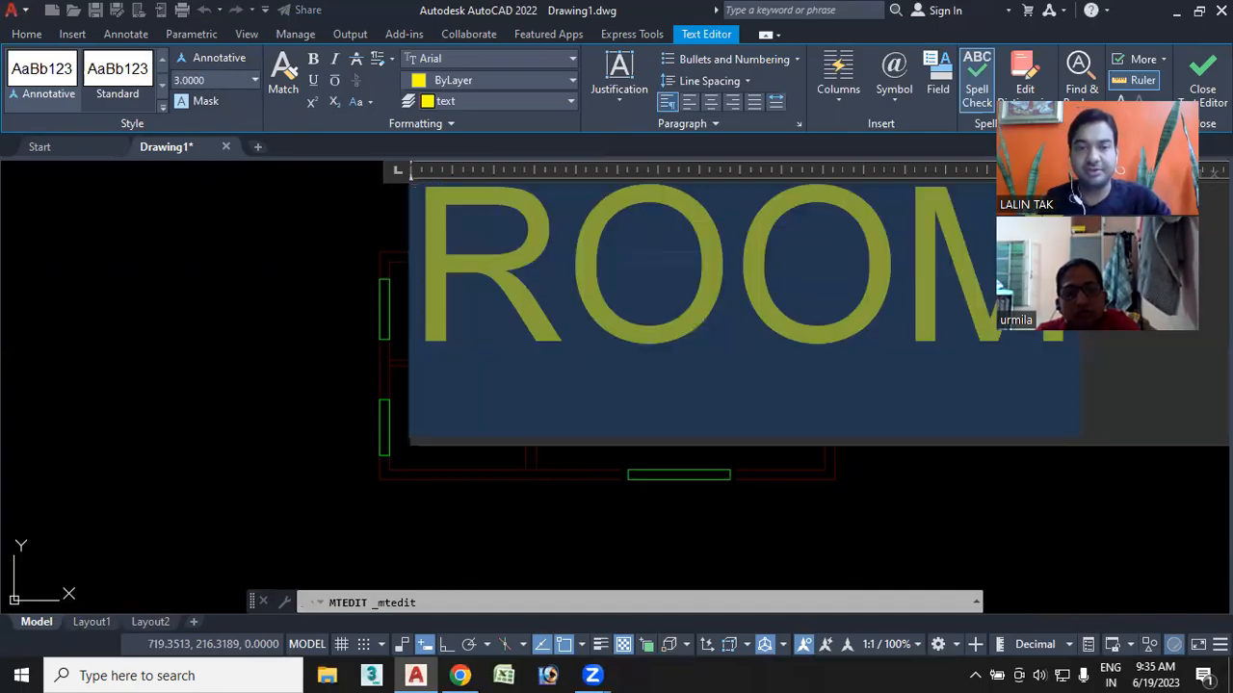
click(357, 289)
Copy the ROOM label into each of the four rooms and delete the original above the plan
click(434, 187)
right_click(434, 187)
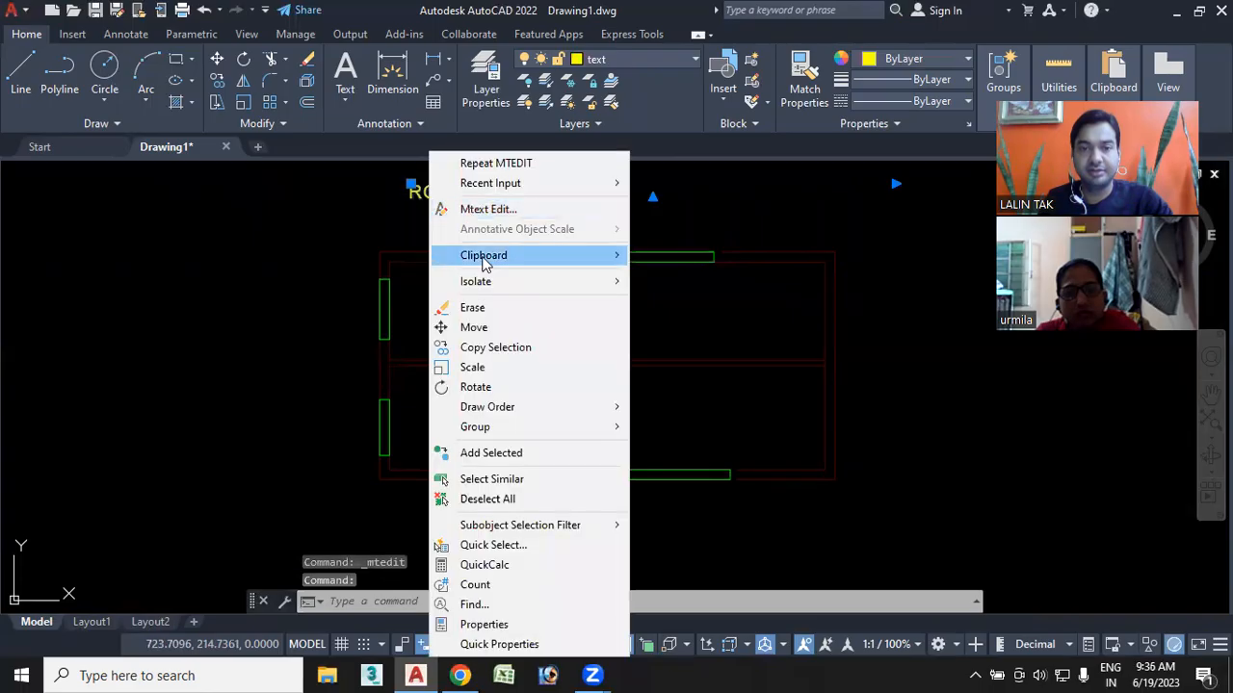
click(495, 347)
click(411, 187)
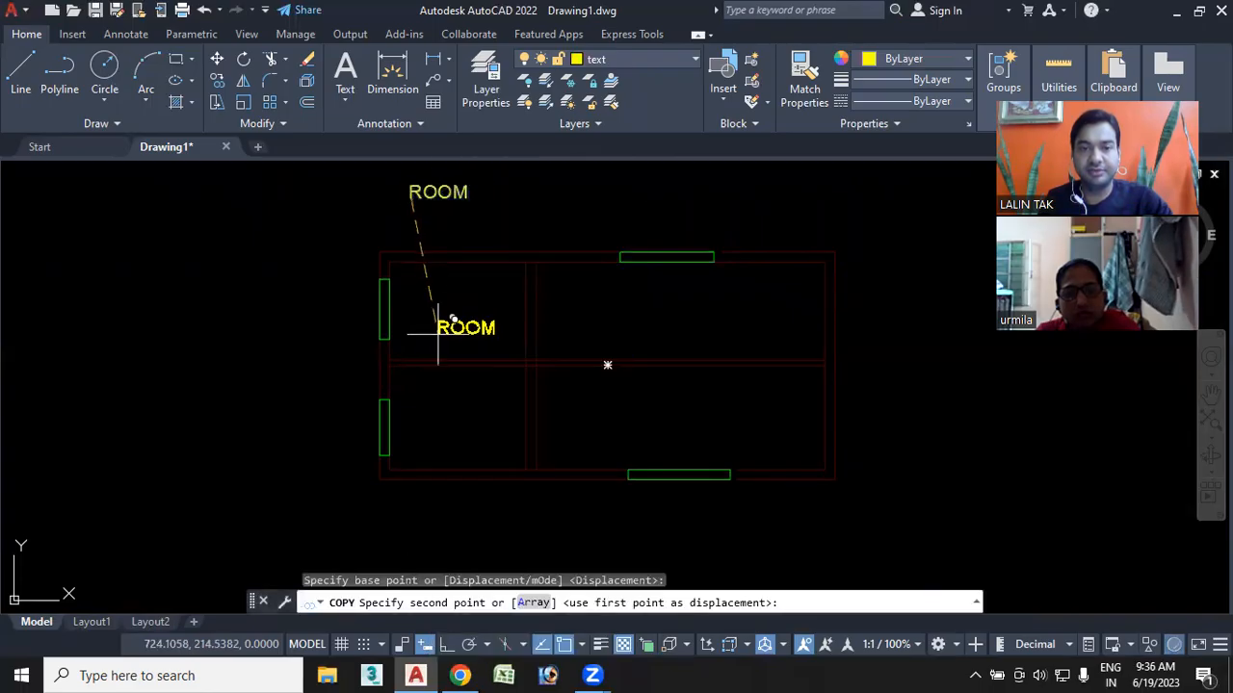
click(435, 301)
click(641, 304)
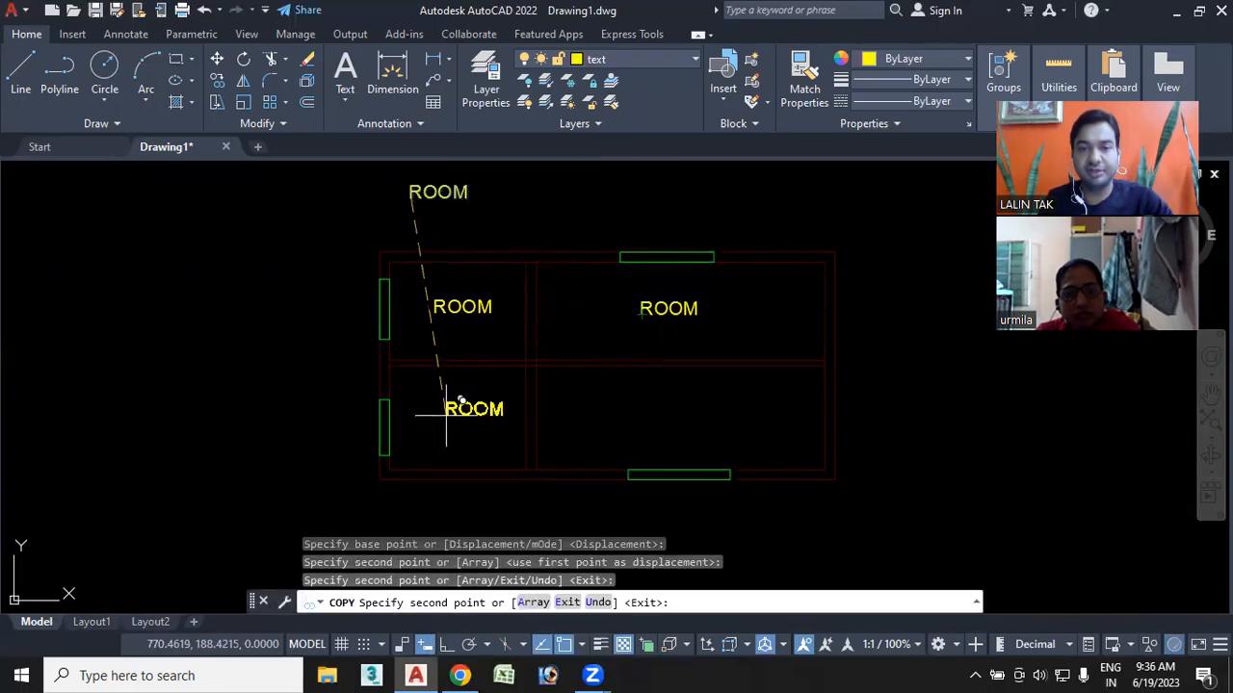
click(436, 423)
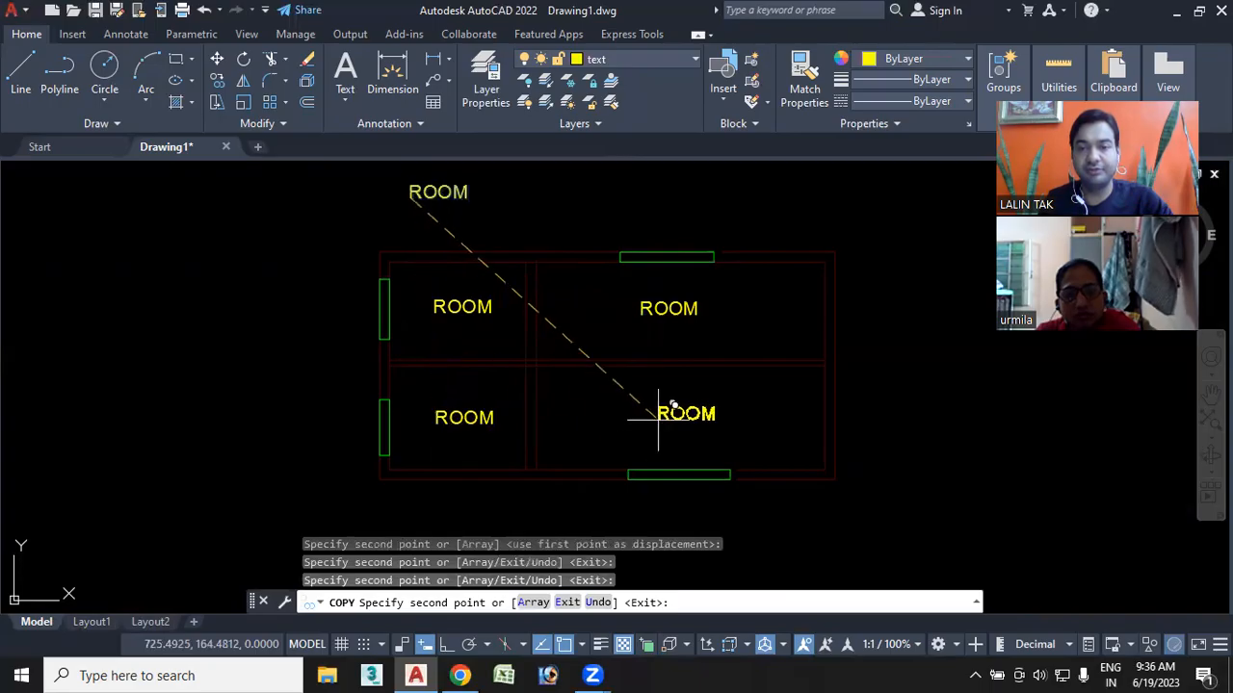
click(654, 418)
key(Escape)
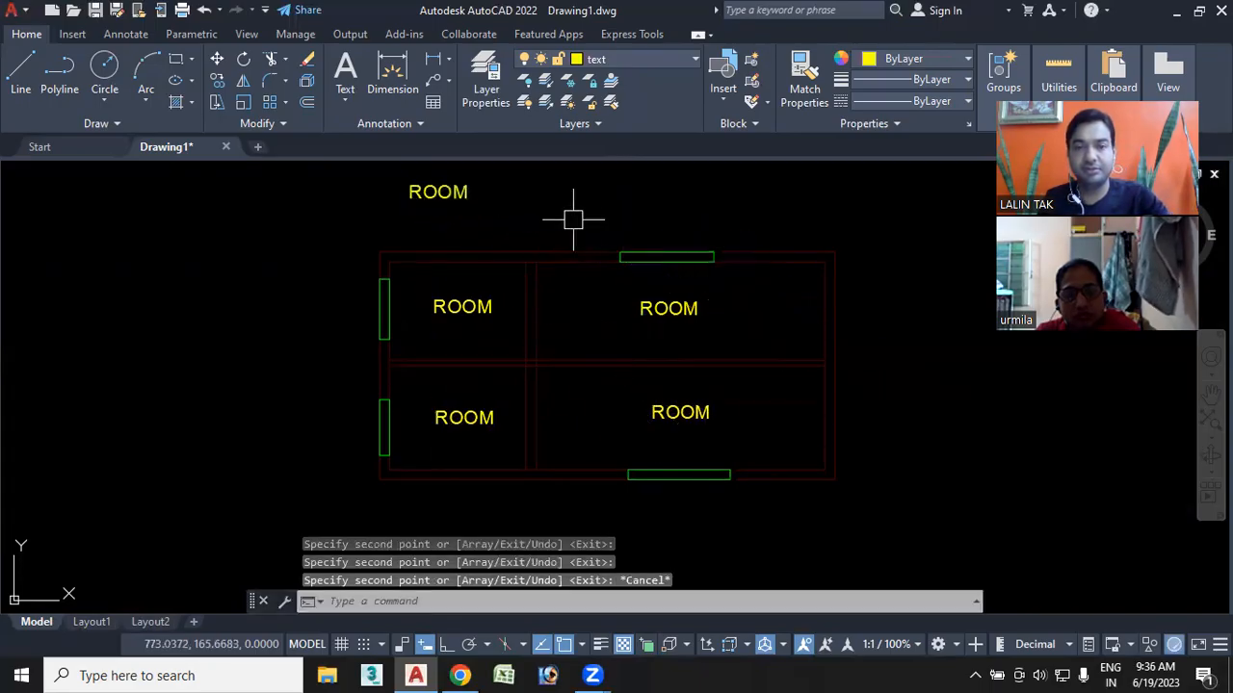
click(441, 192)
key(Delete)
Make the interior layer current and open DesignCenter to the Home - Space Planner.dwg blocks
click(640, 59)
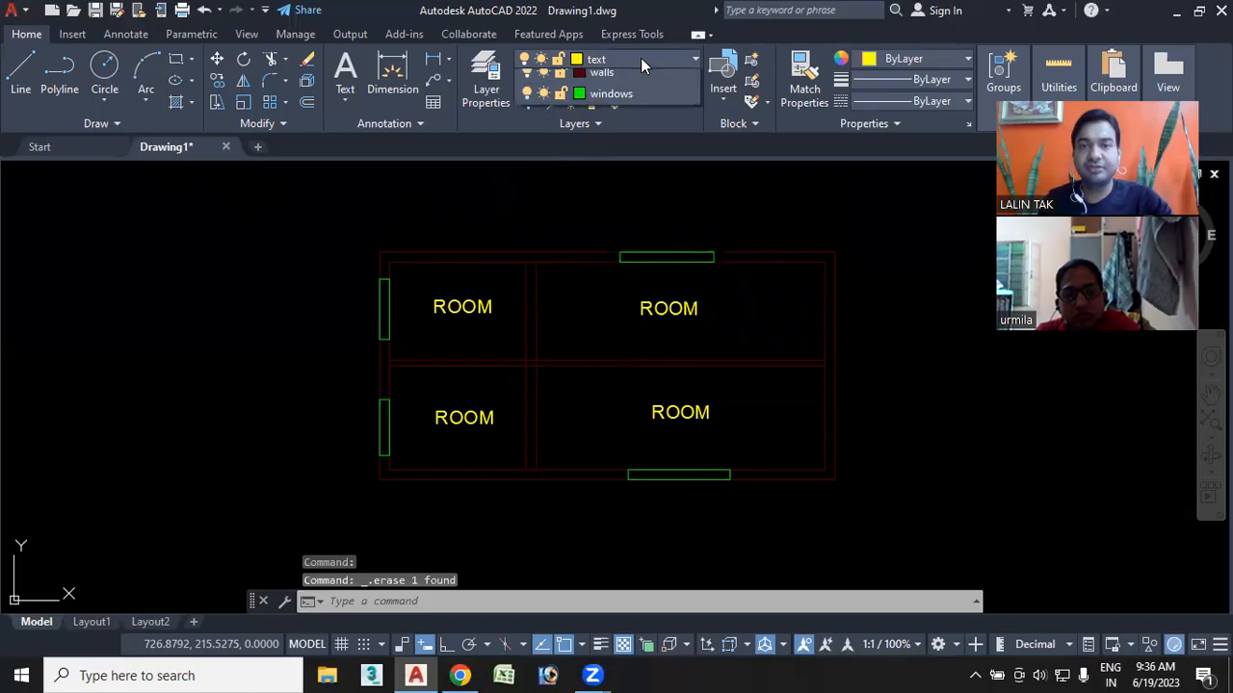
click(610, 103)
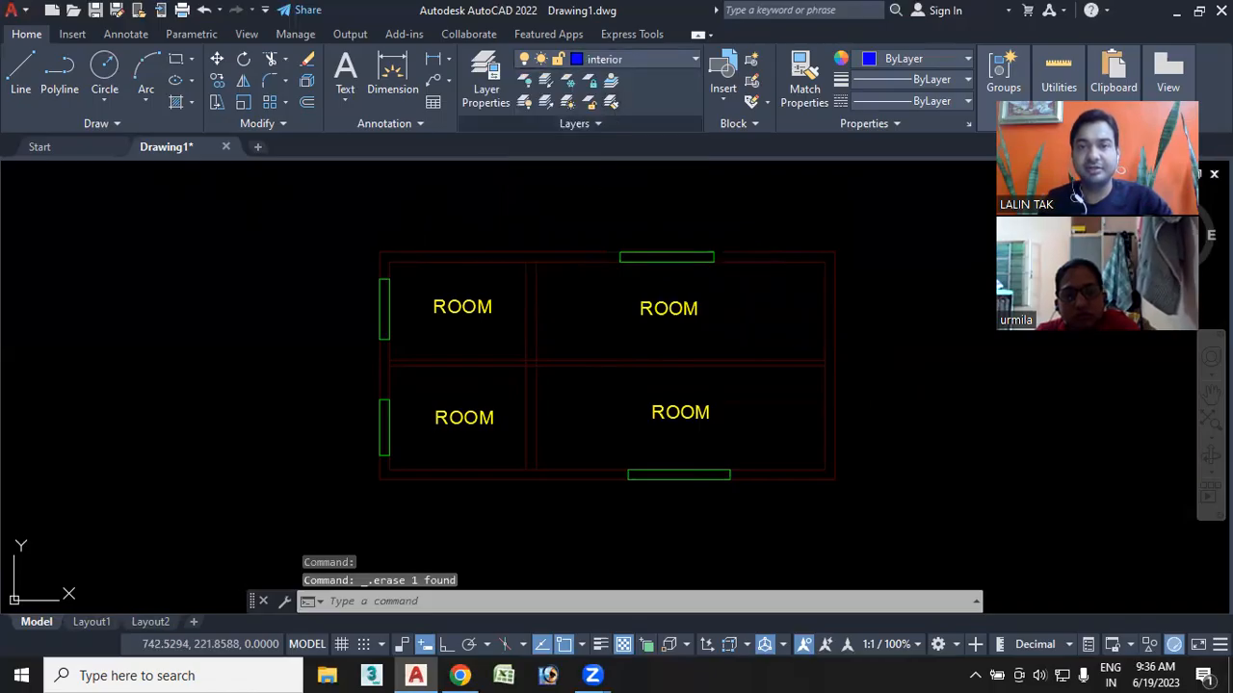
click(444, 603)
text(DC)
key(Return)
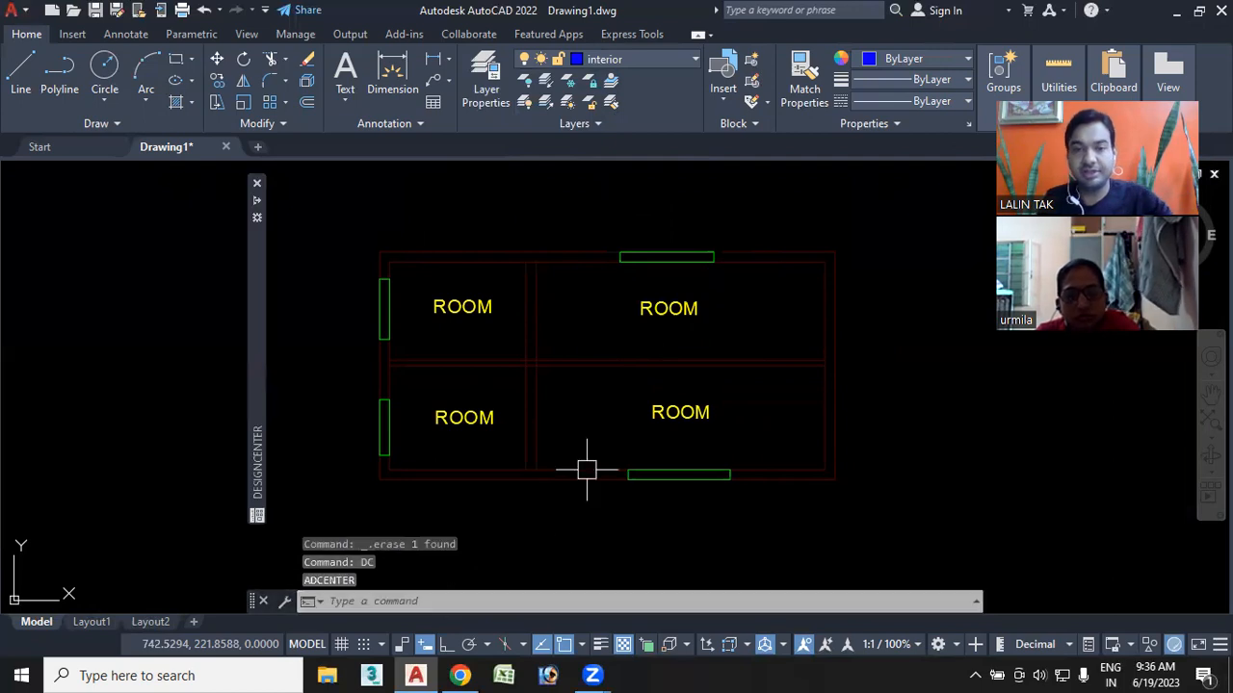
mouse_move(260, 204)
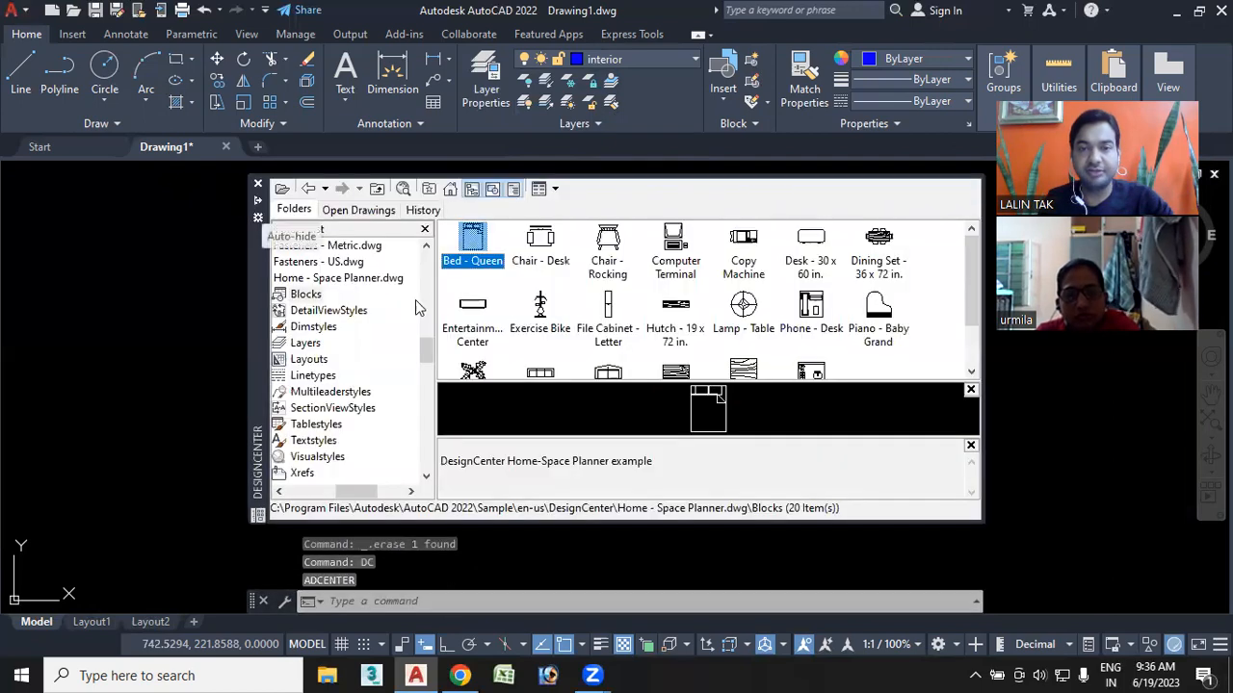
Insert the Bed - Queen block at its default scale, placing it to the right of the floor plan
double_click(484, 242)
click(715, 448)
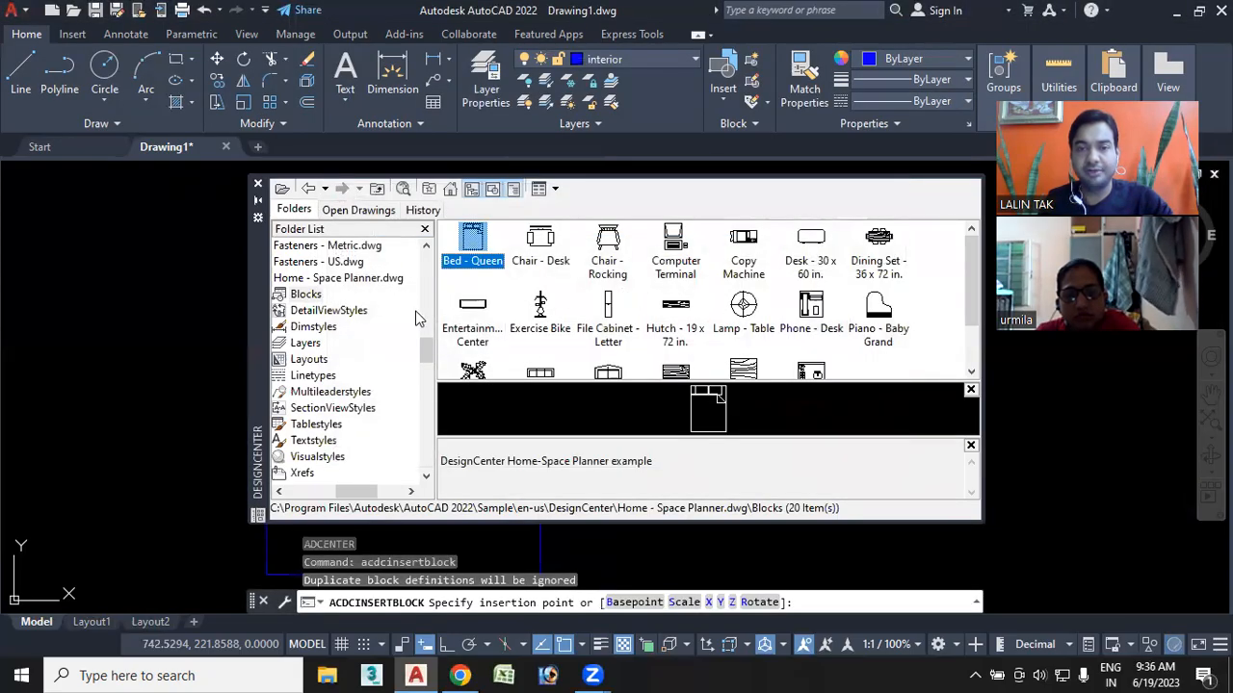
scroll(613, 322, down, 4)
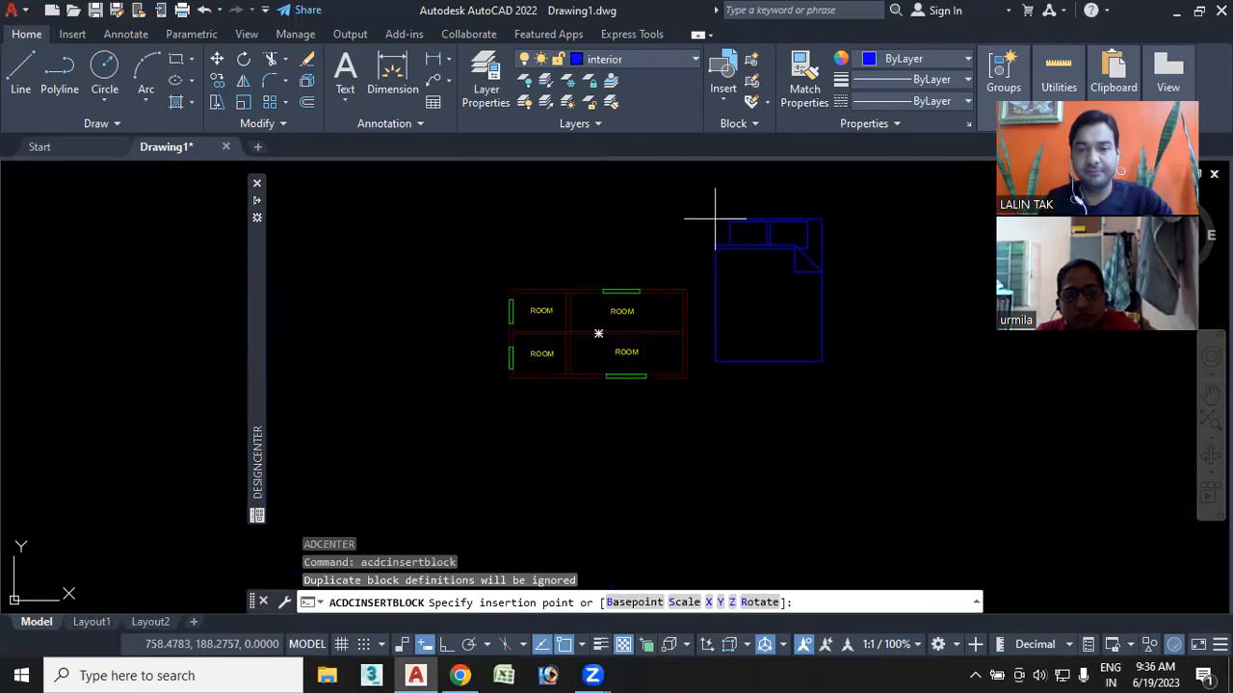
click(715, 219)
Insert the Chair - Desk block at its default scale below the bed
mouse_move(252, 204)
double_click(542, 249)
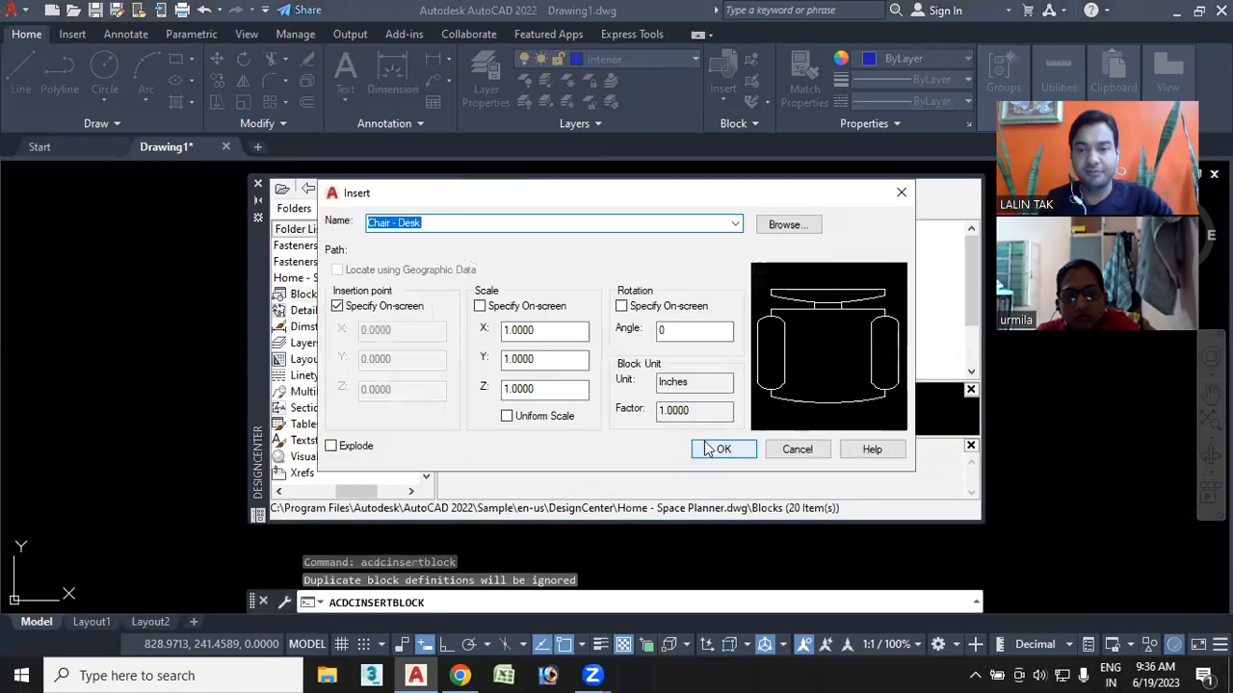
click(713, 451)
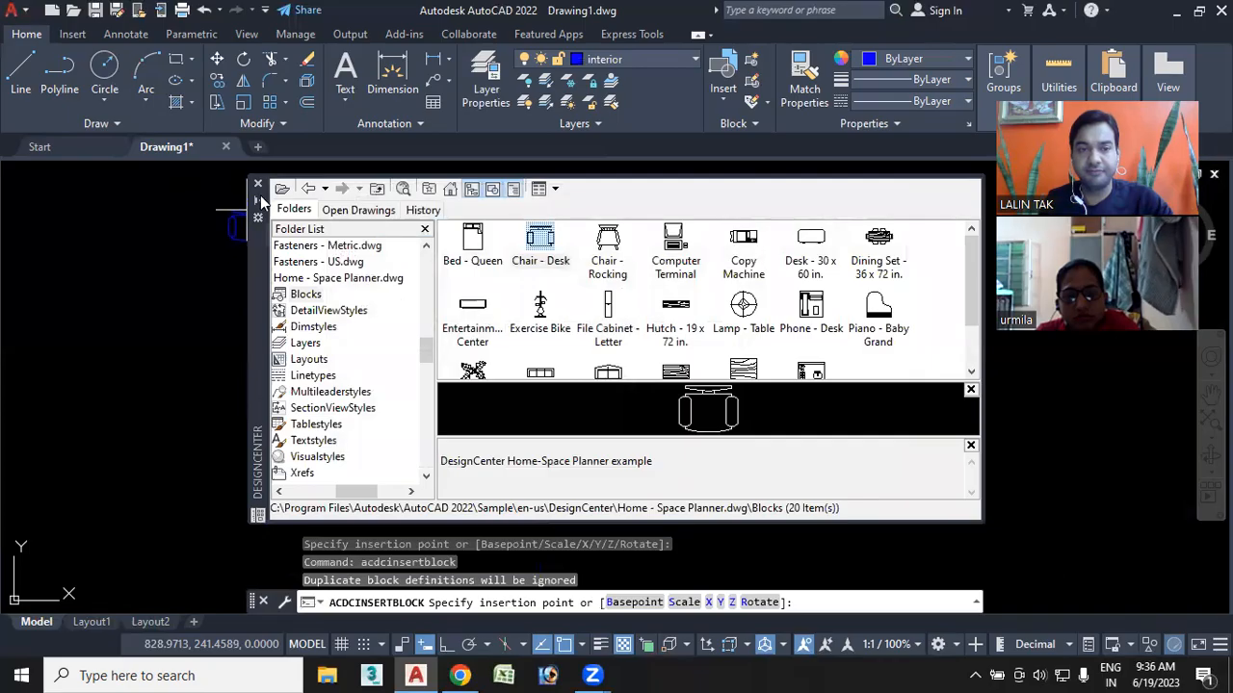
click(760, 441)
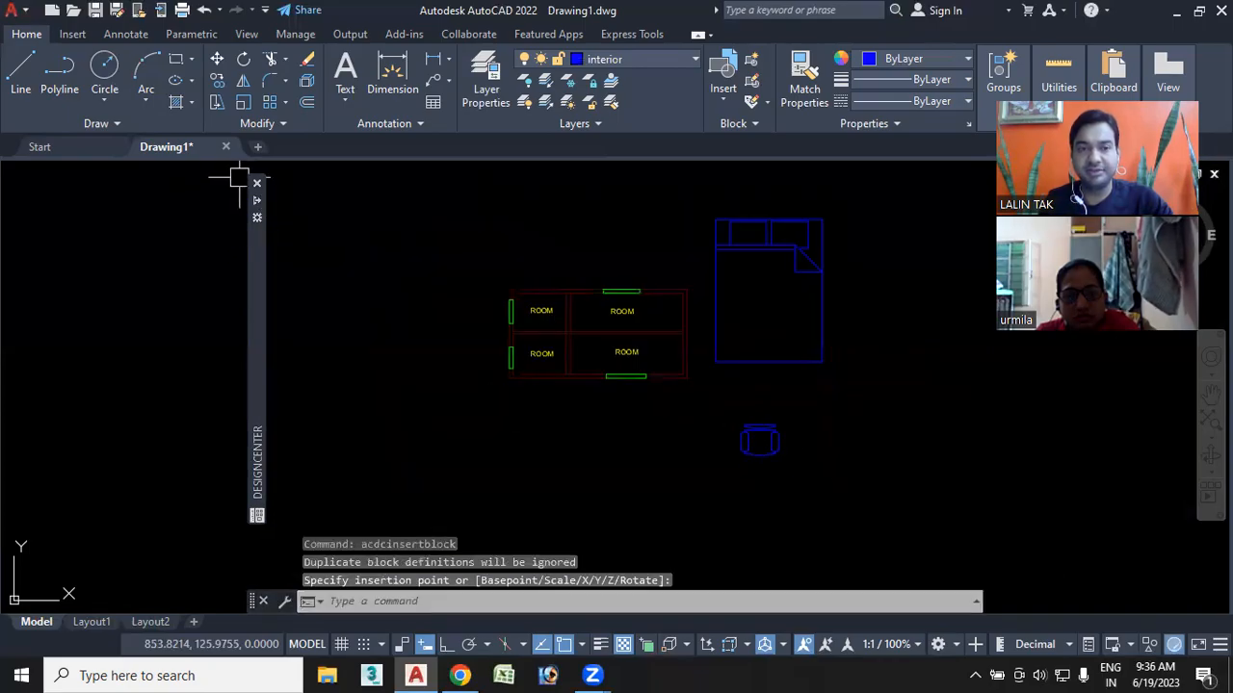
Scale the bed and chair blocks down together to roughly a quarter of their size, using a base point inside the bed
mouse_move(791, 421)
middle_down()
mouse_move(746, 452)
mouse_move(727, 432)
mouse_move(702, 436)
middle_up()
scroll(702, 437, up, 2)
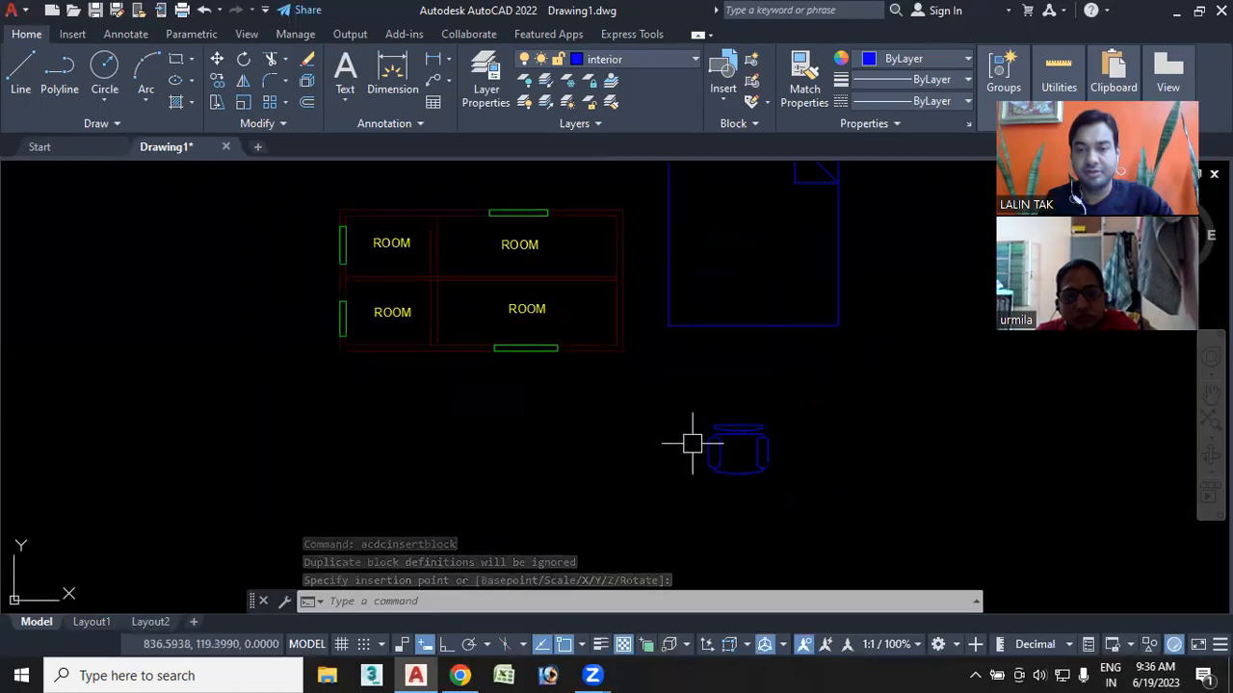
scroll(687, 440, down, 2)
click(832, 197)
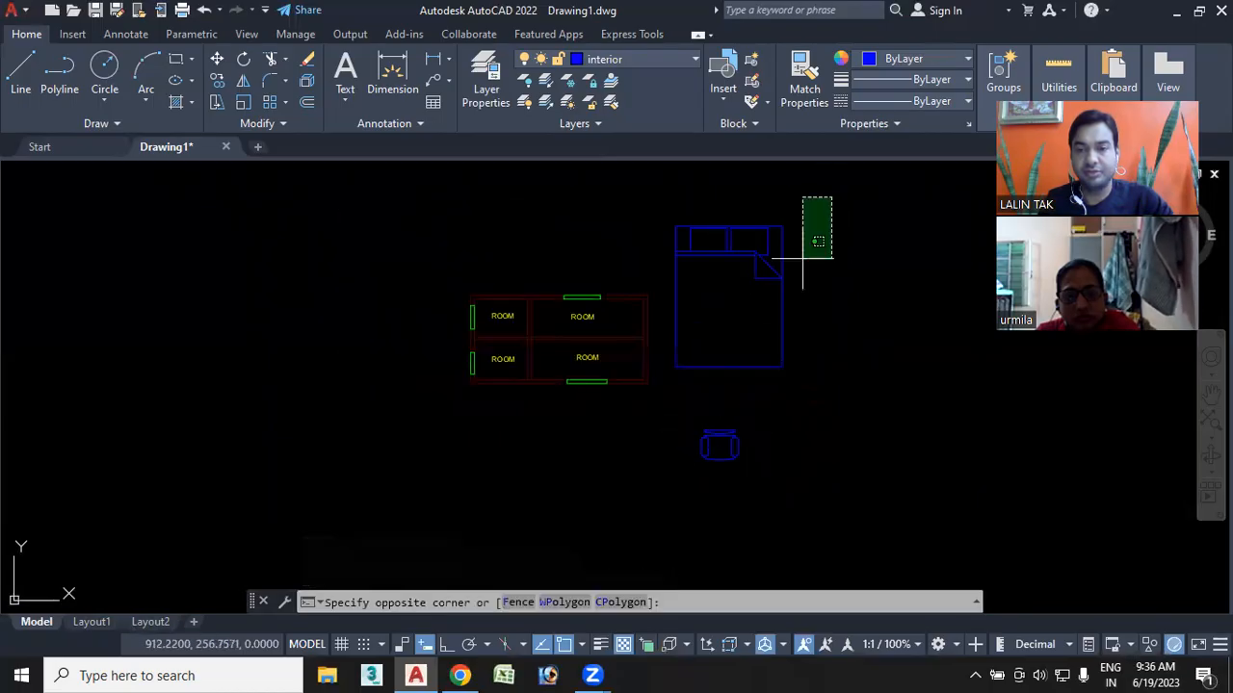
click(723, 496)
text(c)
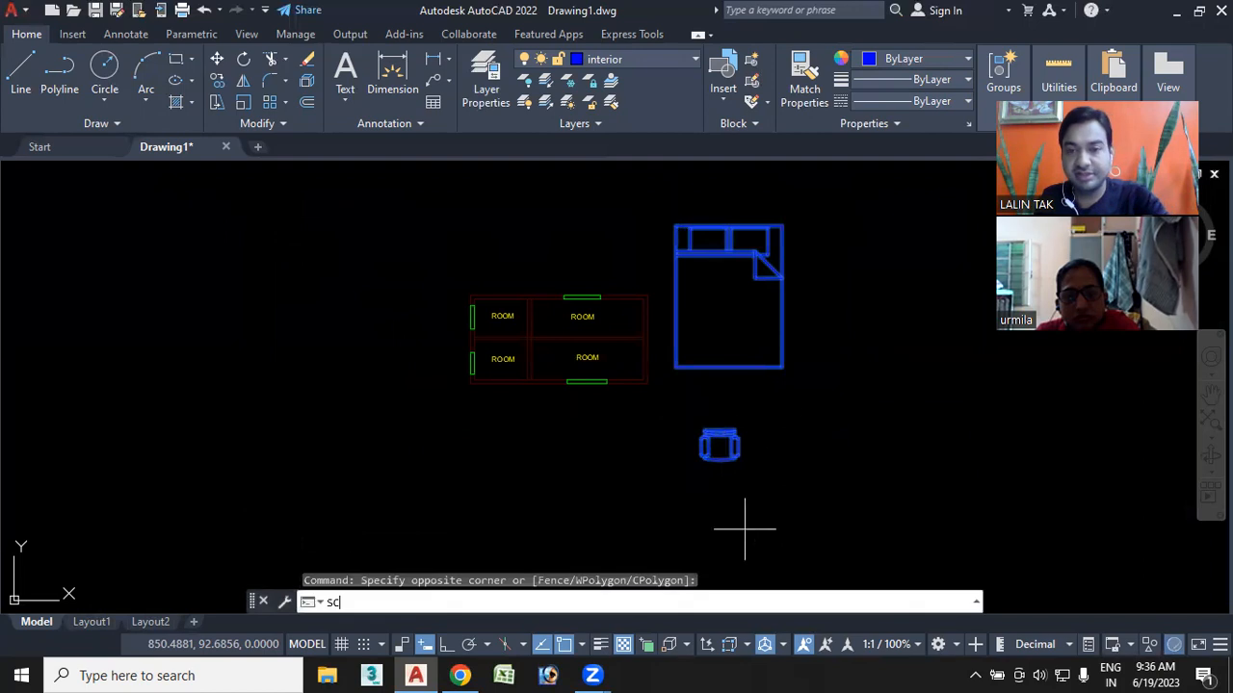
key(Return)
click(745, 302)
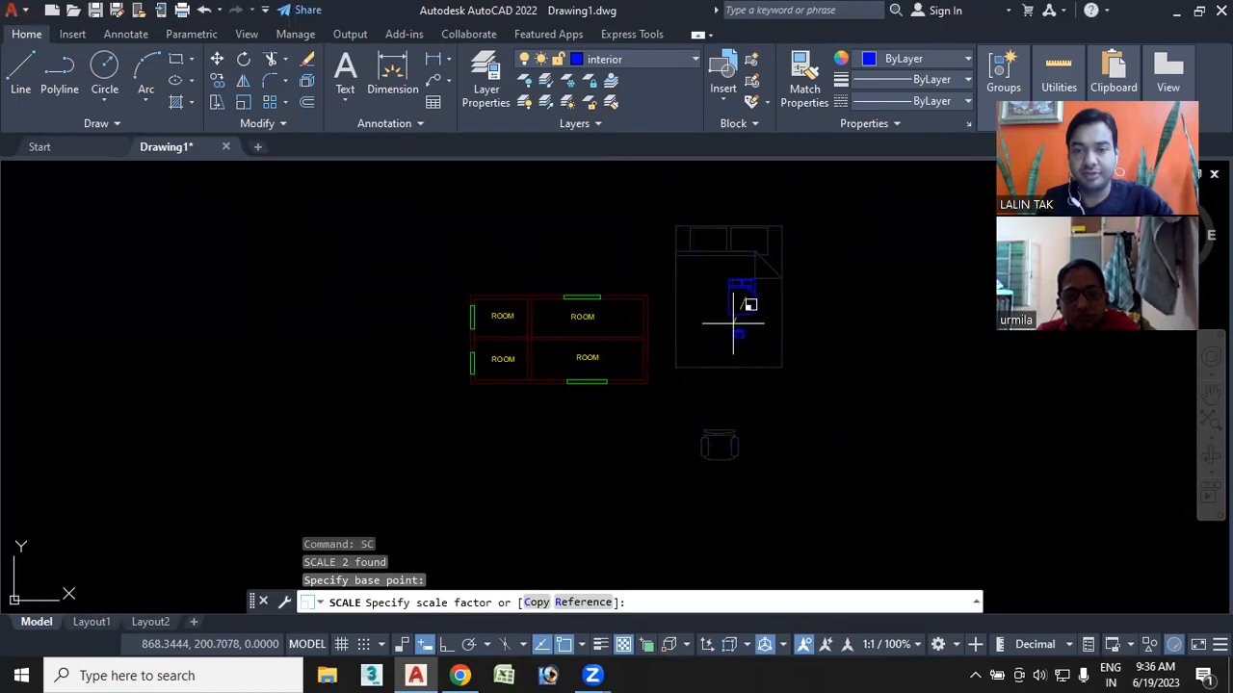
click(735, 322)
middle_drag(715, 338, 738, 375)
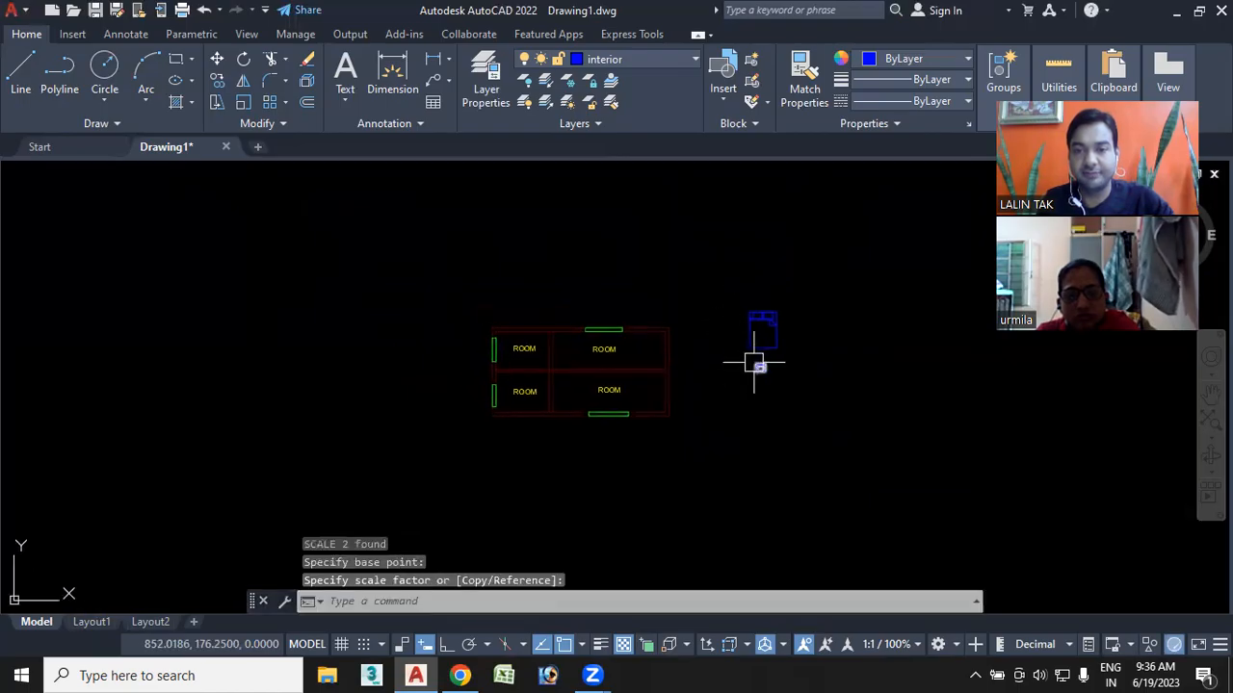
Copy the scaled chair into a row of three above the label in the upper-left room
right_click(759, 368)
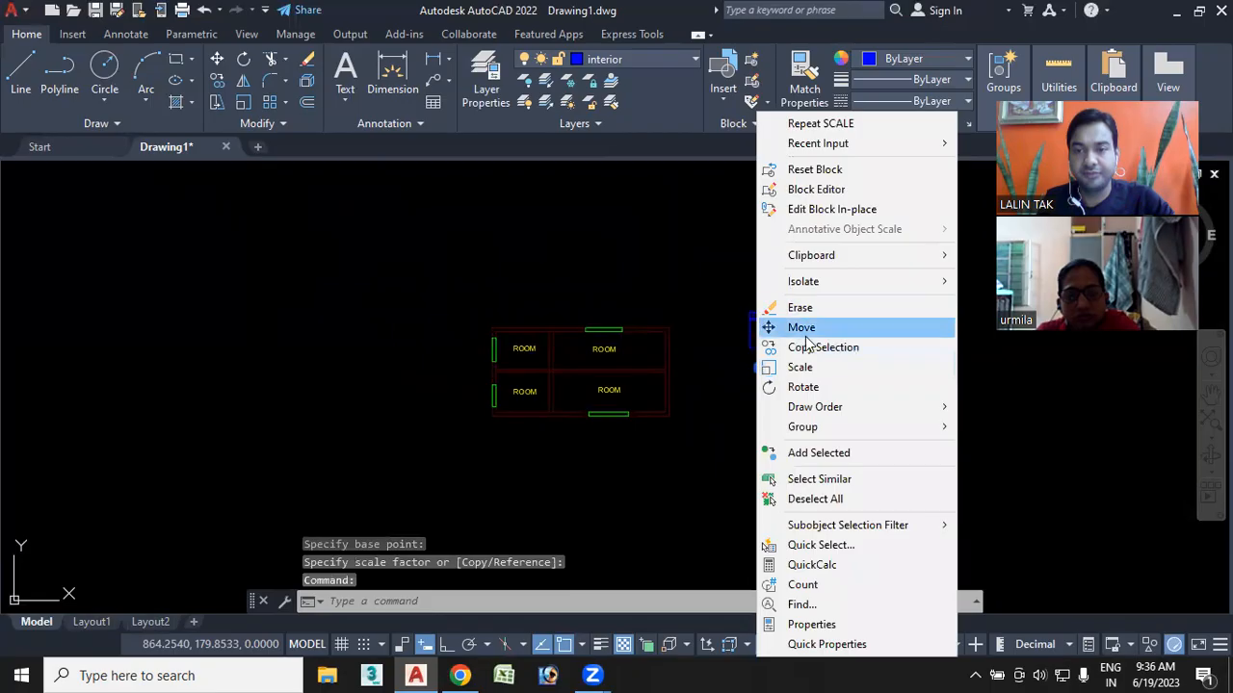
click(799, 345)
click(760, 350)
scroll(597, 397, up, 5)
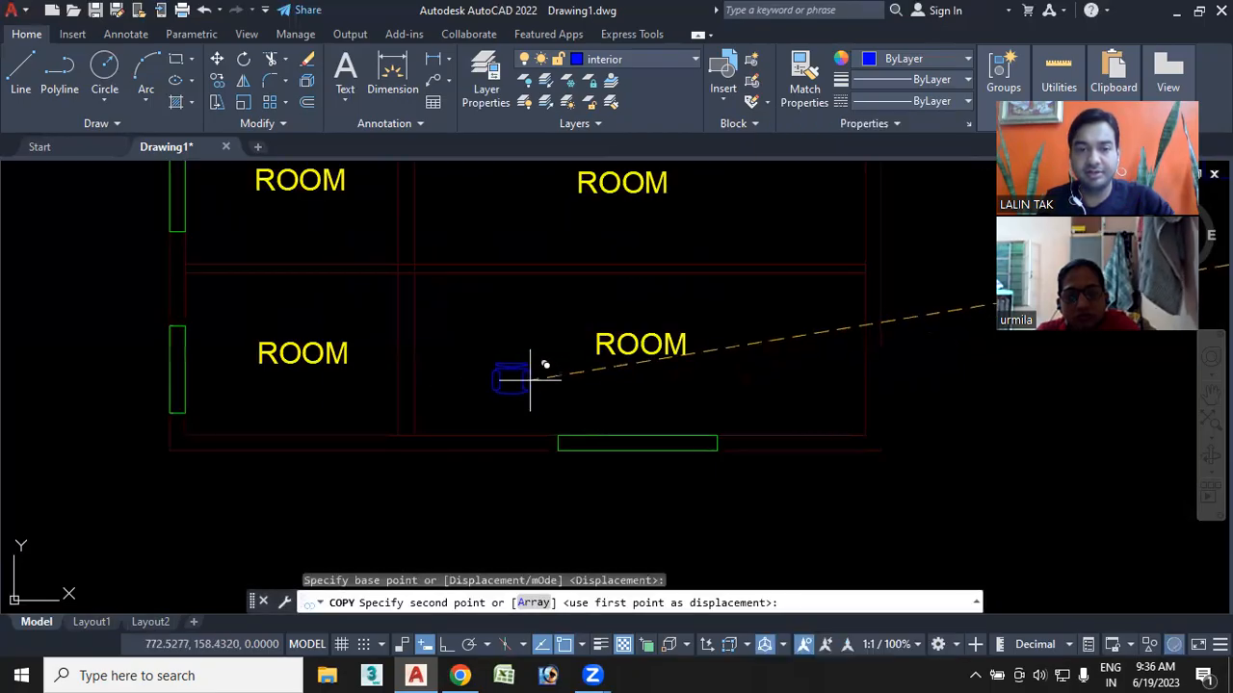
middle_drag(461, 349, 710, 440)
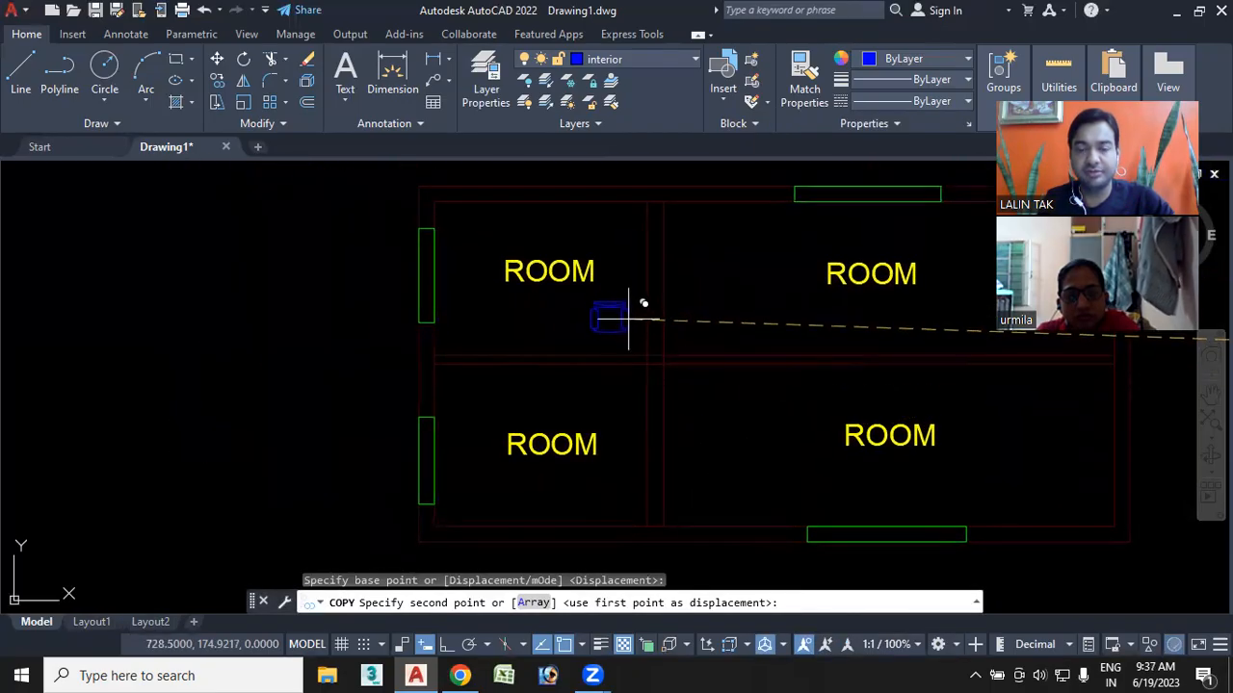
click(626, 231)
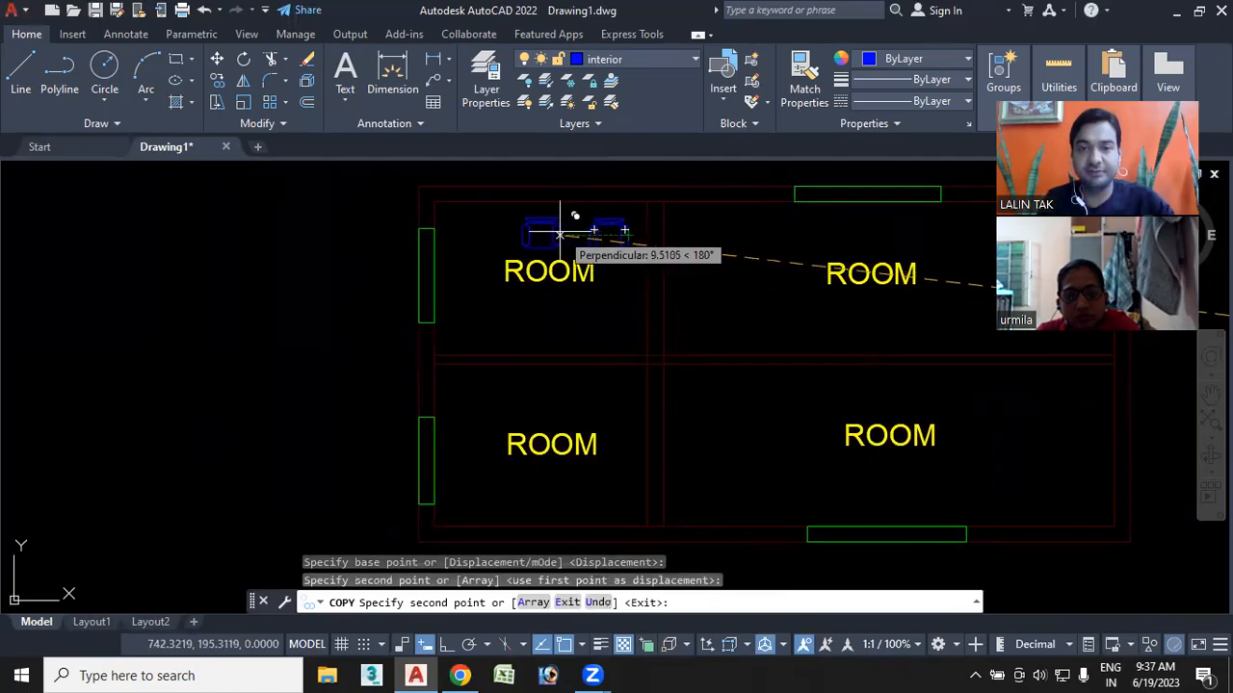
click(502, 220)
Place three more copies of the chair in a row above the lower-left room's label and end the copying
middle_drag(507, 413, 494, 368)
click(484, 347)
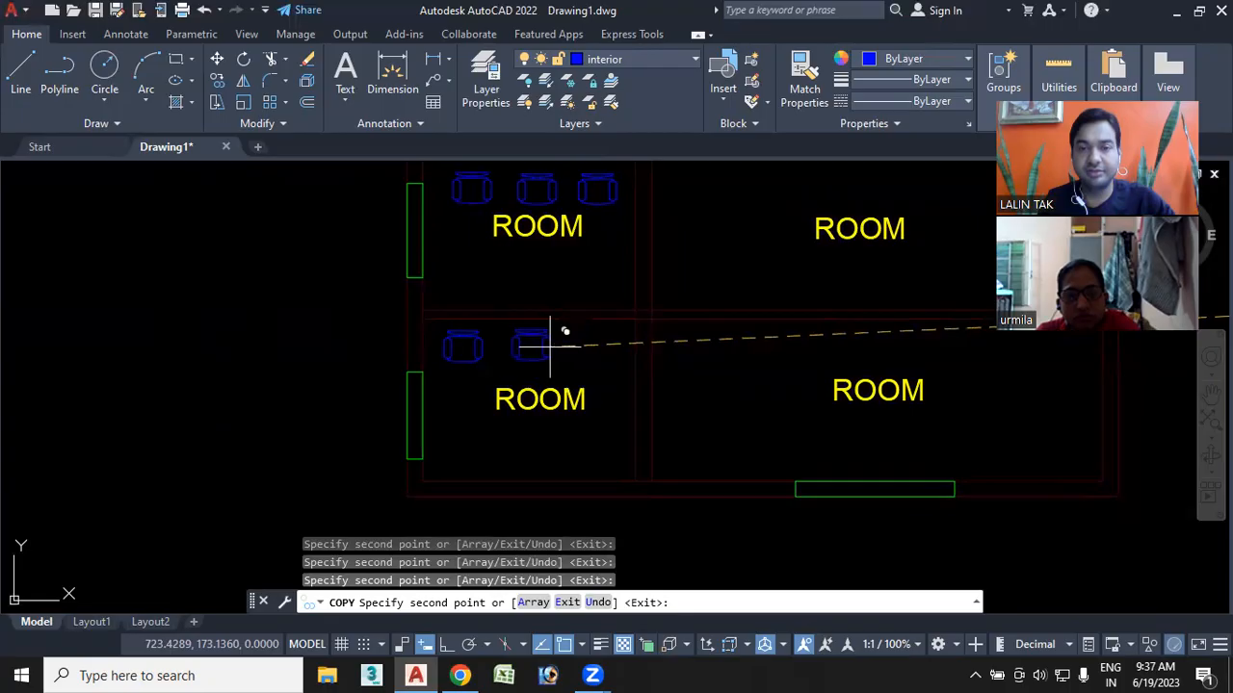
click(547, 347)
click(610, 347)
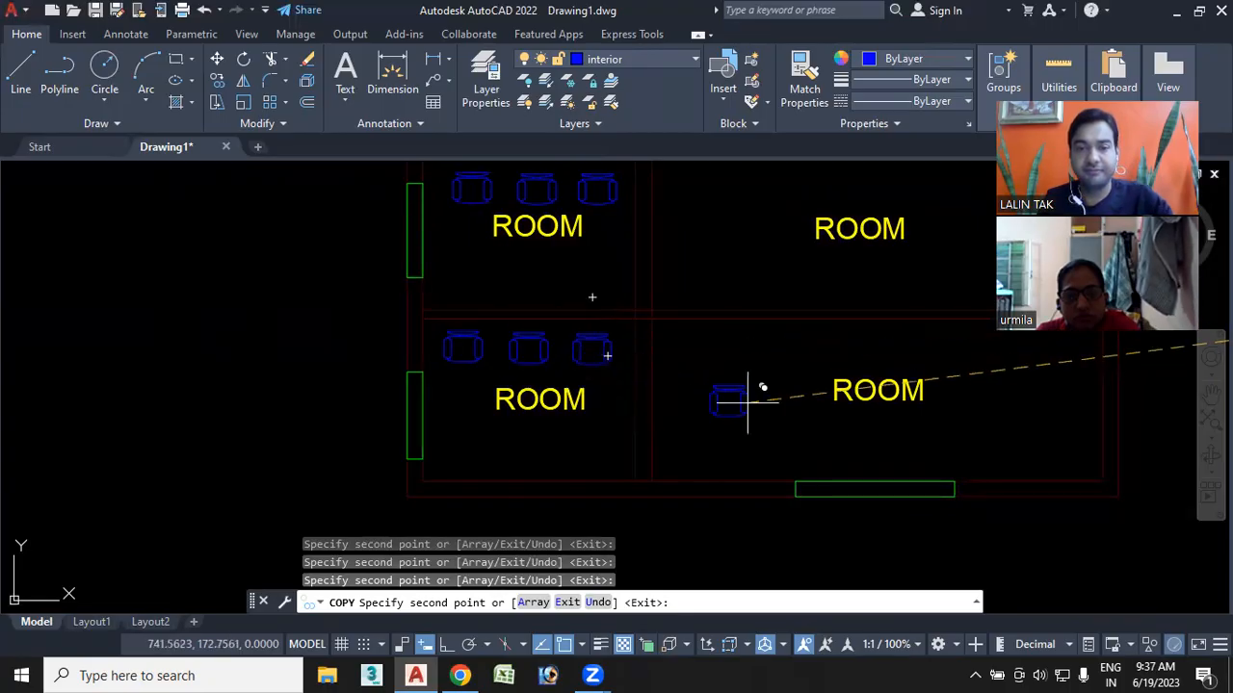
key(Escape)
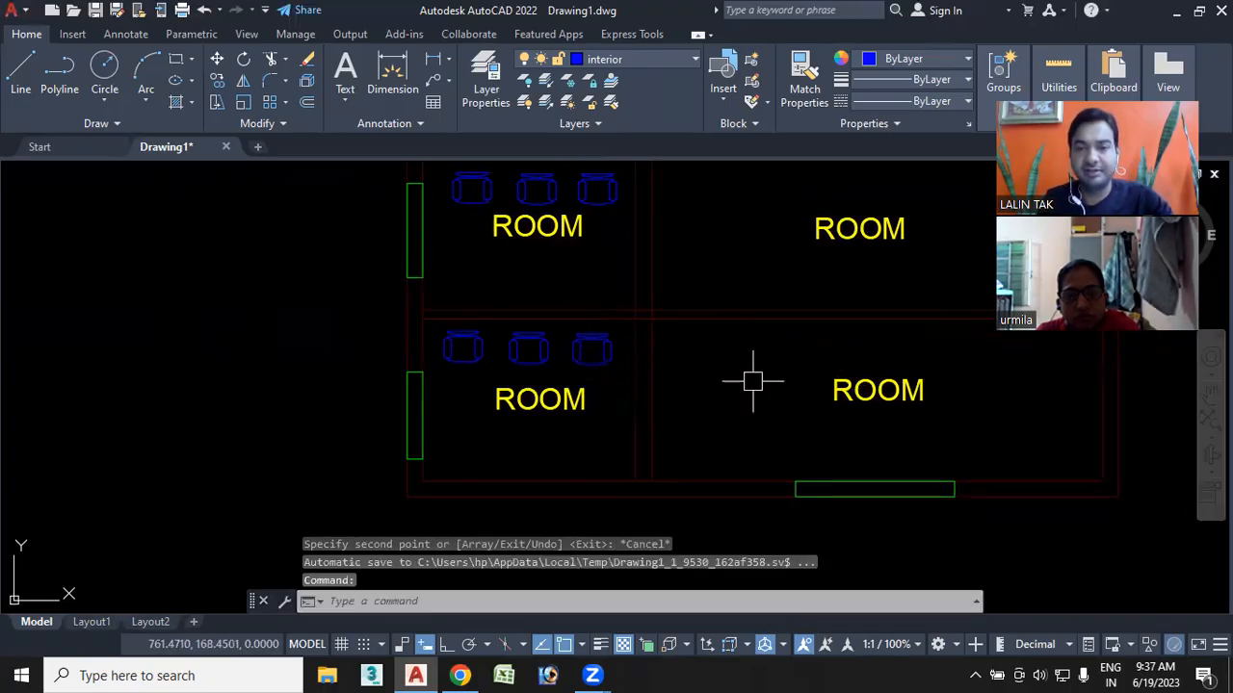
Delete the original chair outside the floor plan
scroll(748, 376, down, 5)
click(680, 374)
click(541, 413)
key(Delete)
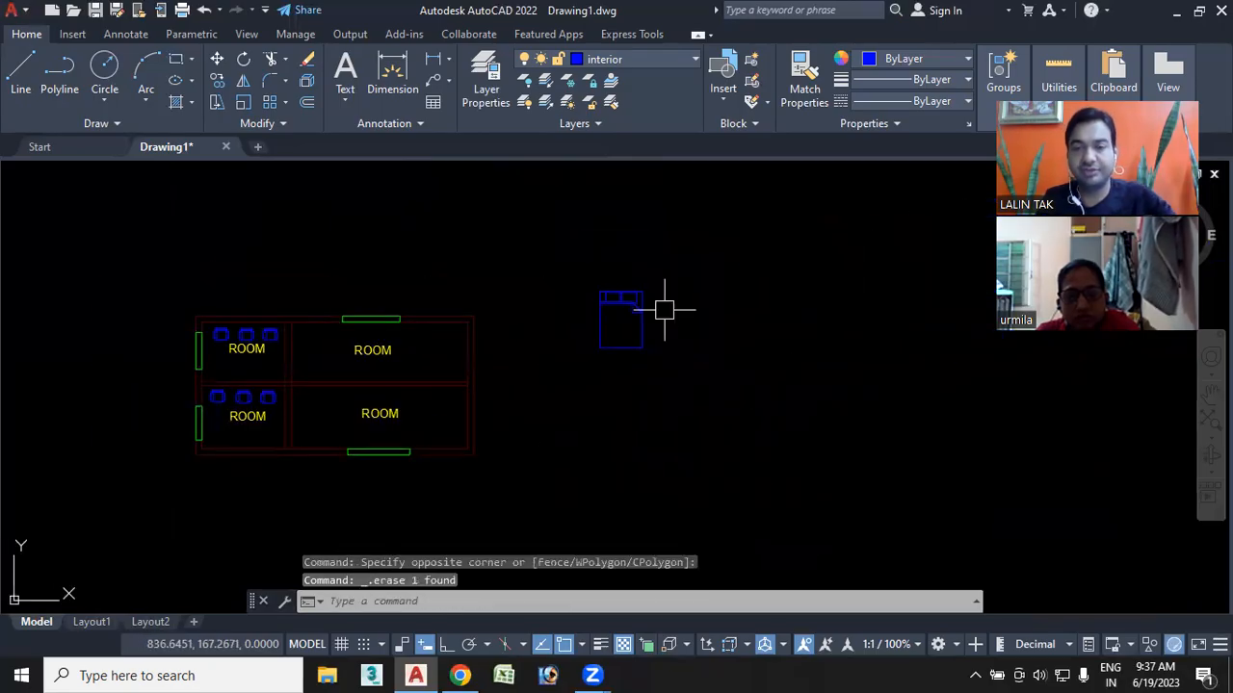
Copy the scaled bed to the right side of both the upper-right and lower-right rooms
click(641, 329)
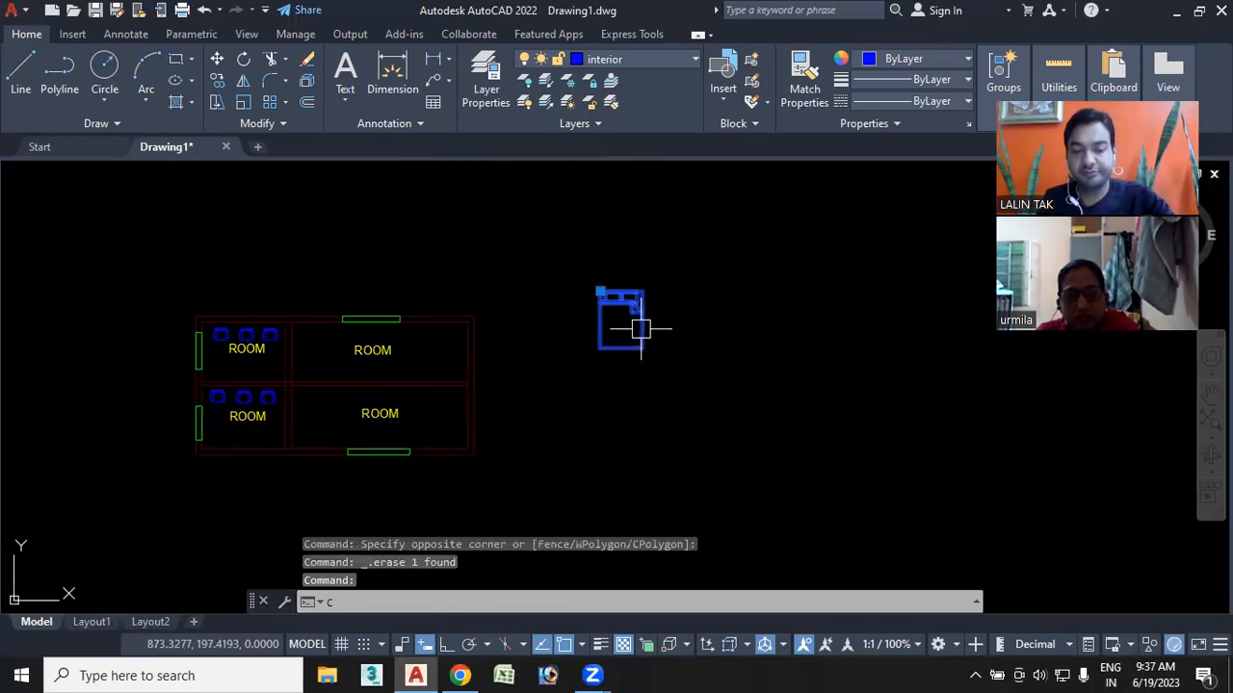
text(co)
key(Return)
click(624, 323)
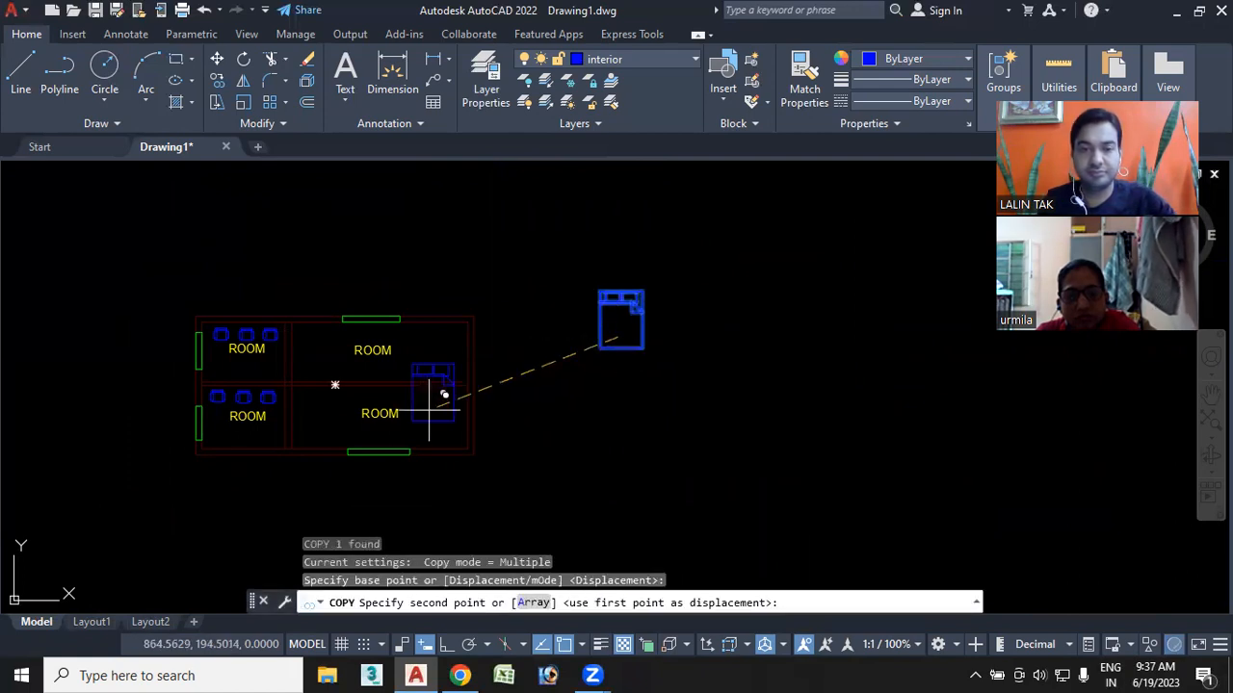
scroll(440, 393, up, 3)
middle_drag(440, 399, 539, 402)
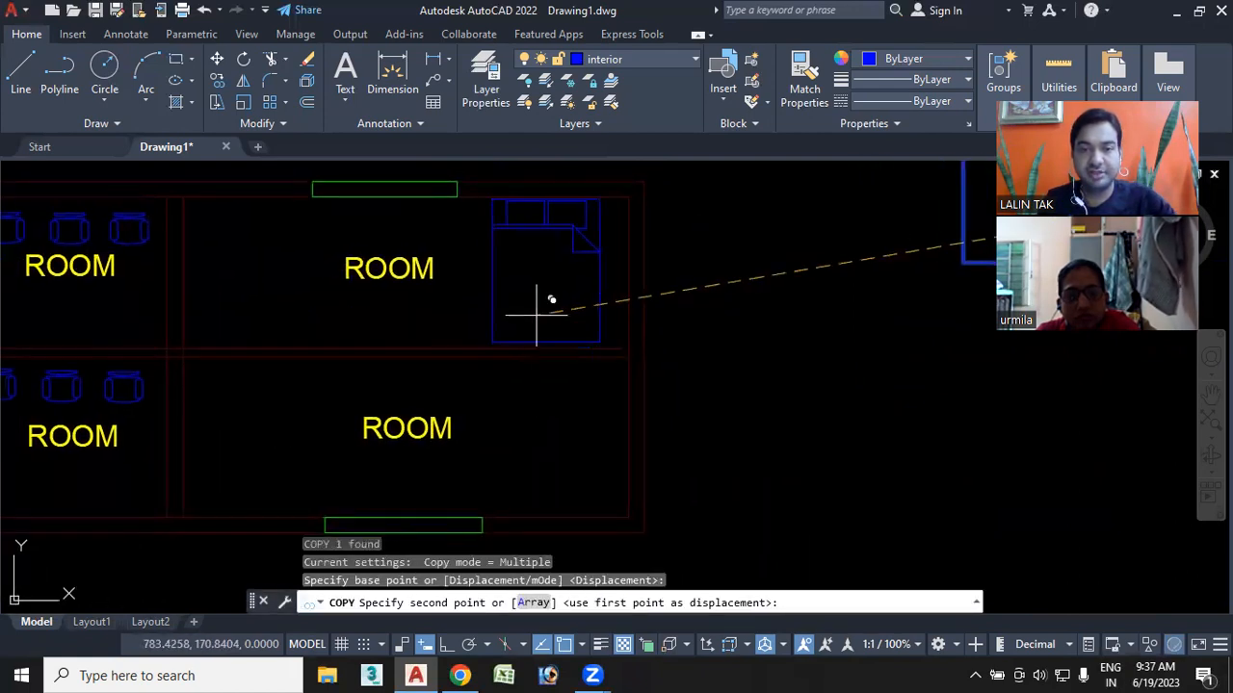
click(536, 313)
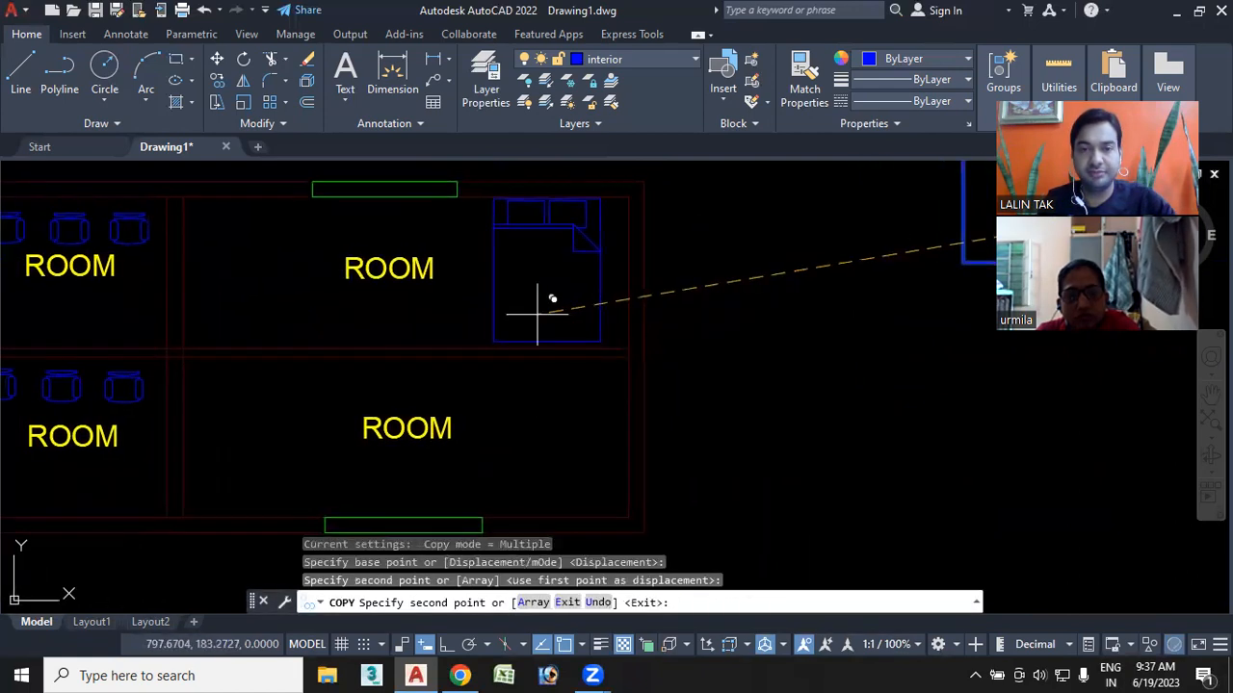
click(544, 478)
key(Escape)
Create a new layer named anotation in the Layer Properties Manager
scroll(751, 440, down, 2)
mouse_move(751, 440)
middle_down()
mouse_move(703, 412)
mouse_move(837, 446)
middle_up()
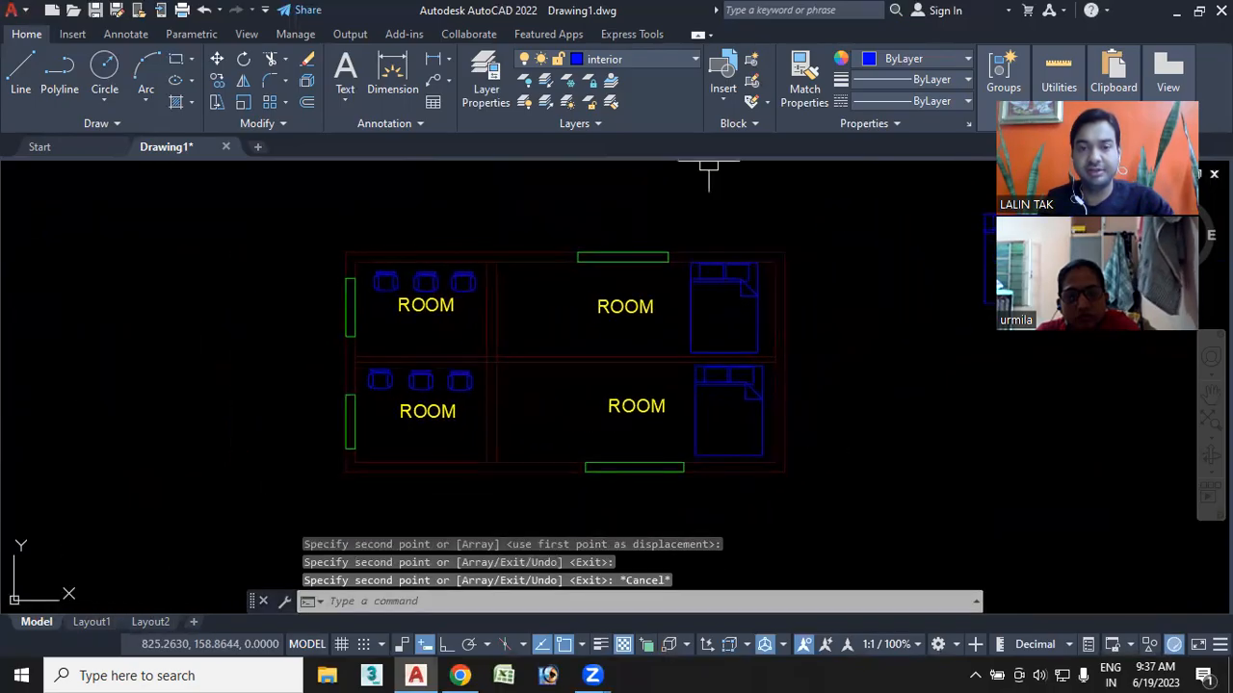
text(L)
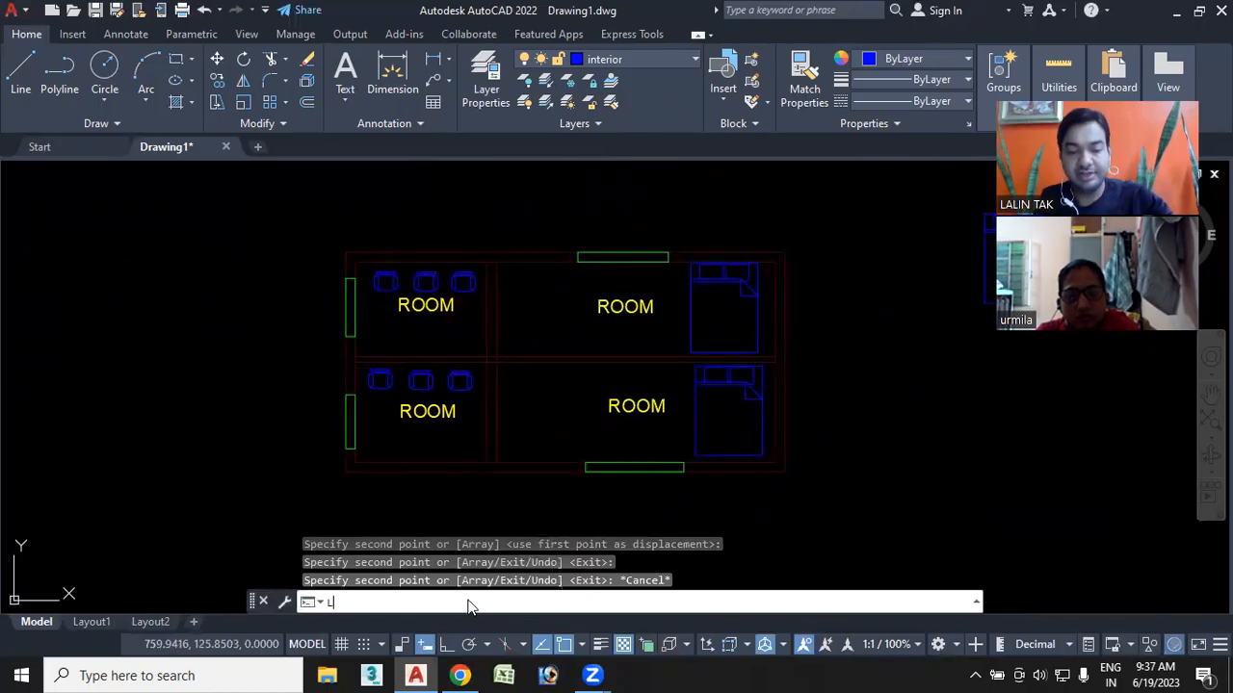
text(A)
key(Return)
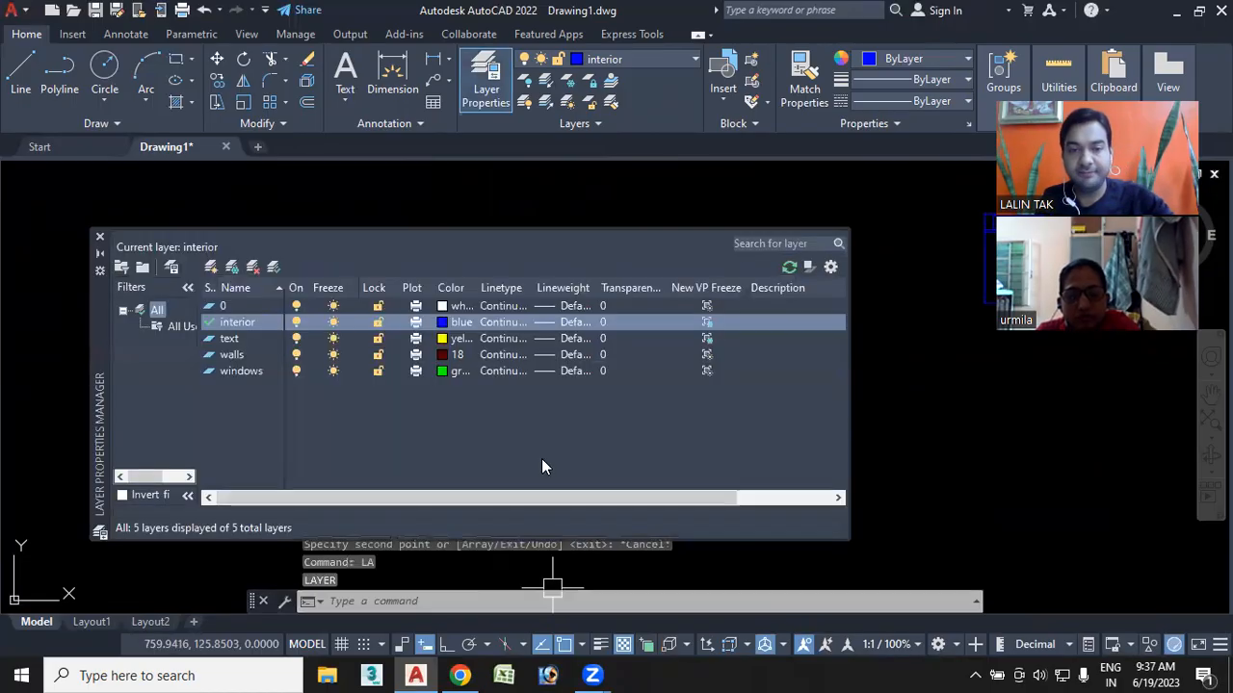
click(235, 340)
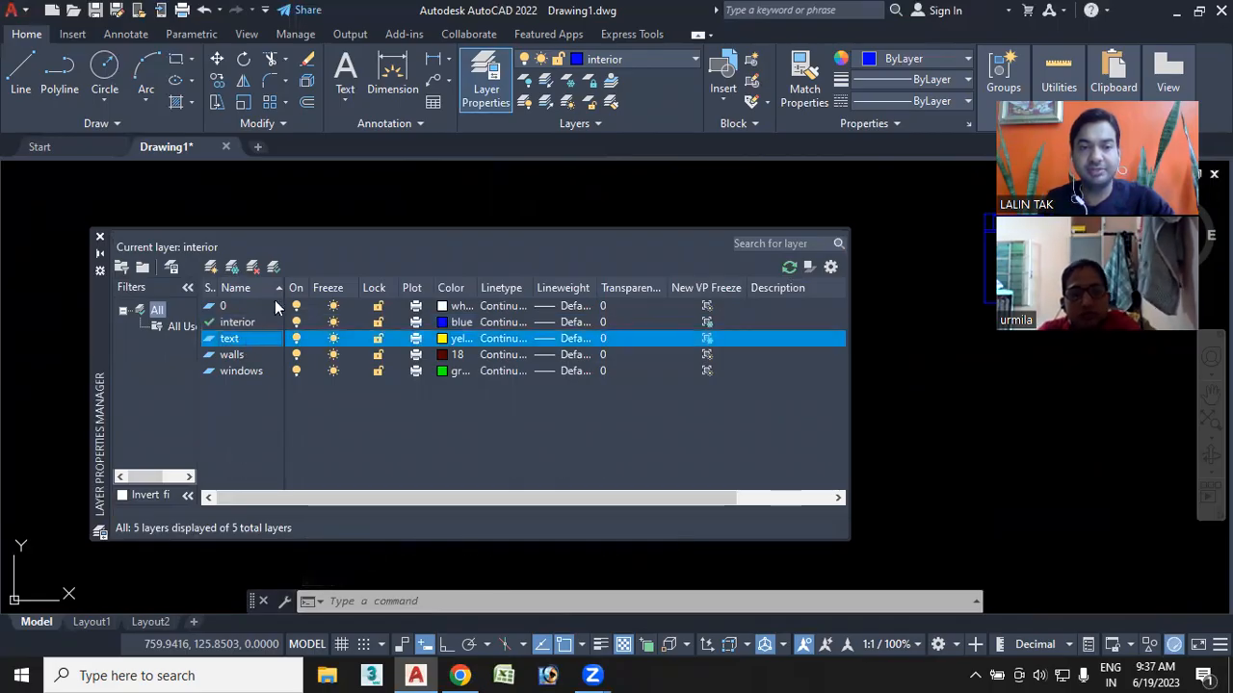
click(209, 268)
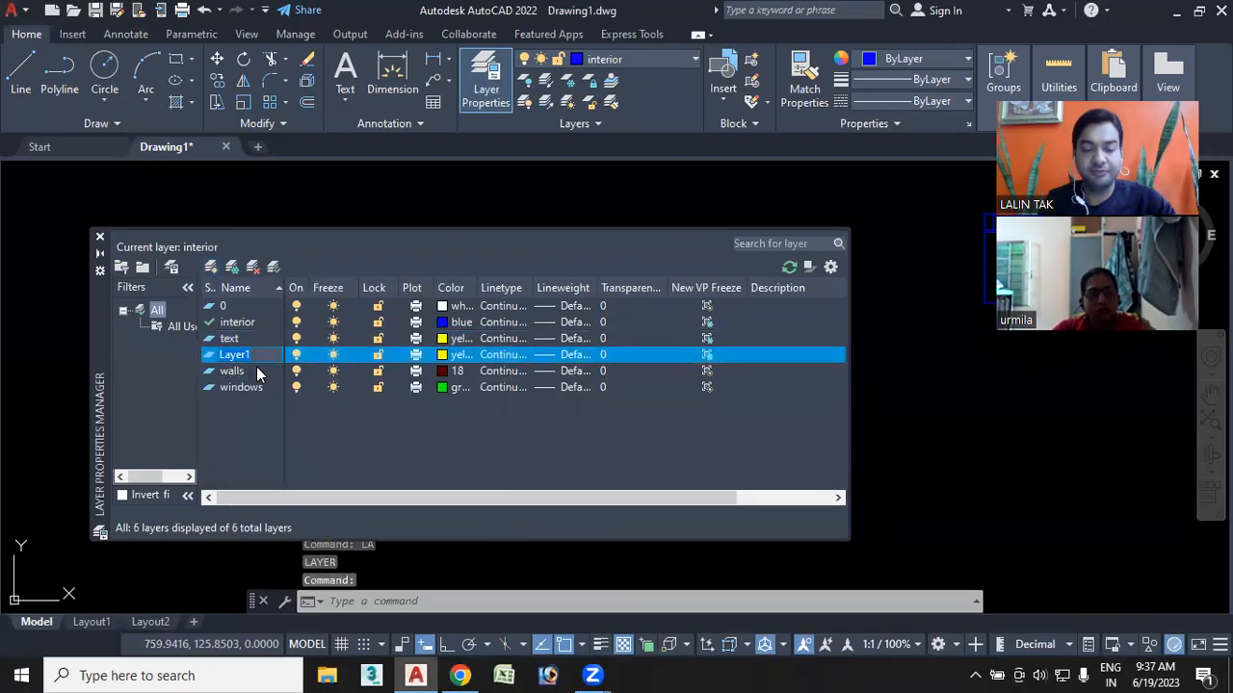
text(ME)
key(Return)
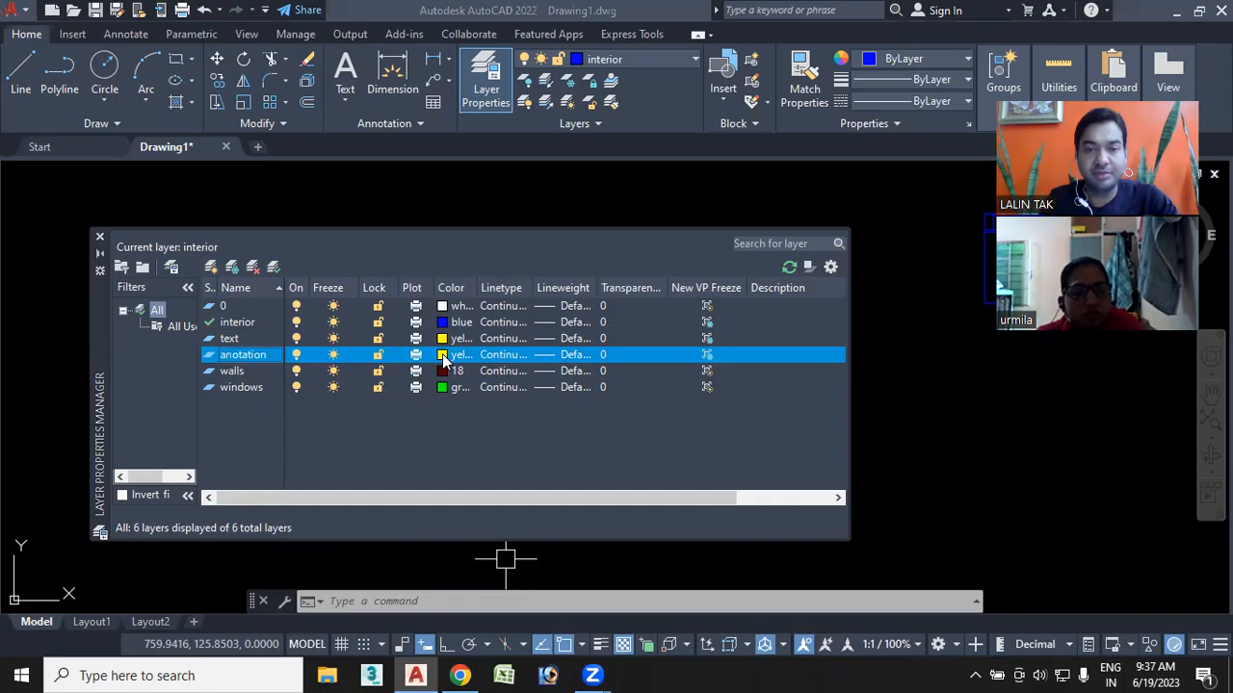
Set the anotation layer's color to red and close the Layer Properties Manager
click(443, 355)
click(475, 377)
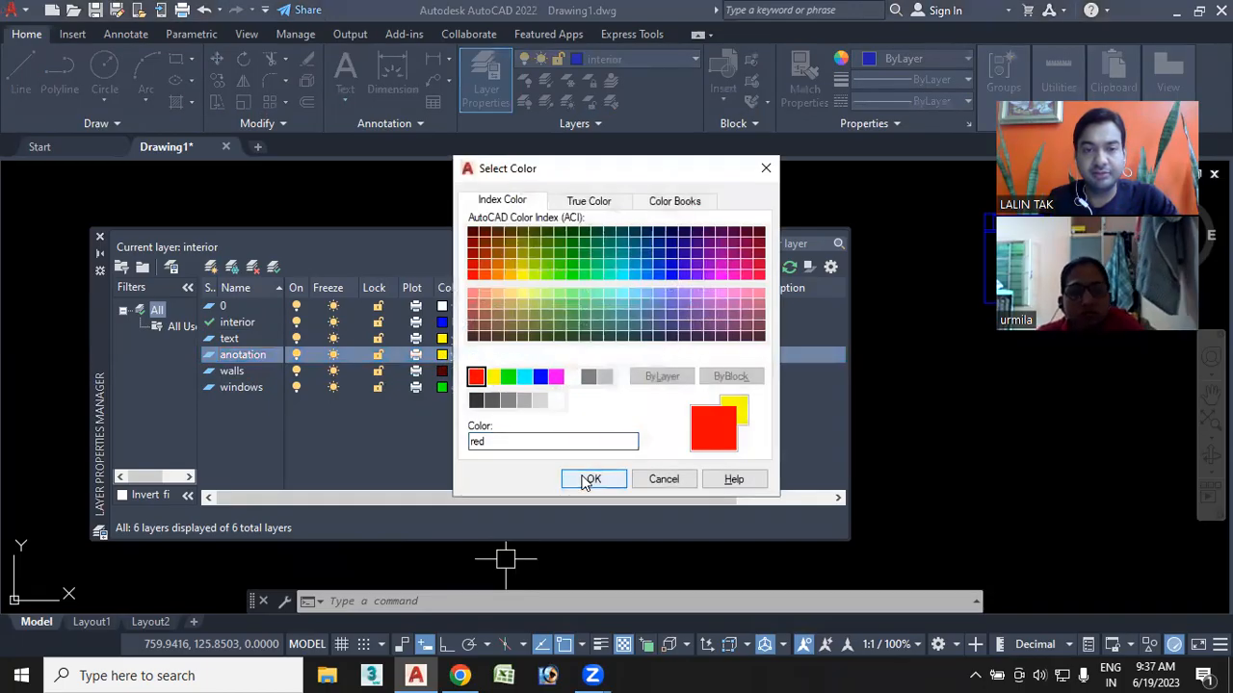
click(589, 480)
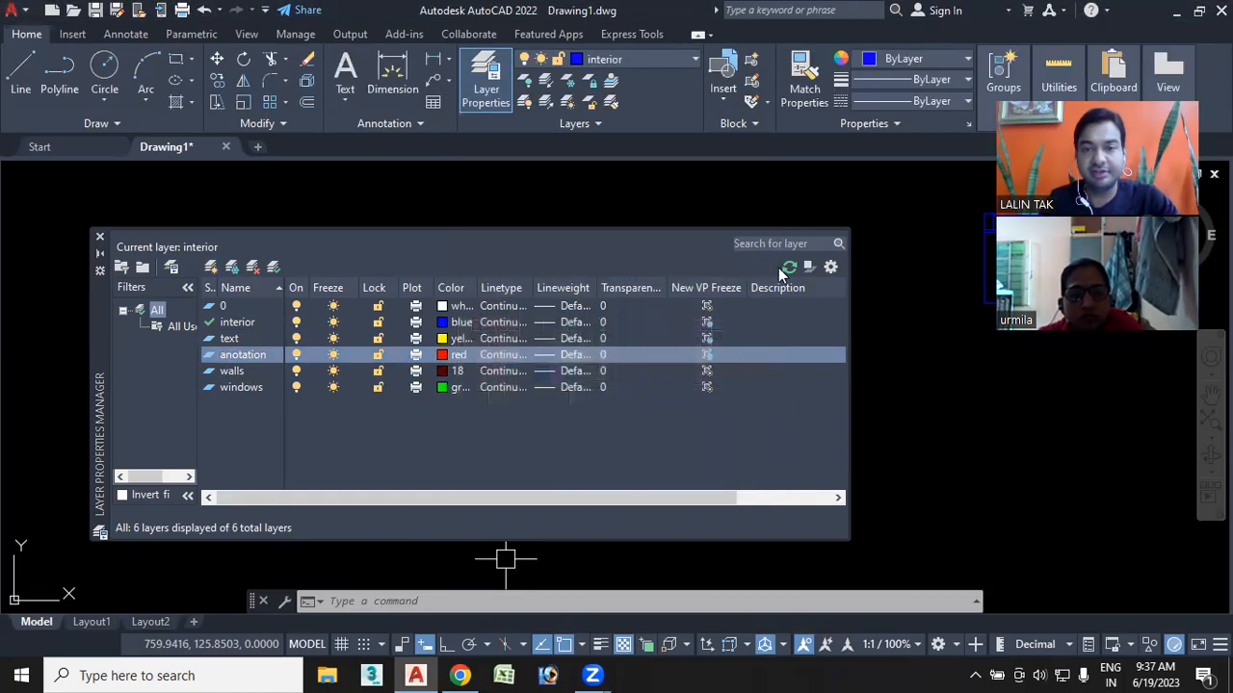
click(100, 237)
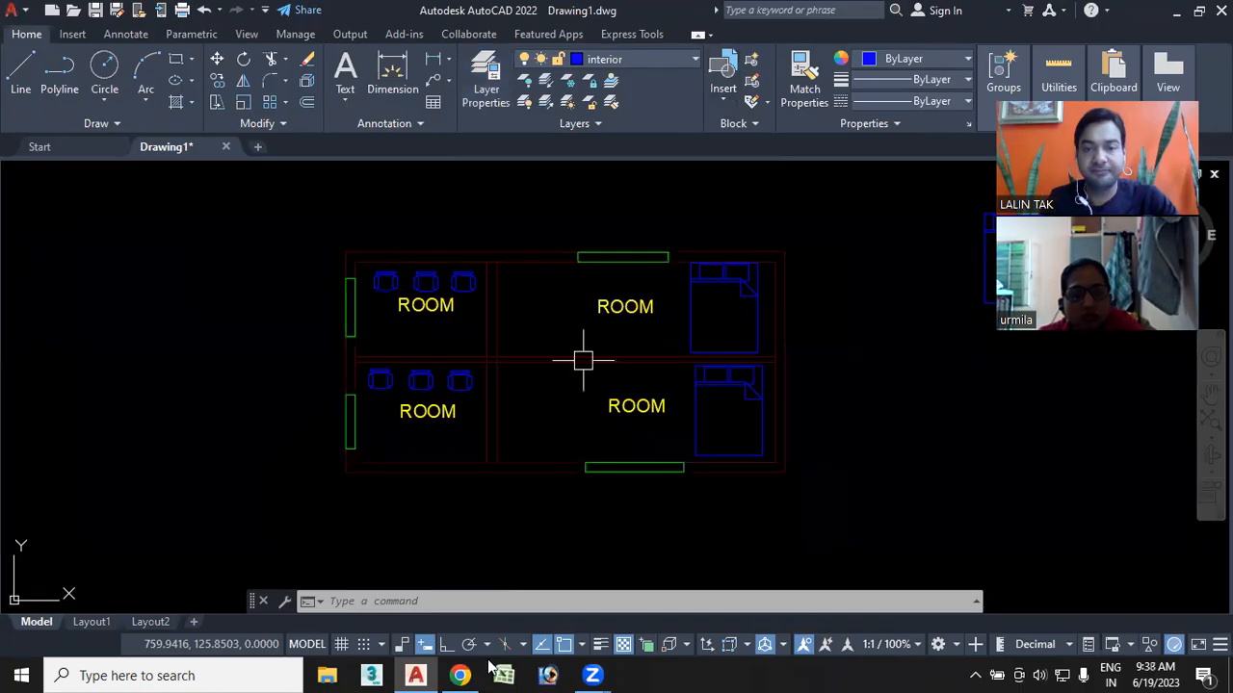
Make the anotation layer current and add a linear dimension across the upper-left room's inner width, just below its label
click(655, 57)
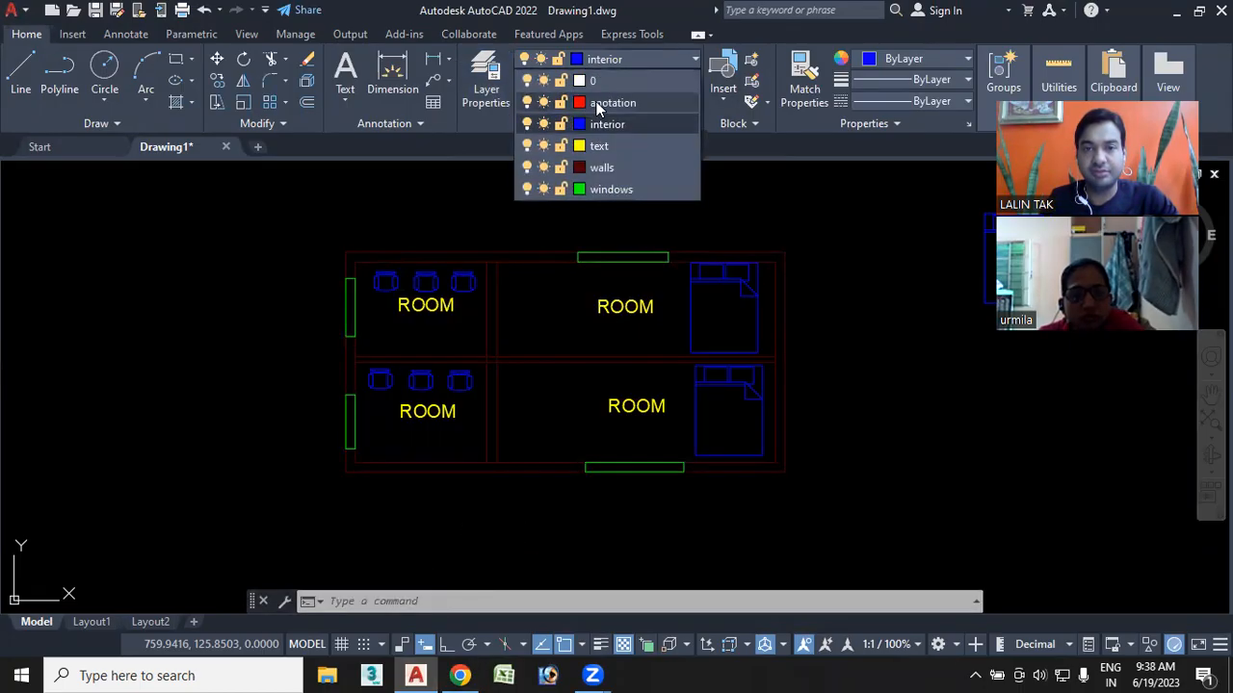
click(607, 103)
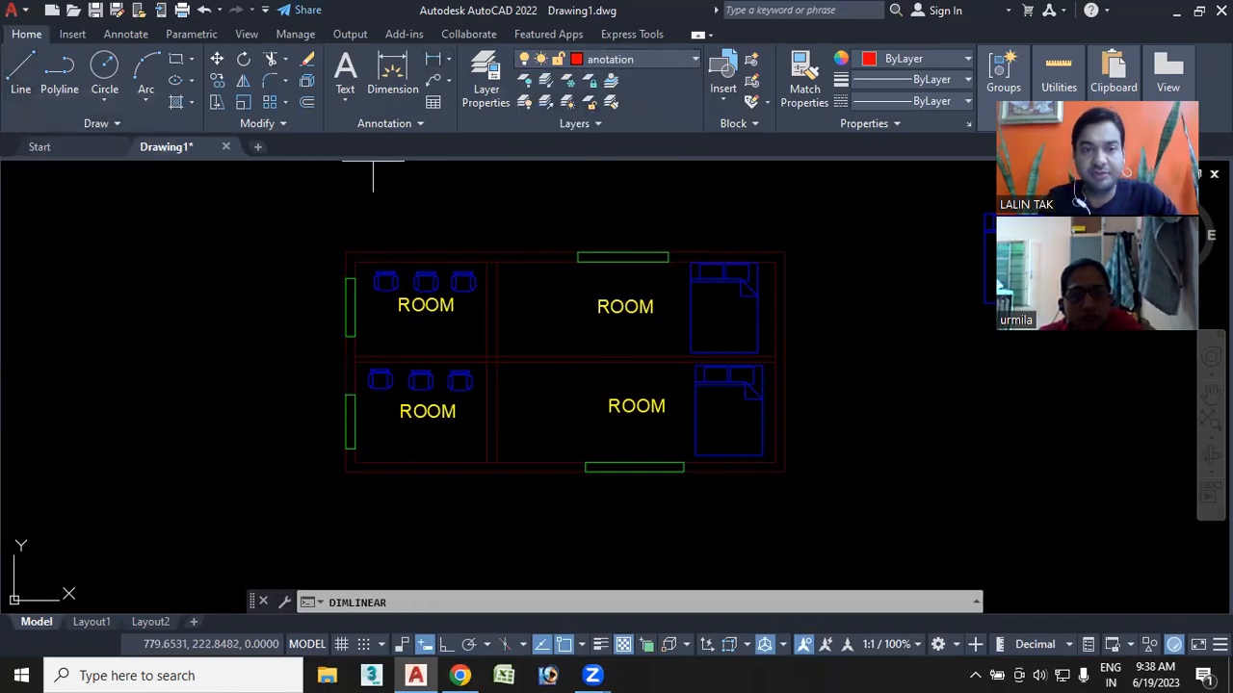
key(Return)
click(356, 346)
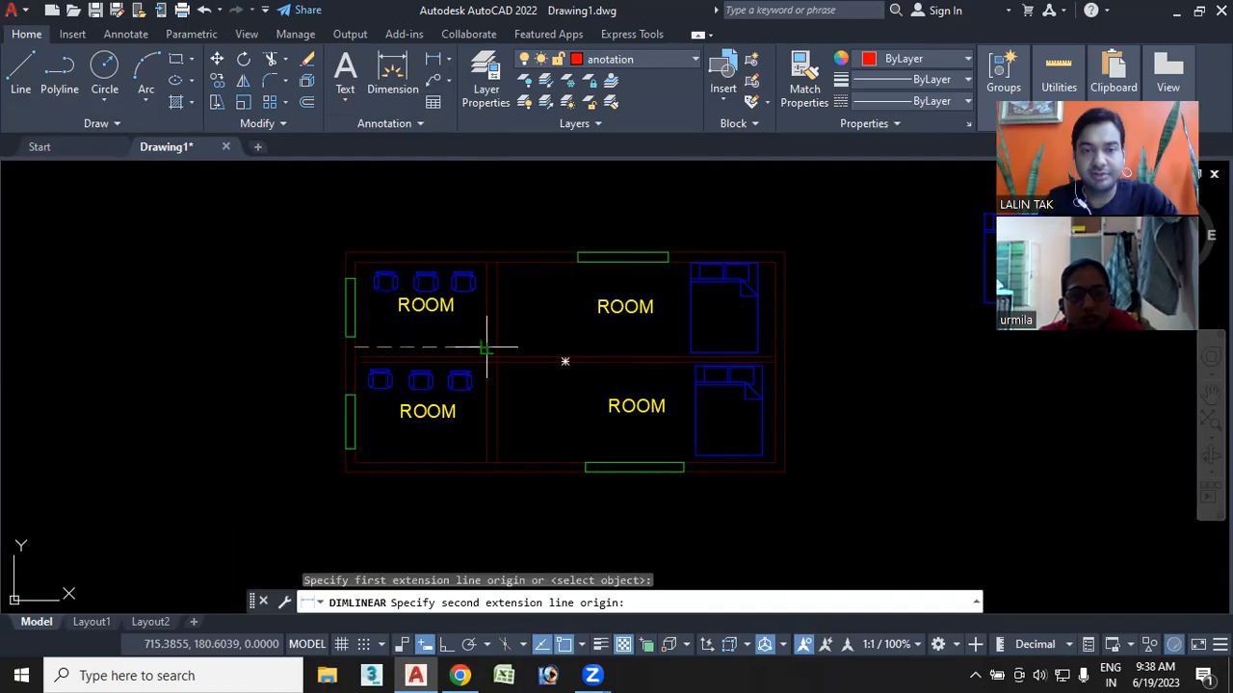
click(487, 346)
click(473, 343)
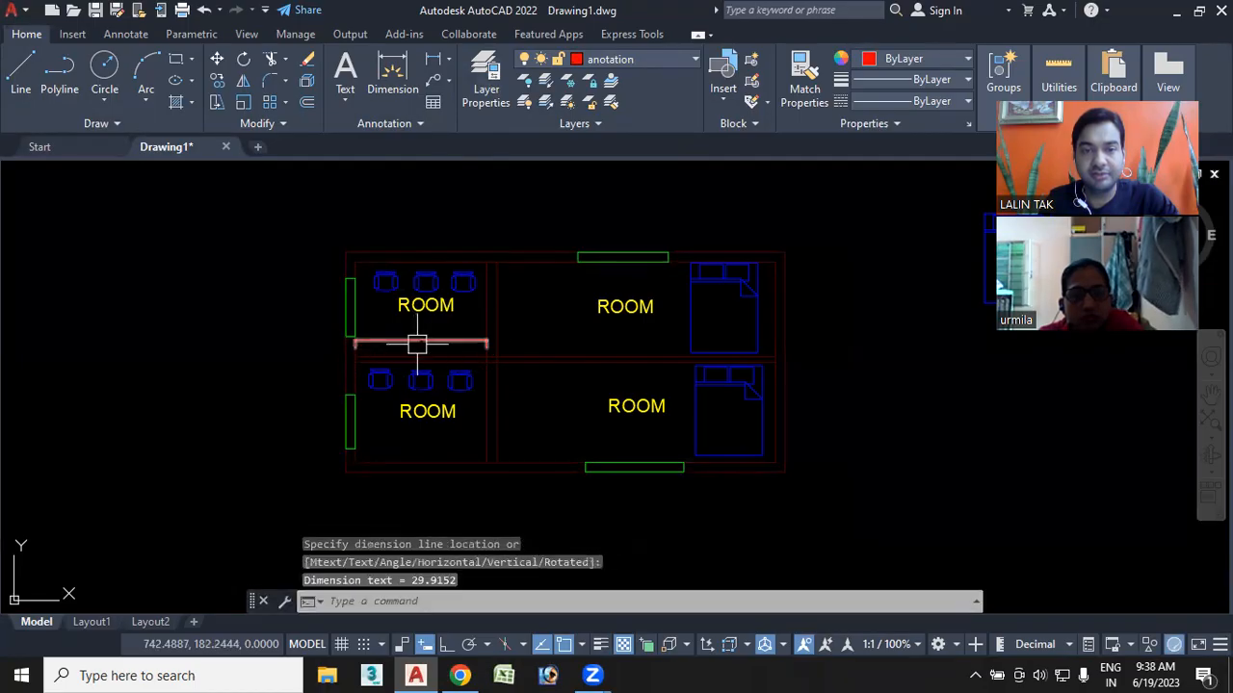
Modify the Standard dimension style, setting its arrow size to 3
scroll(417, 345, up, 5)
scroll(428, 311, down, 6)
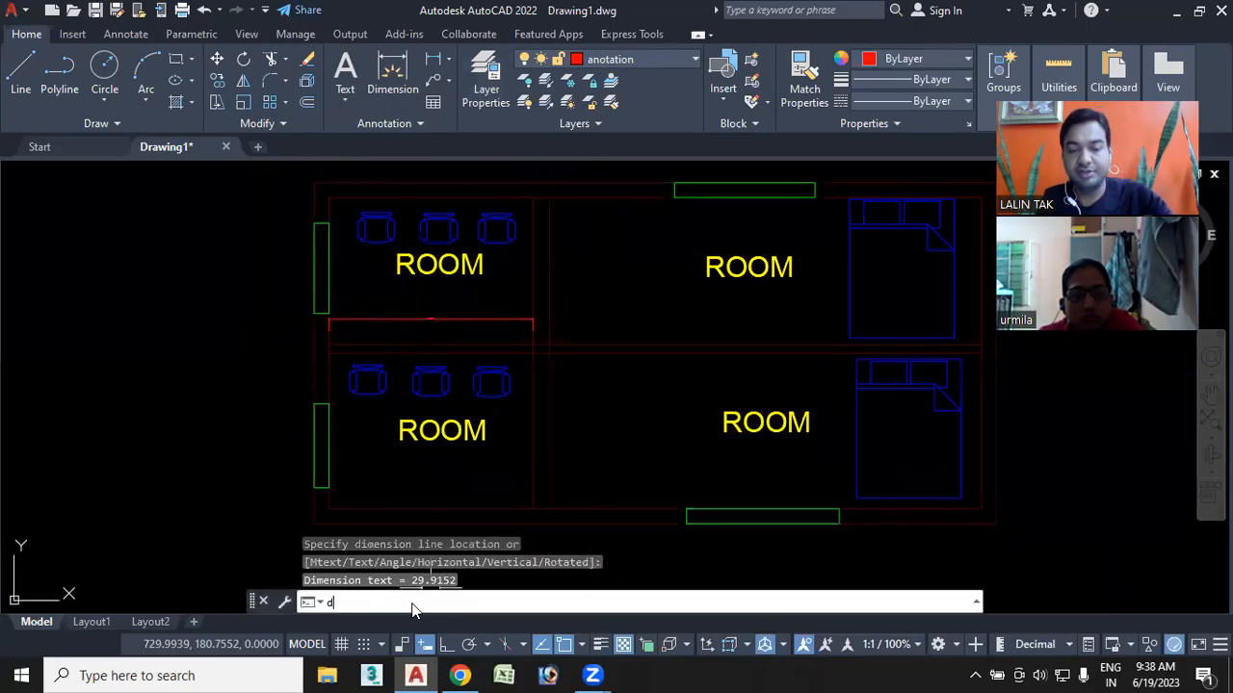
key(Return)
click(798, 299)
click(454, 137)
double_click(425, 318)
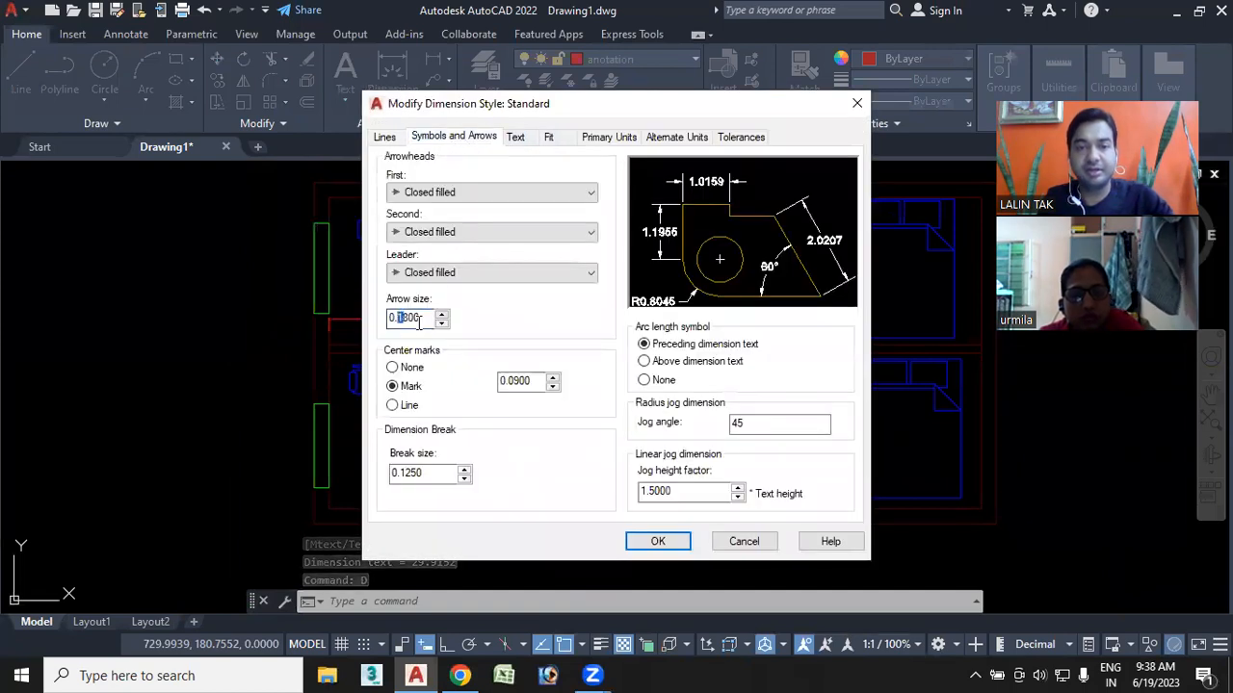
drag(426, 318, 331, 321)
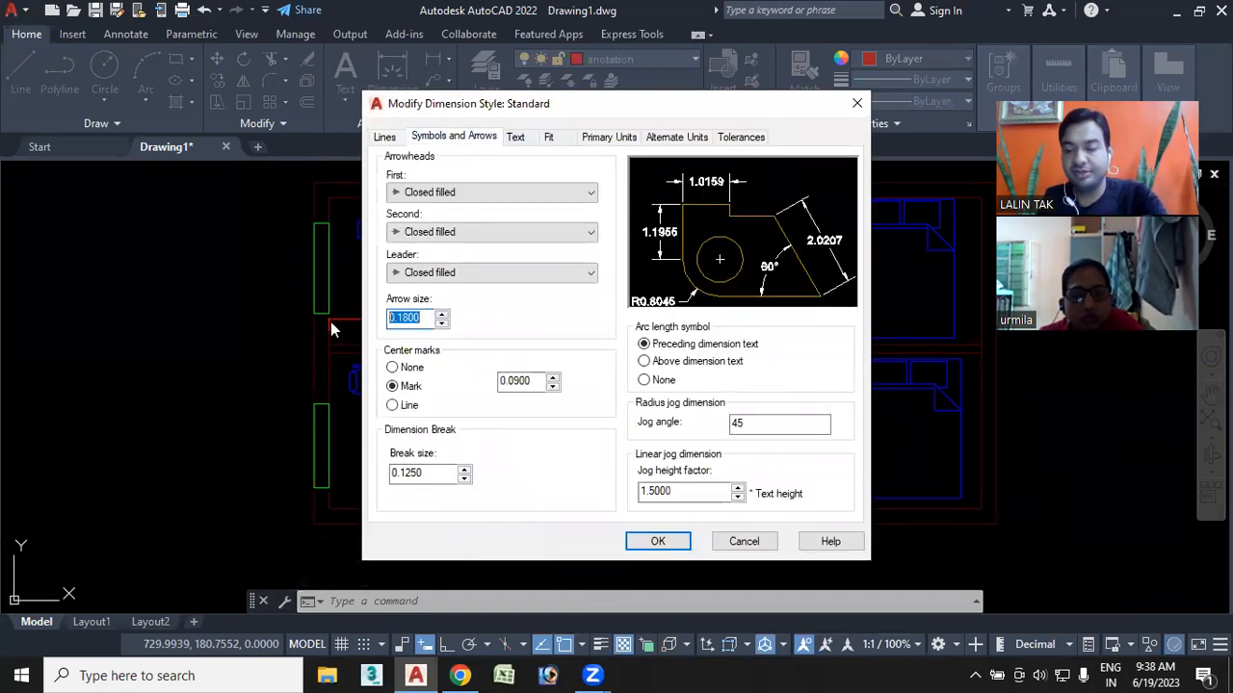
text(3)
key(Return)
Set the Standard dimension style's text height to 3, then apply the changes and close the Dimension Style Manager
click(516, 138)
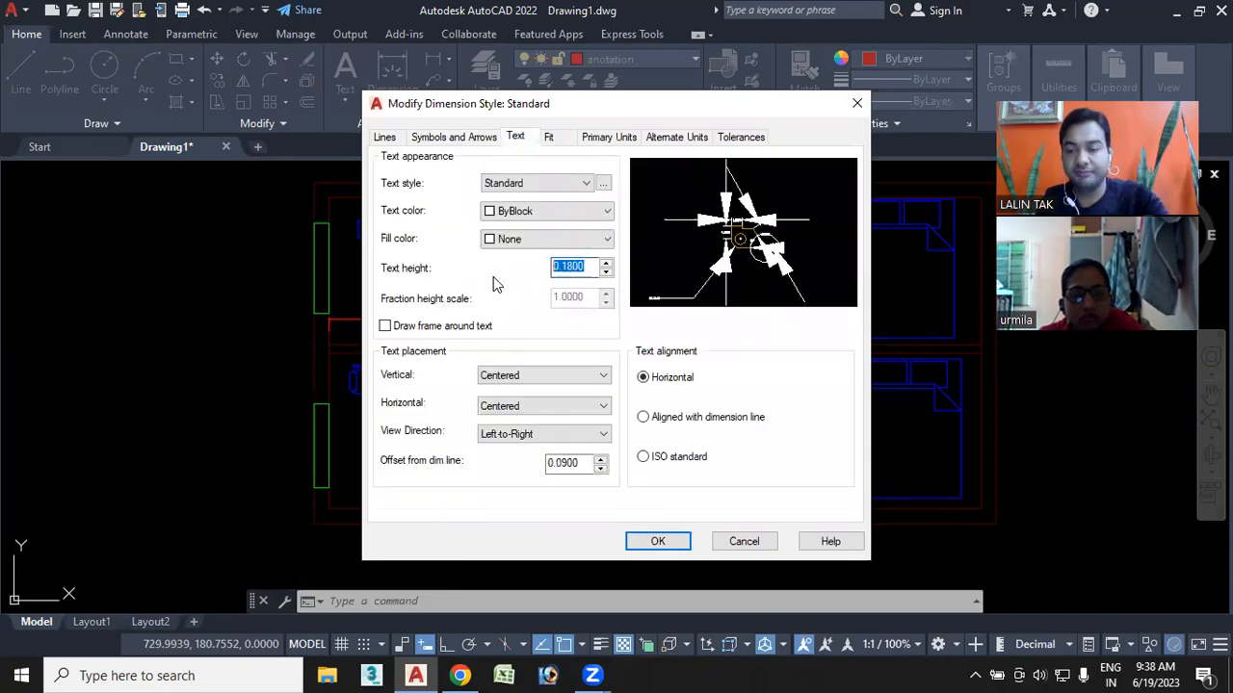
text(3)
key(Return)
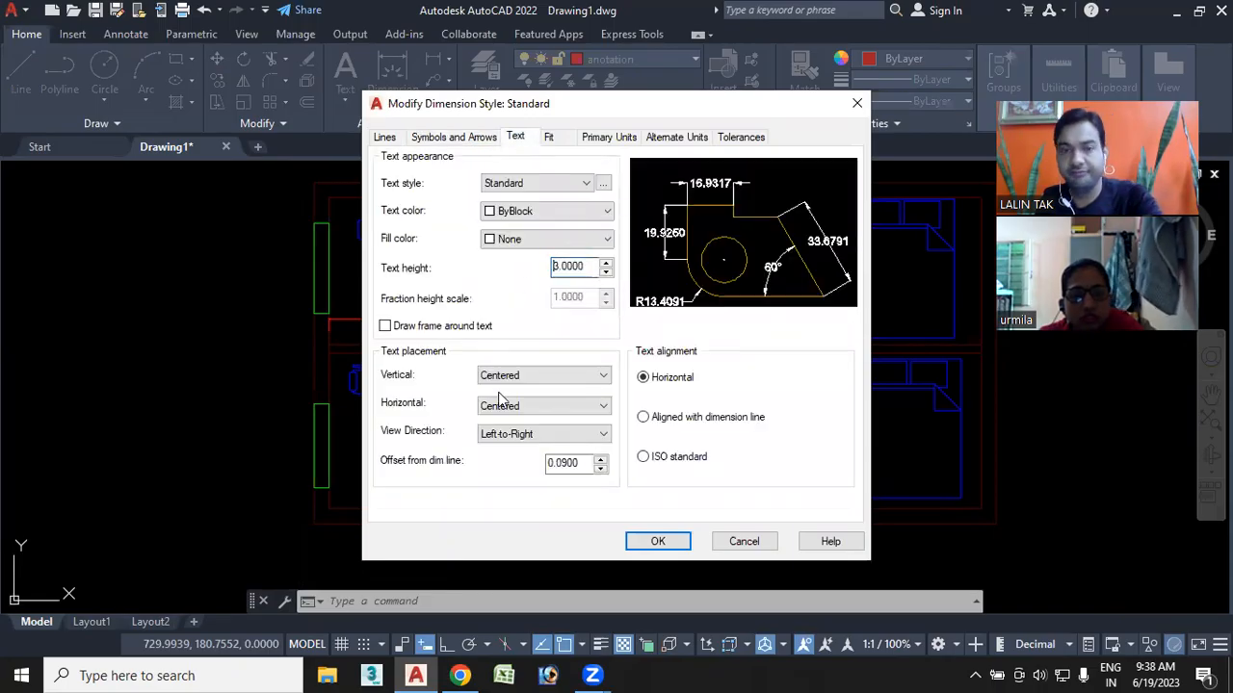
click(657, 541)
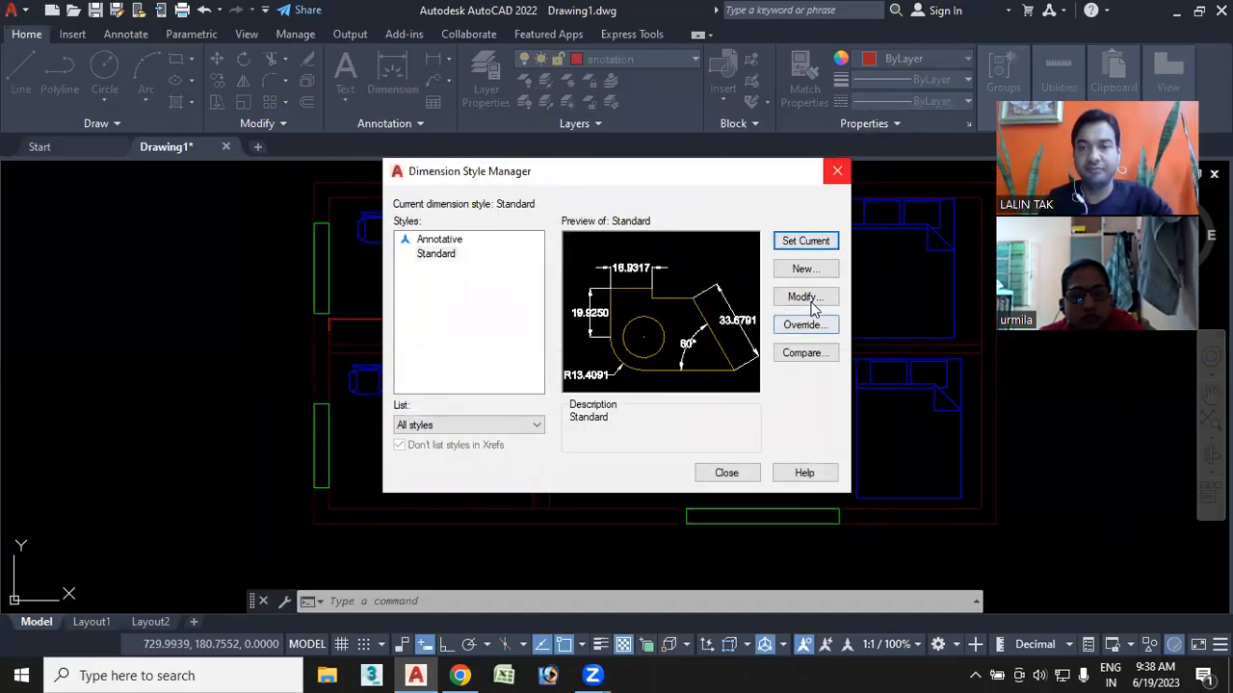
click(838, 171)
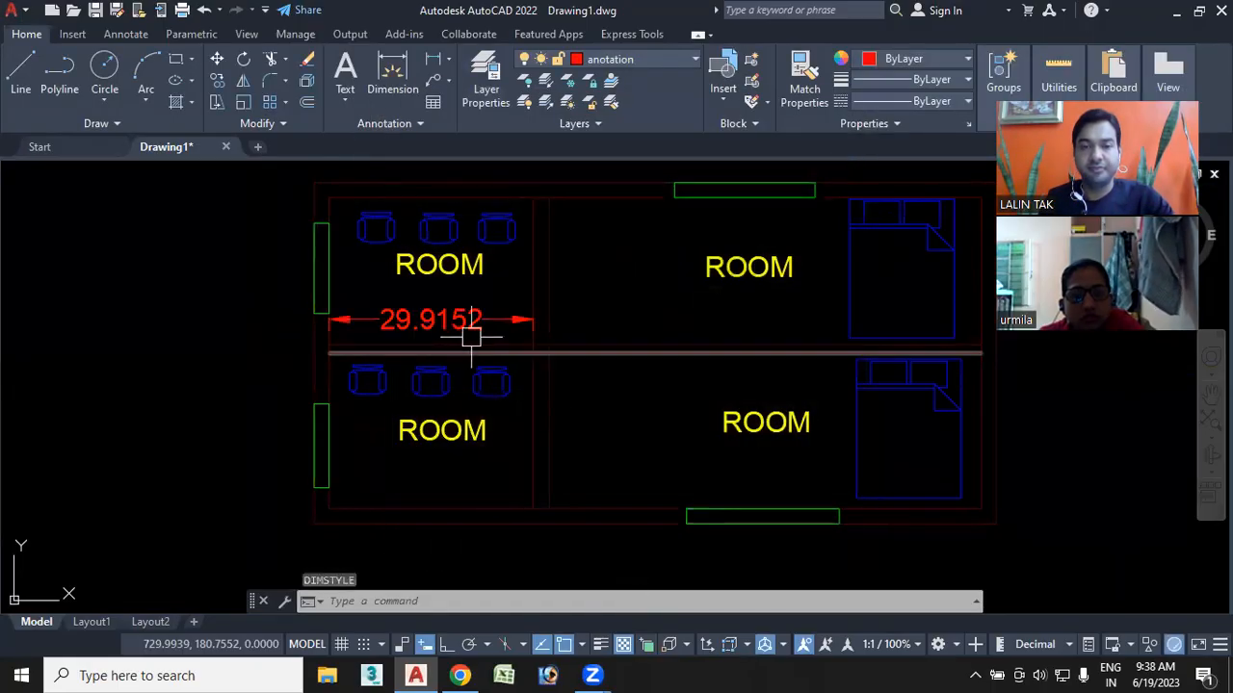
Add a linear dimension across the lower-left room's inner width, just below its ROOM label
click(435, 59)
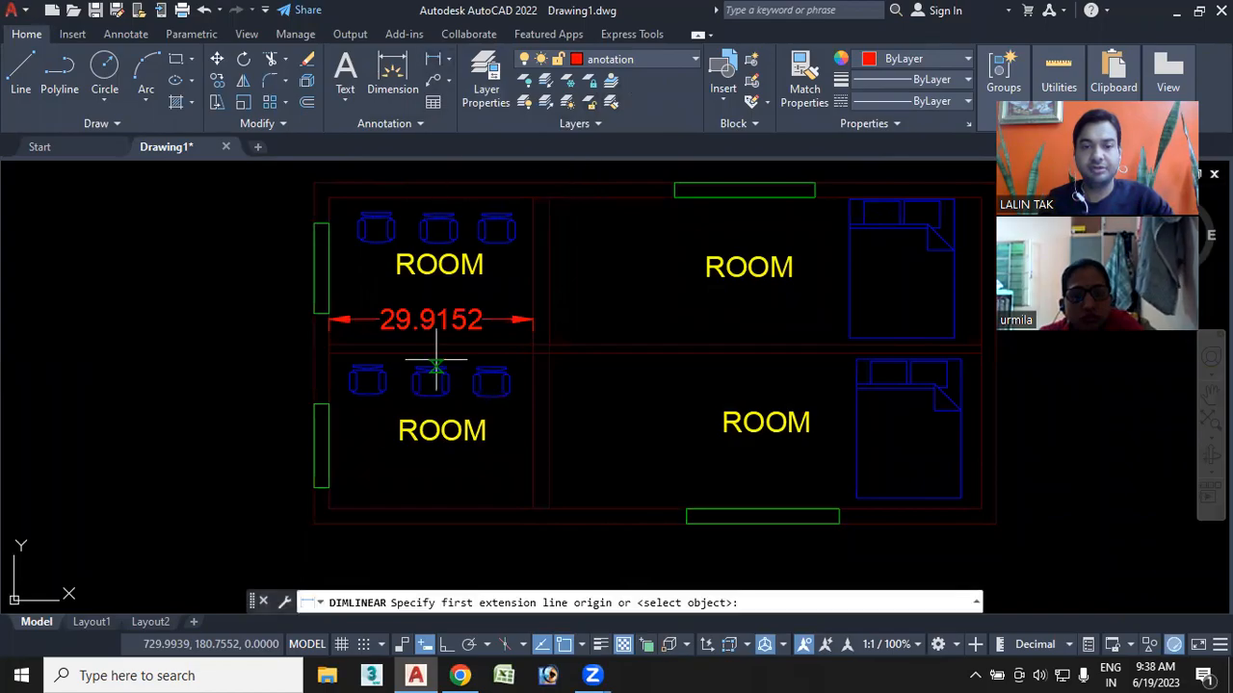
click(328, 467)
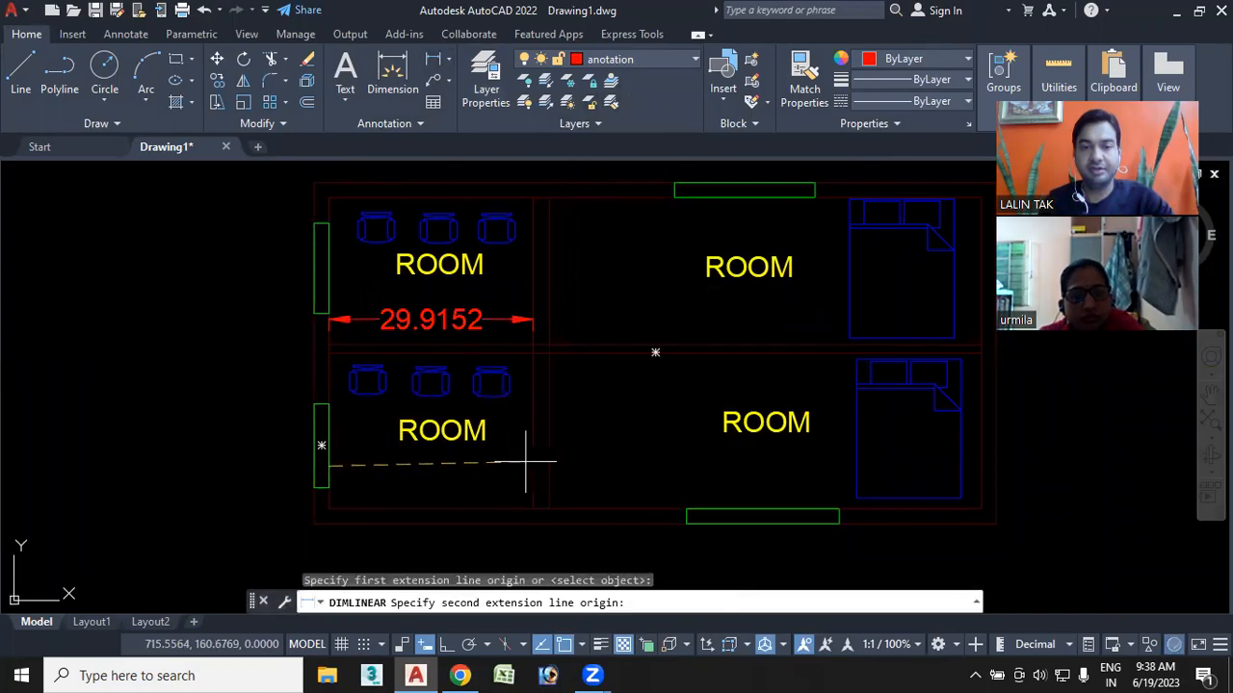
click(531, 469)
click(516, 468)
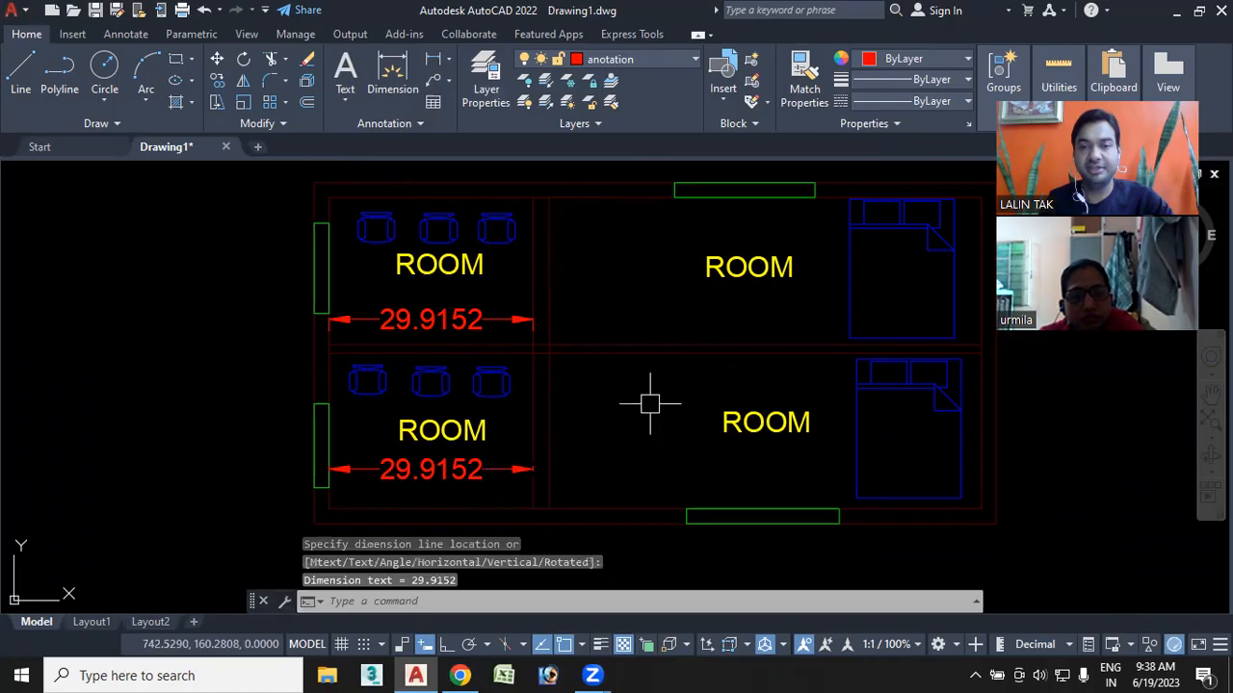
Add a vertical linear dimension for the upper-right room's inner height, placed between the partition wall and its ROOM label
key(Return)
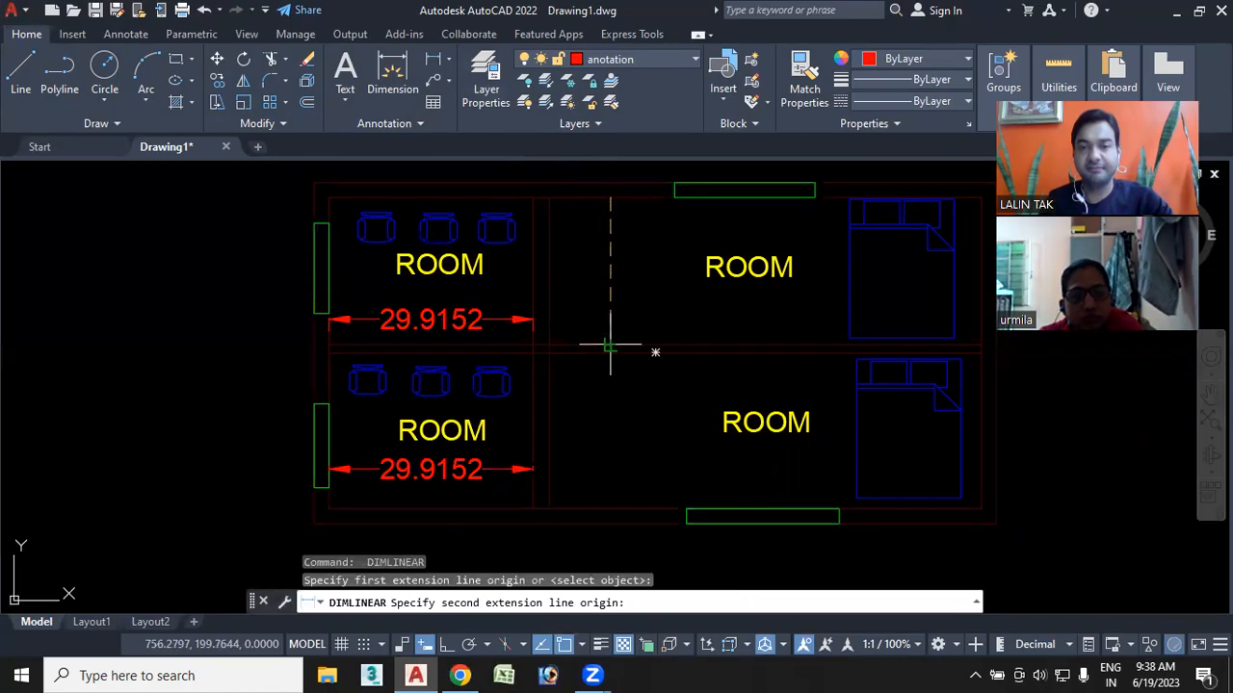
click(610, 343)
click(613, 413)
Add a linear dimension across the lower-right room's inner width, just below its ROOM label
key(Return)
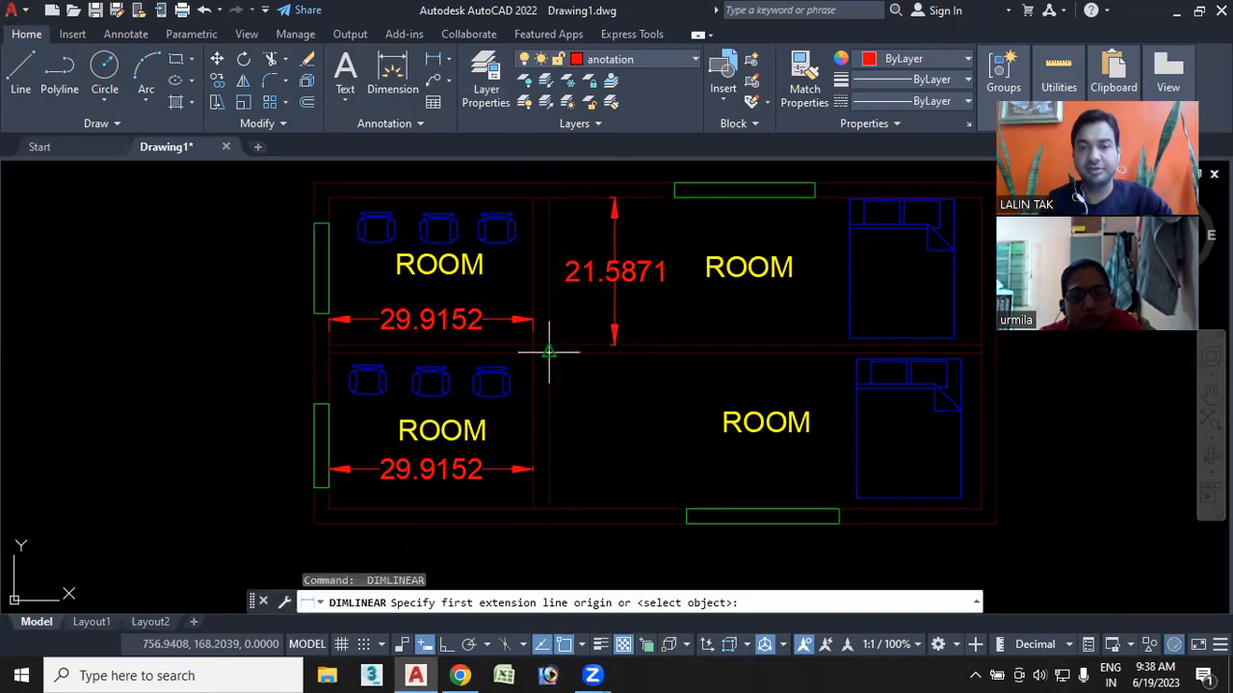
click(549, 352)
click(981, 353)
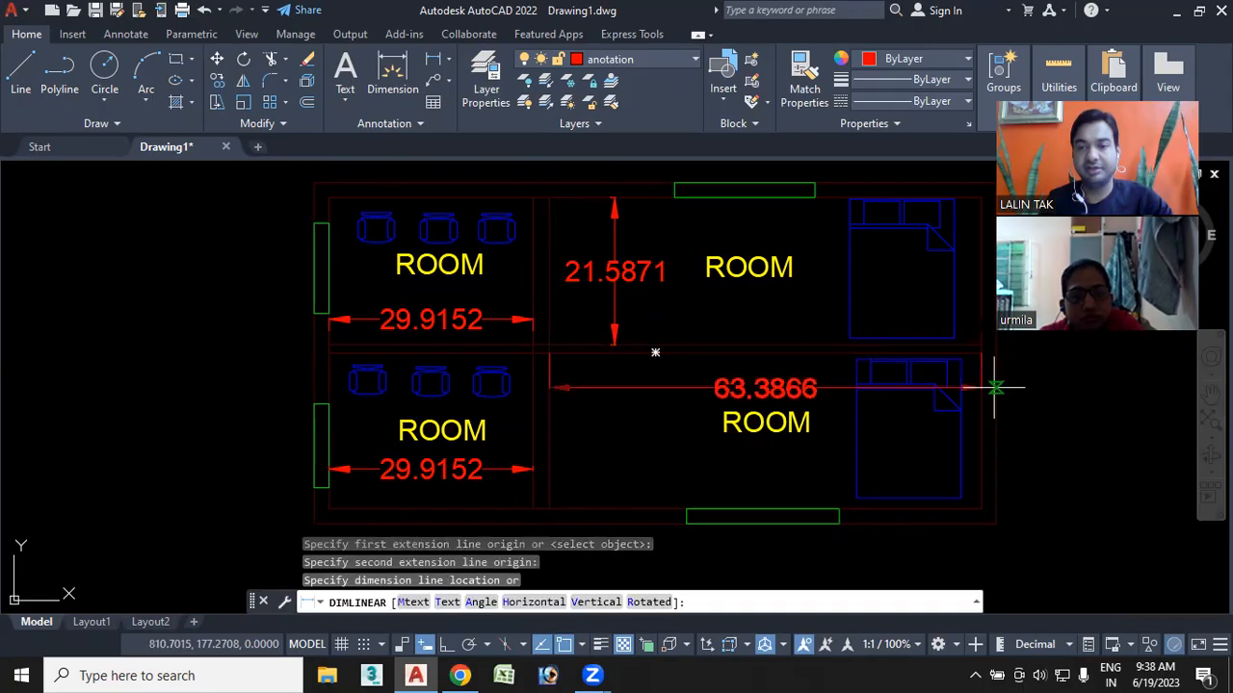
click(982, 460)
Delete the spare bed block lying outside the floor plan on its right side
scroll(633, 503, down, 2)
scroll(632, 503, up, 2)
mouse_move(504, 385)
middle_down()
mouse_move(519, 421)
mouse_move(498, 418)
middle_up()
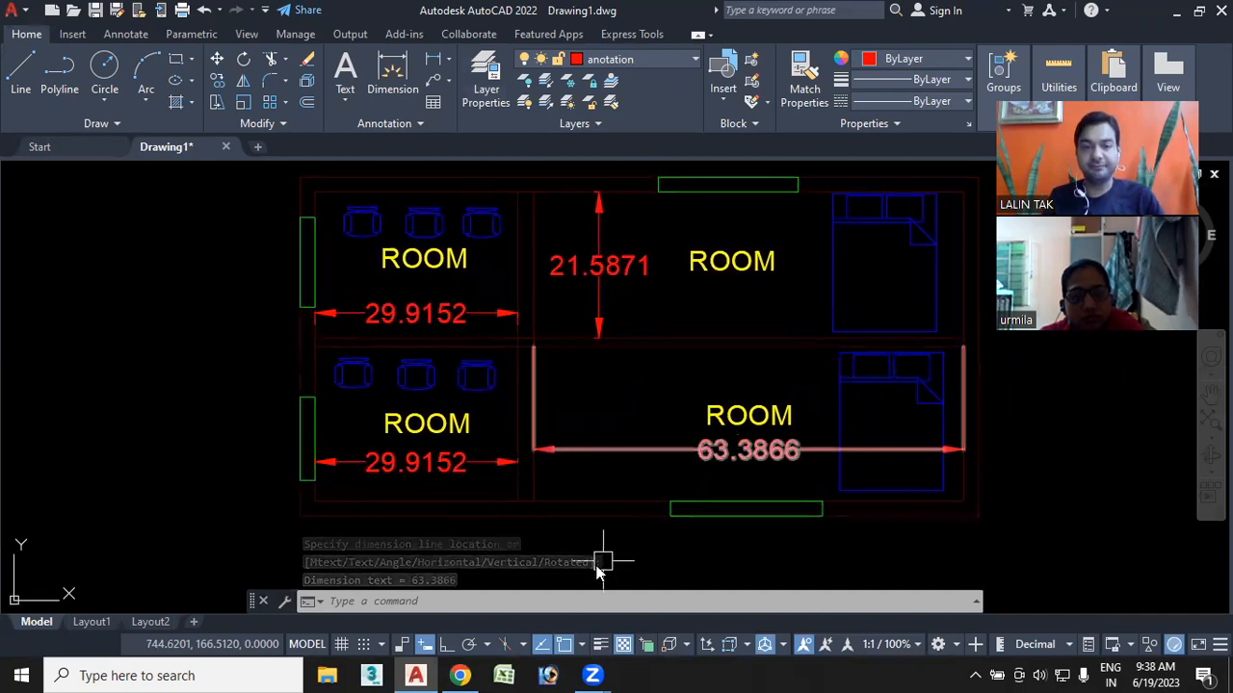
middle_drag(662, 382, 653, 384)
scroll(413, 405, down, 2)
scroll(473, 399, down, 2)
middle_drag(440, 399, 469, 379)
middle_drag(803, 357, 699, 400)
click(723, 198)
click(907, 397)
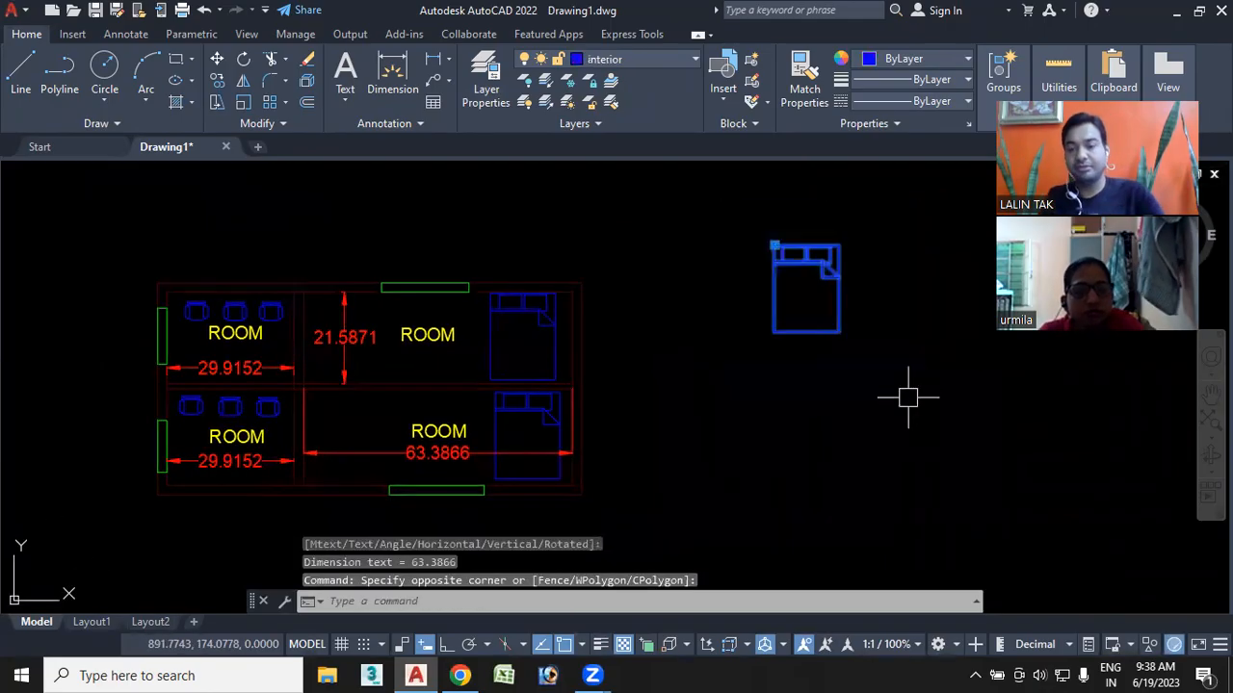
key(Delete)
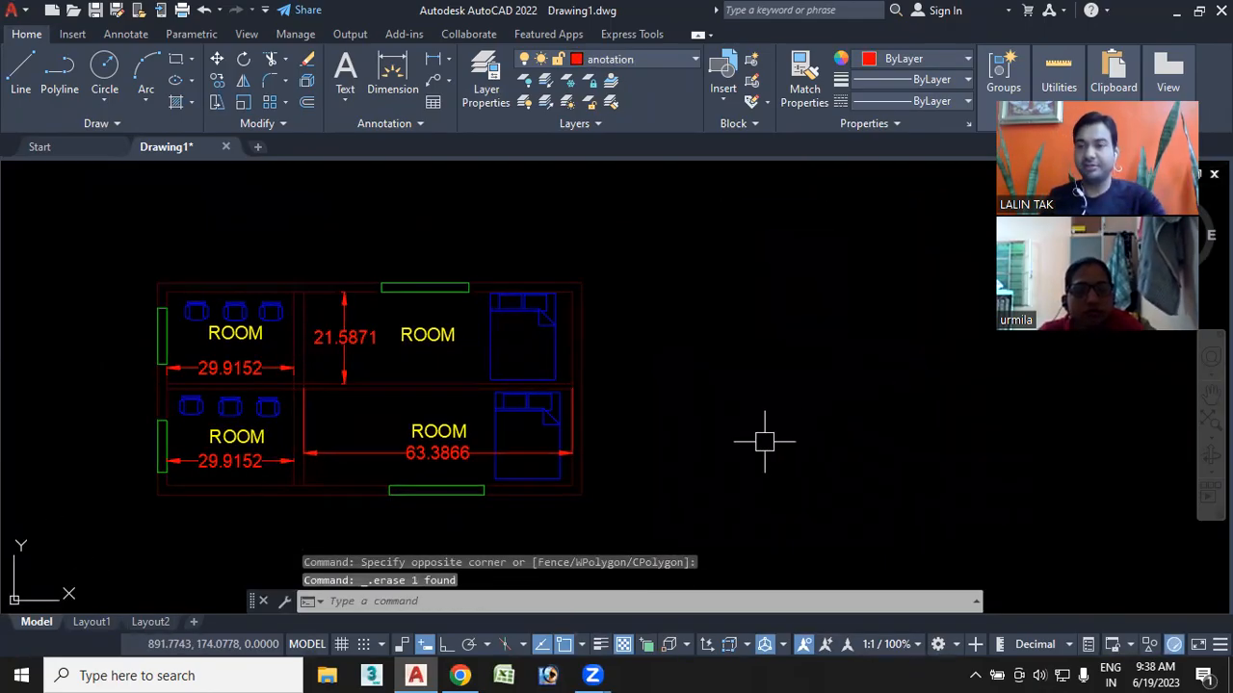
Set the current object color to magenta with the COLOR command
click(402, 605)
text(c)
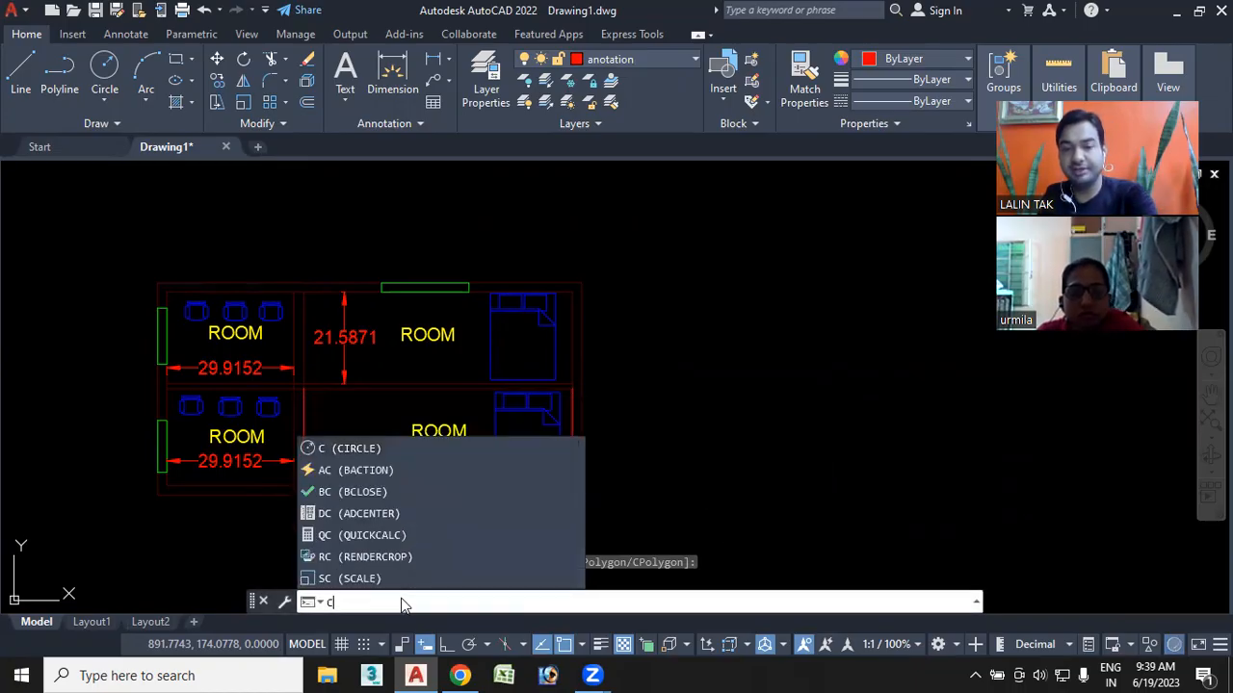
text(9l)
key(Return)
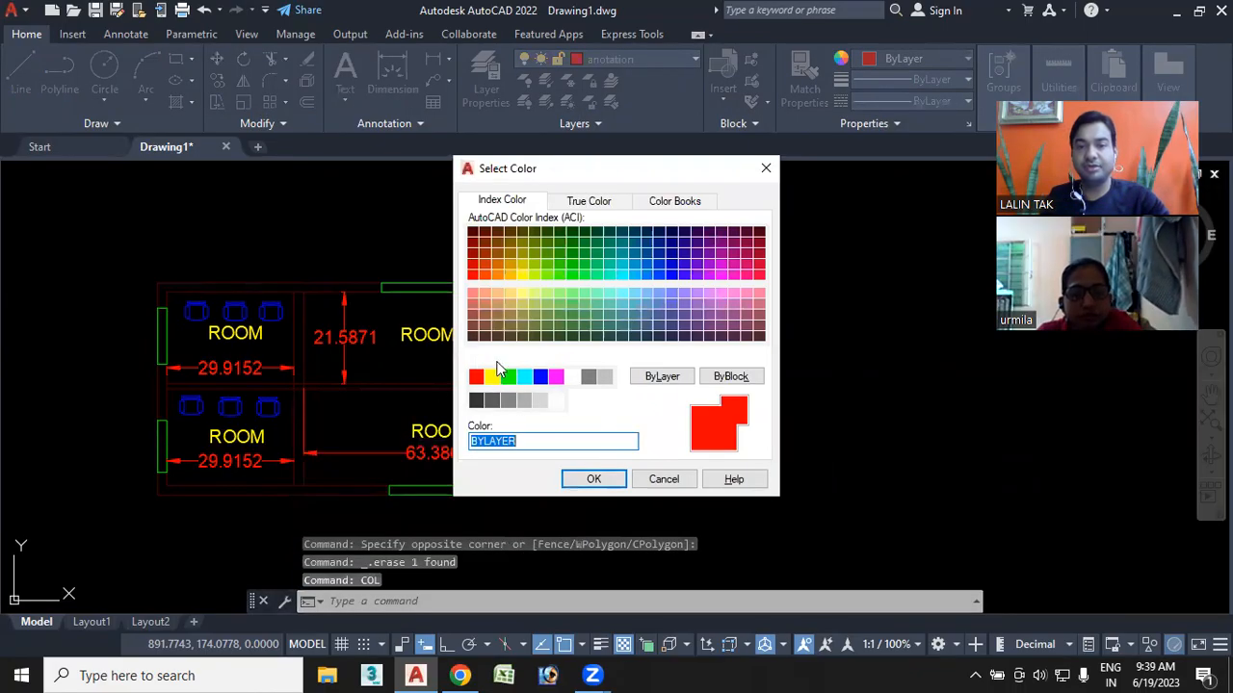
click(557, 376)
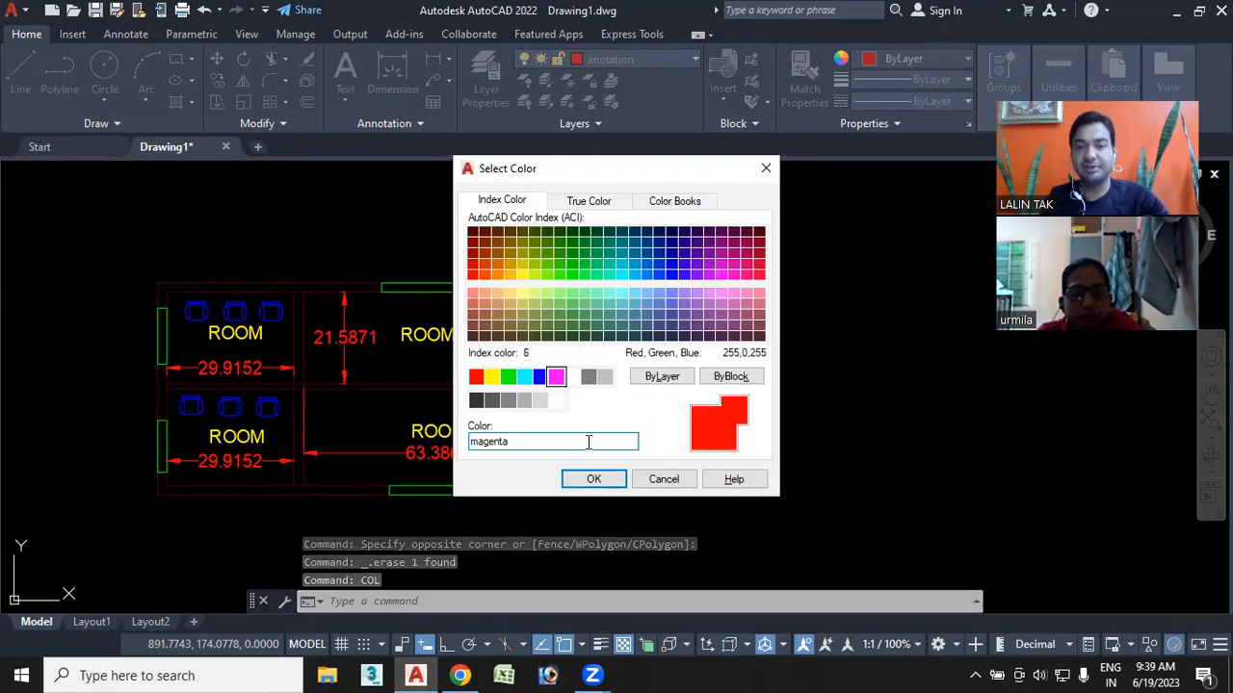
click(599, 478)
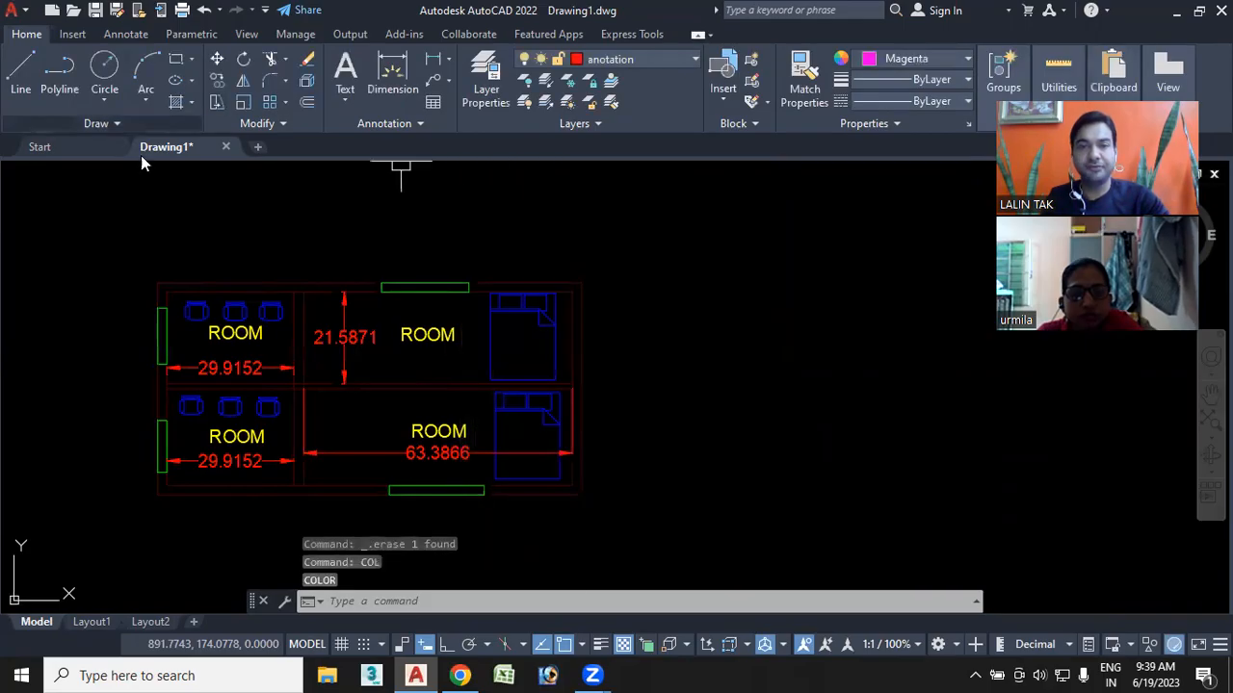
Draw a magenta test rectangle in the empty space to the right of the floor plan, and delete it
click(176, 59)
click(729, 300)
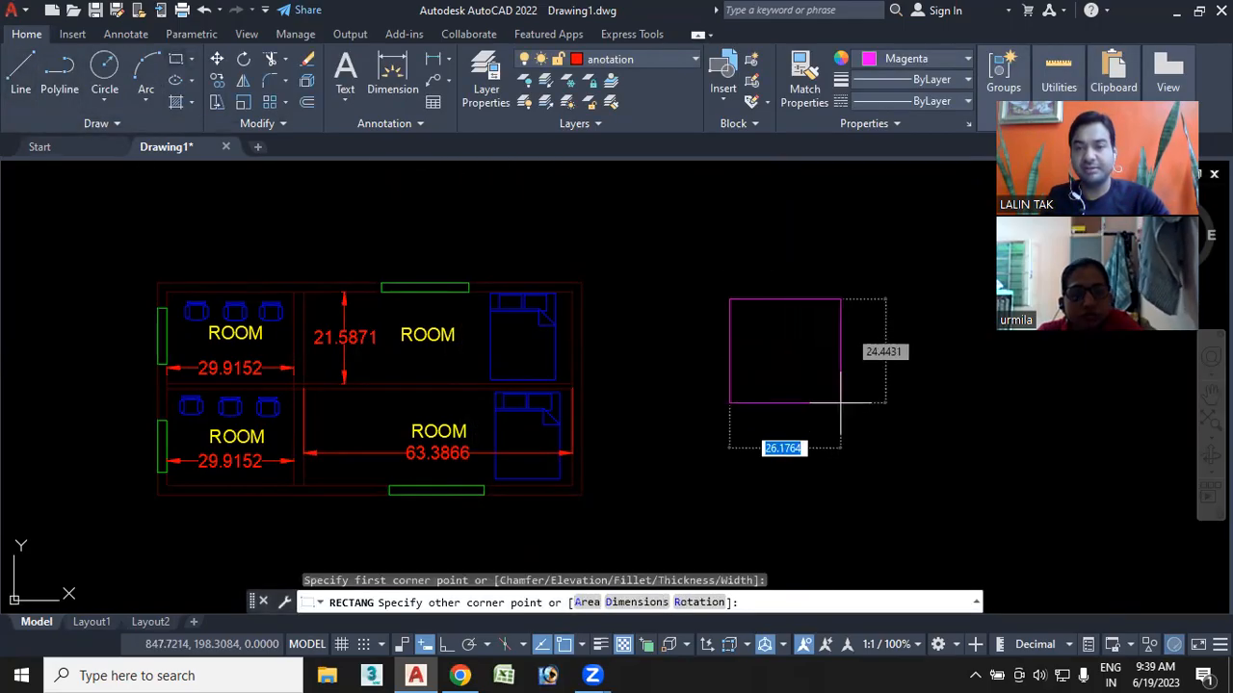
click(900, 388)
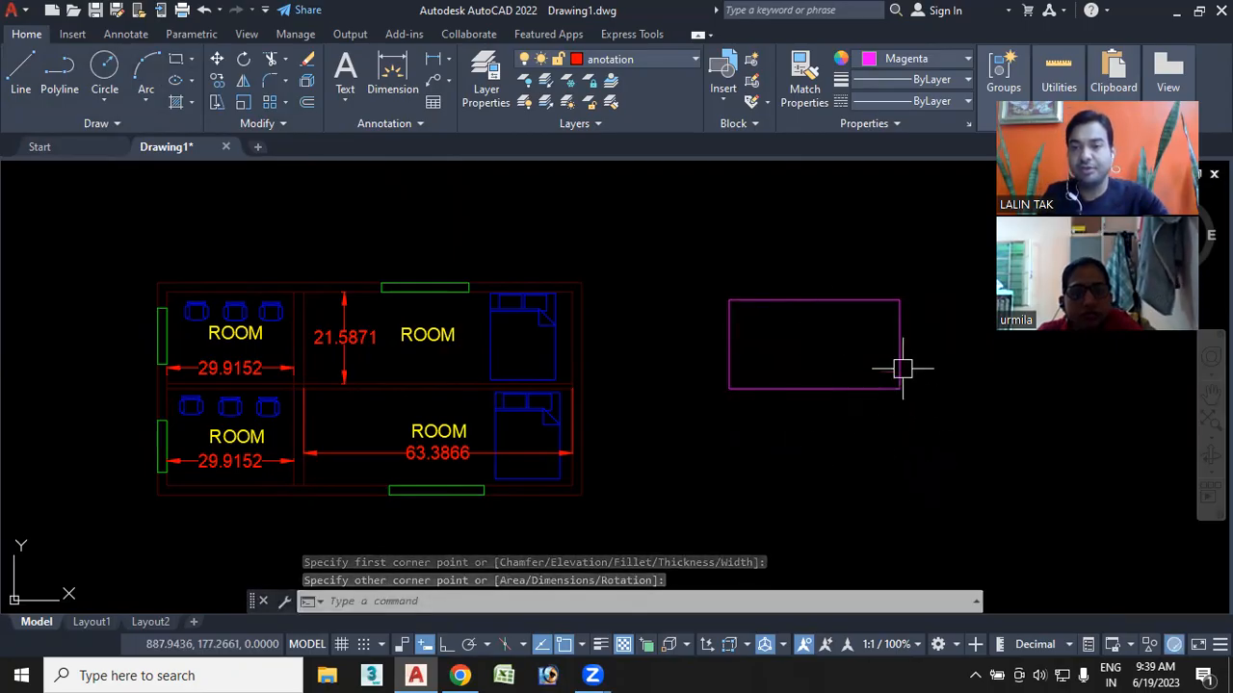
click(919, 441)
key(Escape)
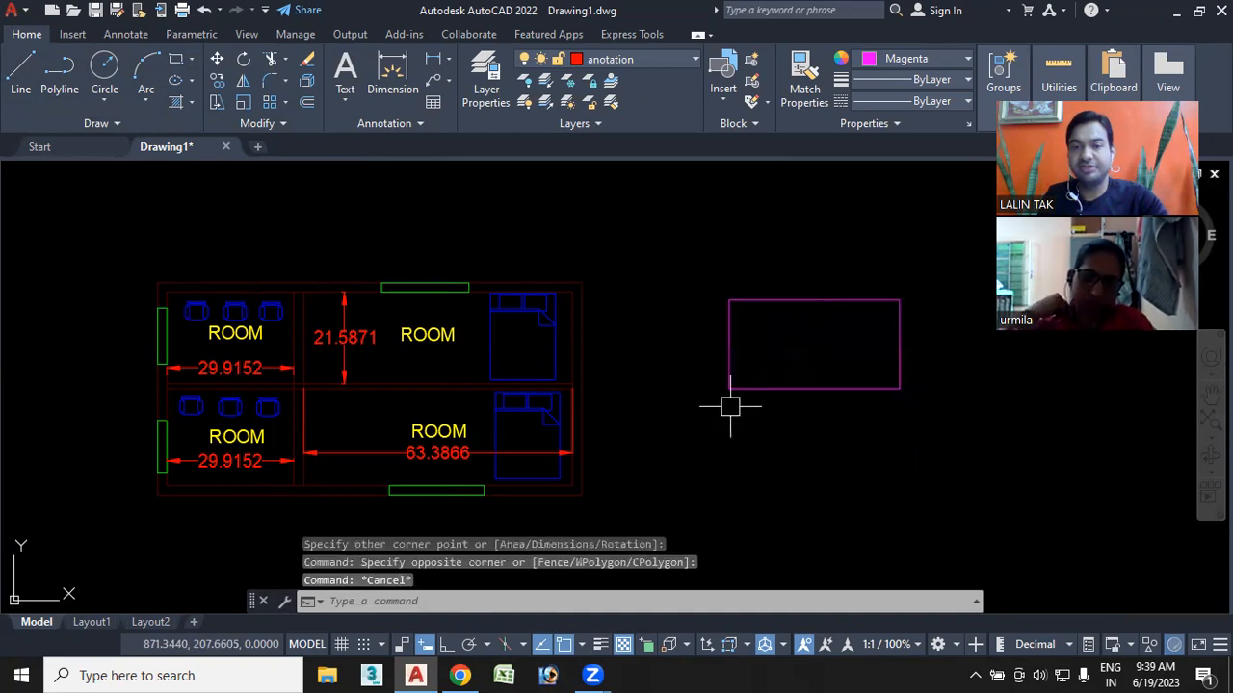
click(812, 390)
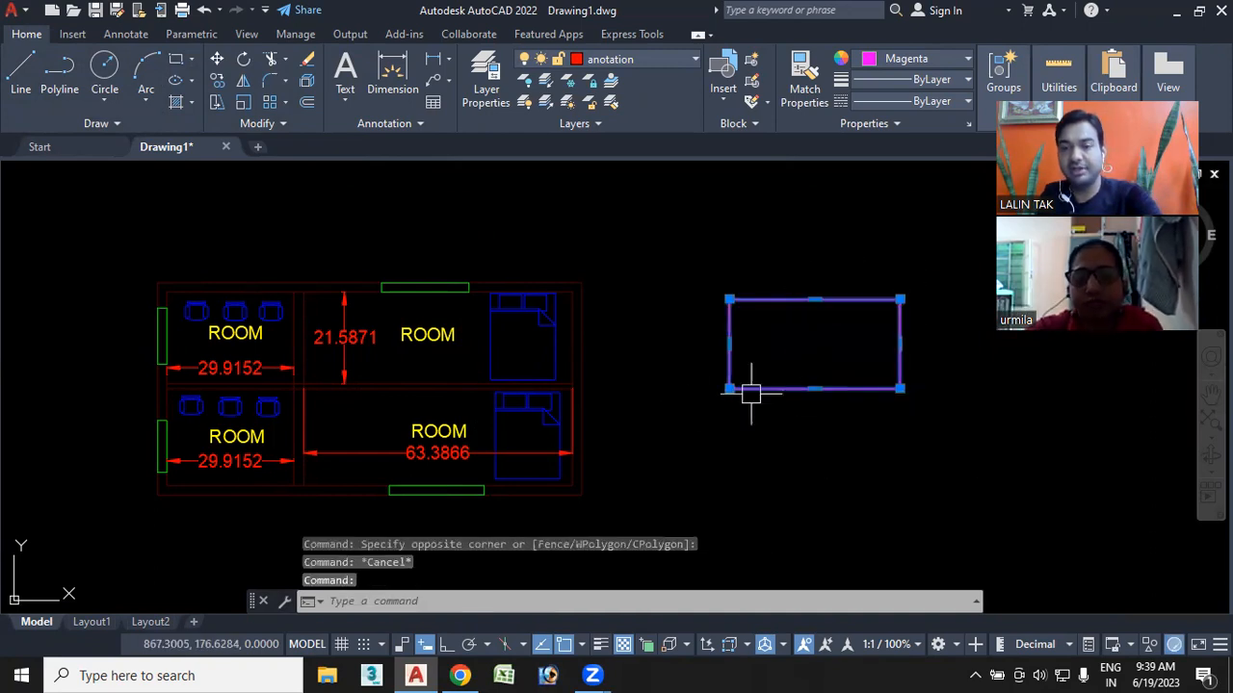
key(Delete)
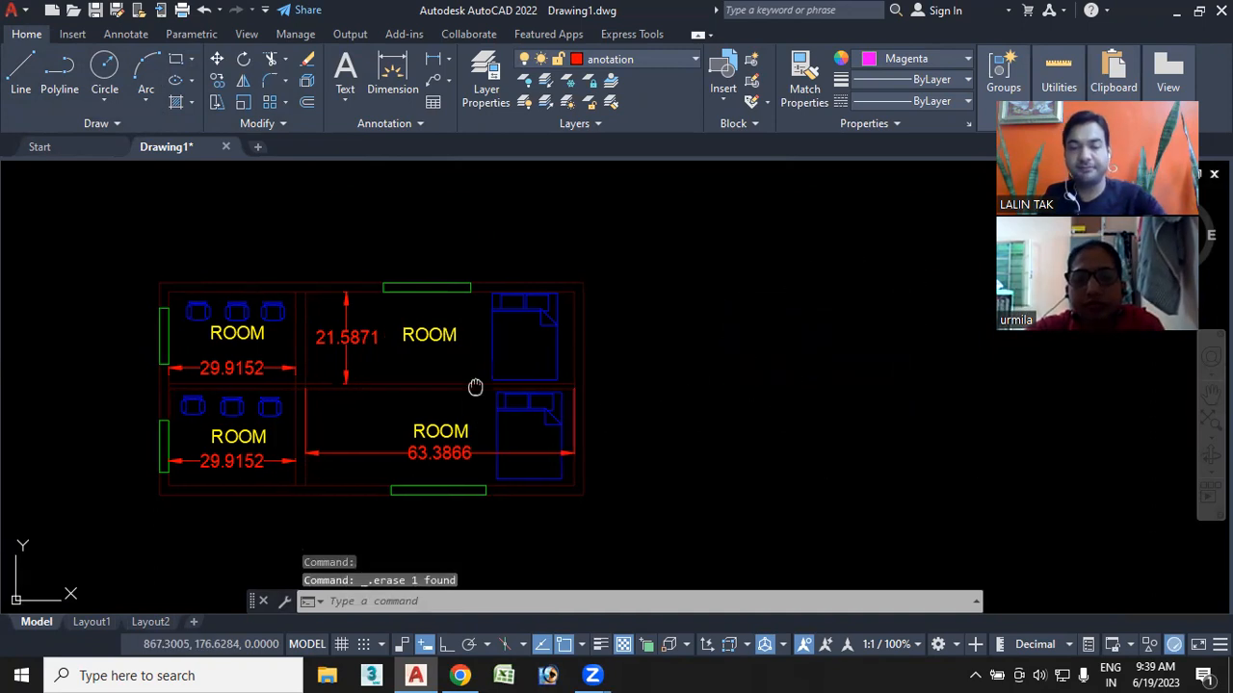
Change the walls layer's color to index color 34 and collapse the Layer Properties Manager to reveal the plan
middle_drag(442, 382, 713, 369)
scroll(602, 324, up, 2)
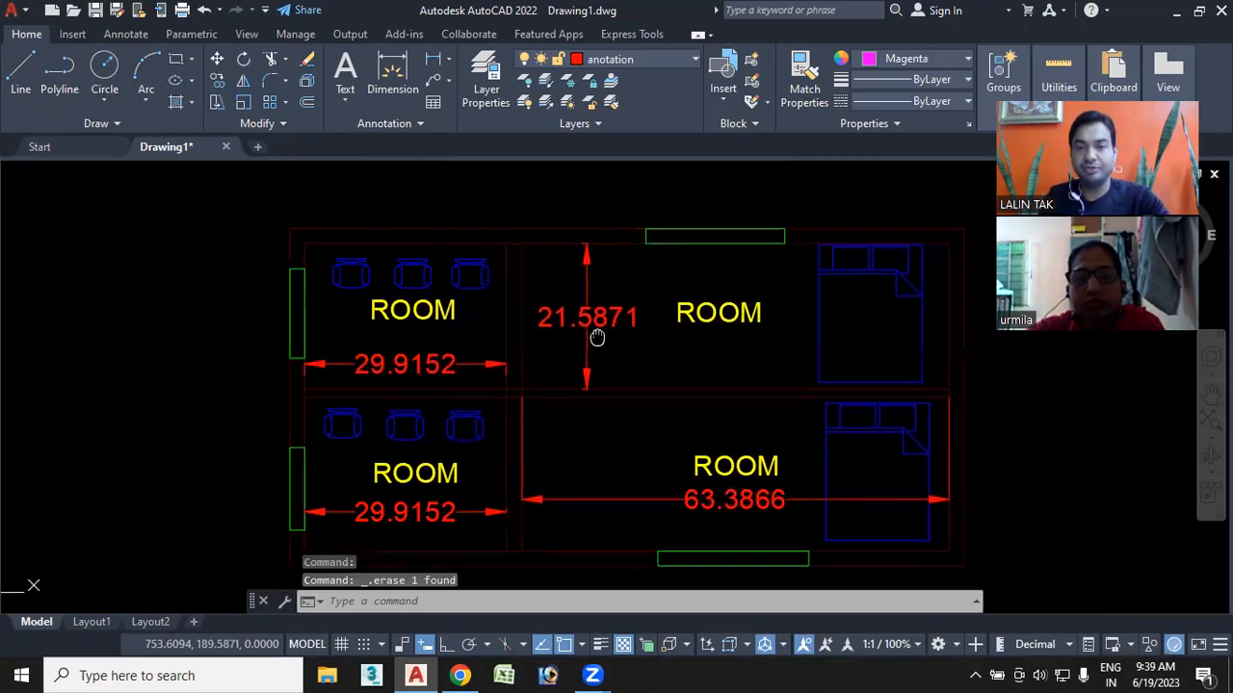
middle_drag(597, 262, 515, 237)
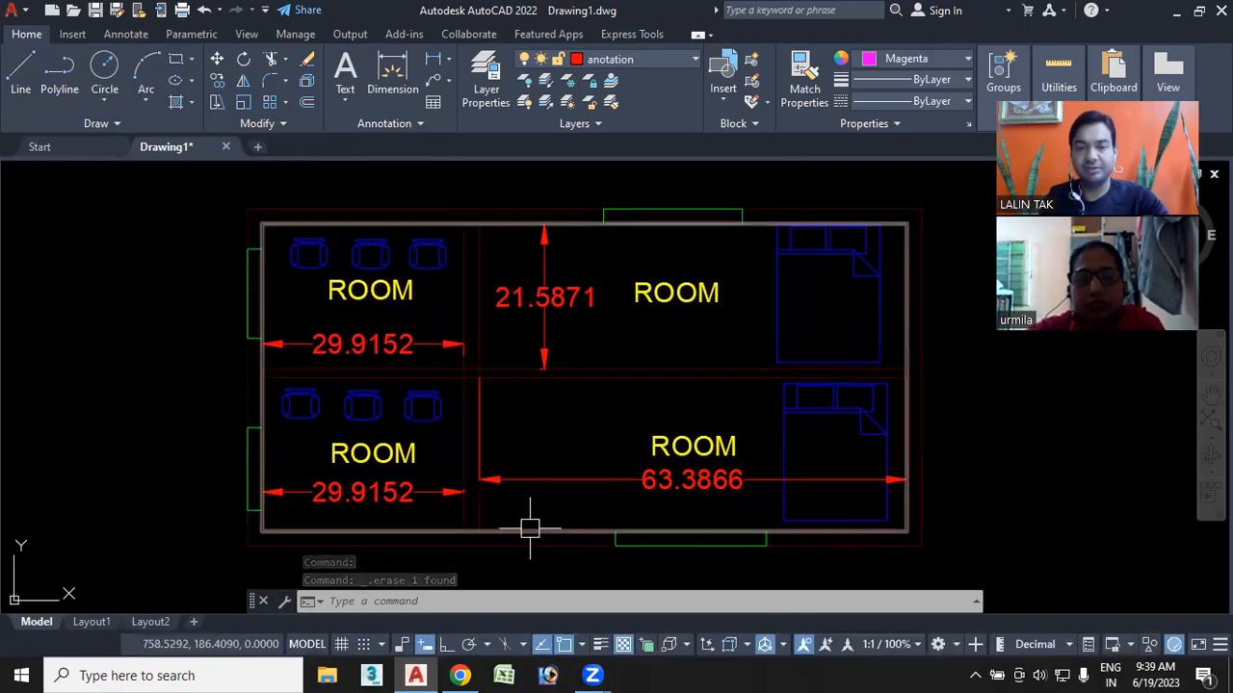
middle_drag(605, 413, 587, 408)
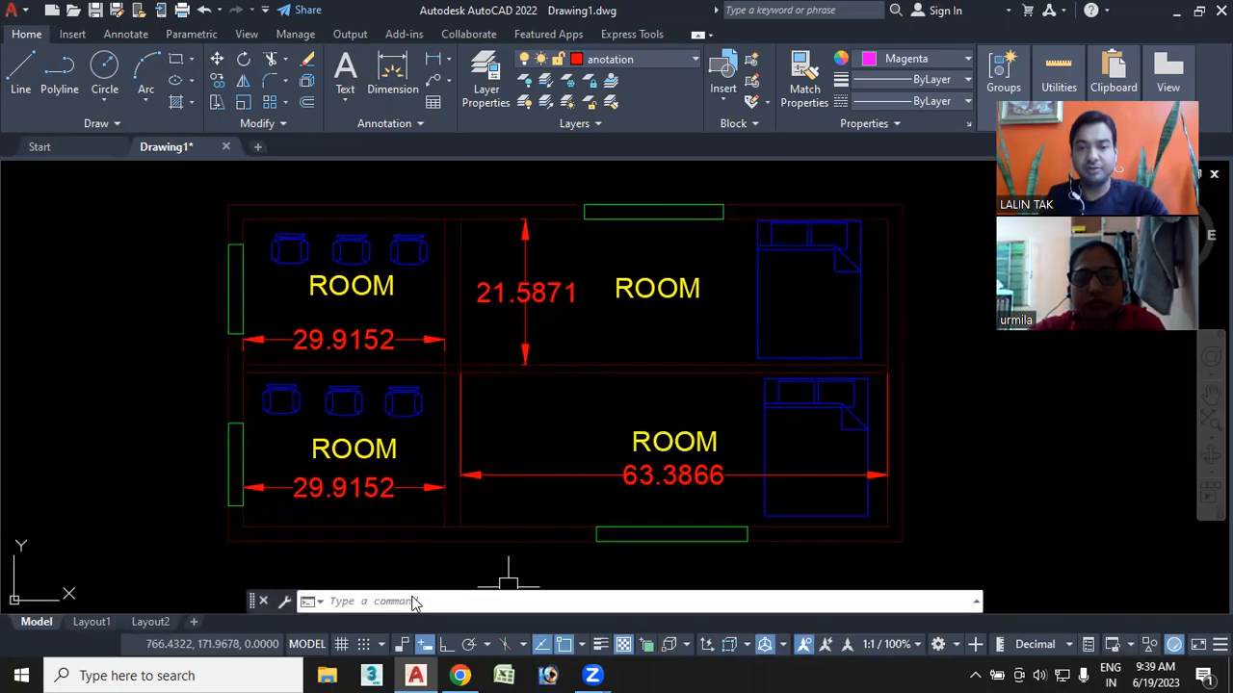
text(a)
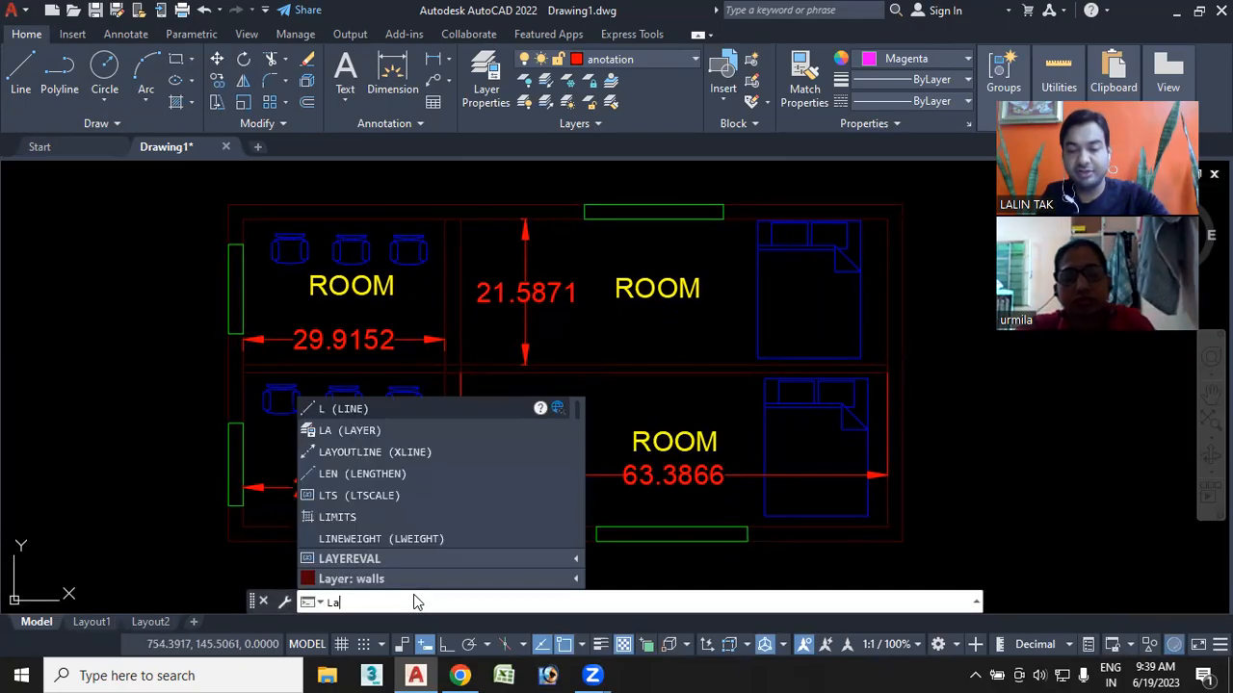
key(Return)
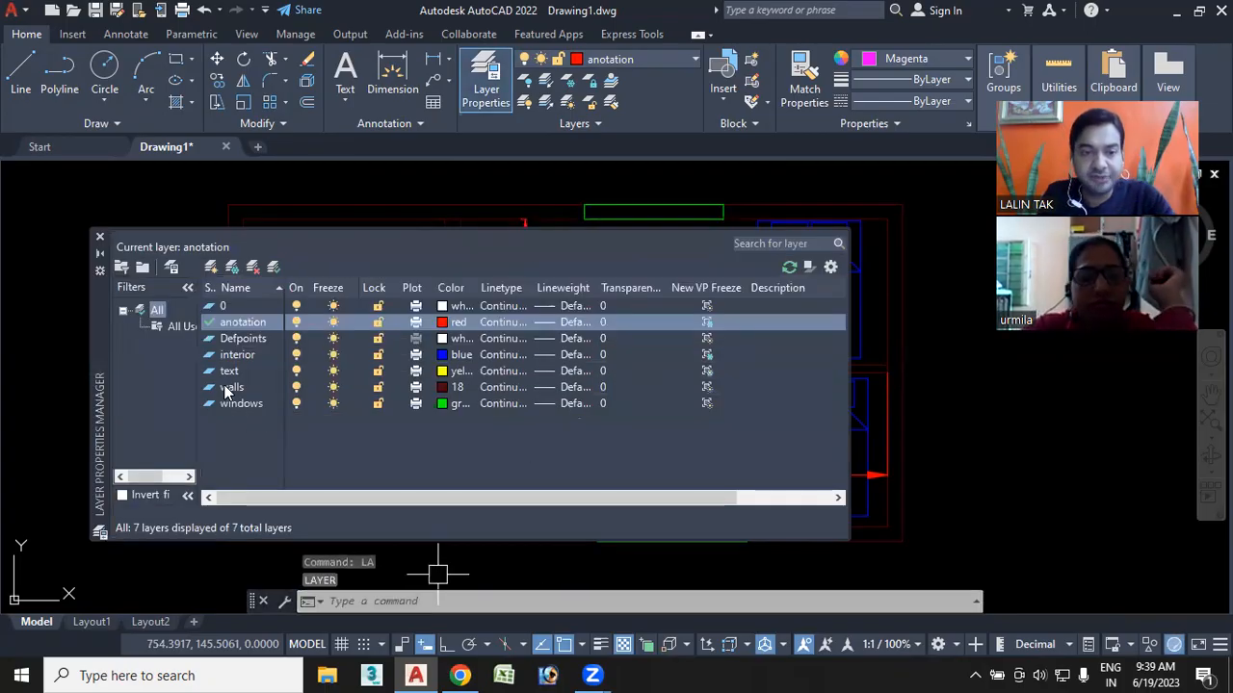
click(442, 387)
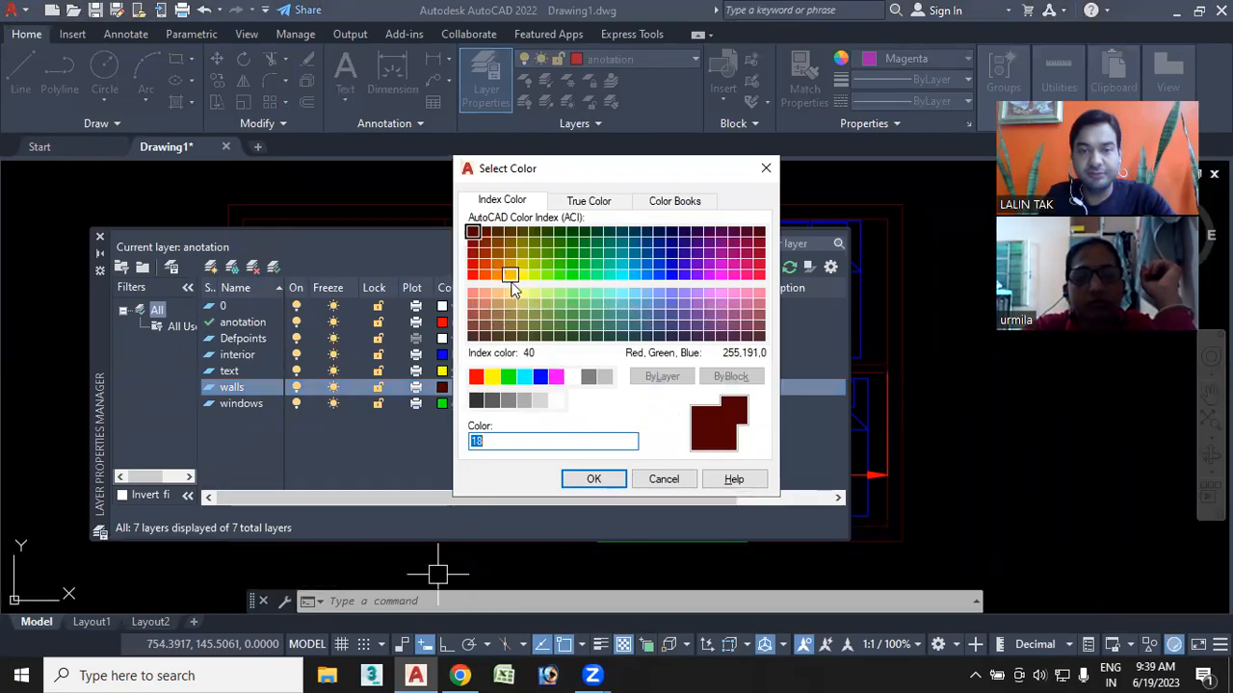
click(593, 478)
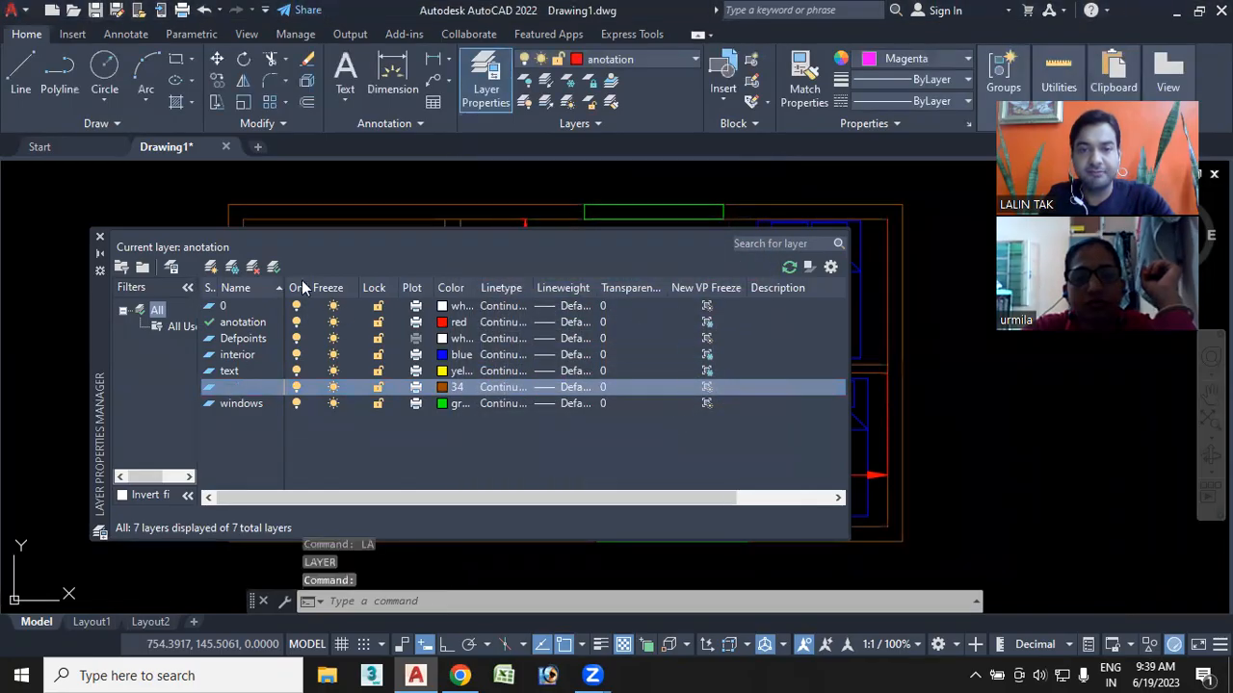
click(99, 254)
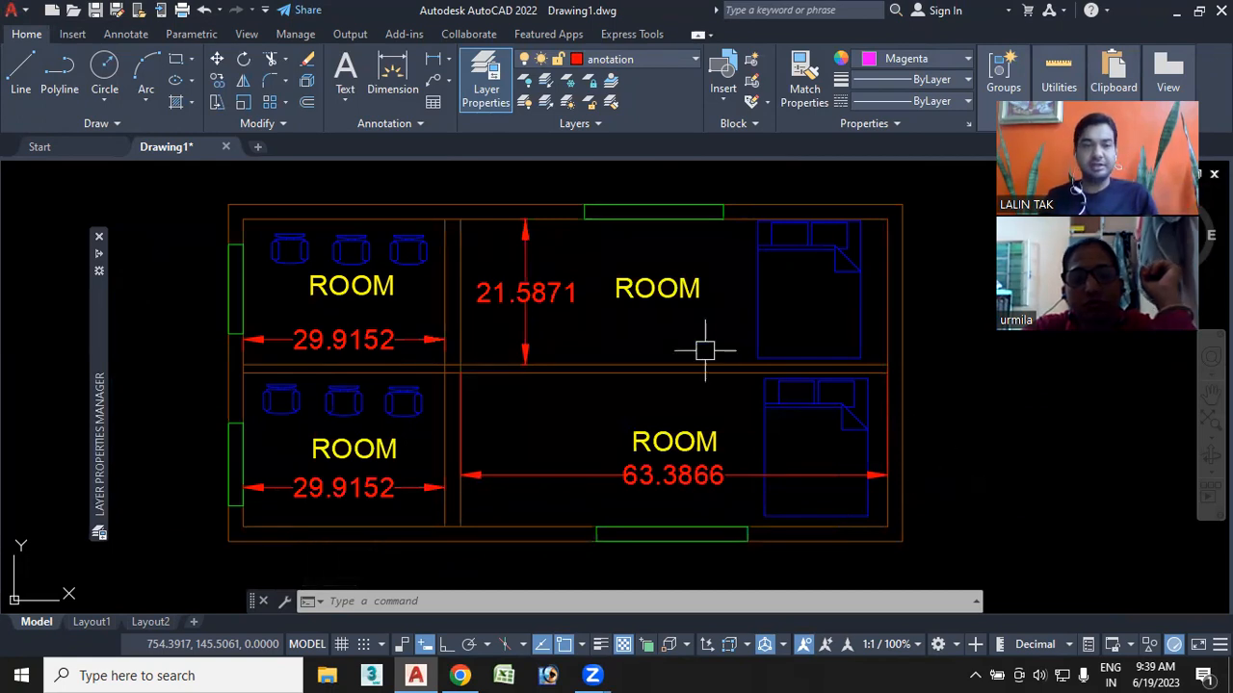
Set the walls layer's lineweight to 0.60 mm and turn on lineweight display in the drawing
mouse_move(100, 259)
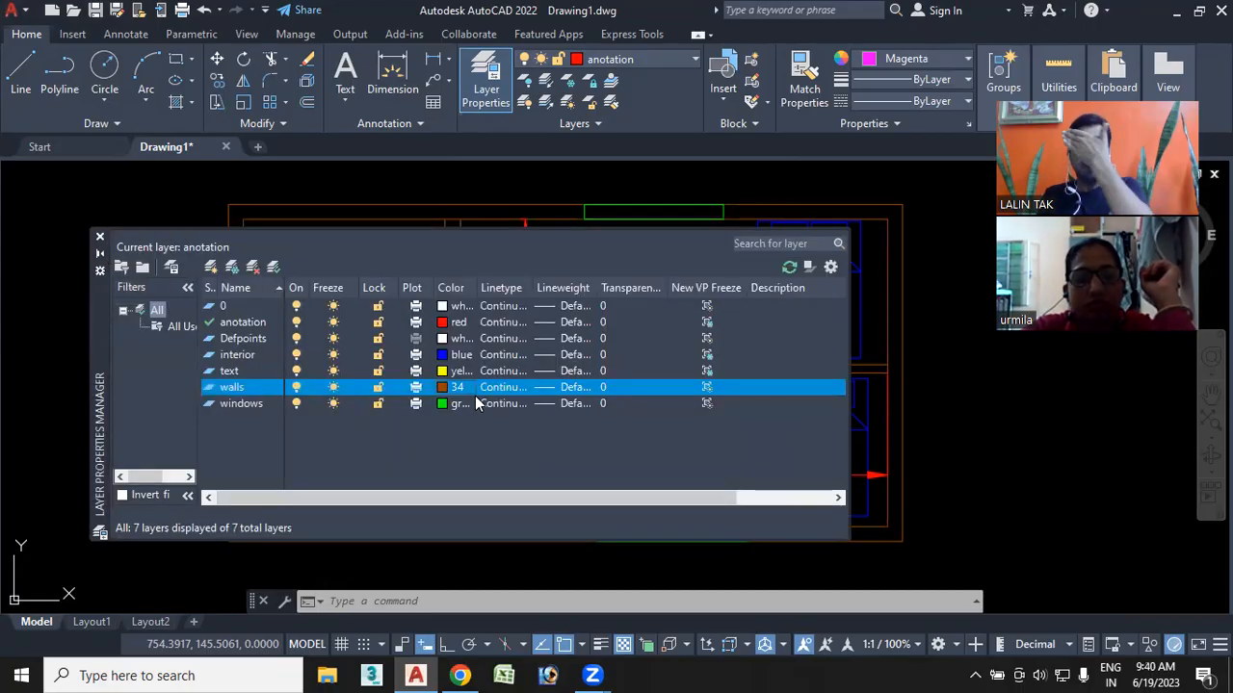
click(573, 388)
drag(710, 272, 717, 308)
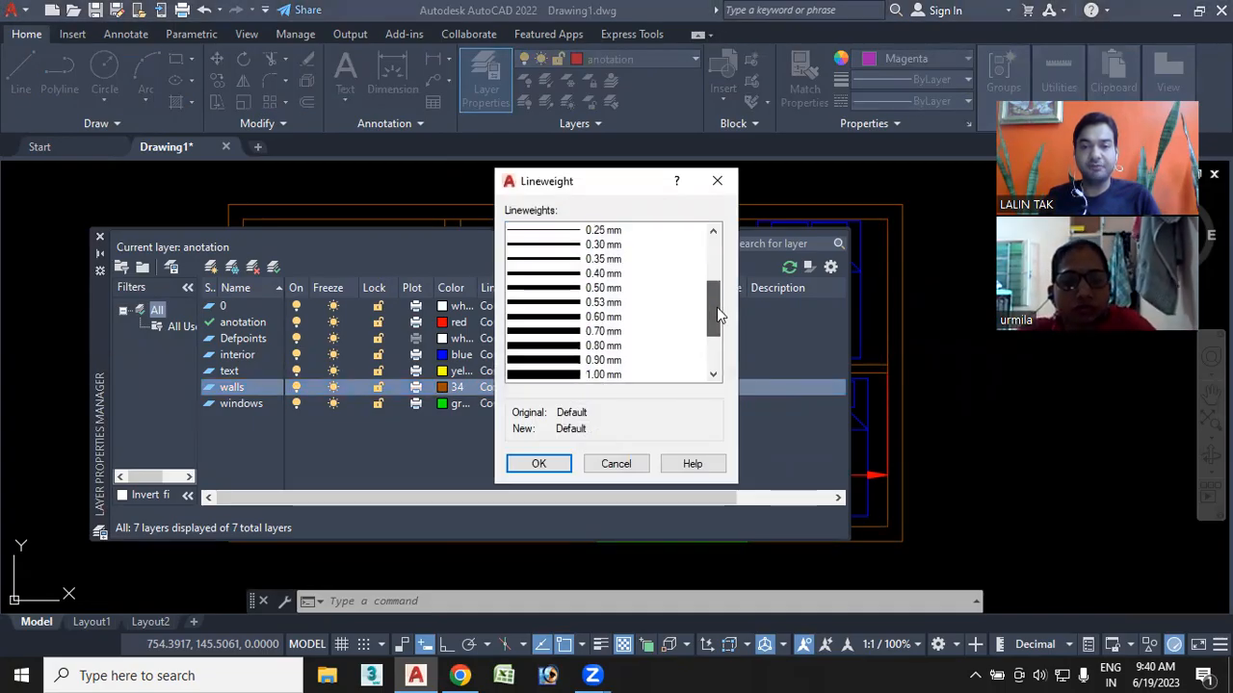
click(568, 318)
click(540, 464)
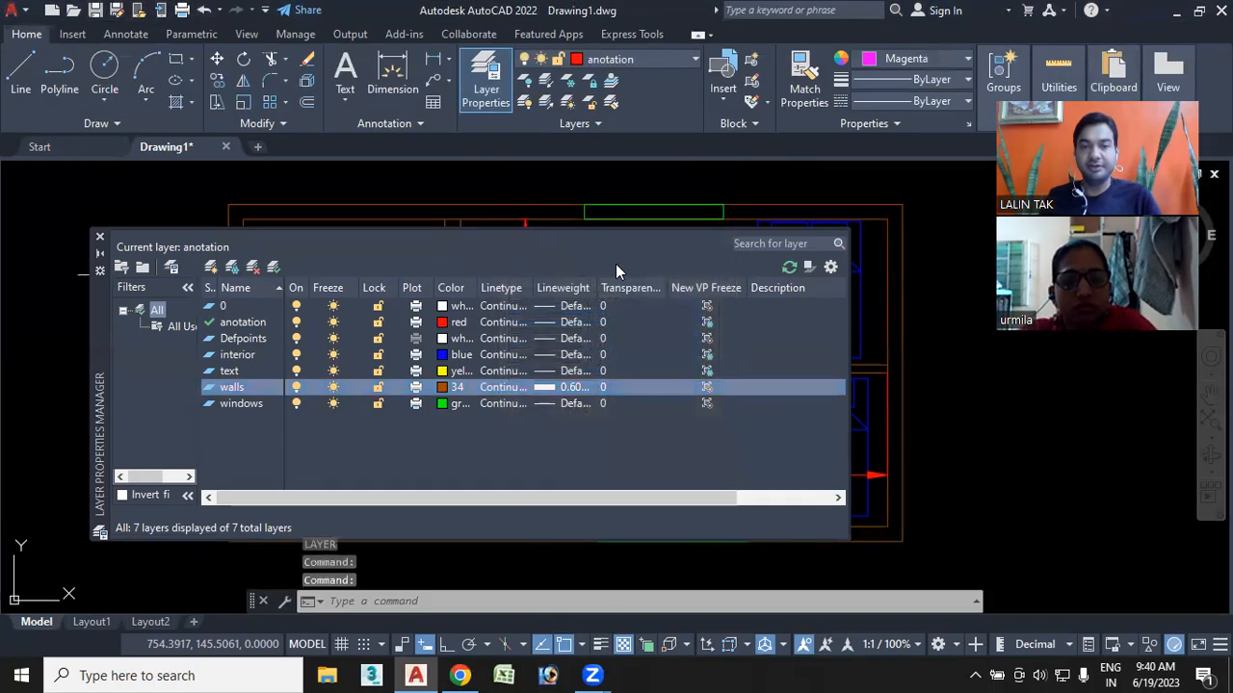
click(100, 253)
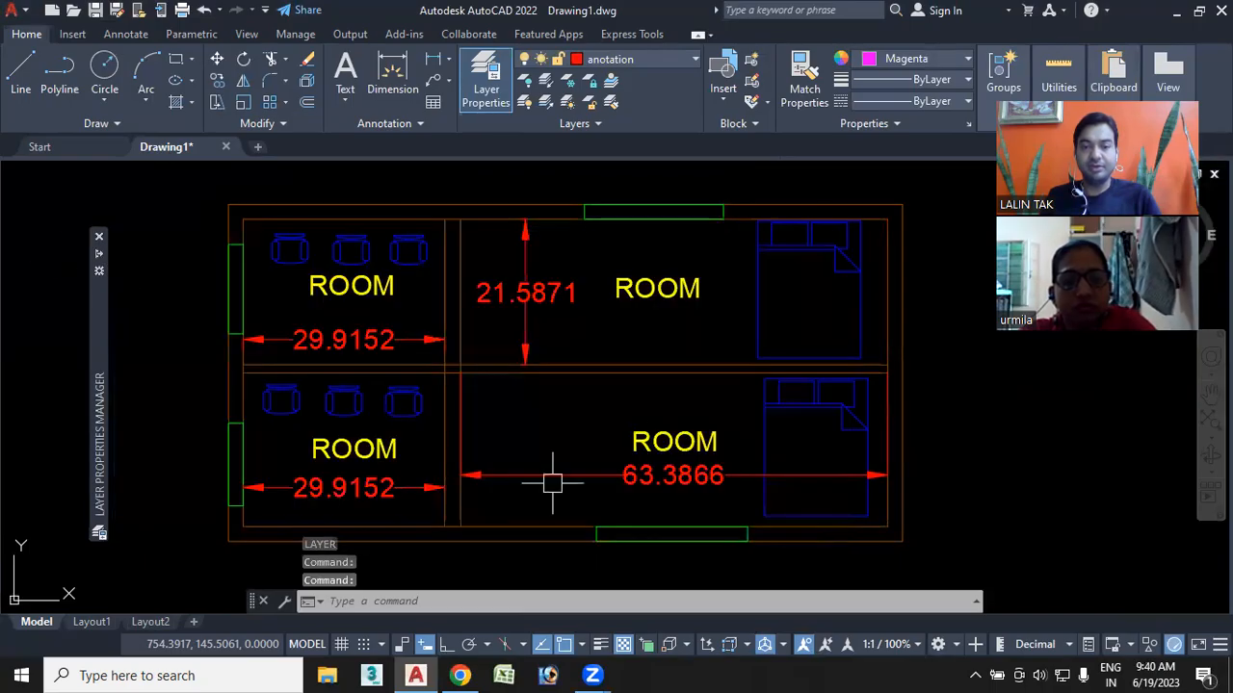
click(601, 645)
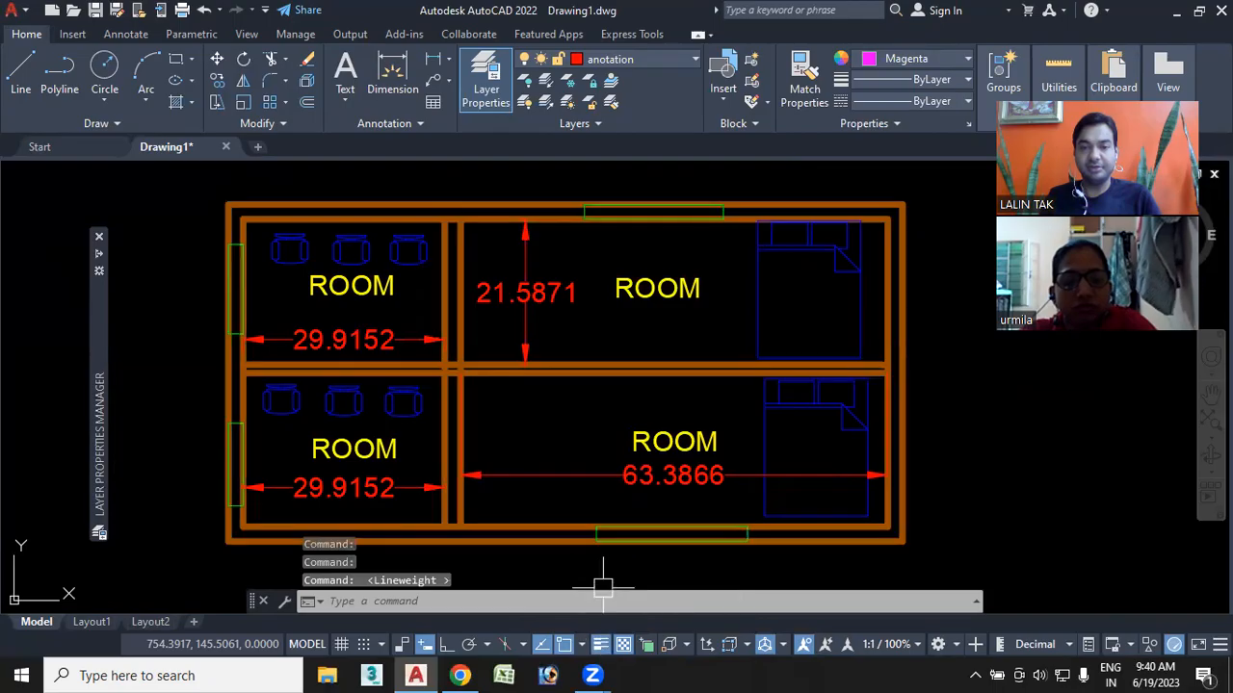
middle_drag(550, 446, 567, 432)
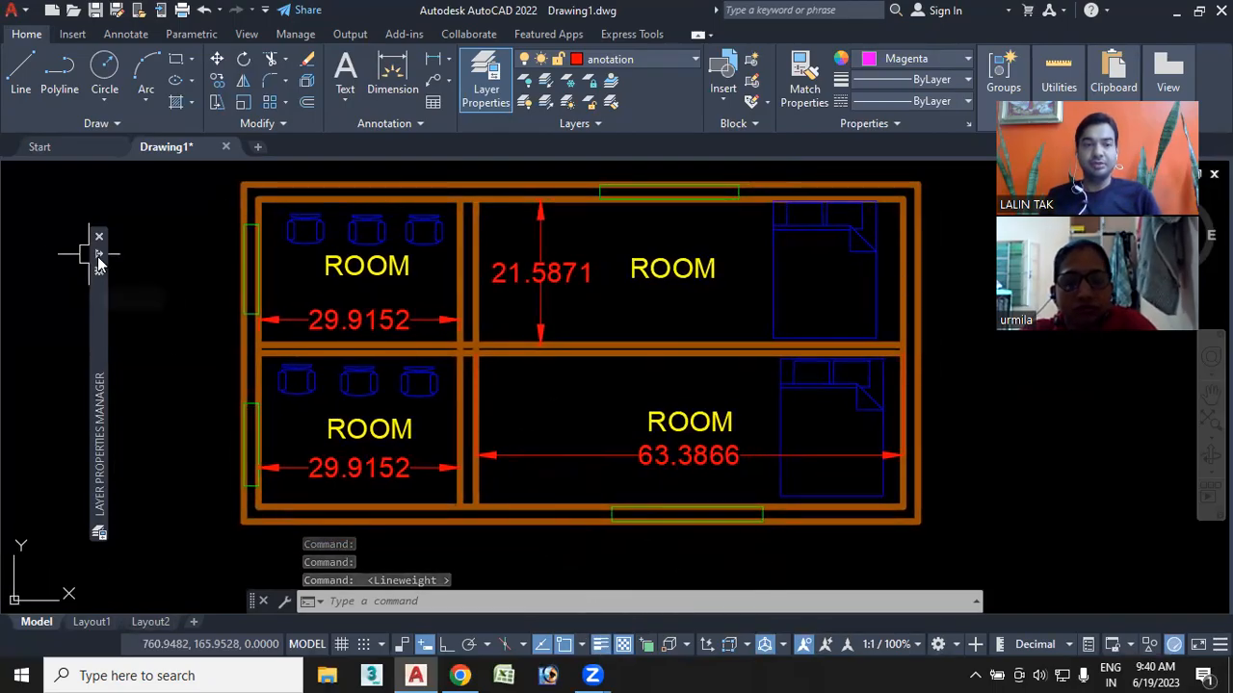
Load the ACAD_ISO02W100 ISO dash linetype, assign it to the anotation layer, and collapse the layer manager
mouse_move(90, 255)
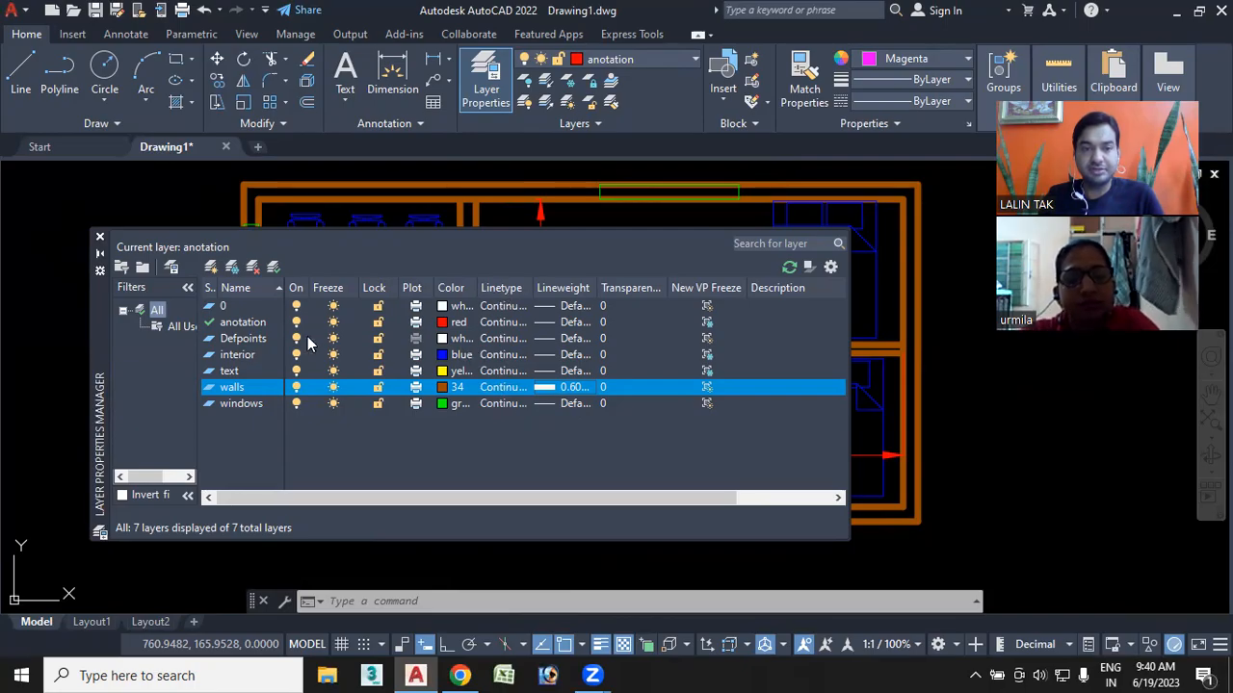
click(458, 323)
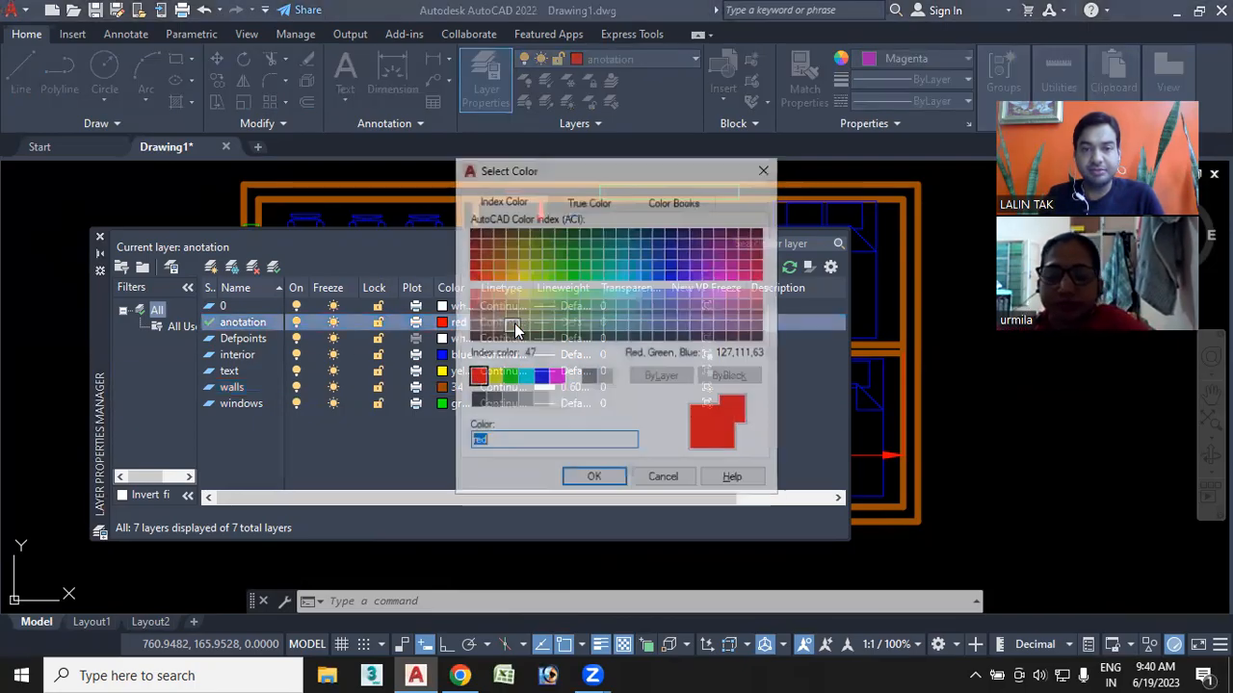
click(766, 170)
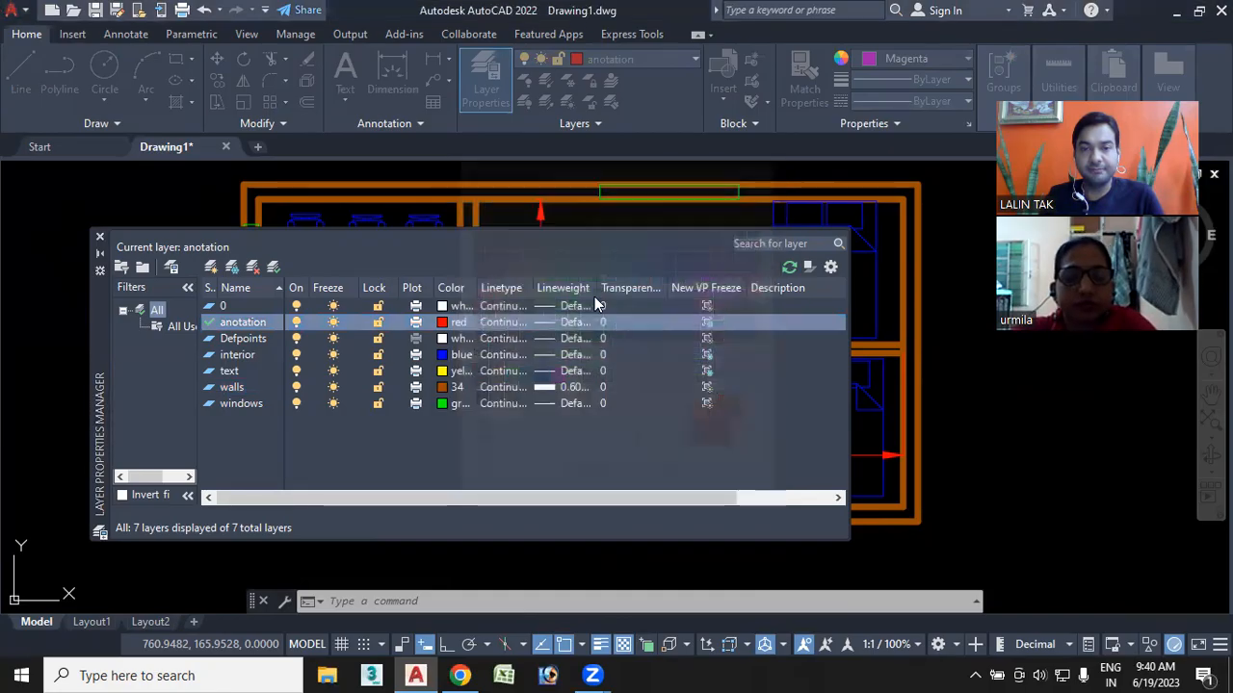
click(509, 322)
click(642, 436)
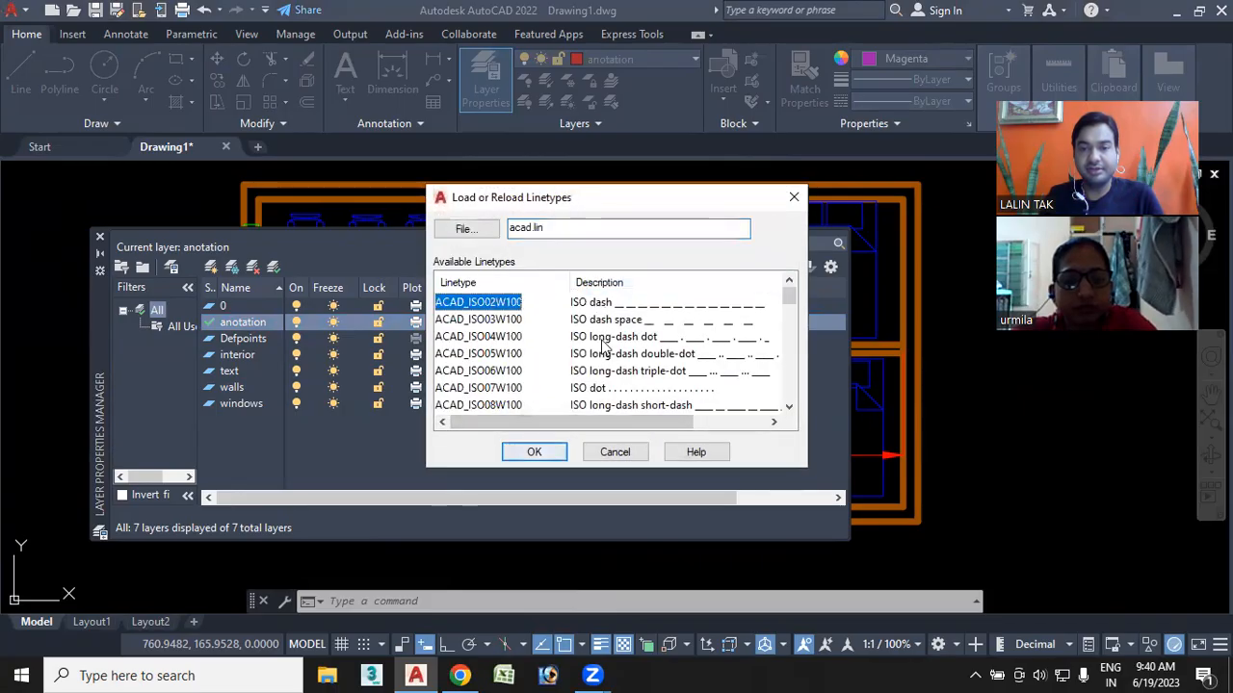
click(537, 452)
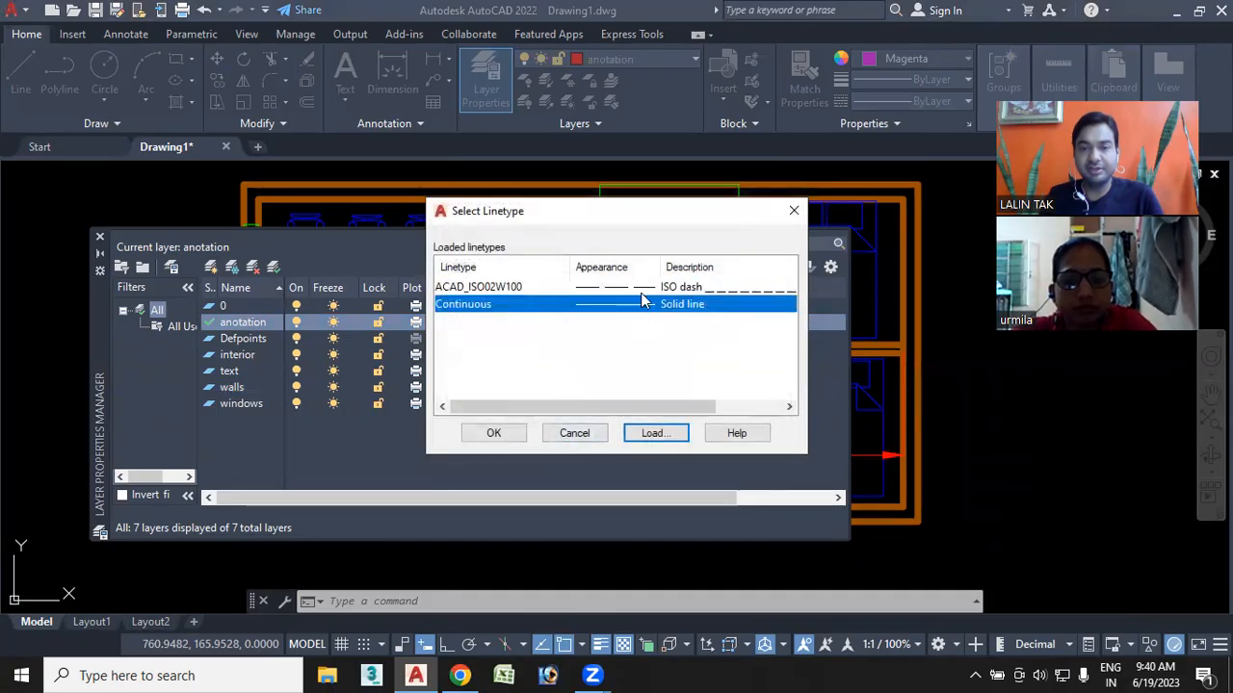
click(652, 288)
click(493, 434)
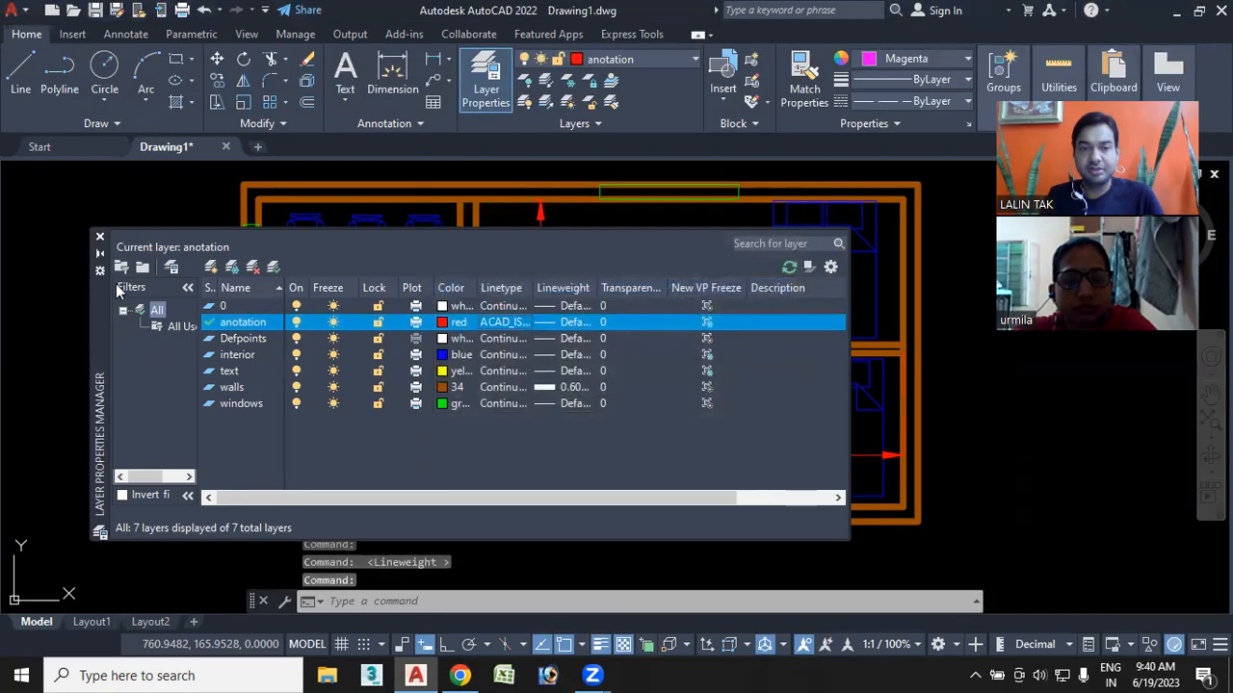
click(100, 253)
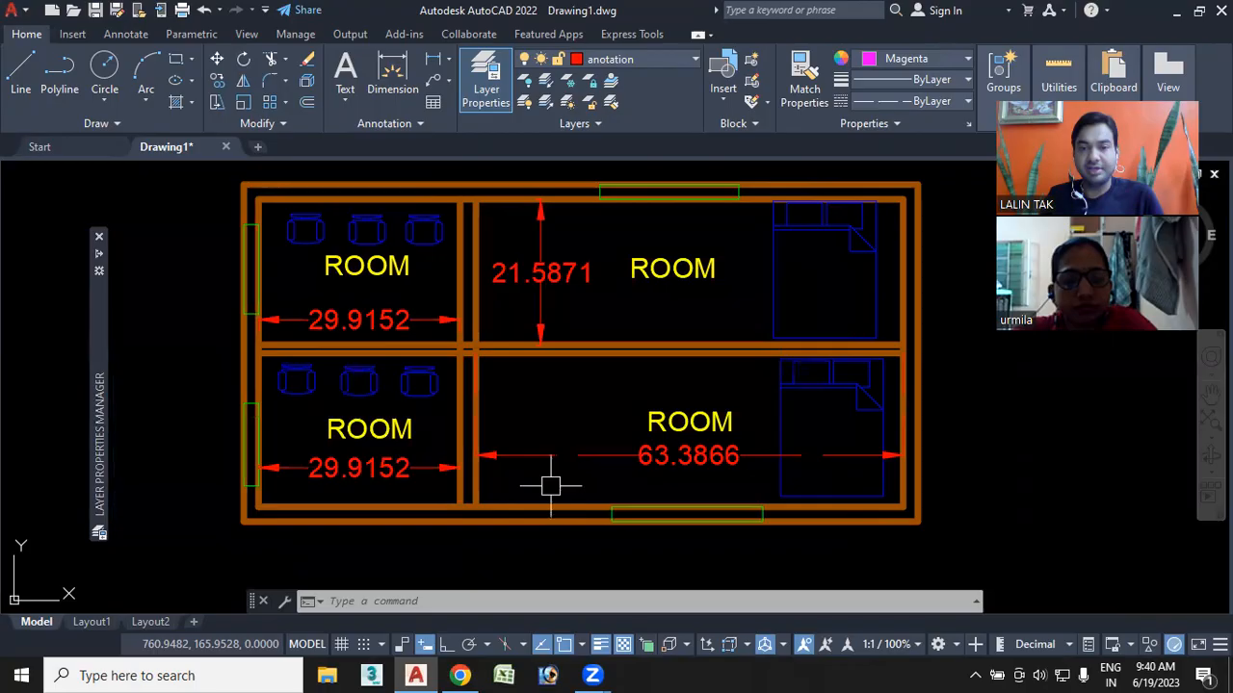
Set the global linetype scale factor to 5 with LTSCALE
scroll(496, 448, up, 2)
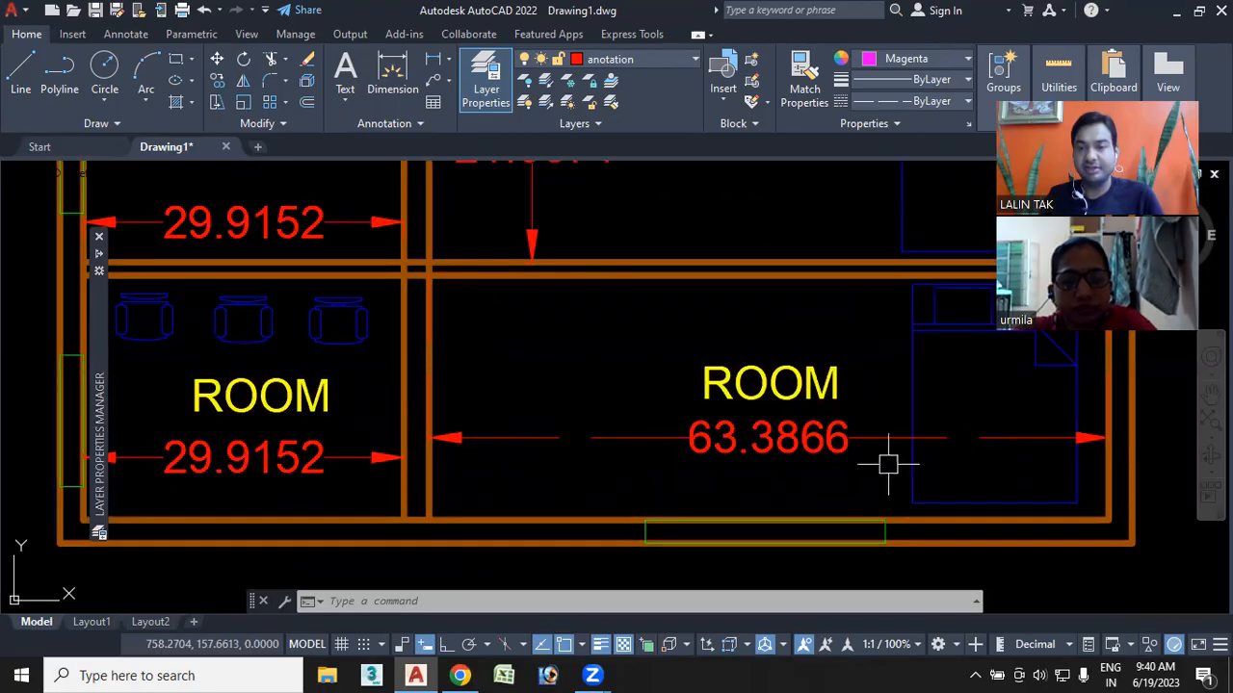
scroll(877, 471, down, 2)
middle_drag(877, 470, 774, 447)
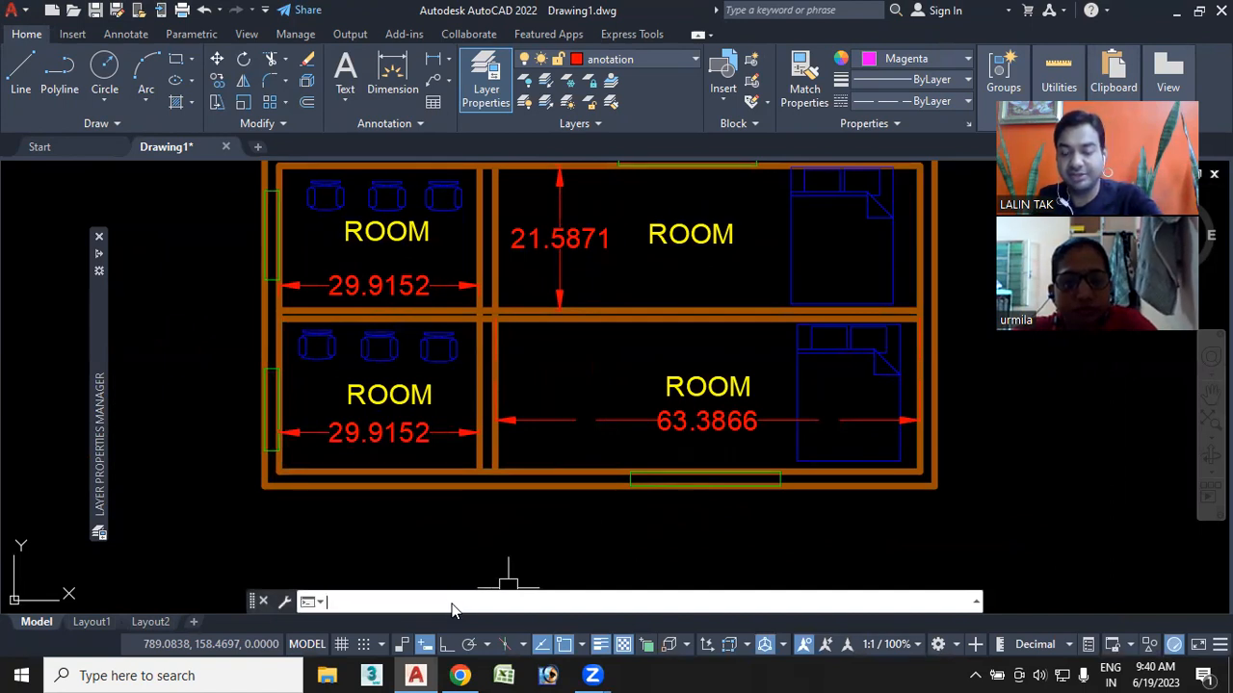
text(TS)
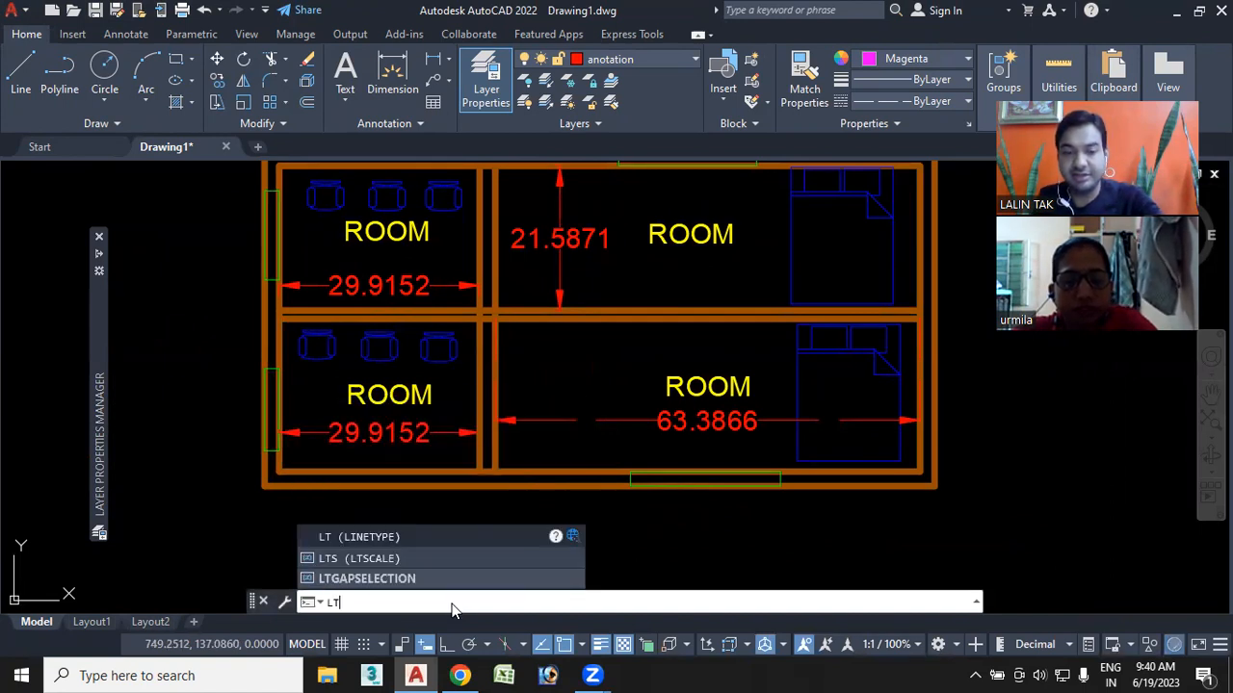
key(Return)
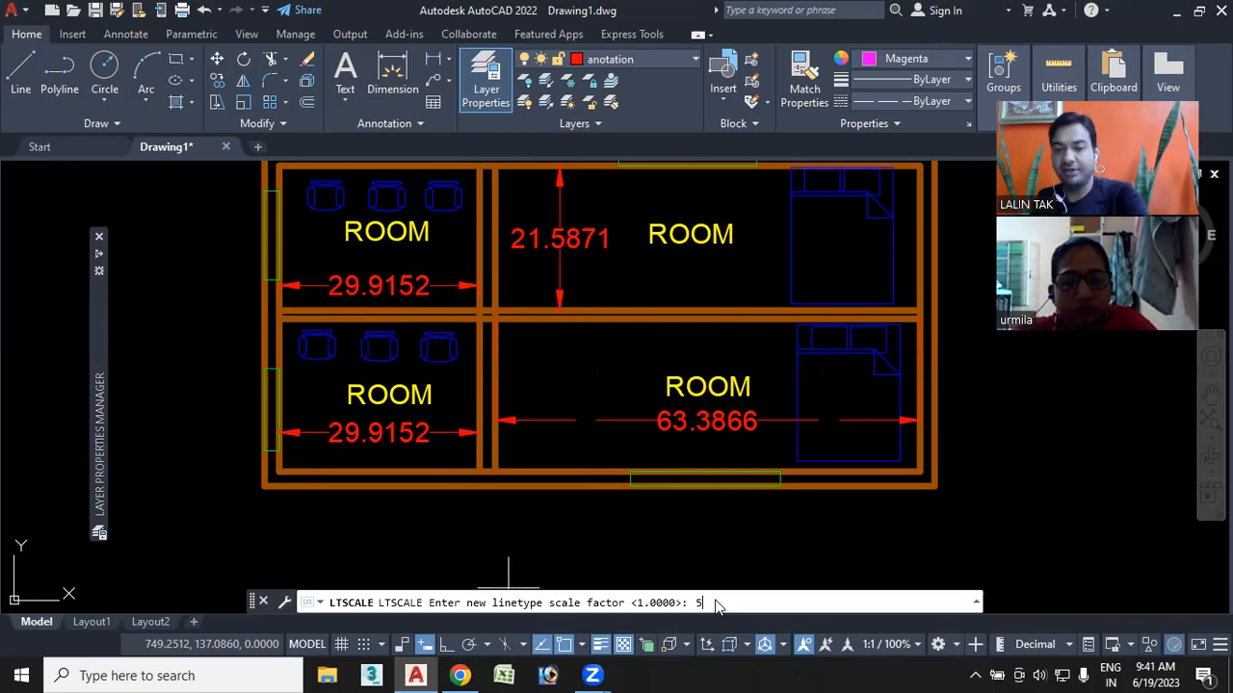
text(5)
key(Return)
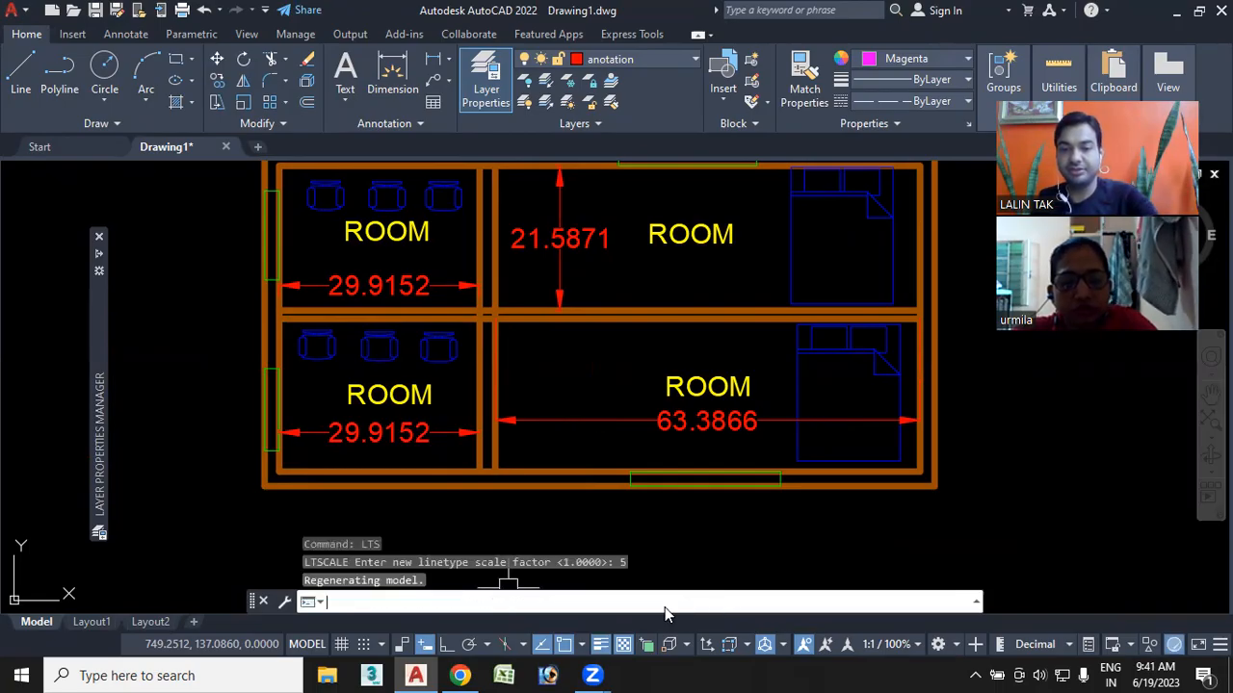
Set the global linetype scale factor to 0.25 and inspect the dashed dimension lines across the plan
key(Return)
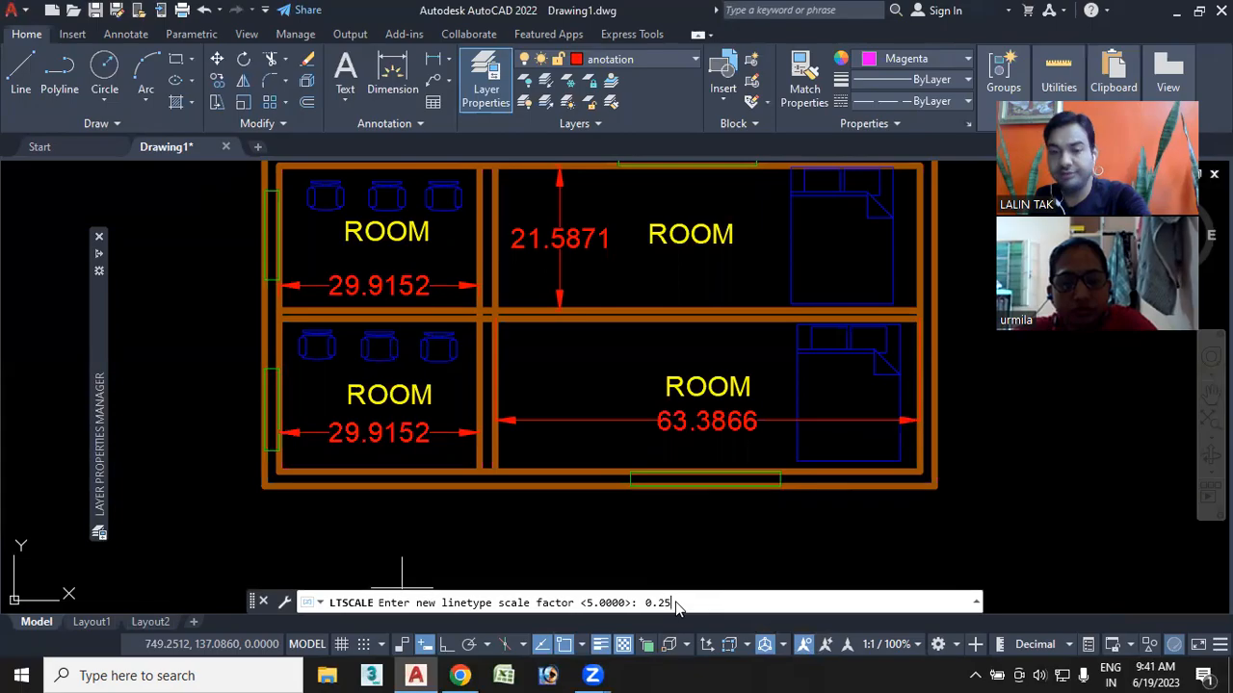
key(Return)
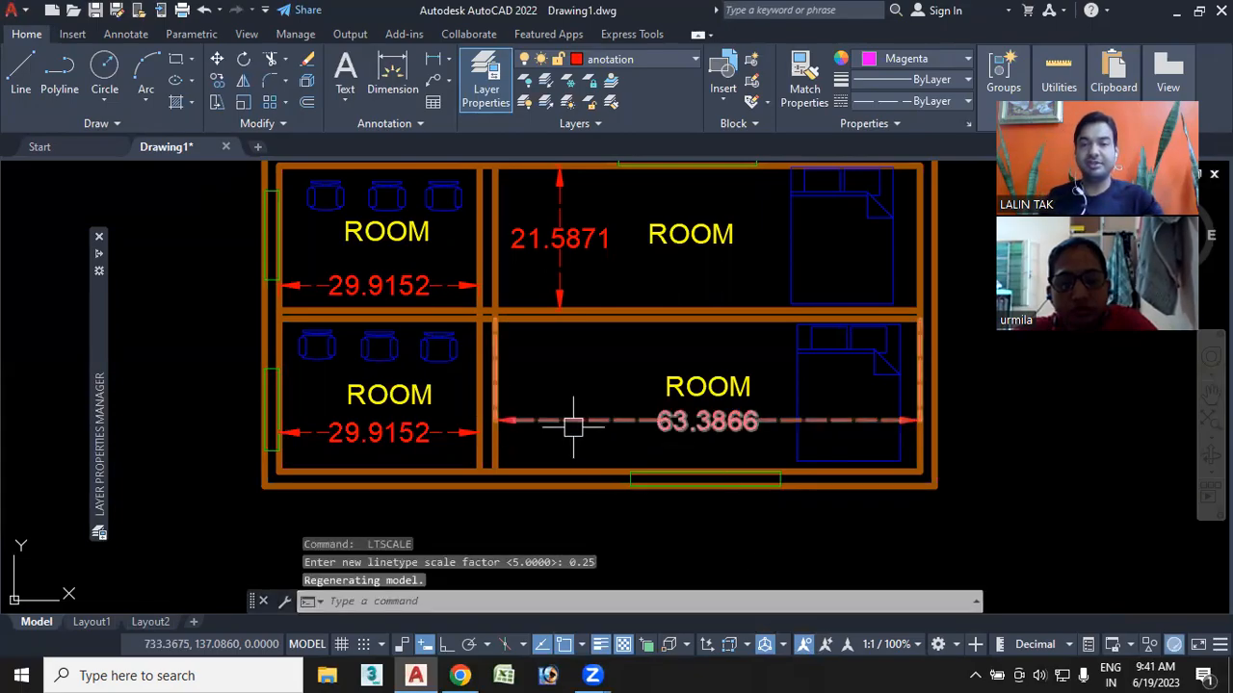
scroll(573, 427, up, 3)
scroll(743, 441, down, 2)
scroll(660, 459, up, 2)
scroll(512, 325, down, 3)
scroll(549, 344, down, 1)
middle_drag(366, 415, 382, 370)
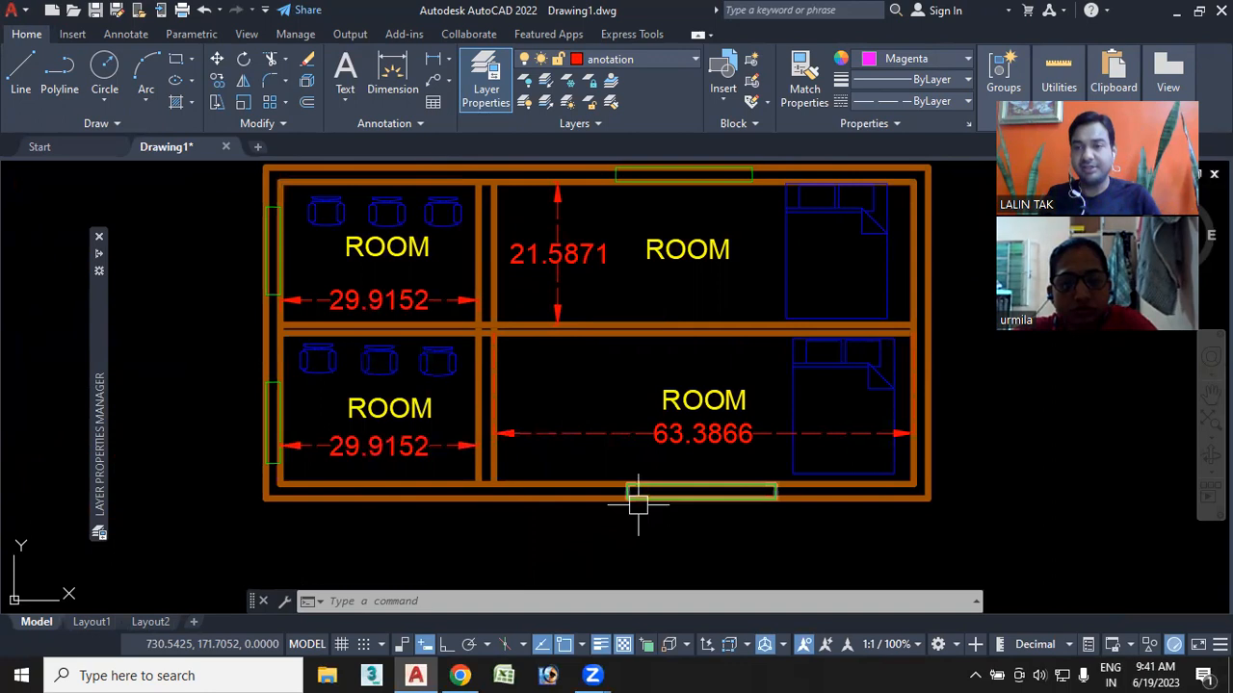
middle_drag(619, 427, 663, 454)
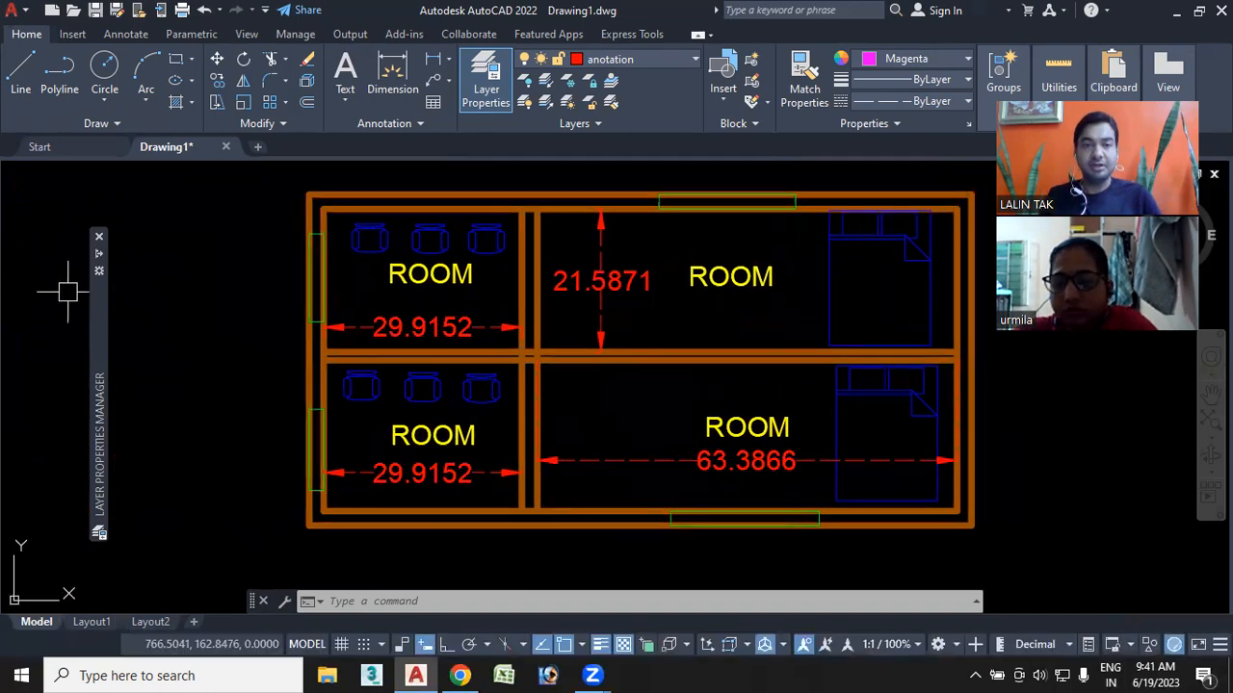
middle_drag(580, 428, 531, 406)
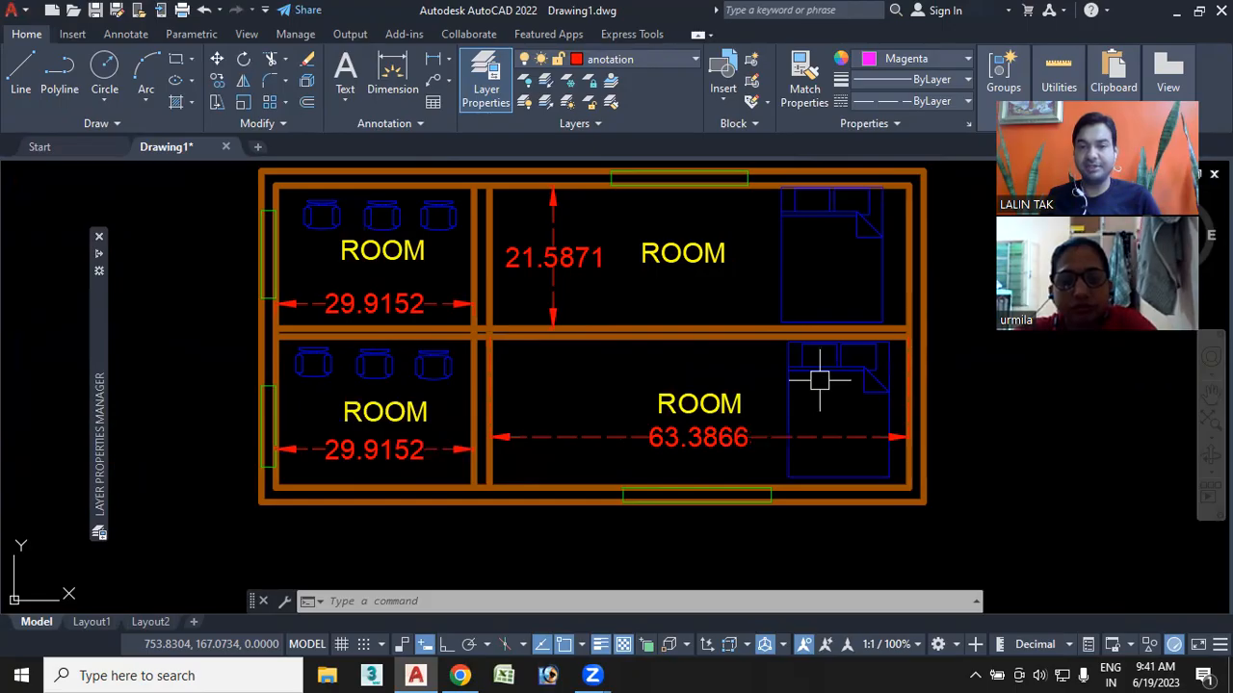
Turn off the interior layer to hide the chairs and beds in the floor plan
mouse_move(97, 256)
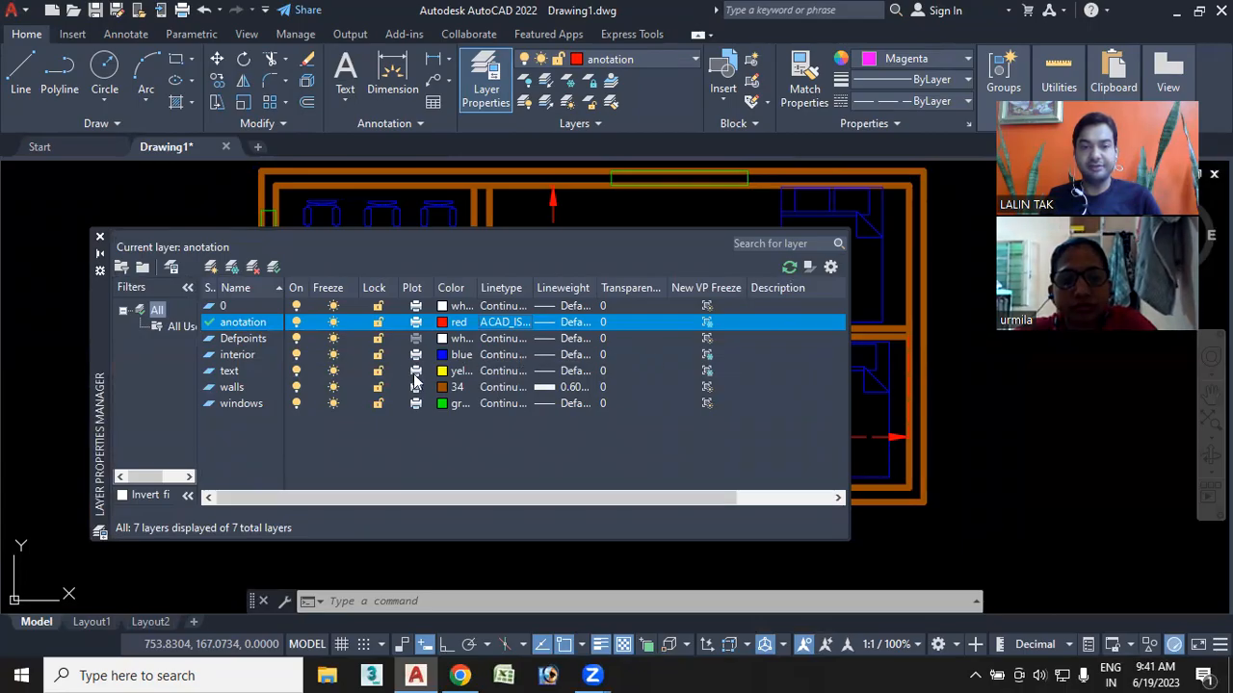
click(297, 355)
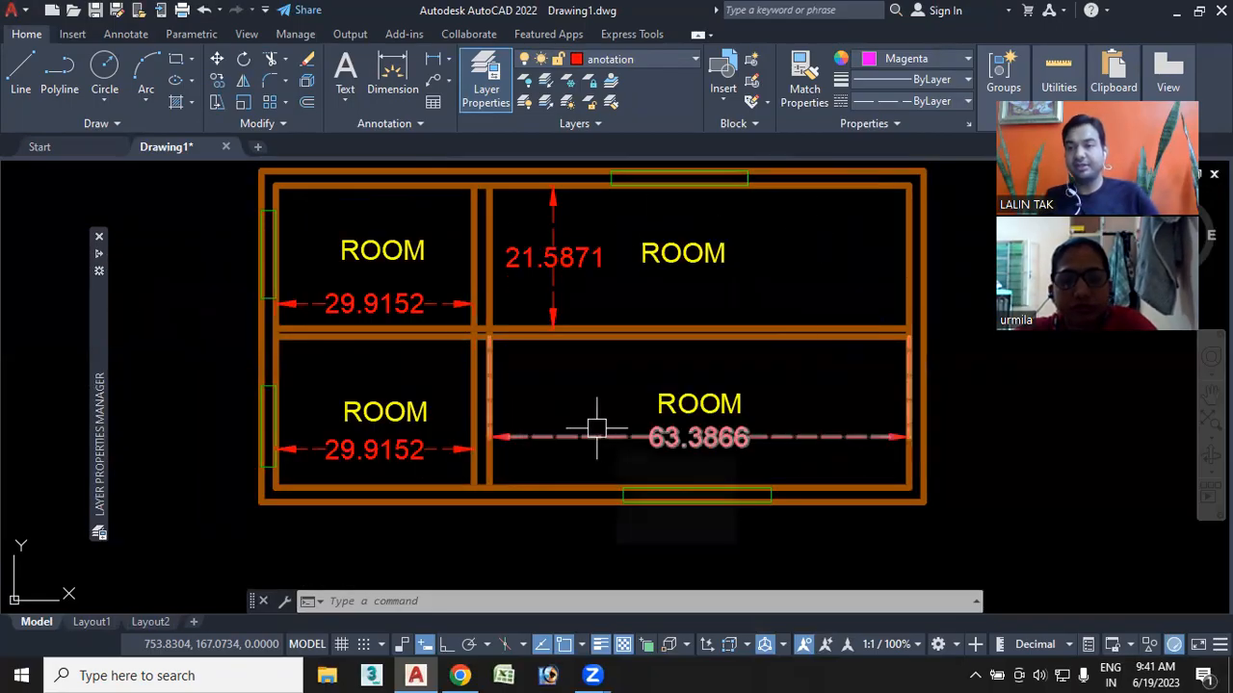
mouse_move(596, 427)
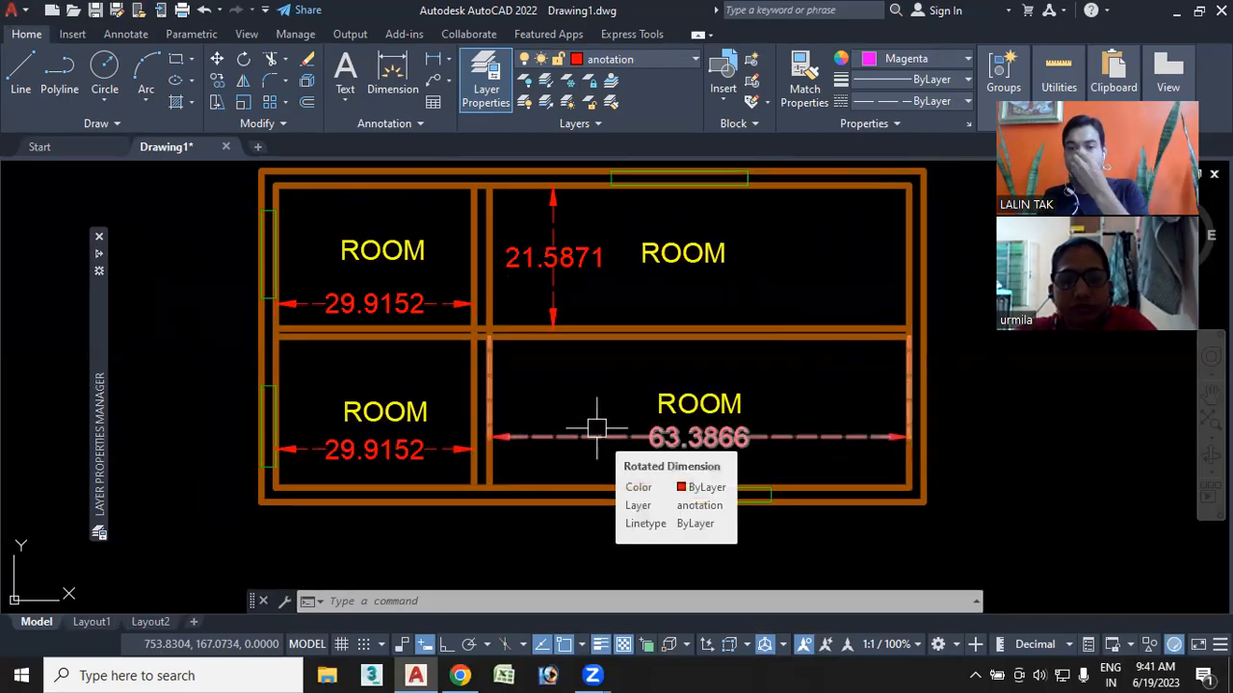
Switch to Layout1, activate its viewport, and shrink the floor plan to sit centrally inside it at a scale of about 0.052
click(91, 621)
click(597, 378)
scroll(597, 390, down, 2)
scroll(593, 392, up, 2)
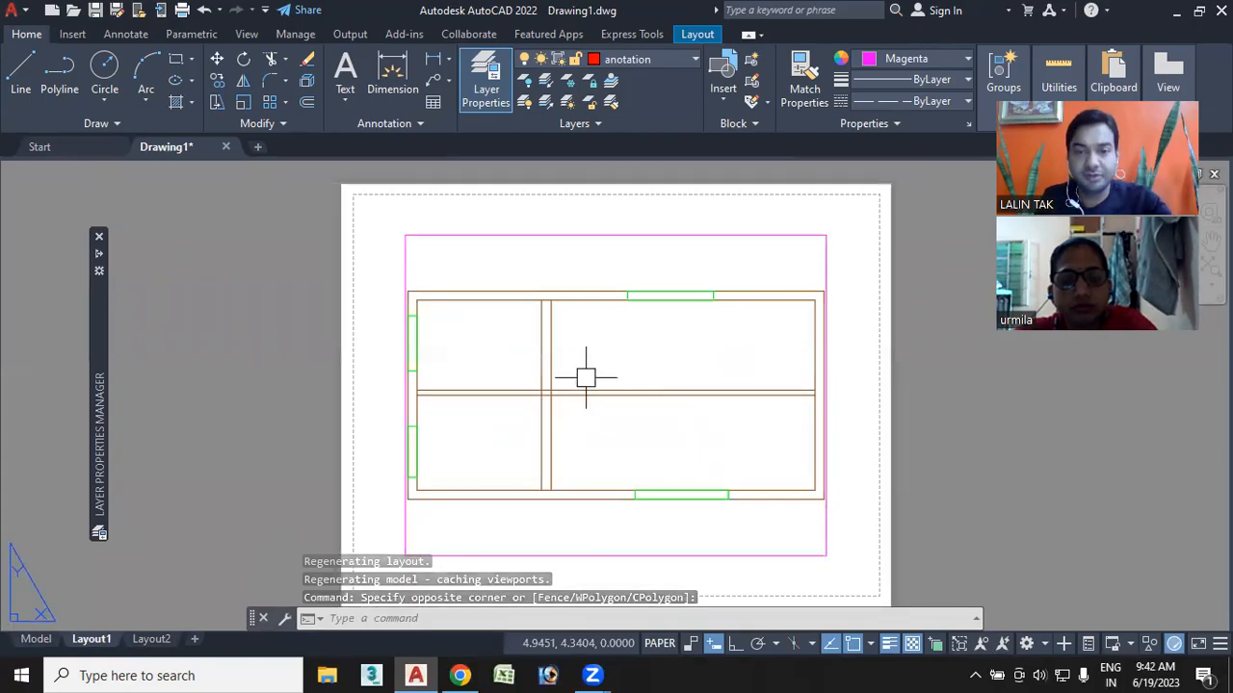
double_click(581, 381)
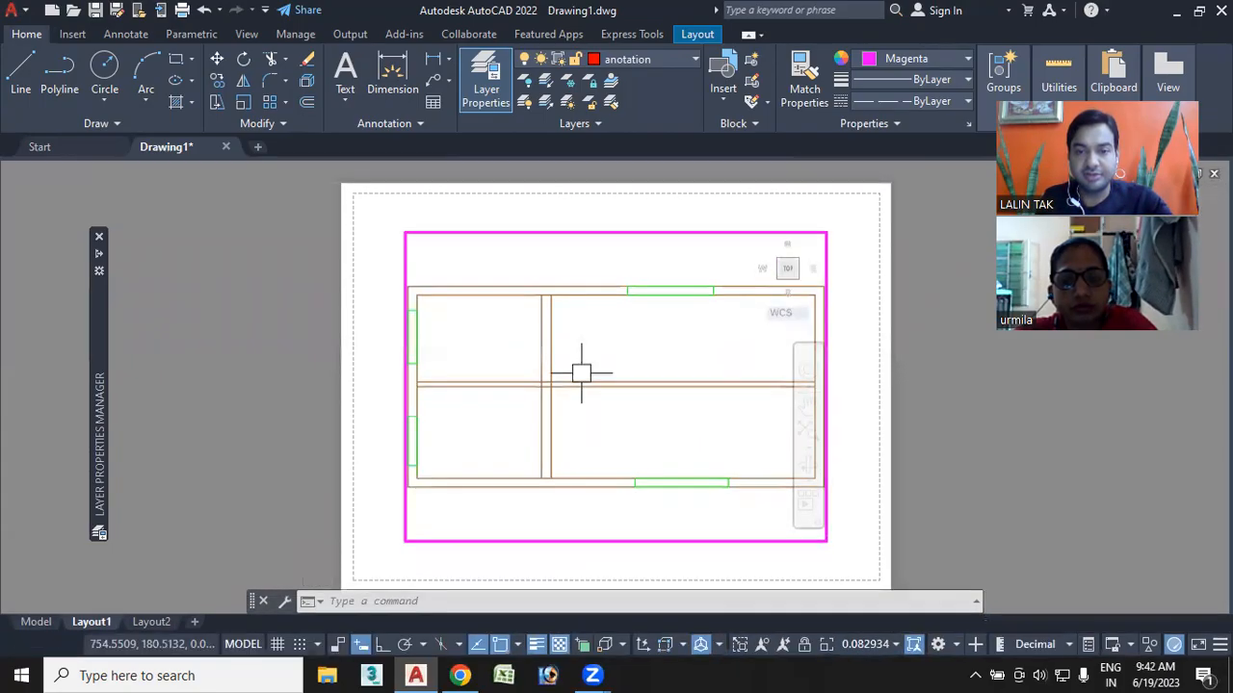
scroll(585, 390, down, 2)
scroll(584, 390, up, 4)
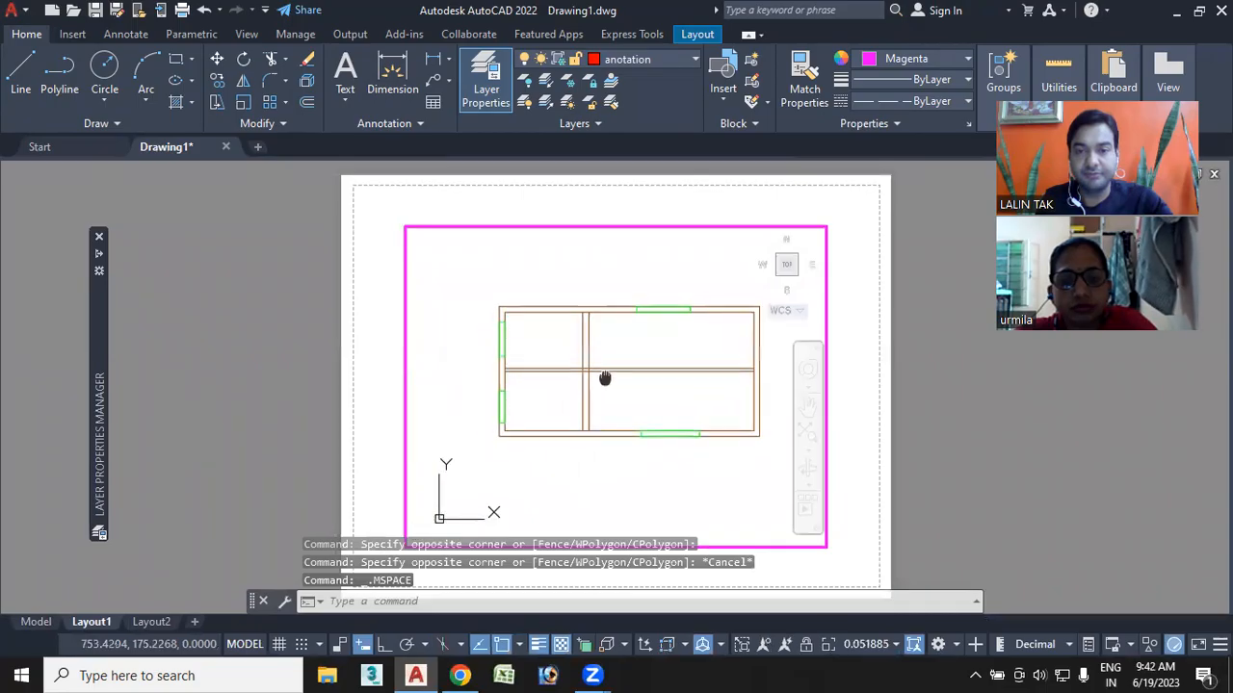
middle_drag(584, 363, 556, 372)
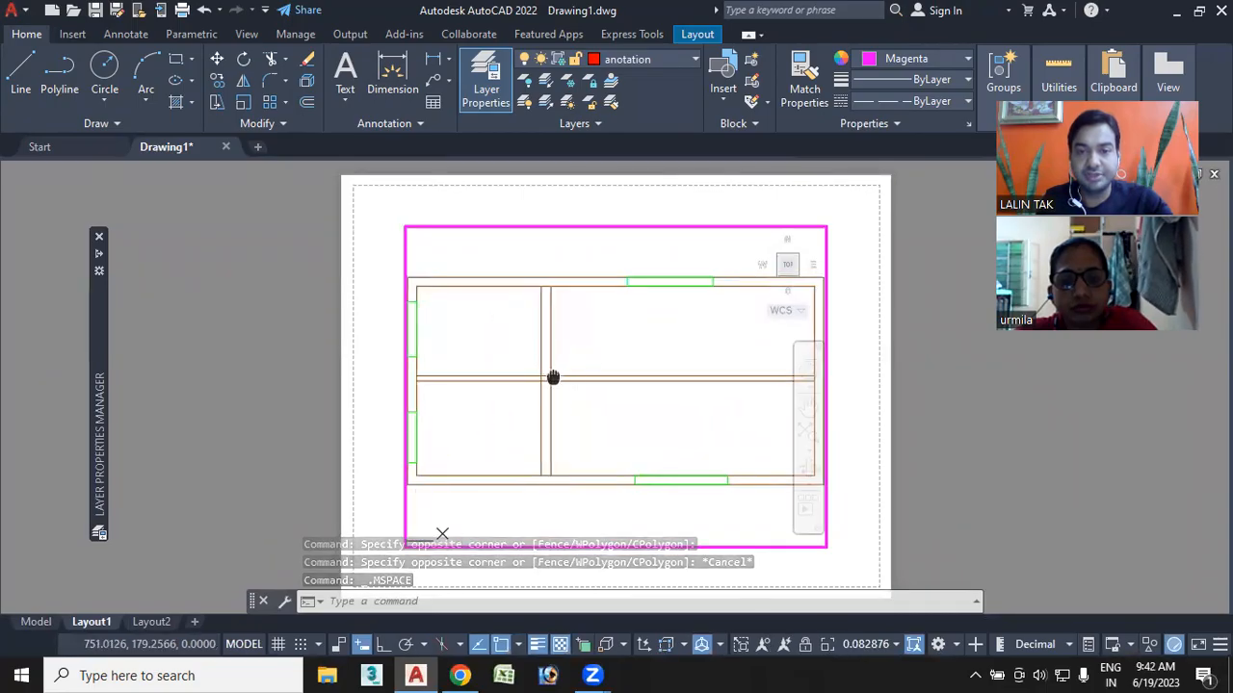
scroll(606, 349, down, 2)
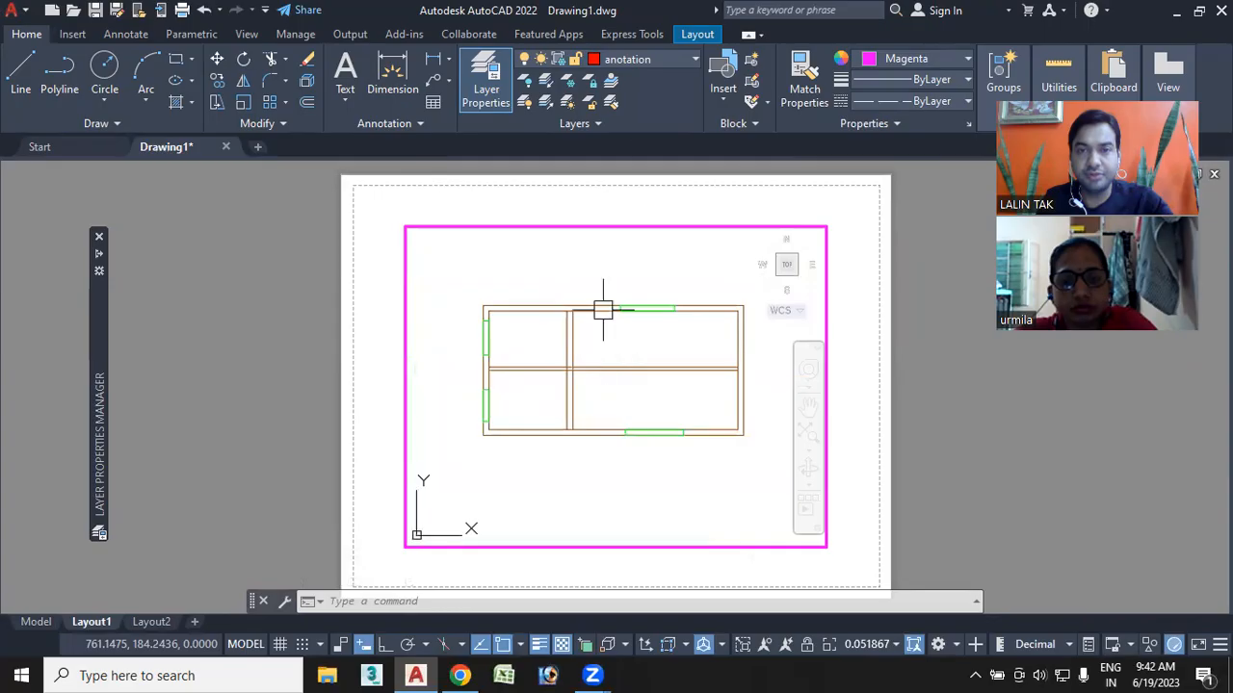
Thaw the text, interior and anotation layers in the current Layout1 viewport
click(669, 57)
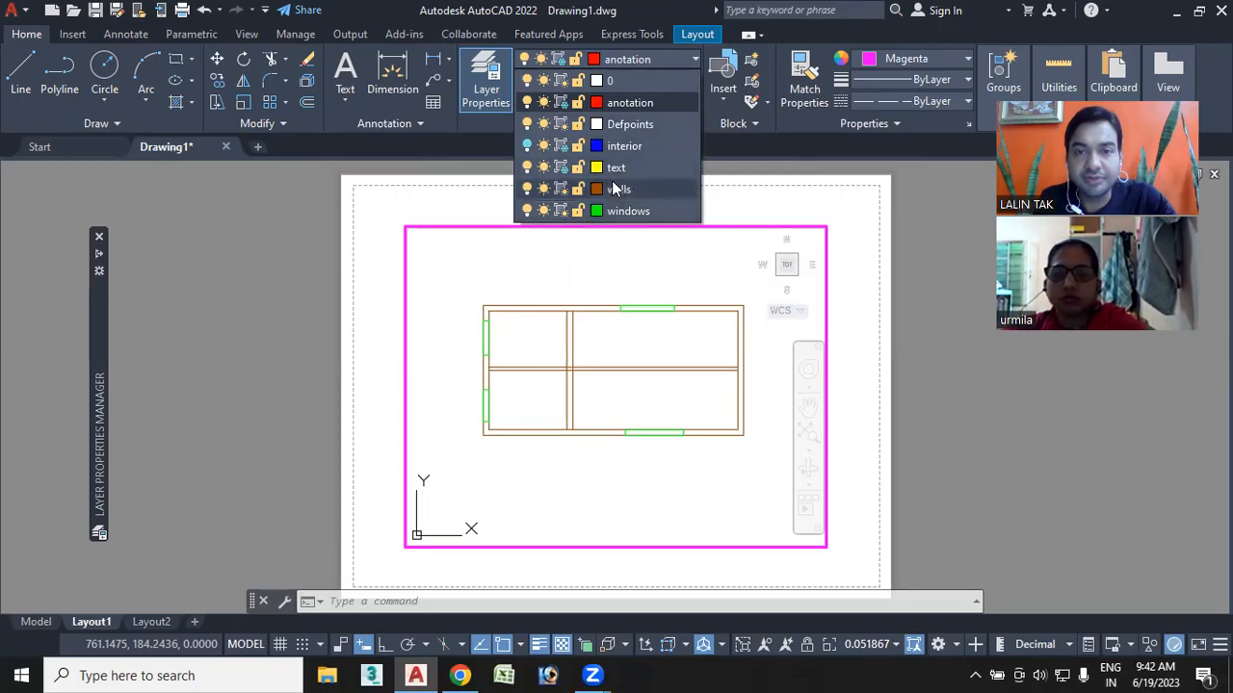
click(561, 167)
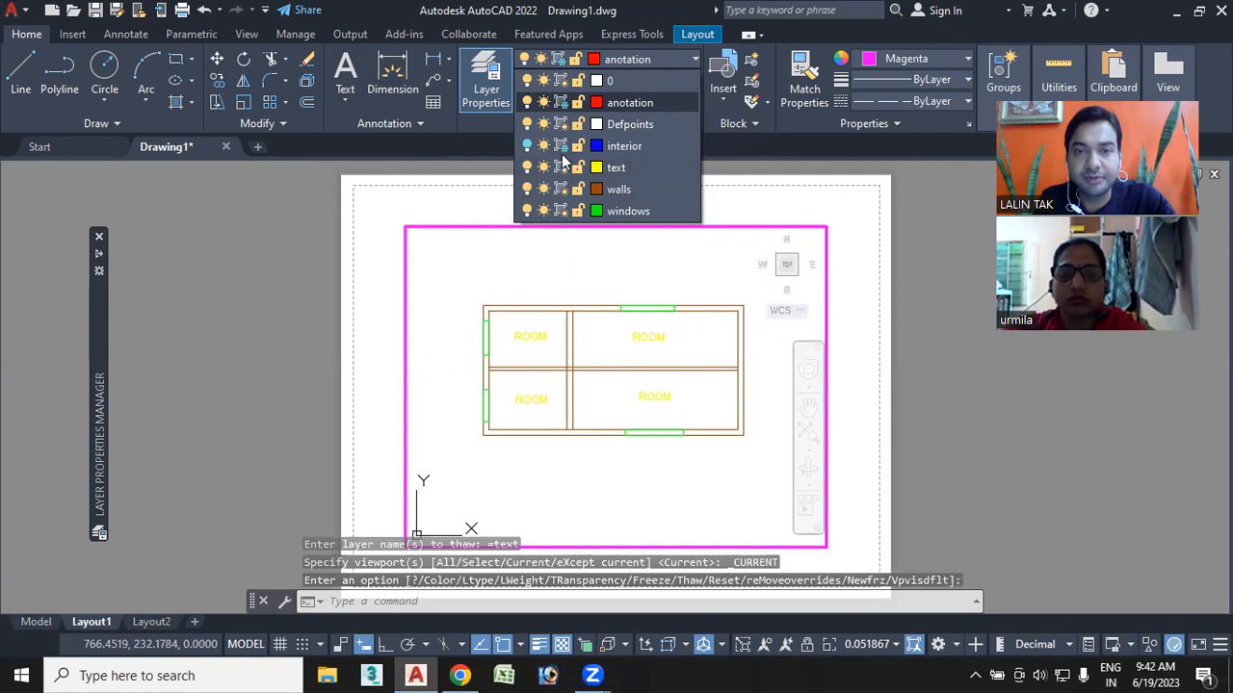
click(562, 147)
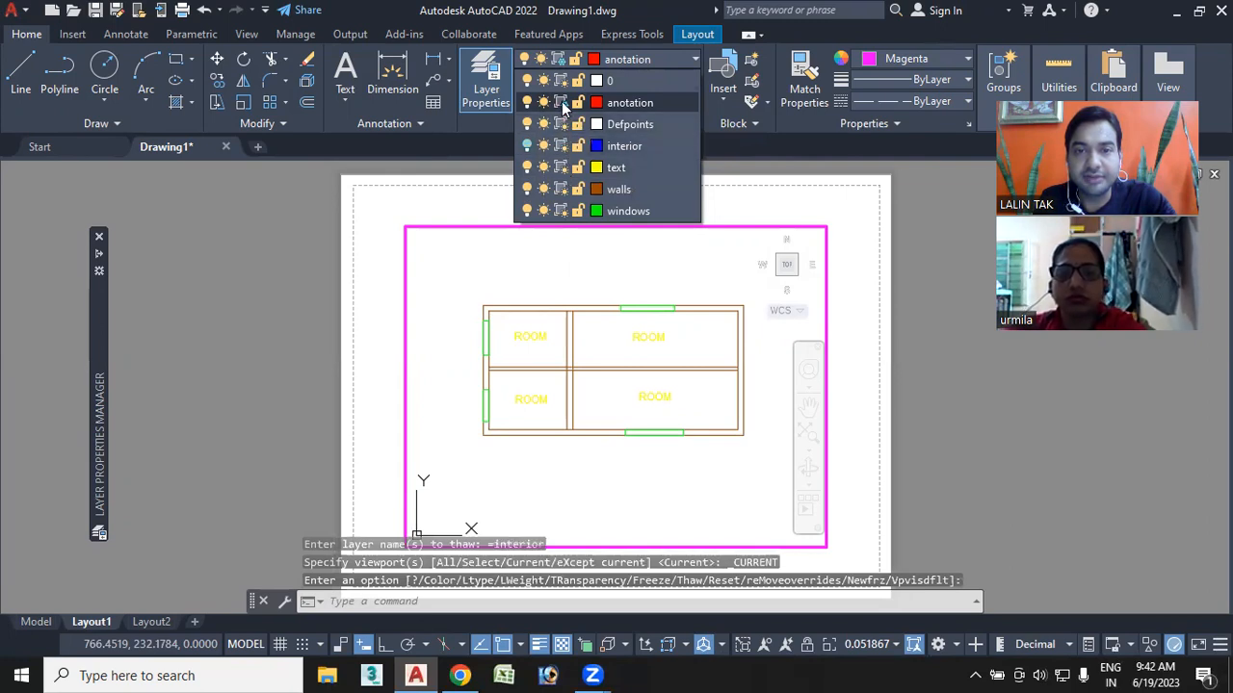
click(562, 102)
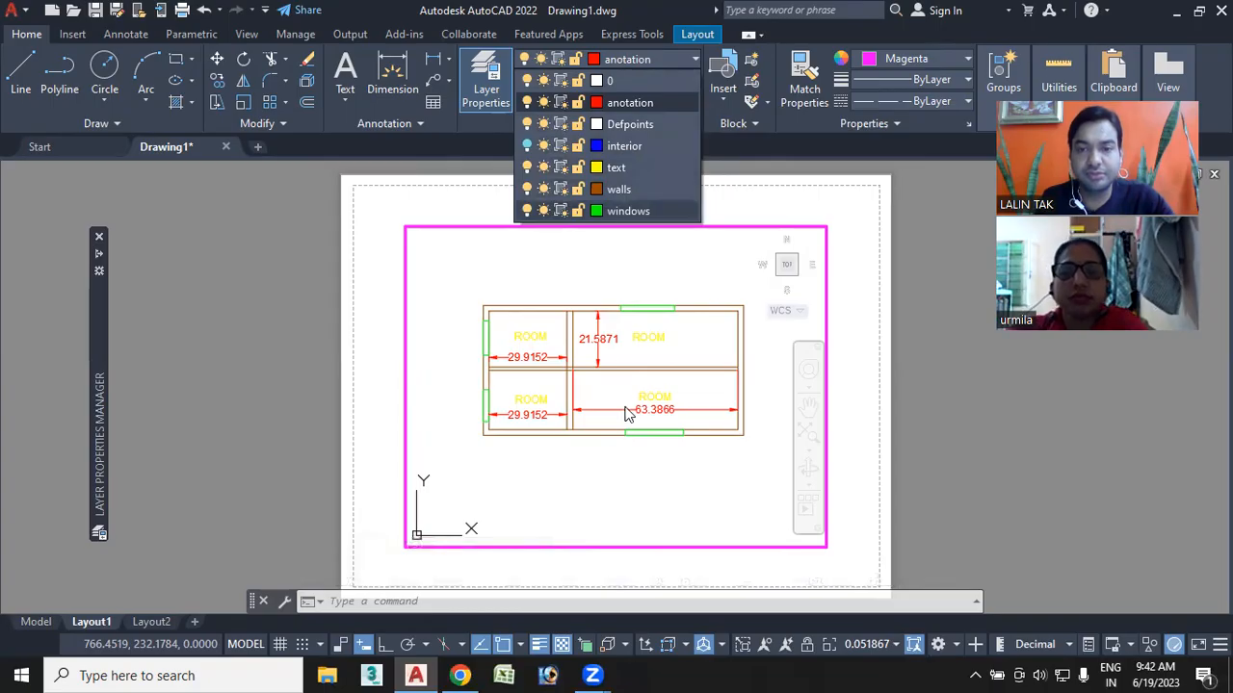
Reposition the floor plan inside the active Layout1 viewport, keeping its scale at about 0.052
click(608, 464)
scroll(600, 376, up, 2)
middle_drag(616, 369, 510, 393)
scroll(652, 418, down, 3)
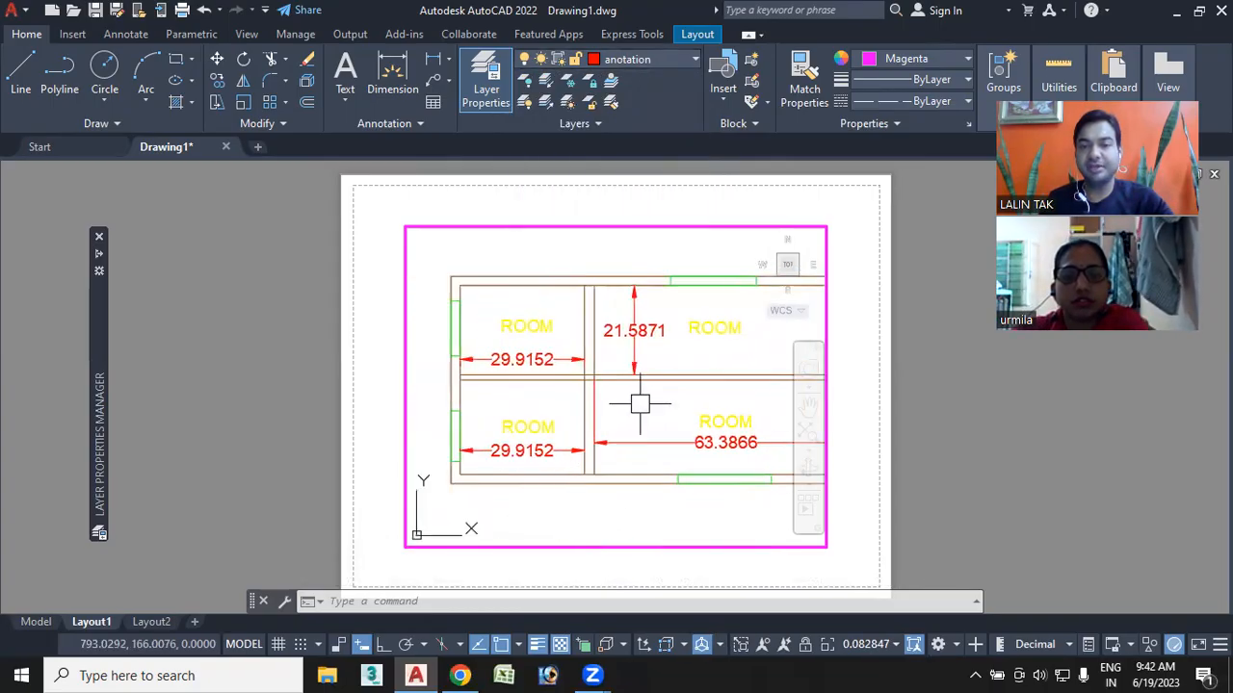
scroll(636, 410, down, 1)
middle_drag(636, 411, 613, 413)
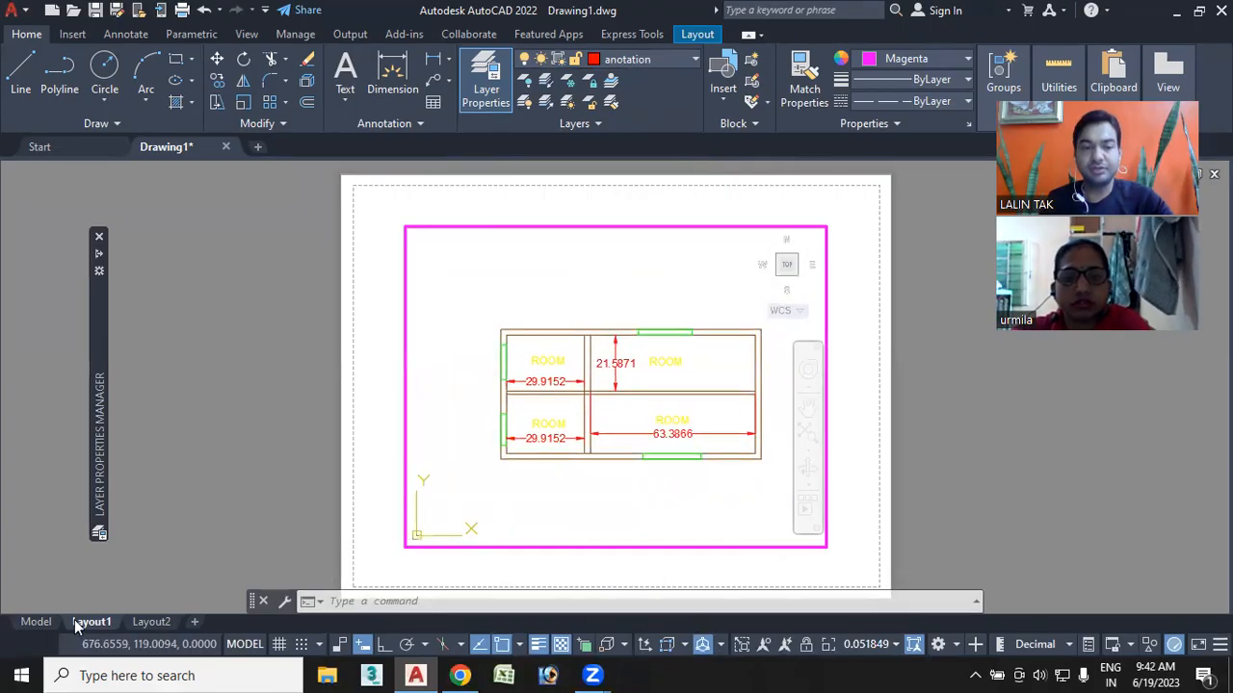
Switch to model space and turn off the current anotation layer to hide the plan's dimensions
click(36, 621)
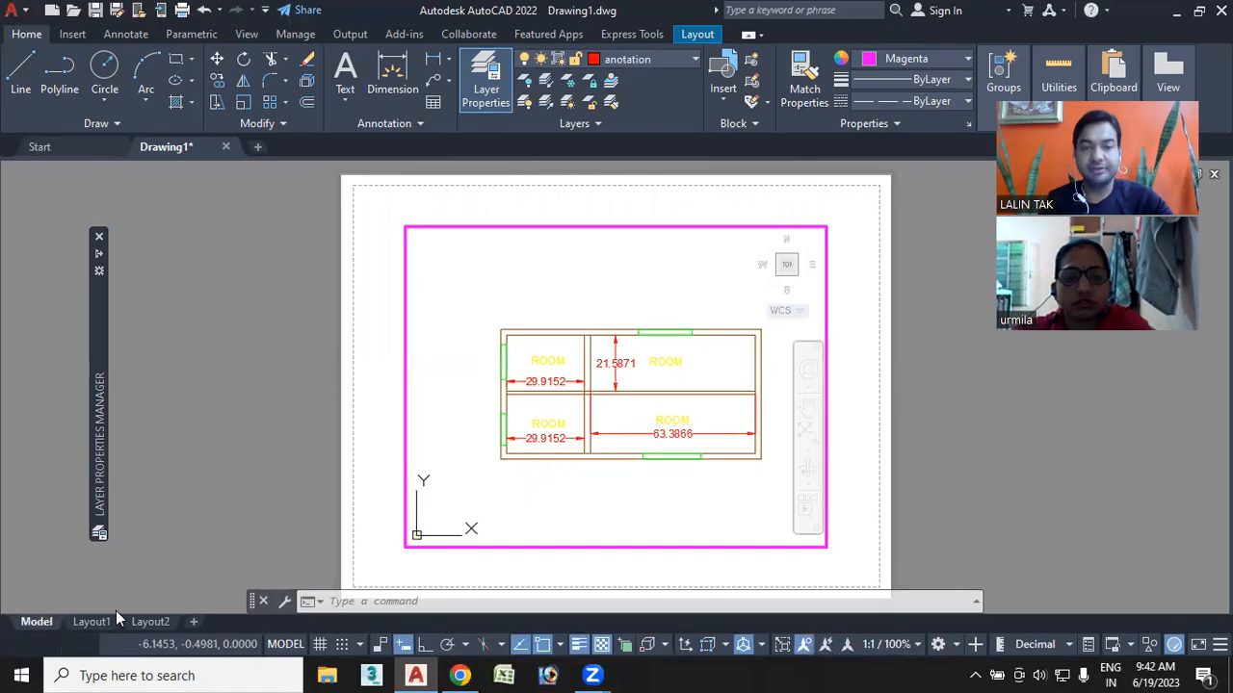
middle_drag(565, 366, 572, 395)
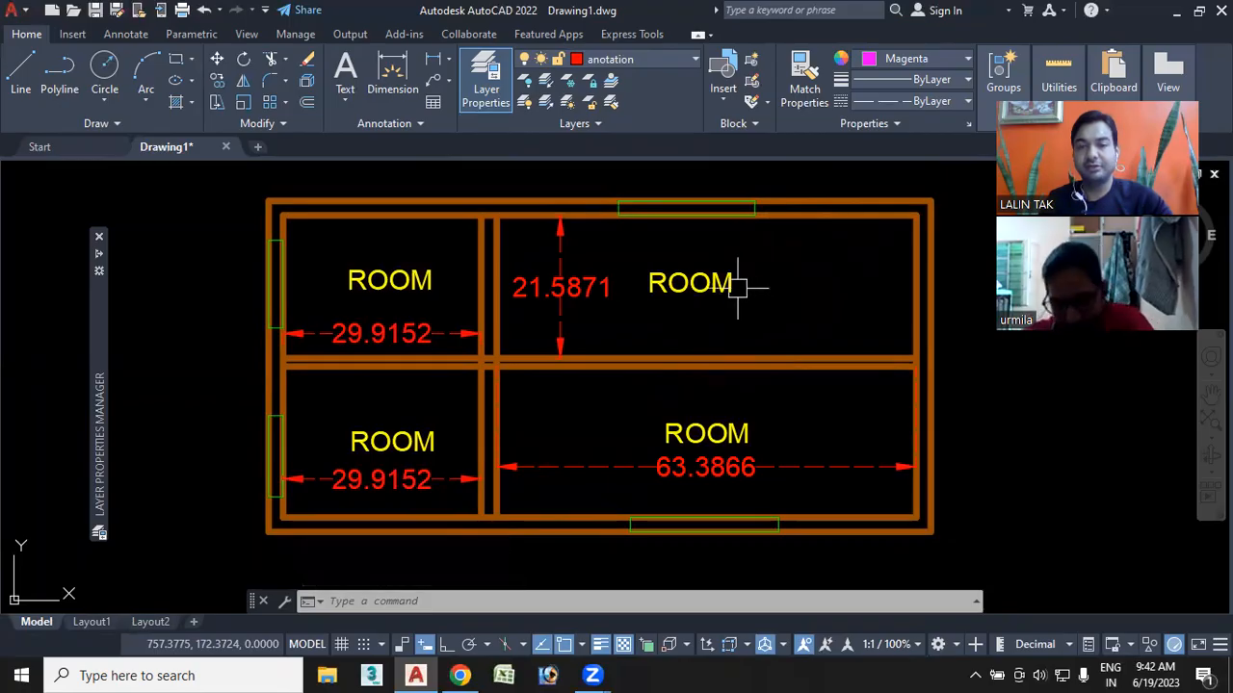
click(653, 481)
key(Escape)
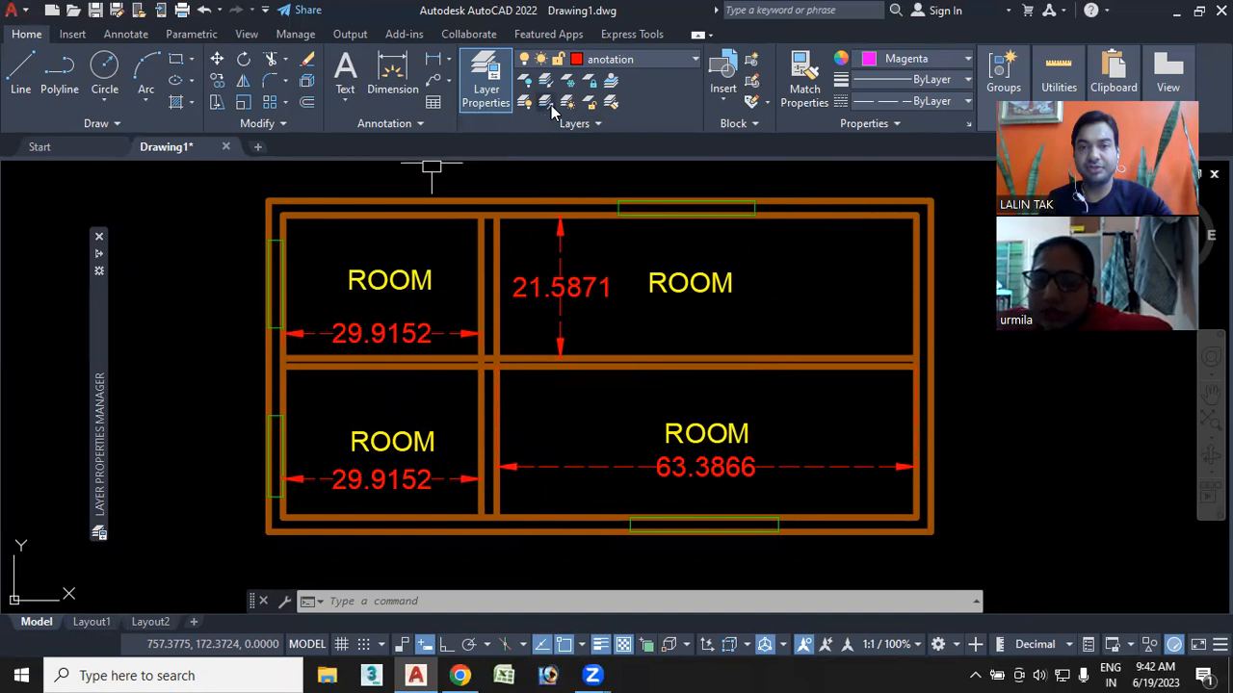
mouse_move(100, 262)
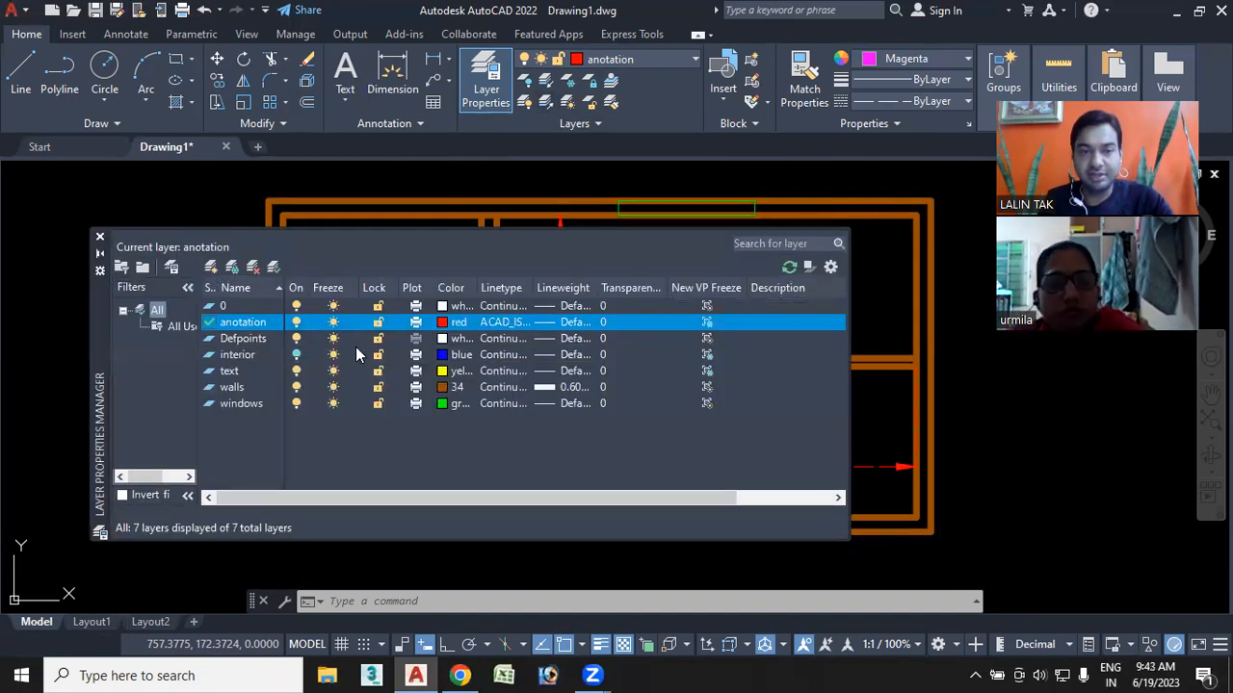
click(295, 323)
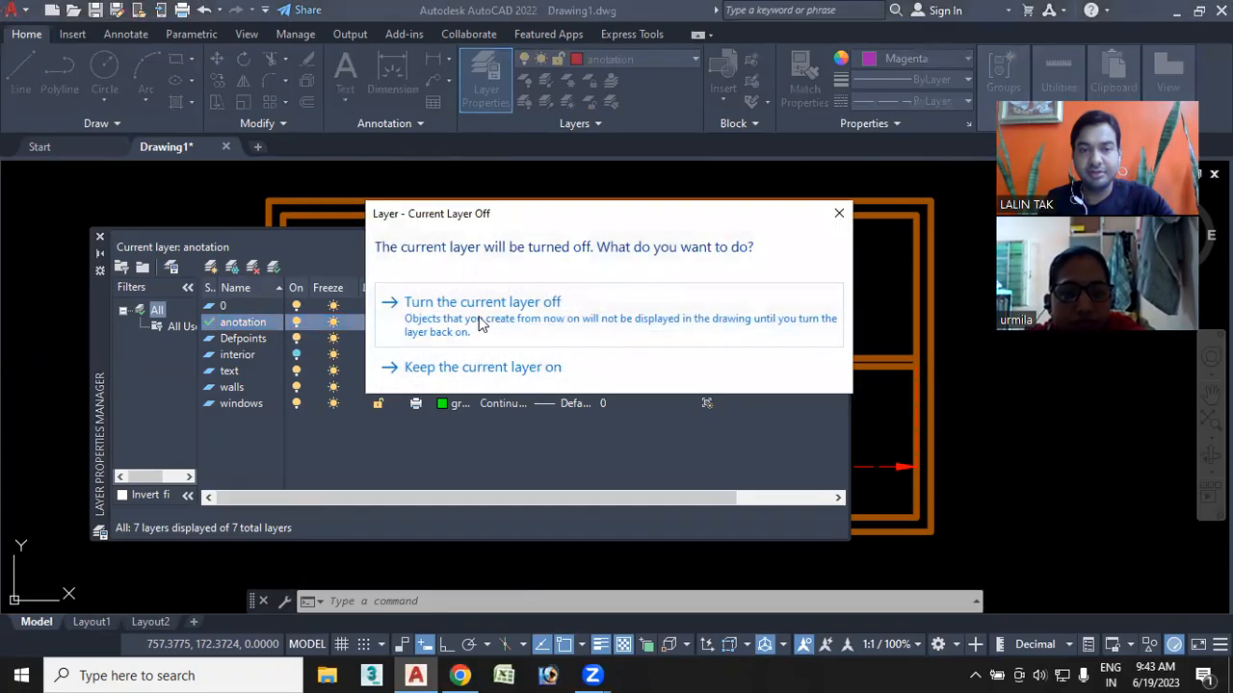
click(472, 329)
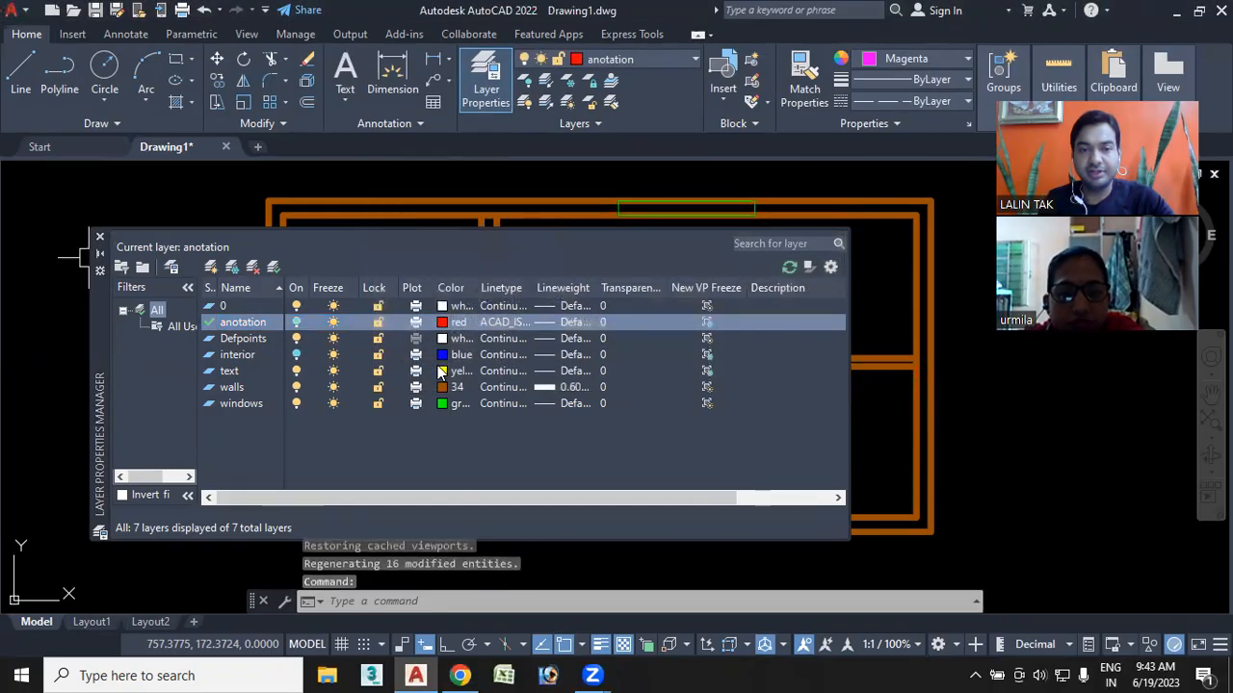
Turn on the interior layer and turn off the text layer to show the furniture without room labels
click(296, 355)
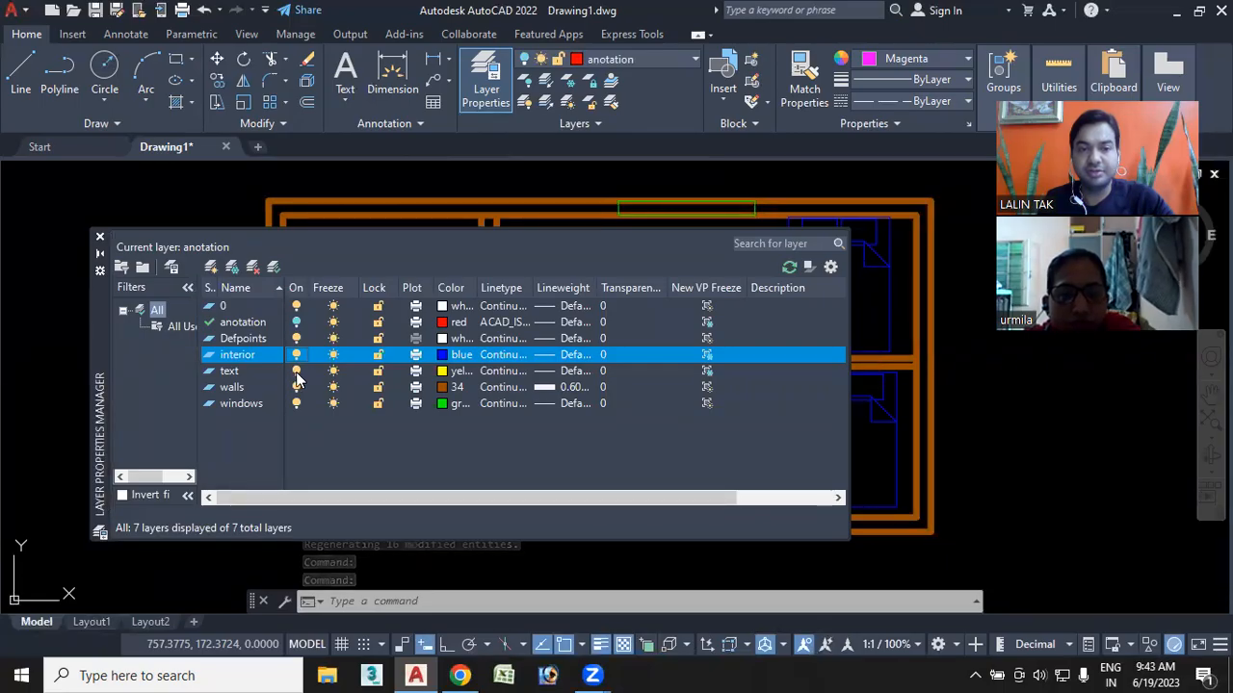
click(297, 373)
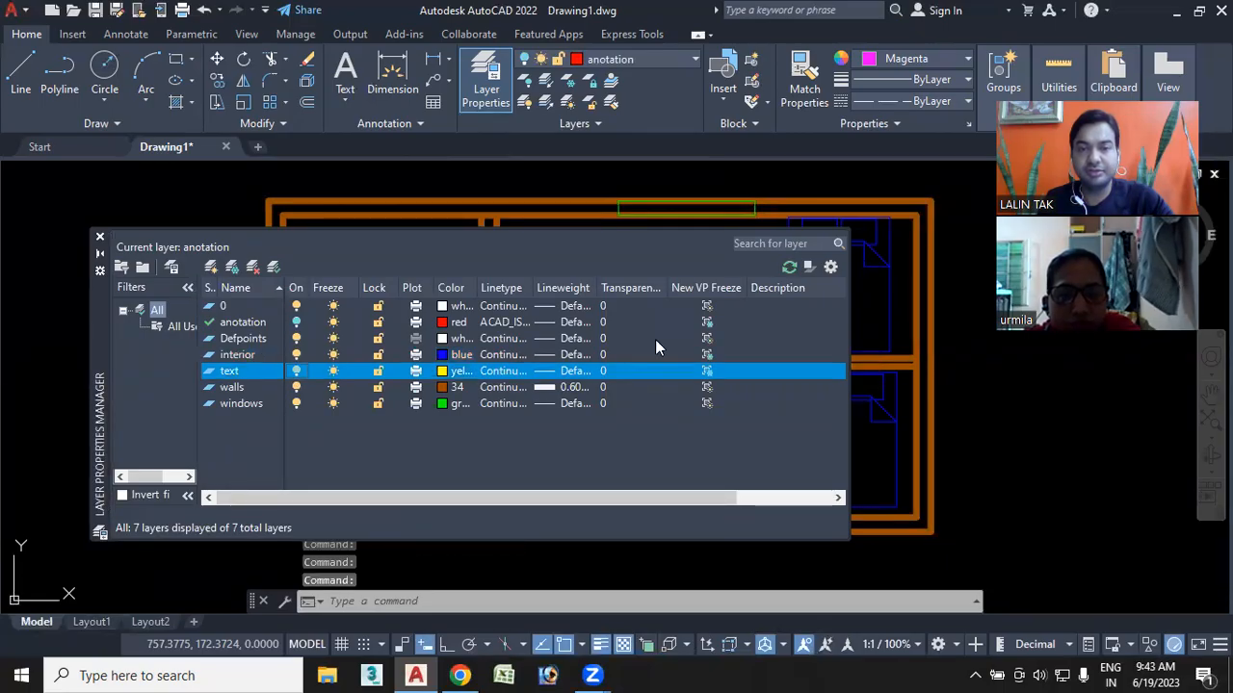
click(99, 254)
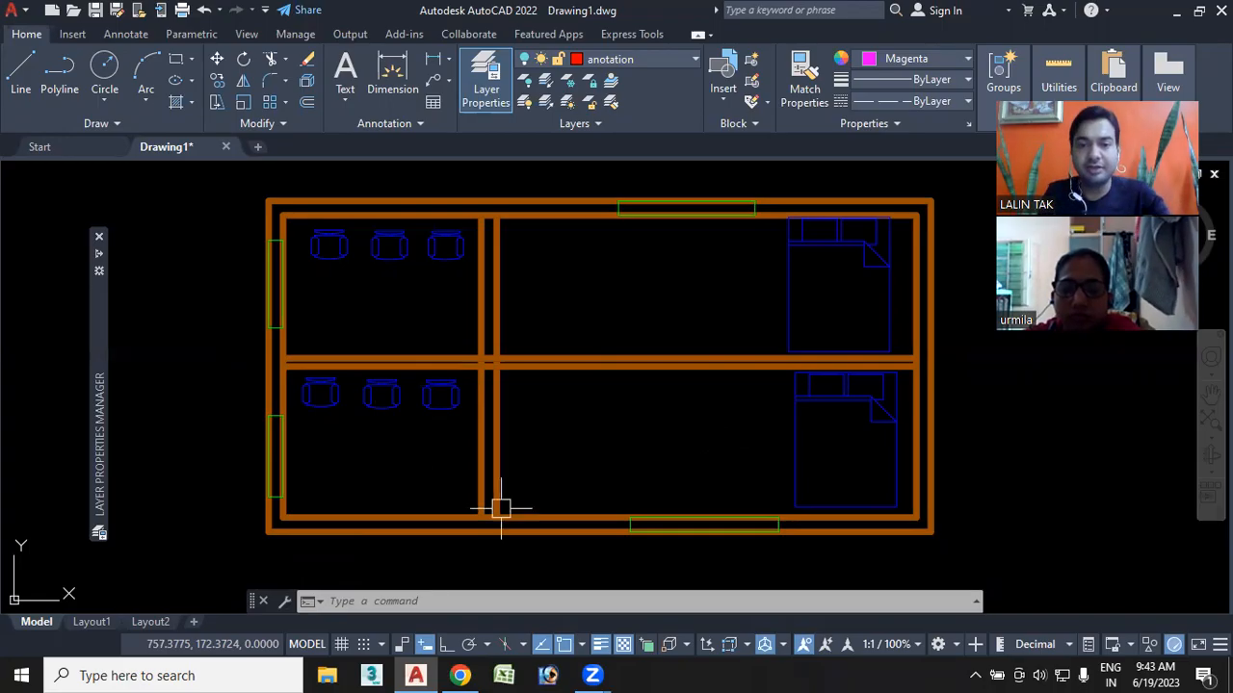
scroll(591, 374, down, 2)
scroll(516, 361, up, 2)
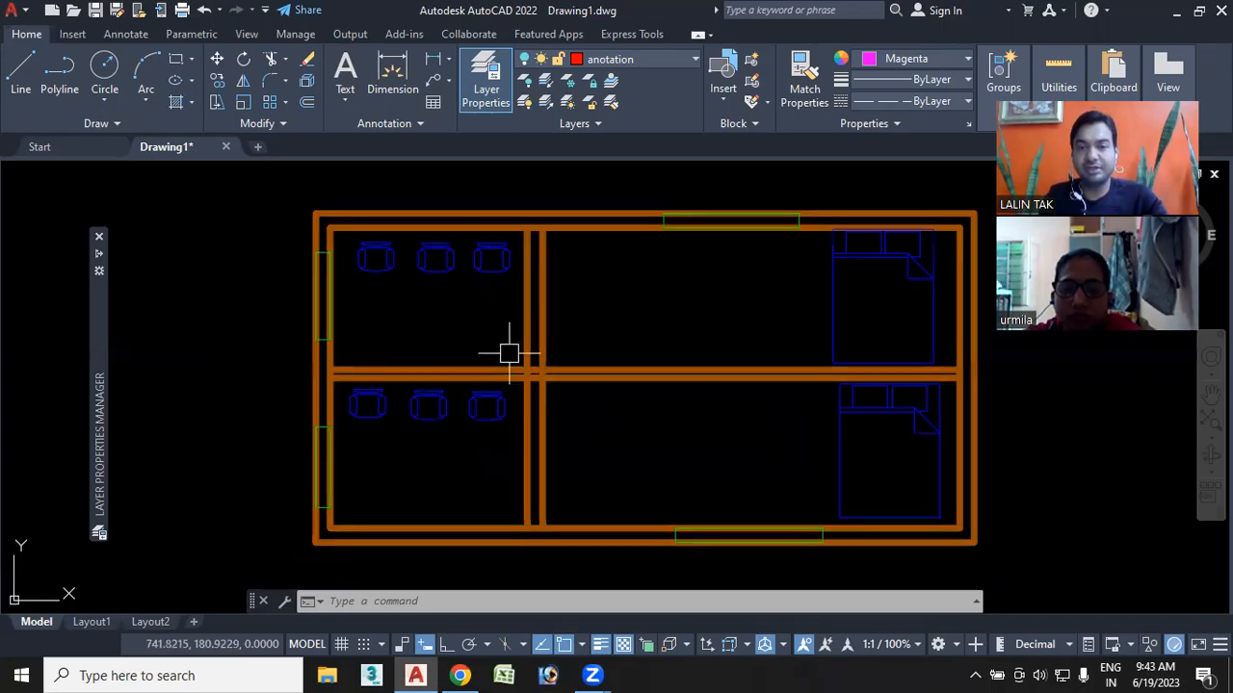
Turn the text and anotation layers back on in model space
mouse_move(110, 262)
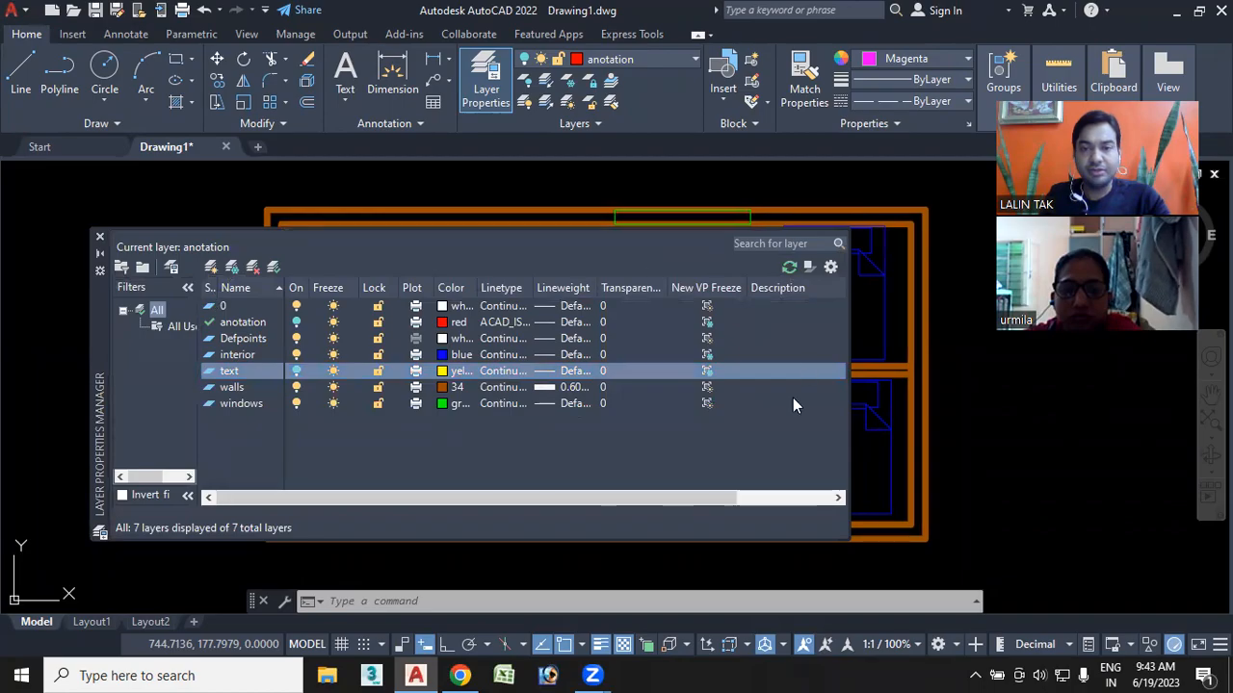
click(296, 373)
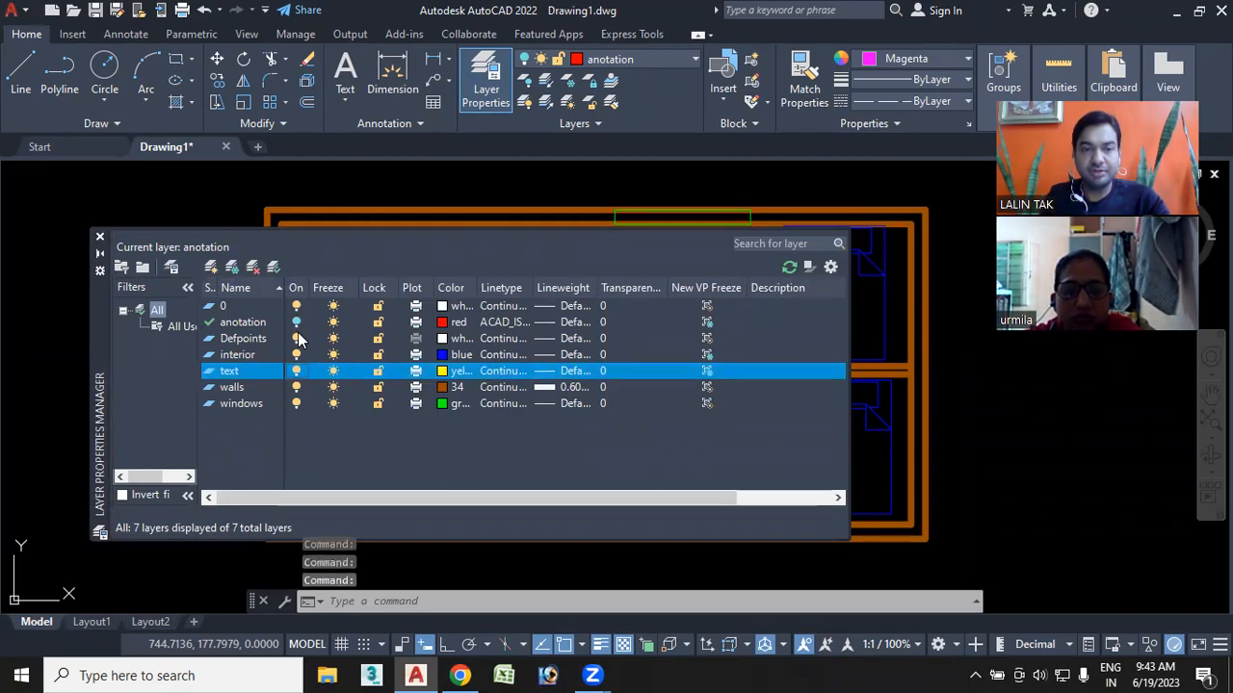
click(298, 323)
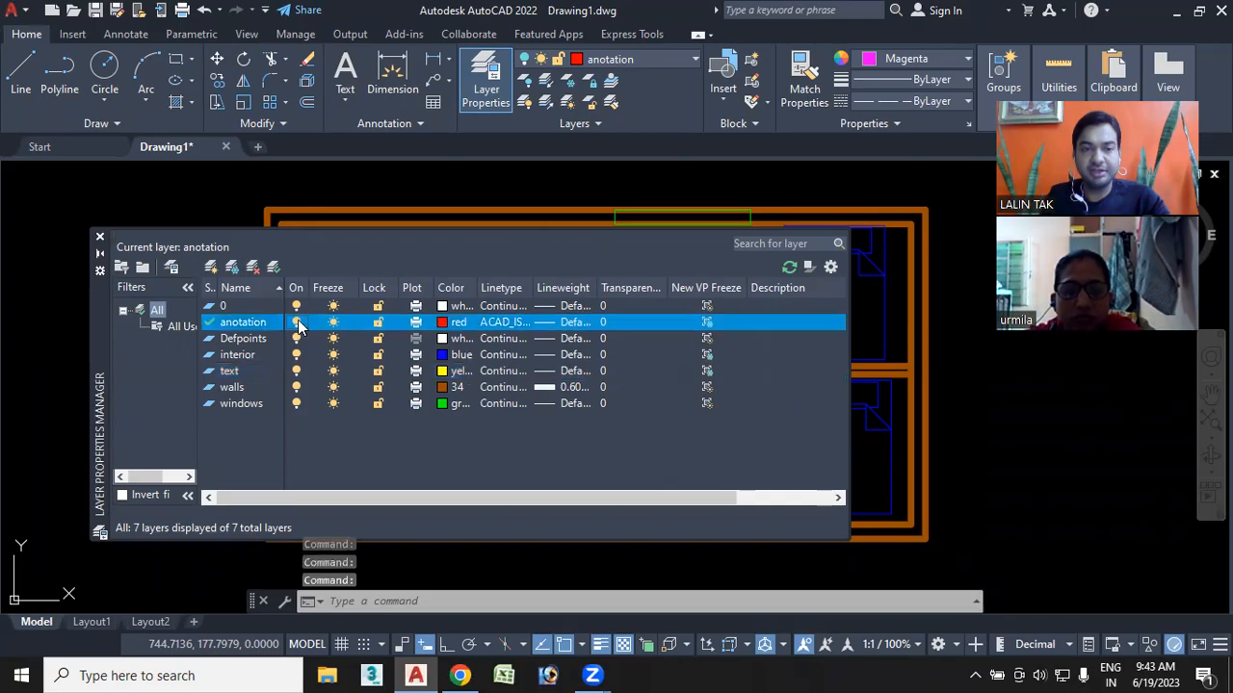
Narrow the Layer Properties Manager palette so that more of the floor plan is uncovered
click(247, 342)
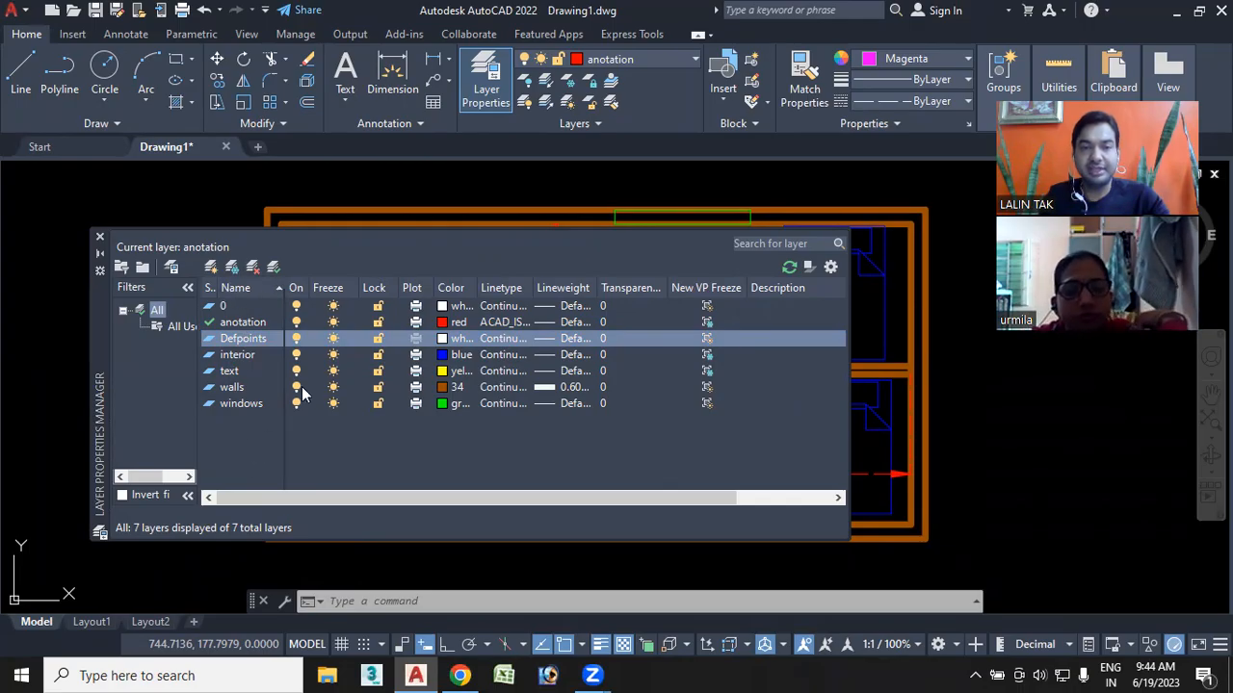
click(341, 442)
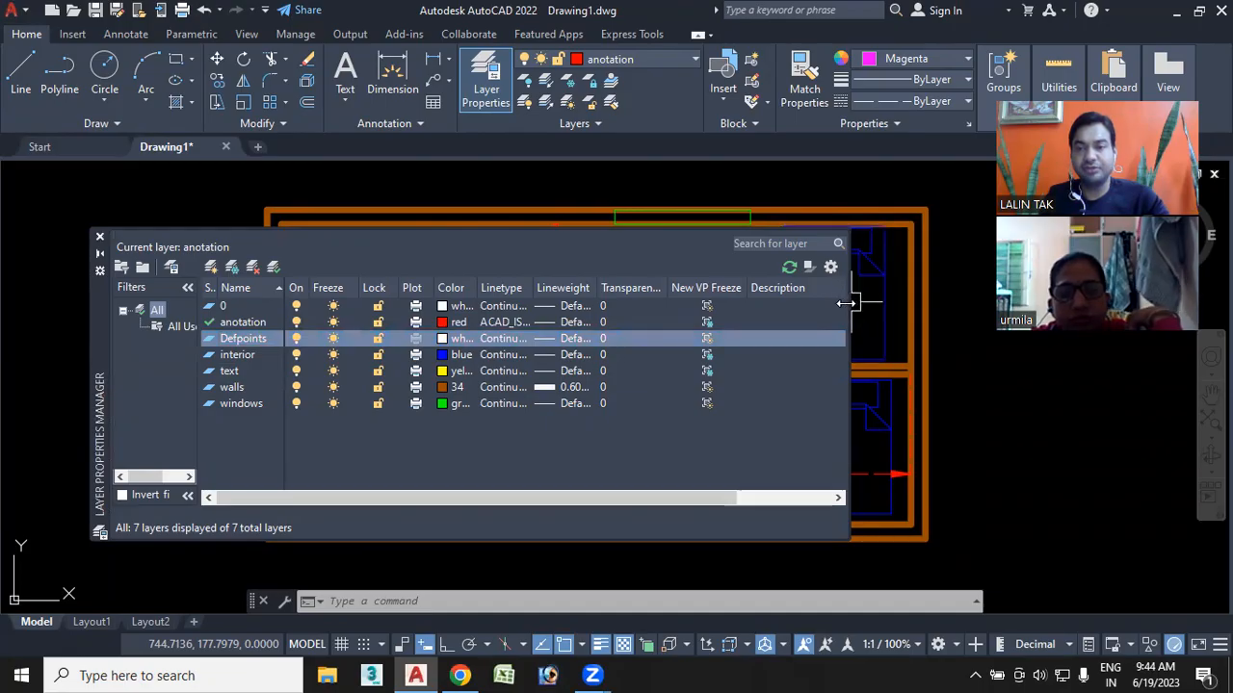
drag(844, 304, 496, 304)
mouse_move(662, 409)
middle_down()
mouse_move(800, 412)
mouse_move(784, 401)
mouse_move(817, 348)
middle_up()
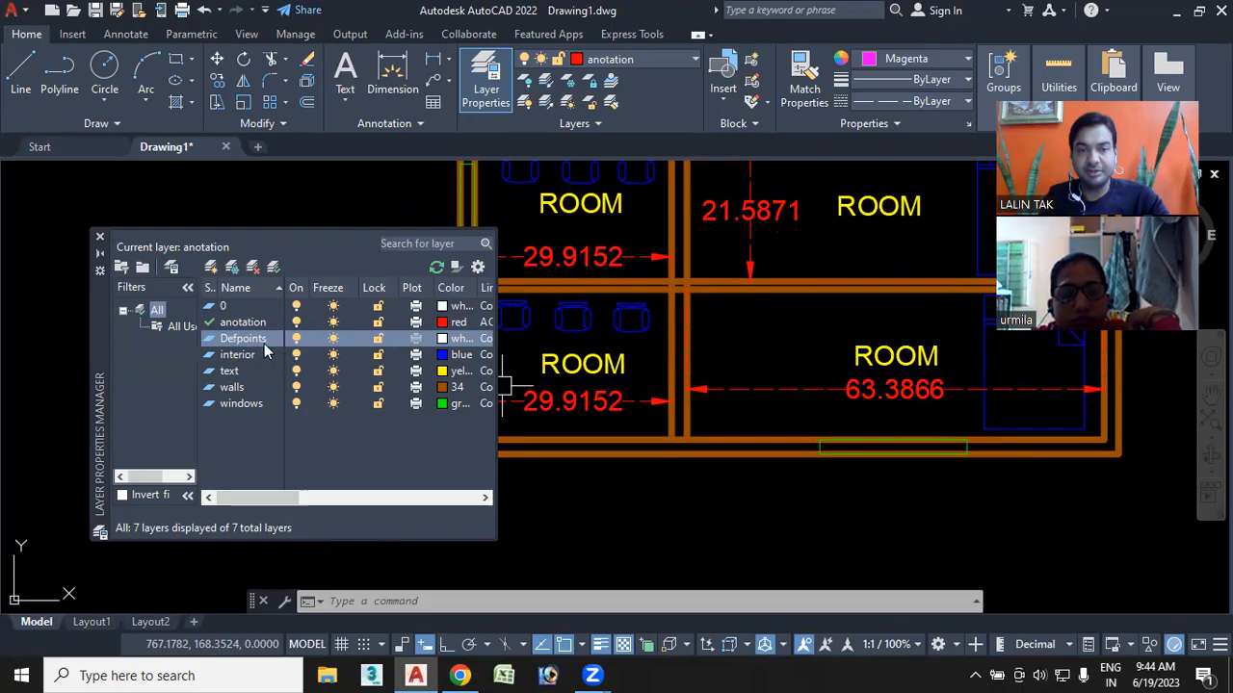
Freeze the interior layer and thaw it again
click(334, 356)
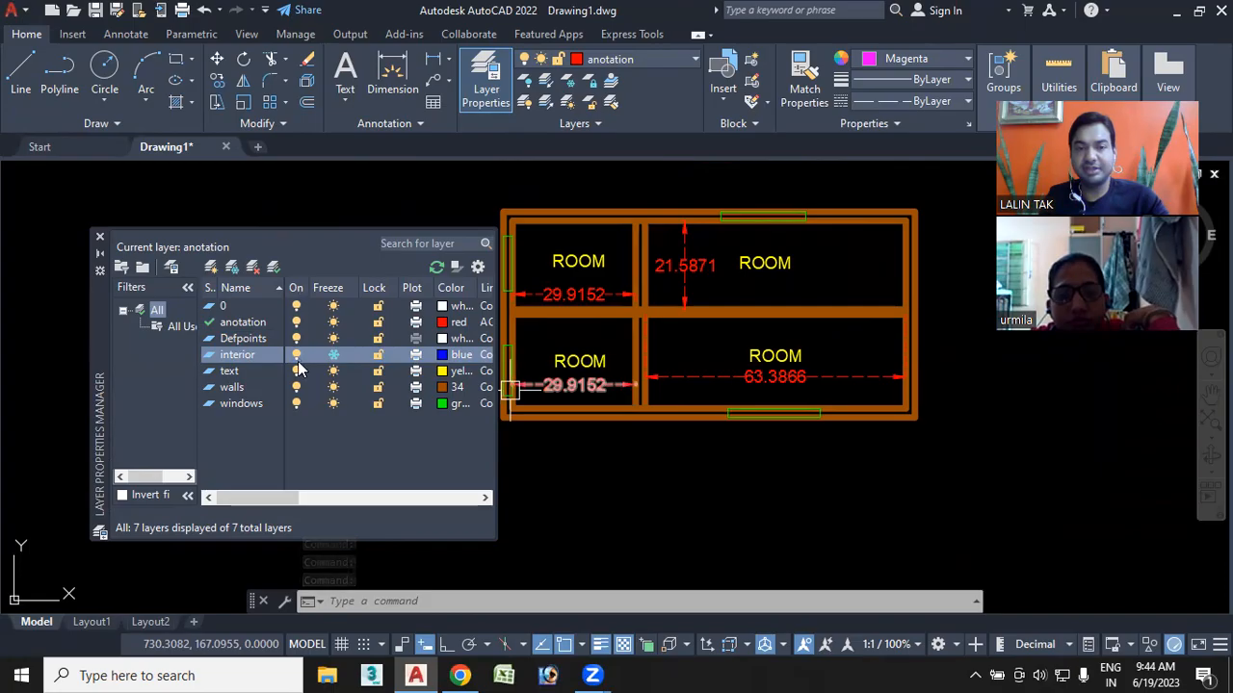
click(333, 356)
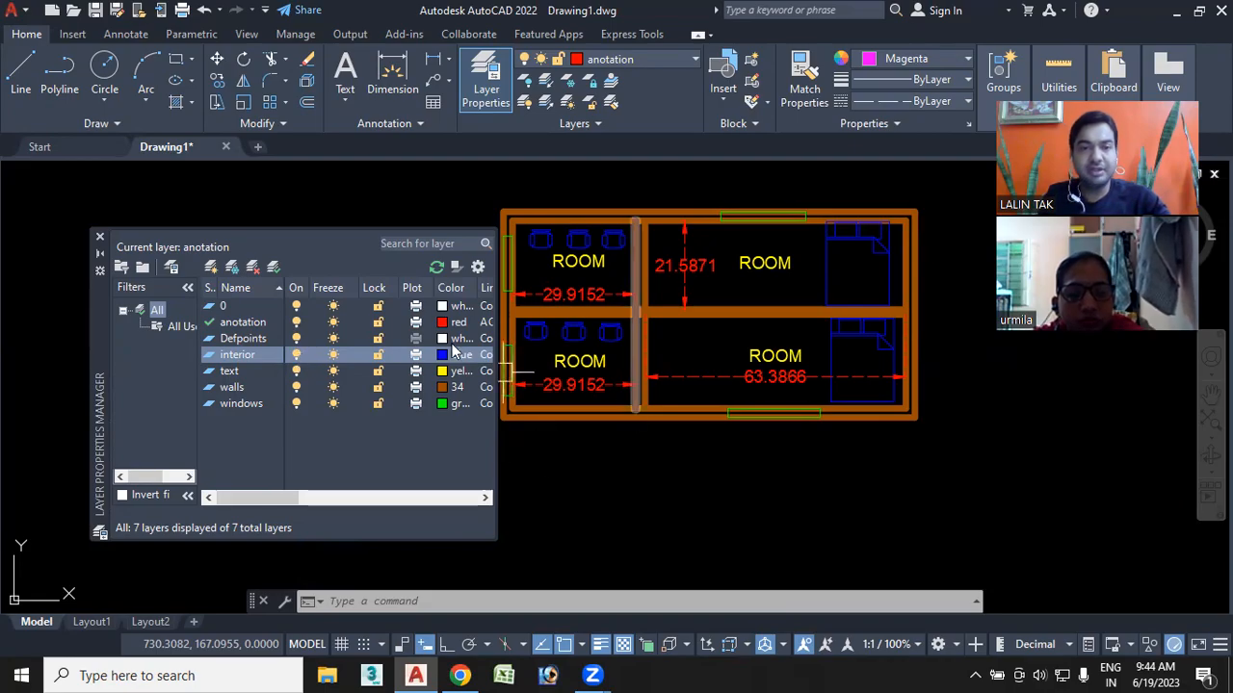
click(105, 70)
middle_drag(798, 560, 825, 531)
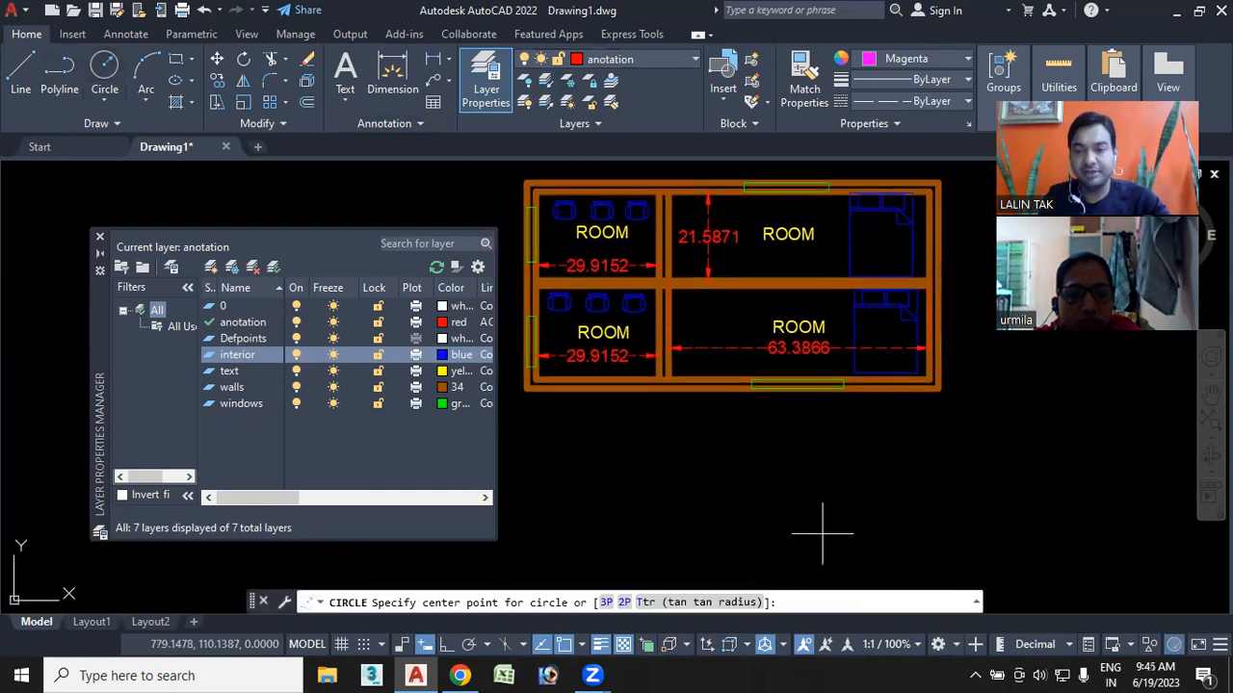
middle_drag(743, 504, 735, 457)
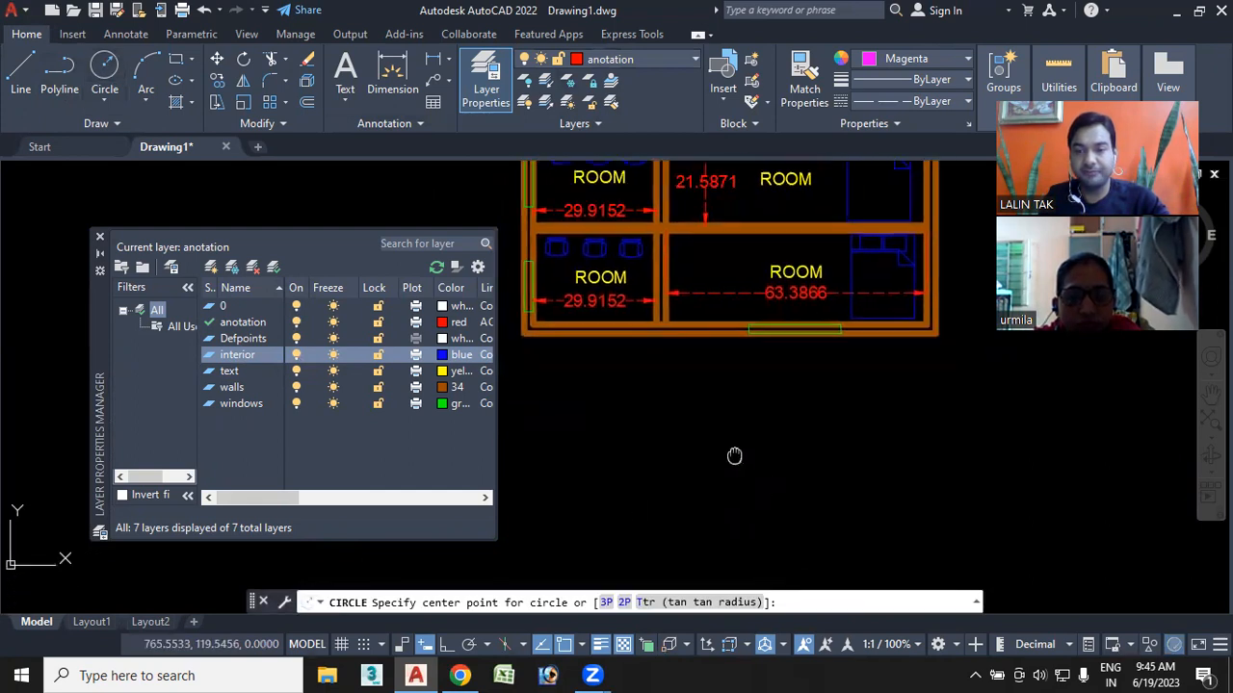
scroll(734, 457, down, 2)
click(737, 440)
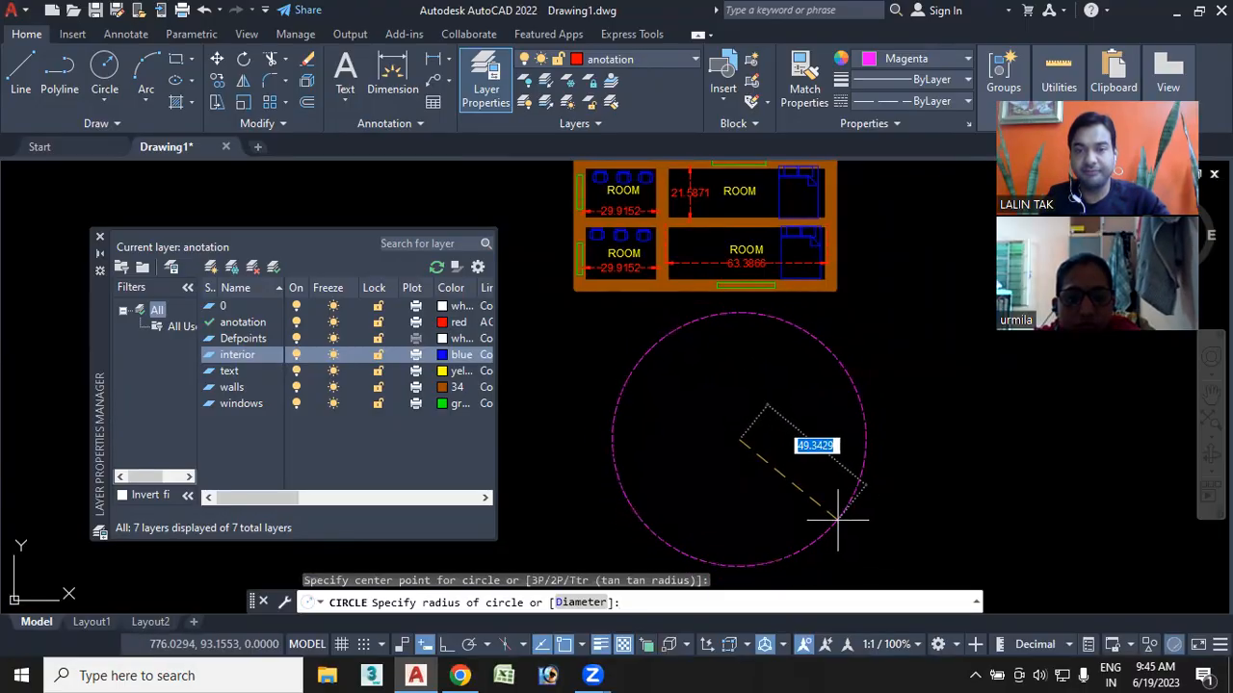
key(Escape)
click(688, 197)
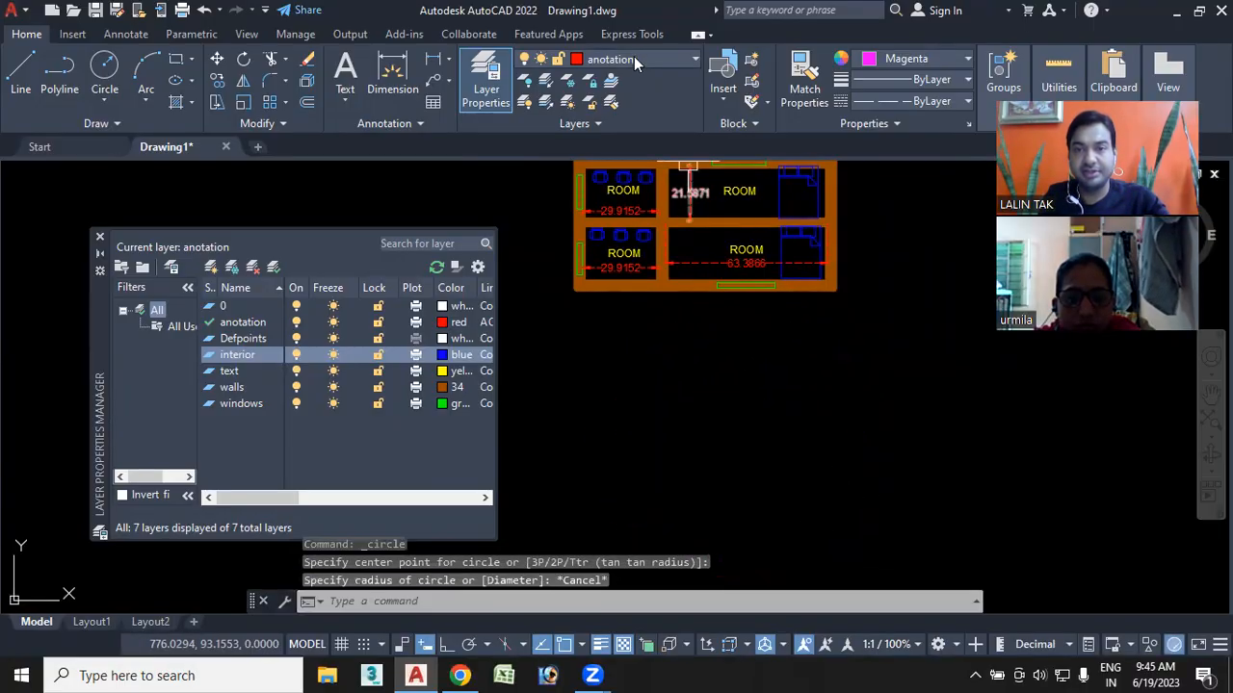
Set the object color to ByLayer and draw a circle of about 51.8 radius on the anotation layer below the floor plan
click(921, 56)
click(906, 79)
click(103, 63)
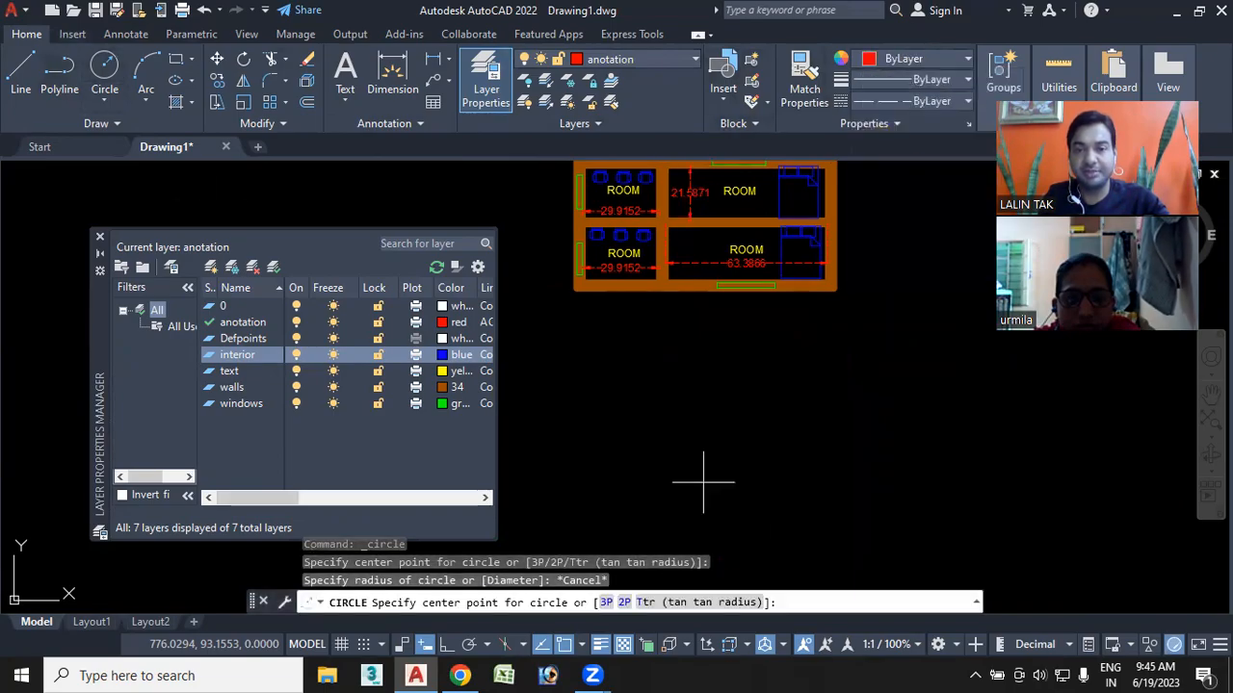
click(724, 448)
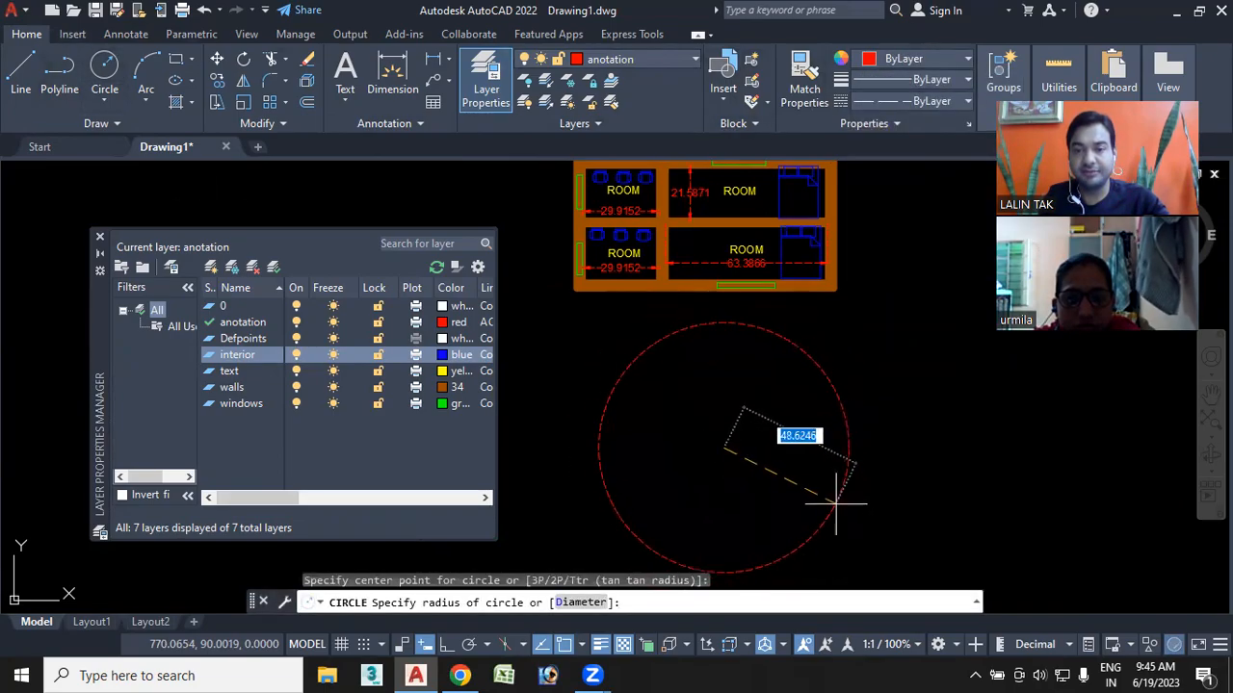
mouse_move(861, 514)
middle_down()
mouse_move(847, 517)
mouse_move(809, 483)
middle_up()
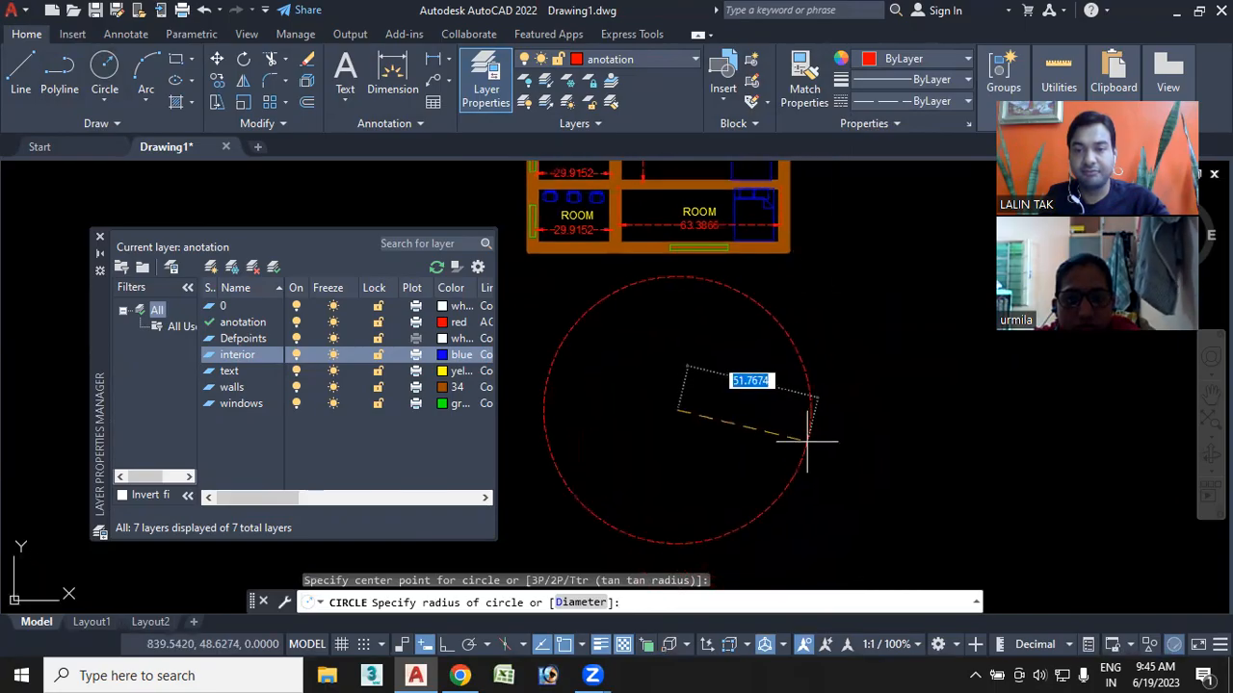
click(808, 444)
Zoom with the All option and examine the floor plan together with the circle
mouse_move(713, 405)
middle_down()
mouse_move(846, 468)
mouse_move(783, 450)
middle_up()
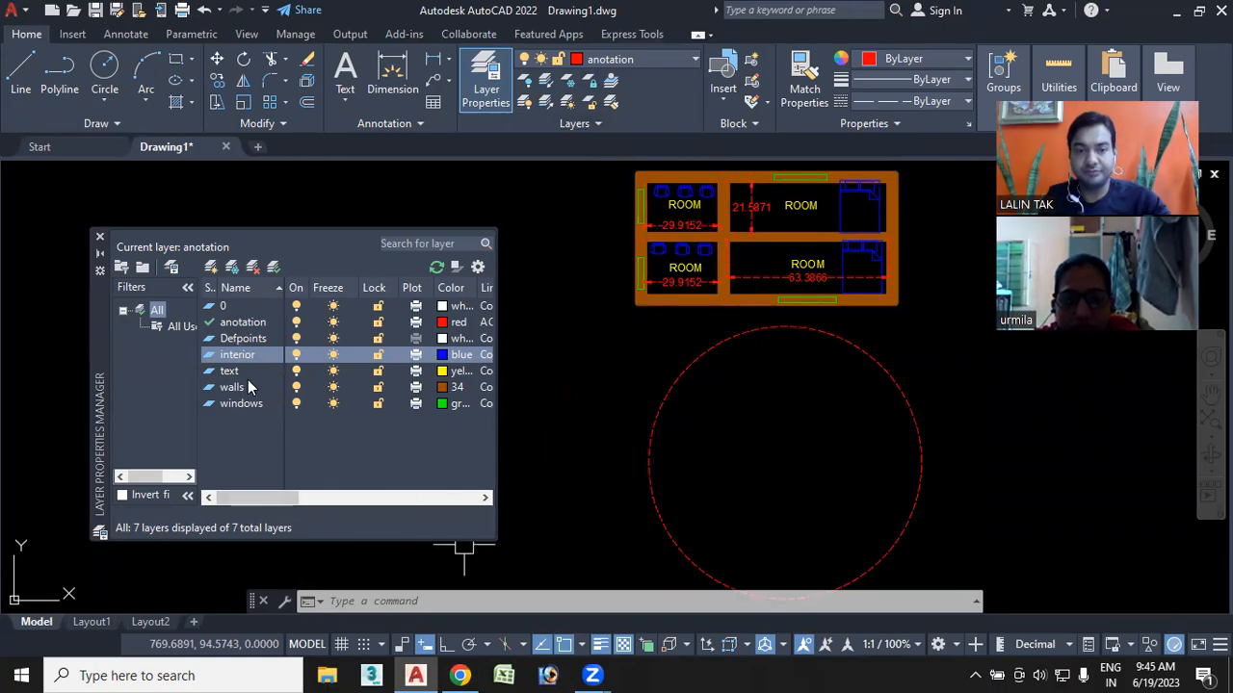
scroll(556, 363, down, 4)
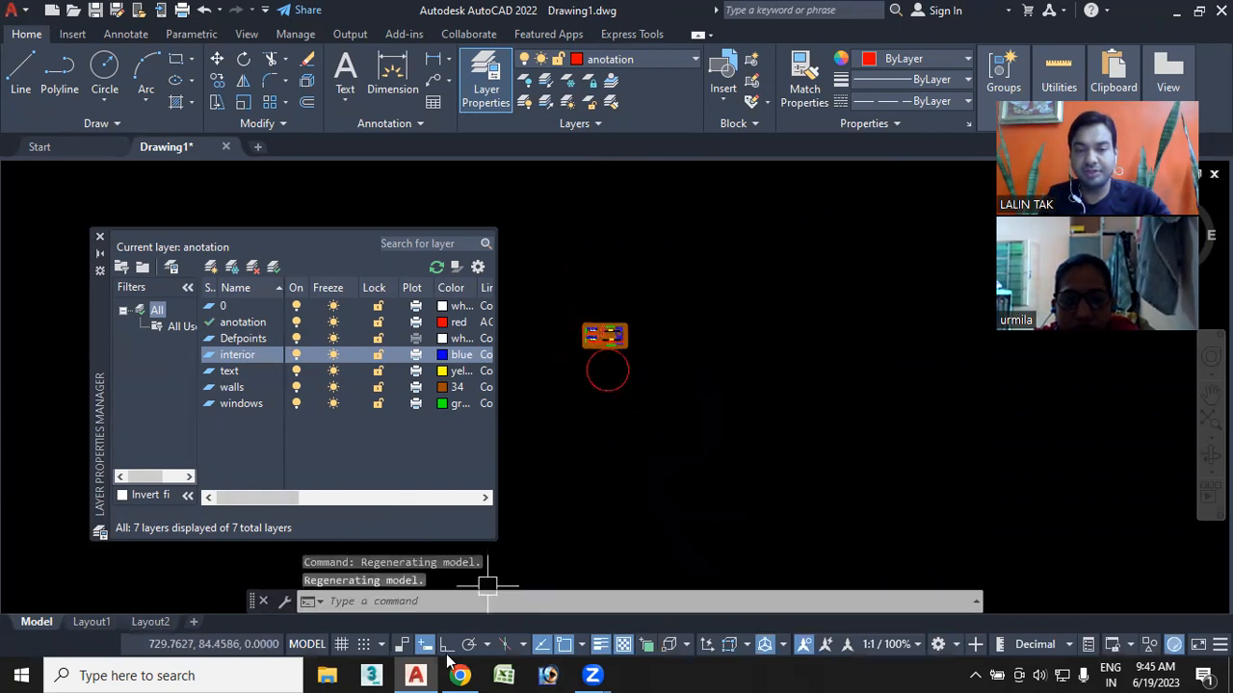
text(z)
key(Return)
text(a)
key(Return)
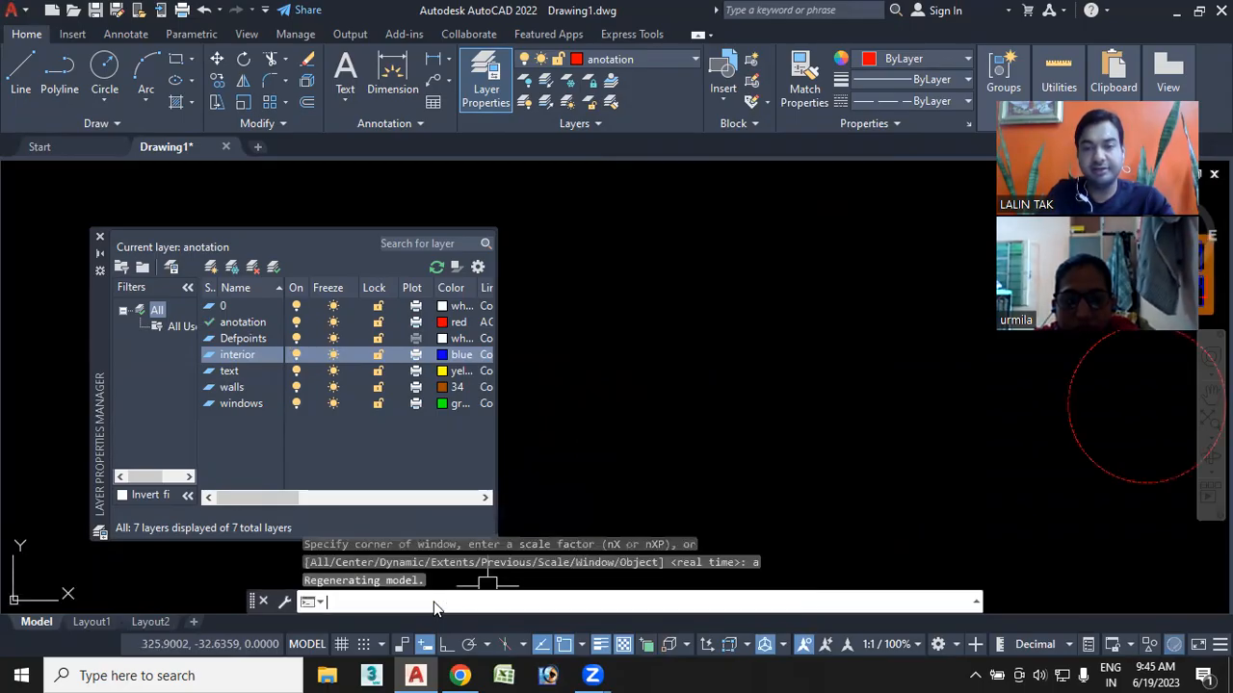
middle_drag(977, 401, 541, 469)
scroll(641, 414, up, 2)
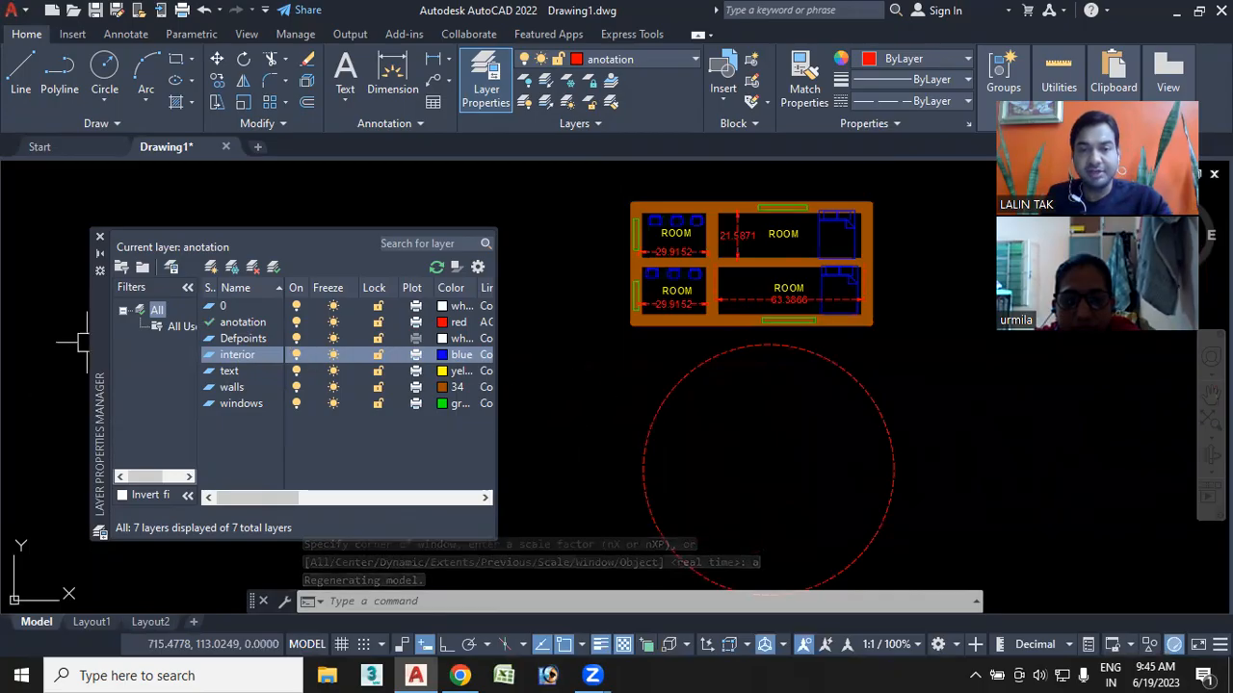
Turn off the current anotation layer and run Zoom All with it hidden
click(297, 324)
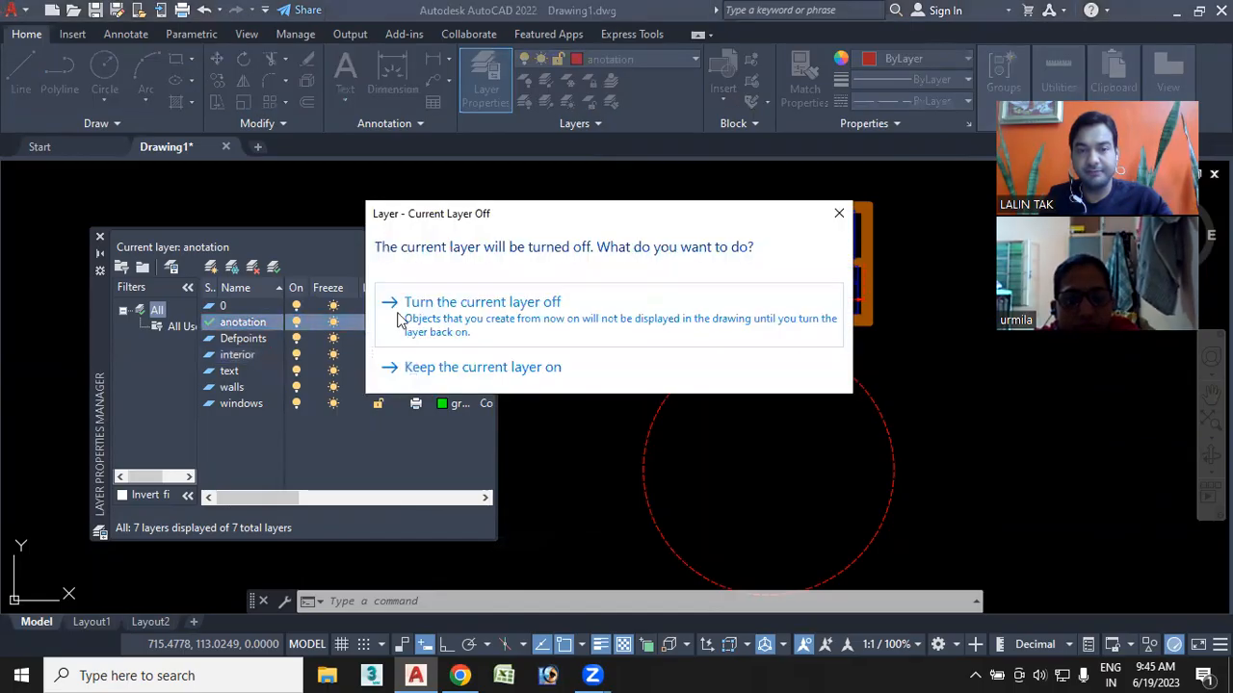
click(478, 318)
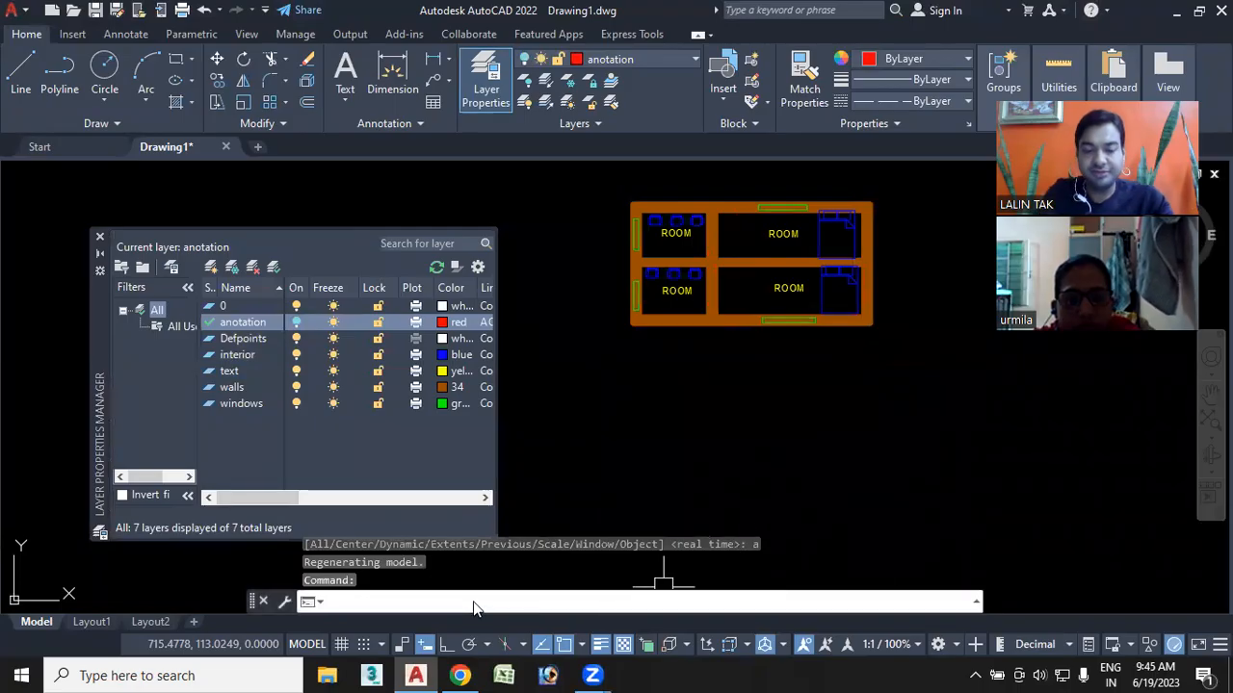
text(z)
key(Return)
text(a)
key(Return)
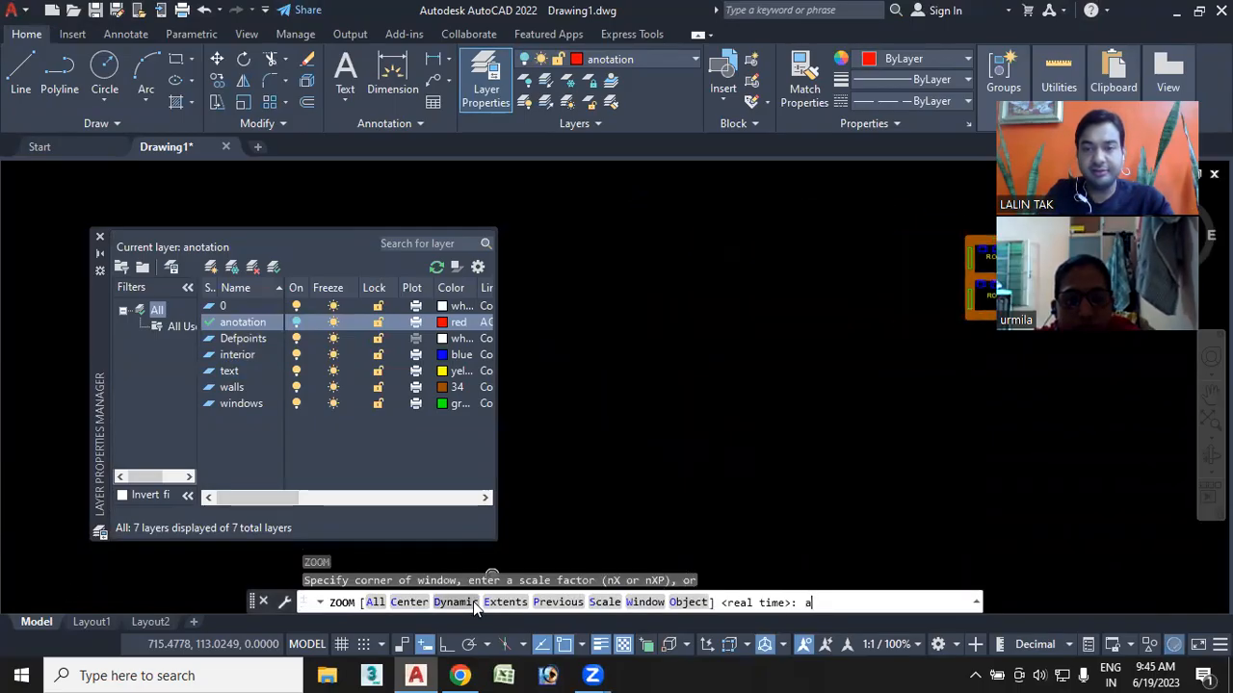
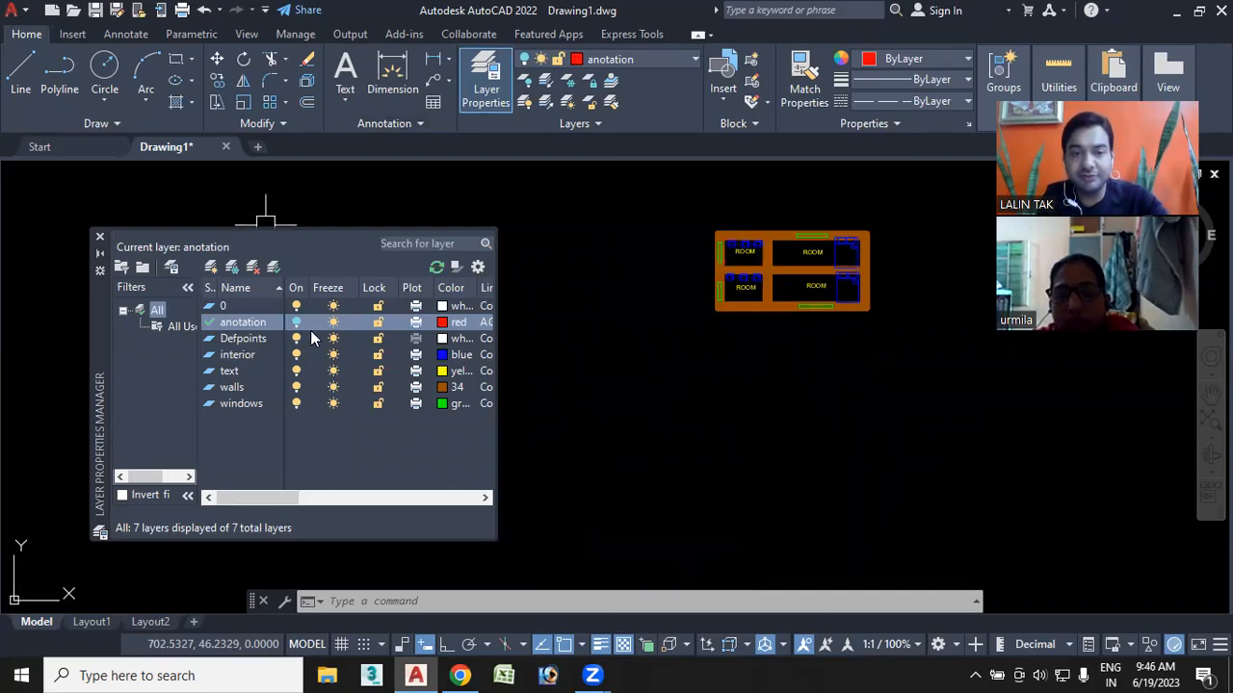
Run Zoom All once more and turn the anotation layer back on
text(z)
key(Return)
text(a)
key(Return)
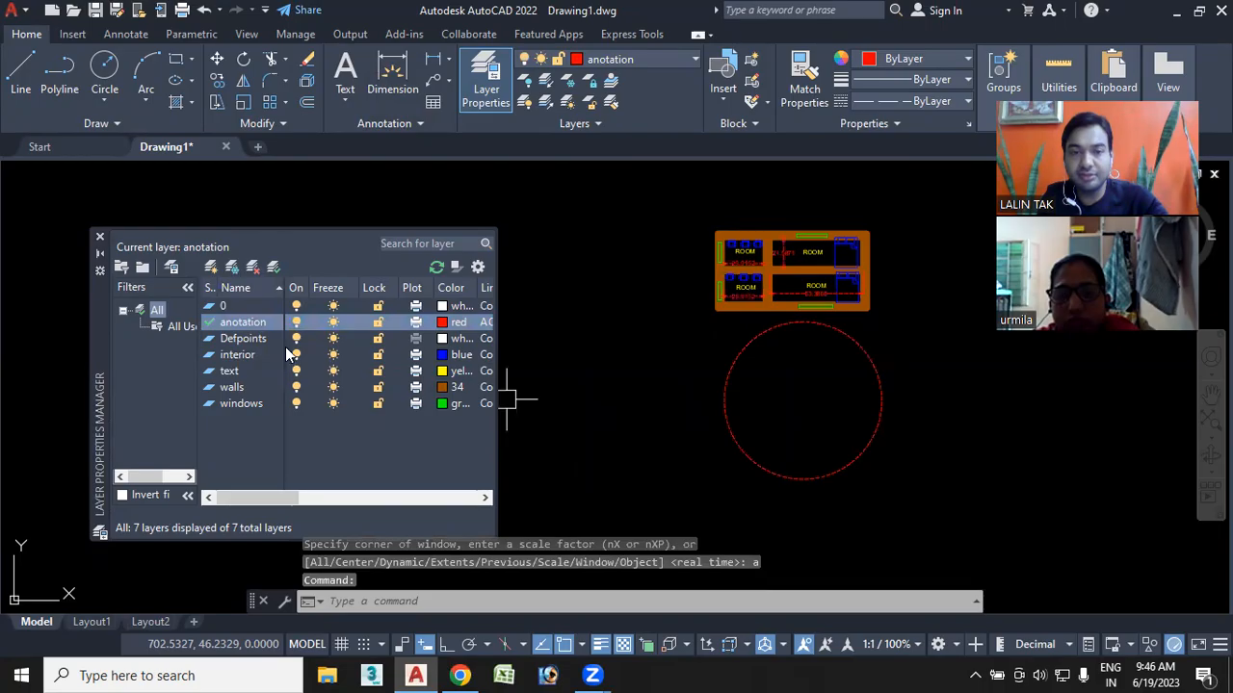
Try to freeze the anotation layer while it is the current layer
click(332, 321)
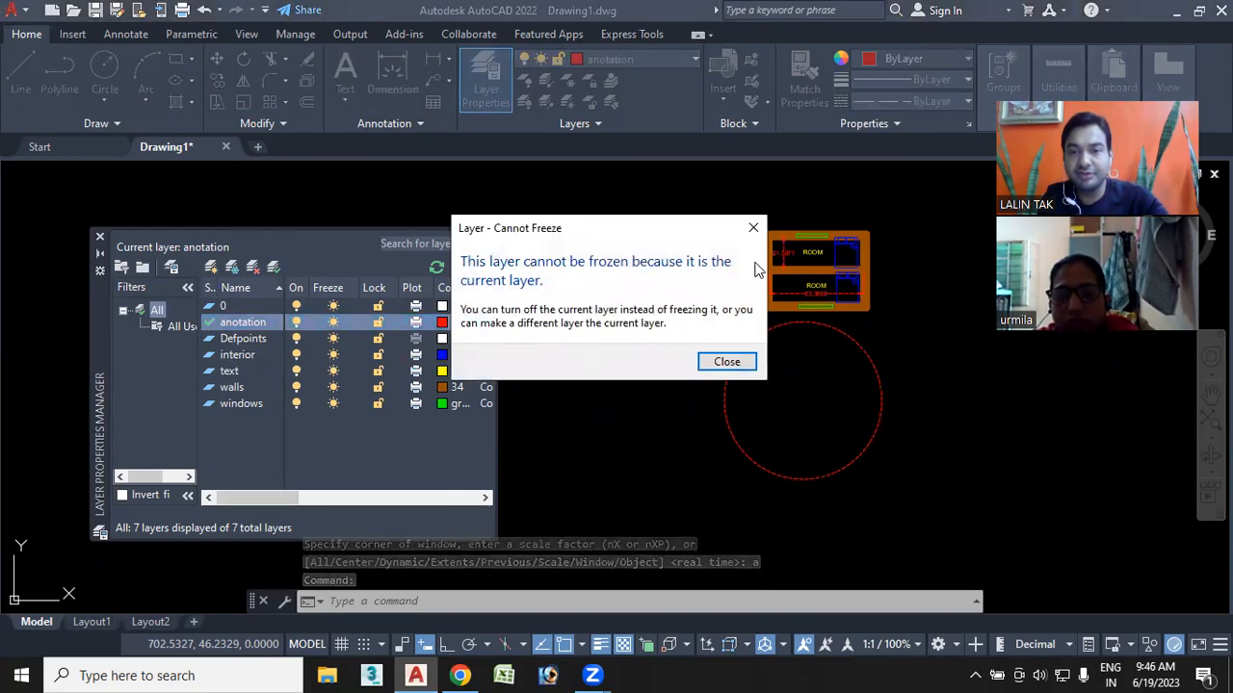
click(753, 228)
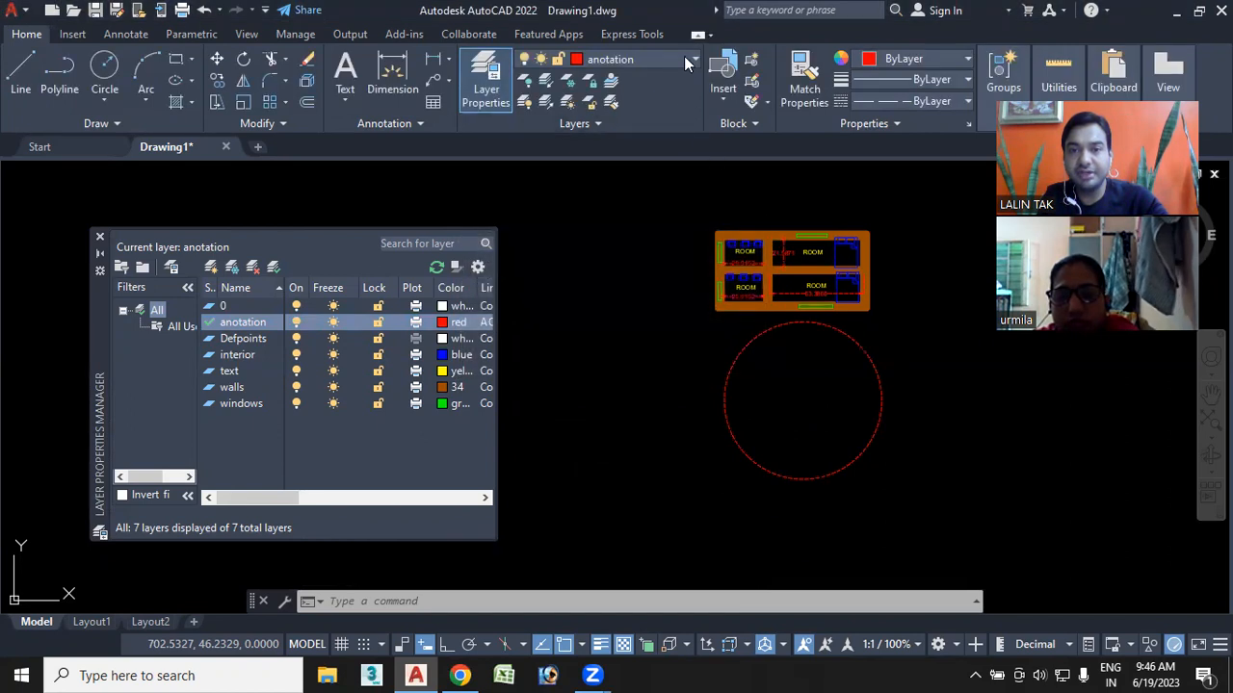
Make layer 0 current and freeze the anotation layer
click(684, 56)
click(621, 81)
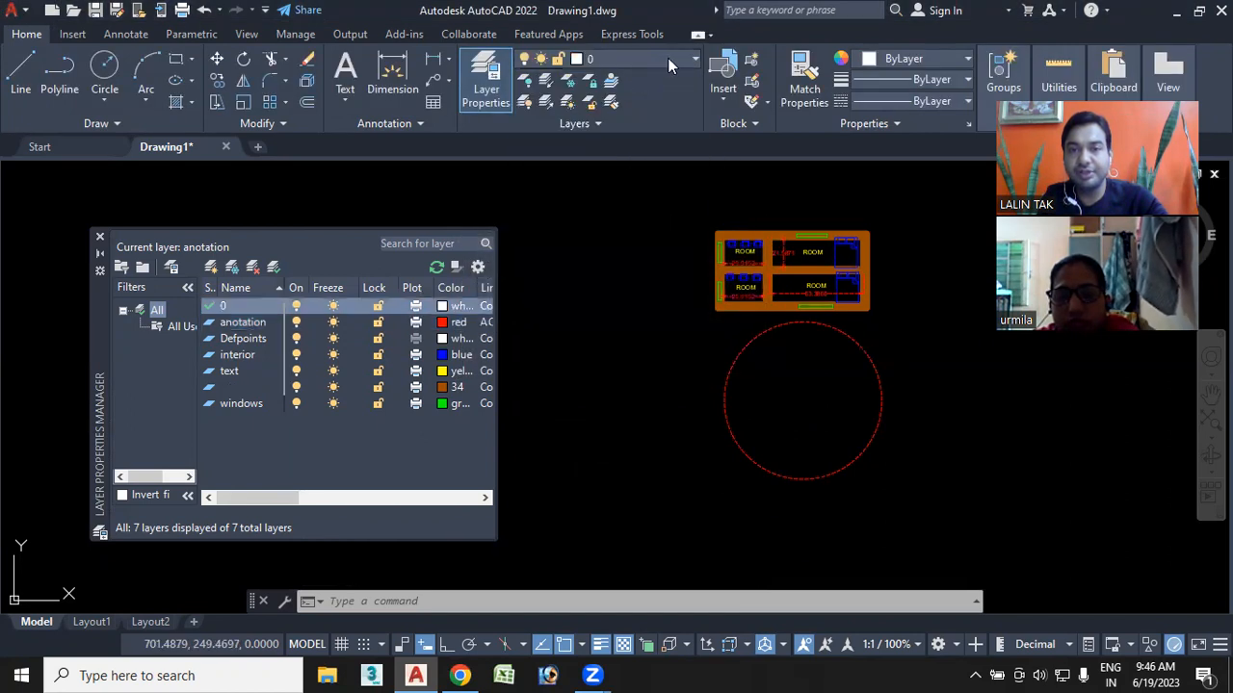
click(332, 323)
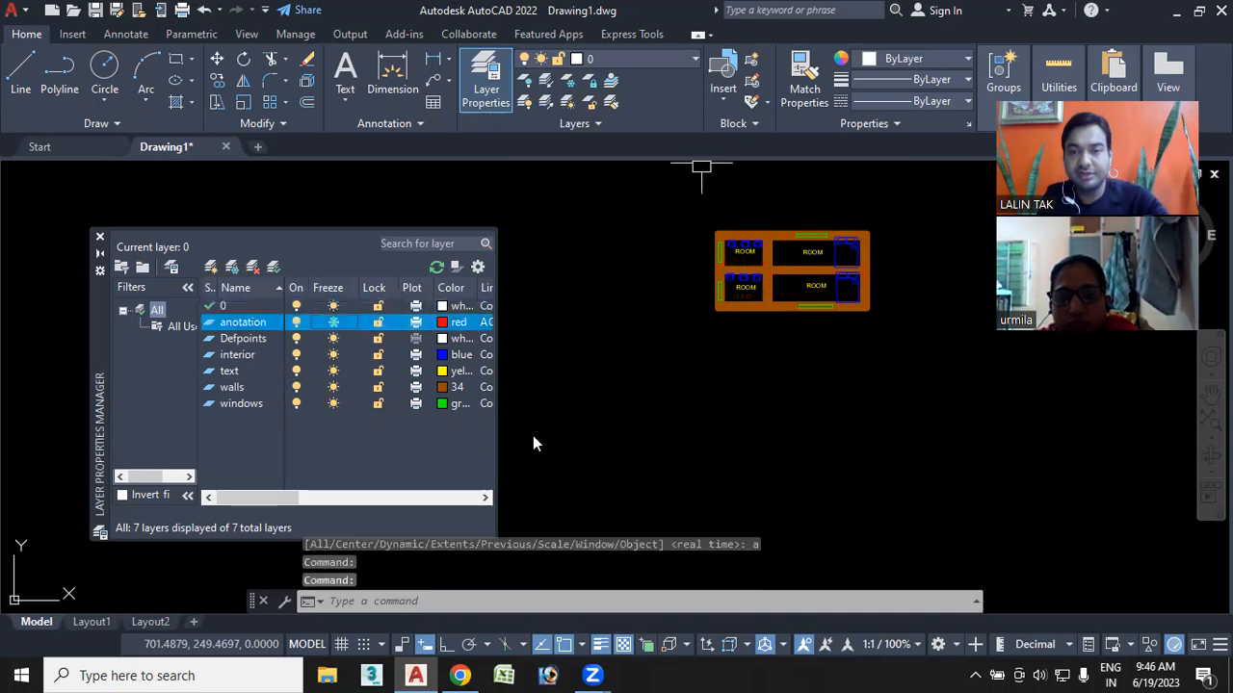
Run Zoom All with the anotation layer frozen and examine how the floor plan is framed
click(640, 604)
text(z)
key(Return)
text(a)
key(Return)
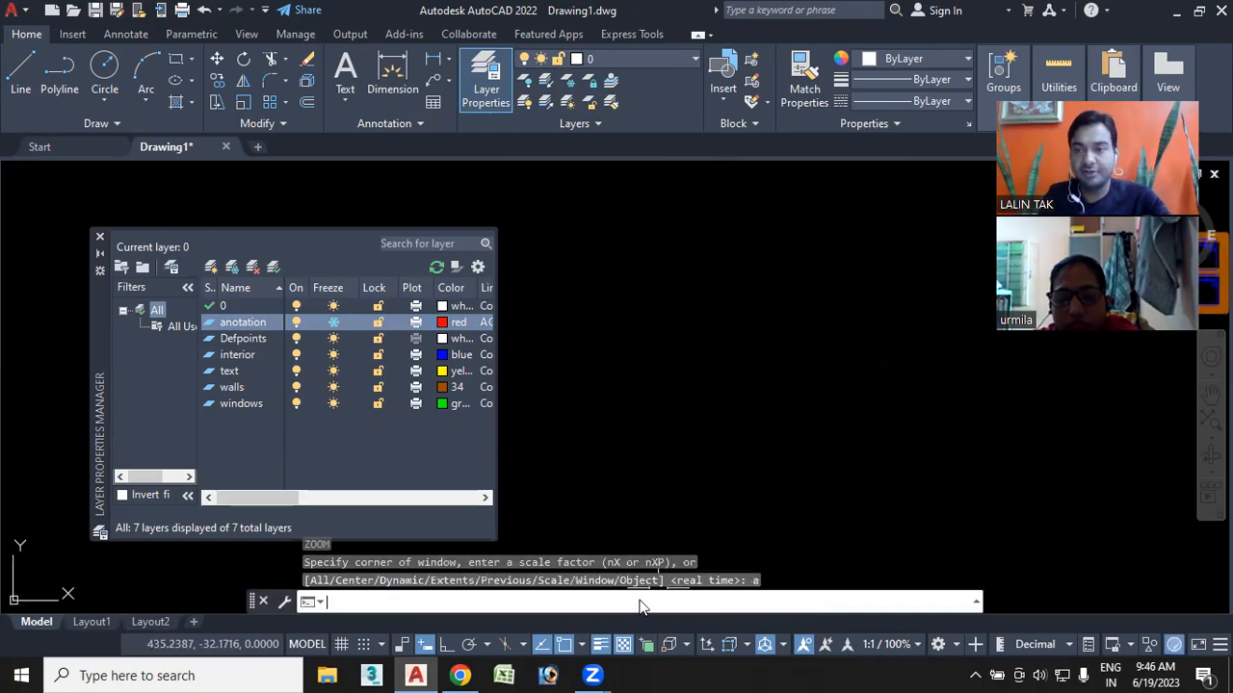
middle_drag(961, 430, 806, 505)
scroll(959, 404, up, 4)
middle_drag(939, 415, 716, 533)
middle_drag(830, 422, 812, 426)
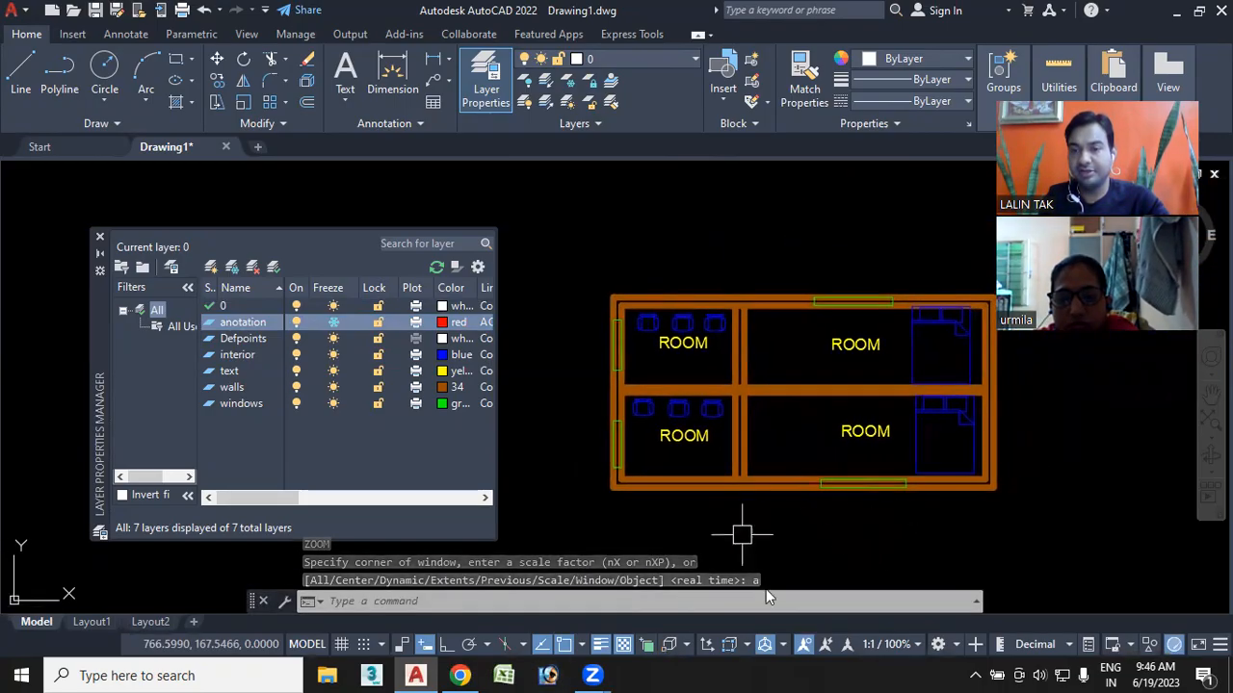
middle_drag(883, 542, 866, 525)
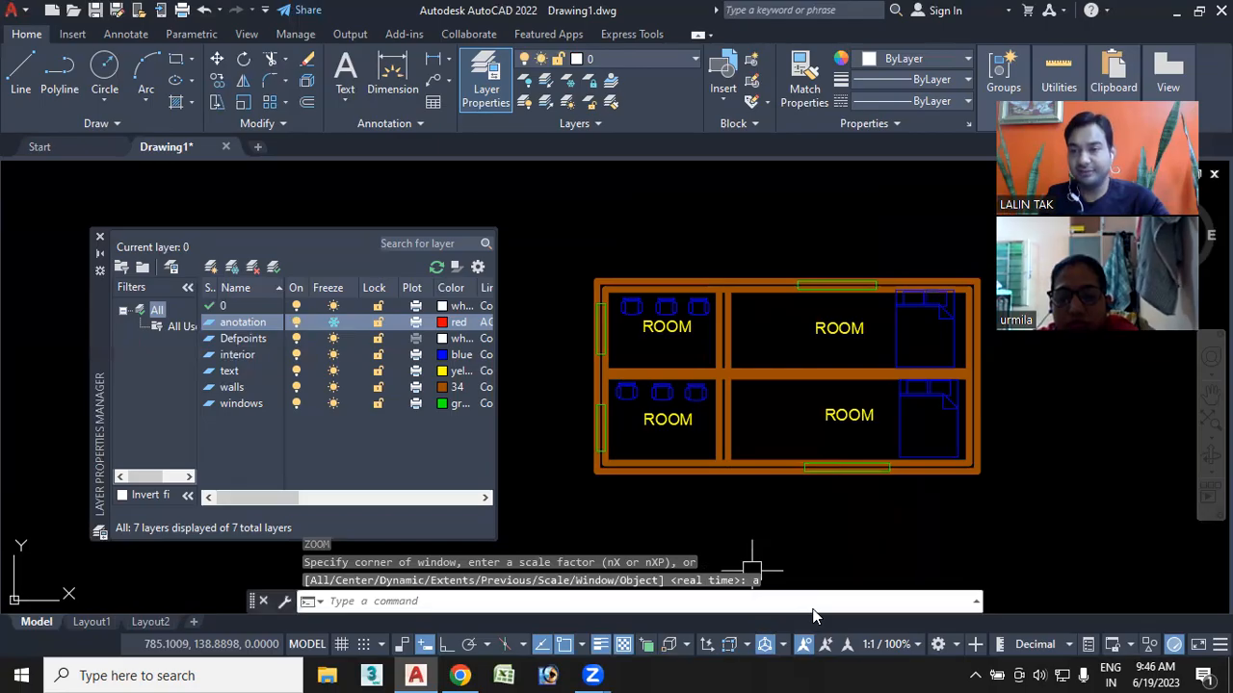
middle_drag(829, 559, 789, 552)
scroll(756, 464, up, 2)
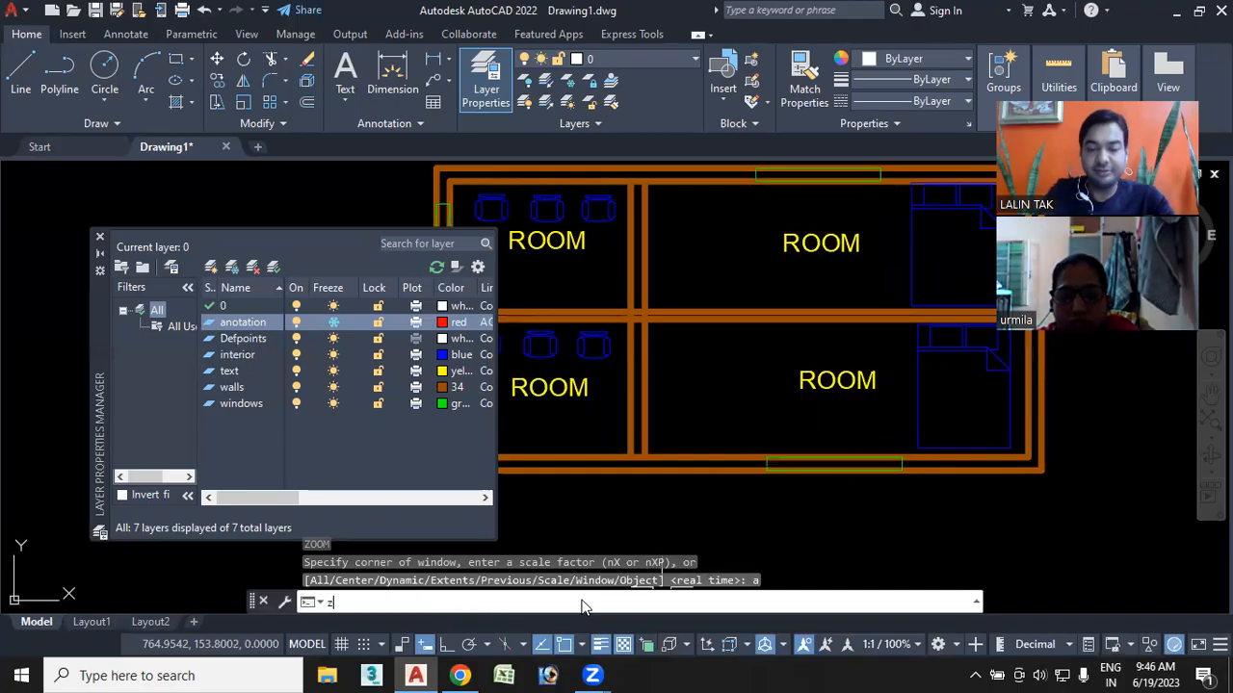
Repeat Zoom All with the anotation layer still frozen and inspect the rooms up close
key(Return)
text(a)
key(Return)
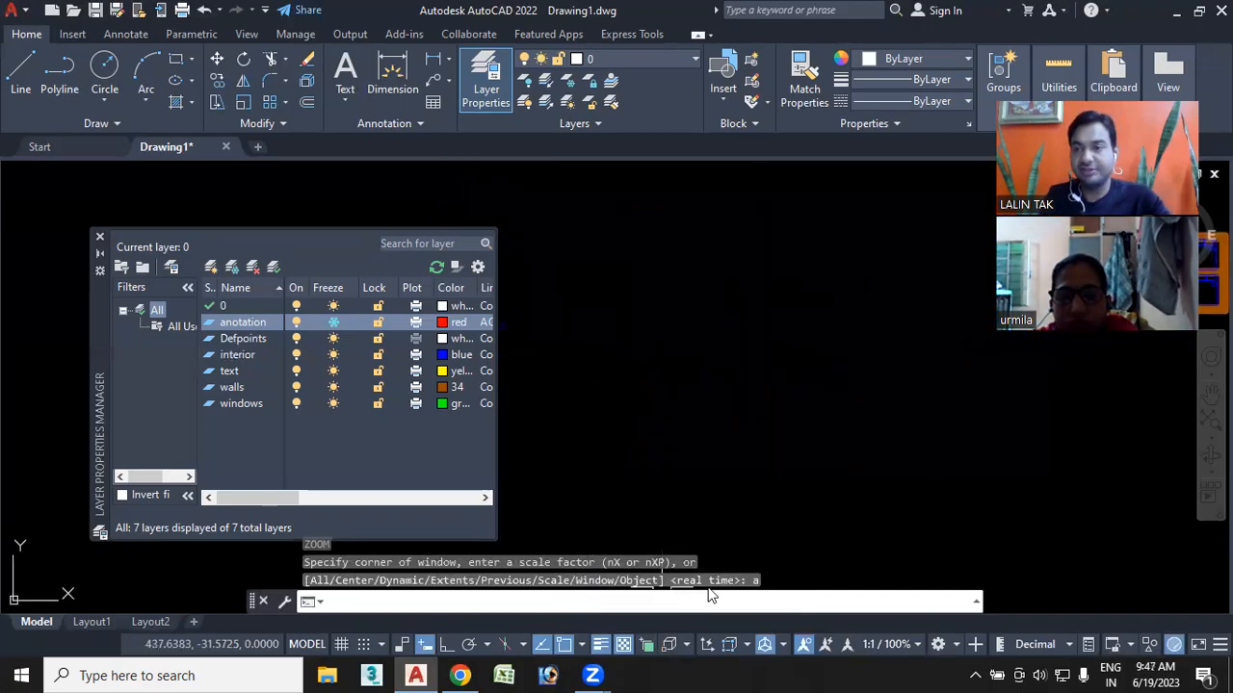
middle_drag(867, 494, 607, 517)
scroll(655, 479, up, 7)
scroll(674, 350, up, 2)
scroll(677, 354, up, 2)
middle_drag(680, 360, 702, 418)
scroll(703, 420, up, 2)
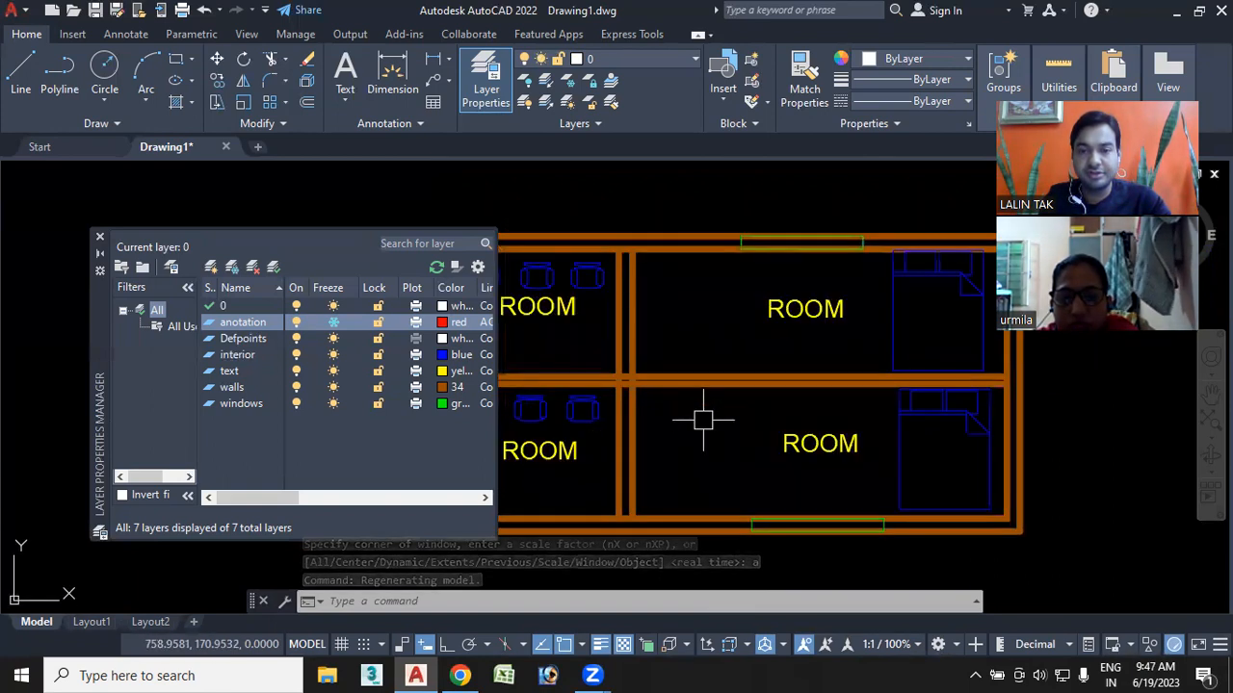
Thaw the anotation layer and lock the walls layer
click(332, 323)
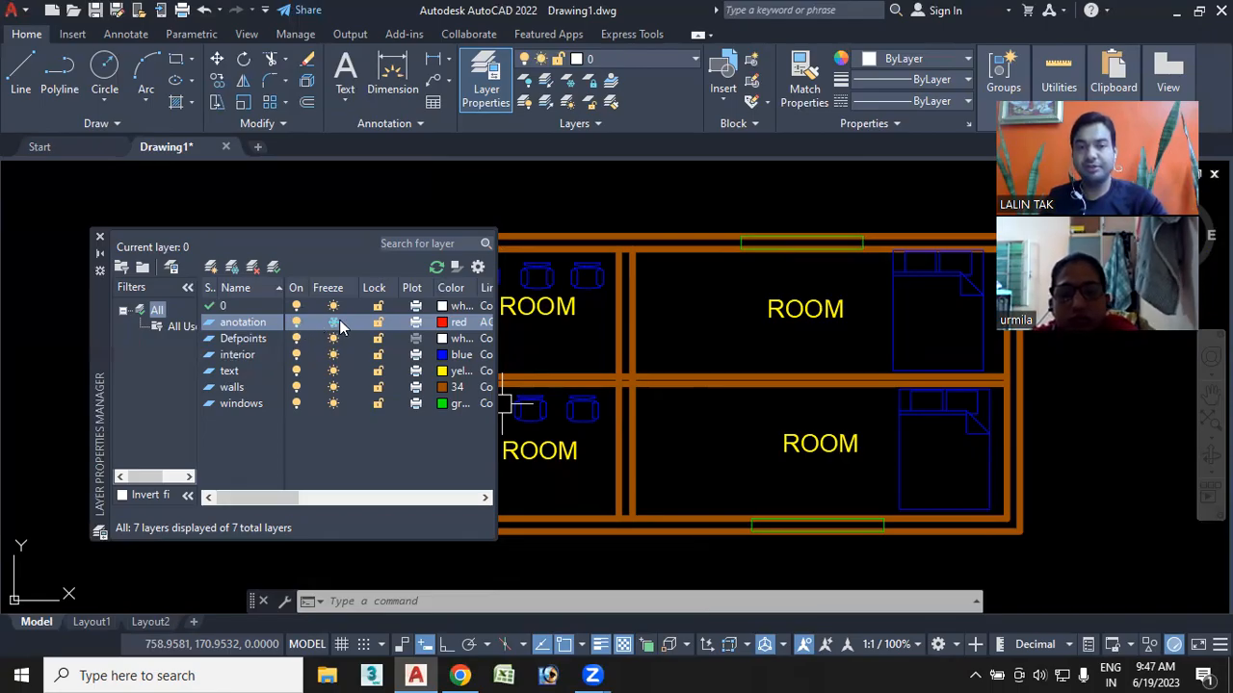
click(333, 325)
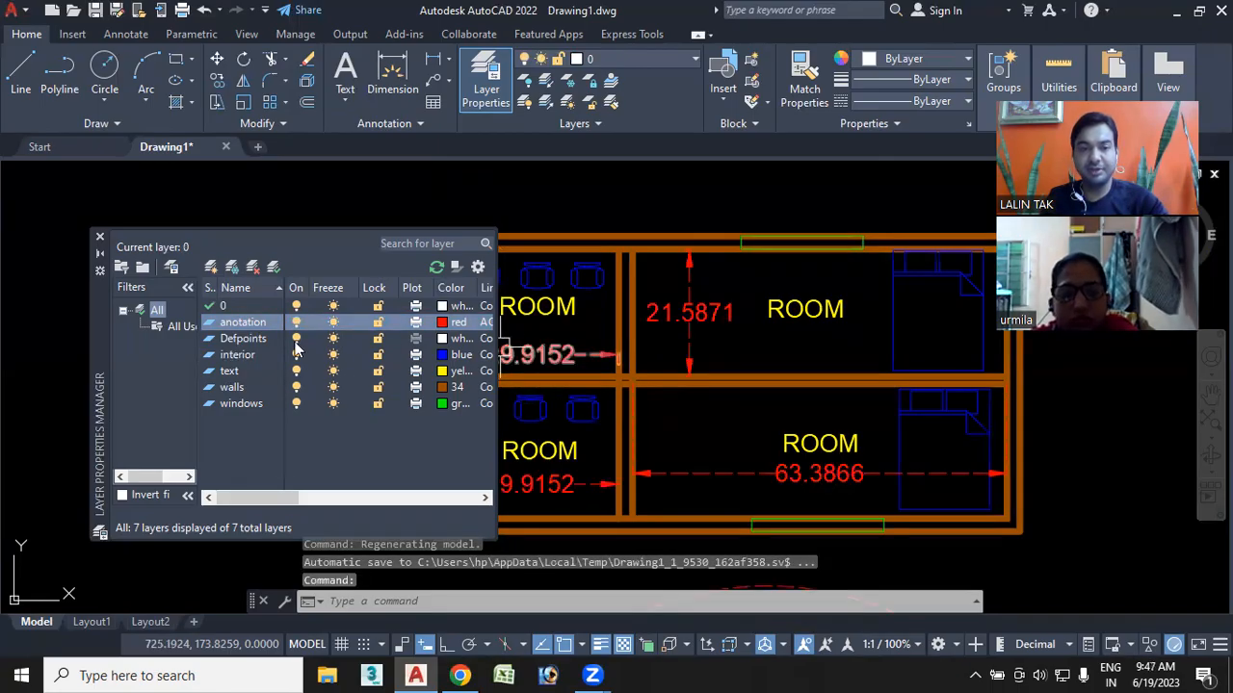
click(249, 388)
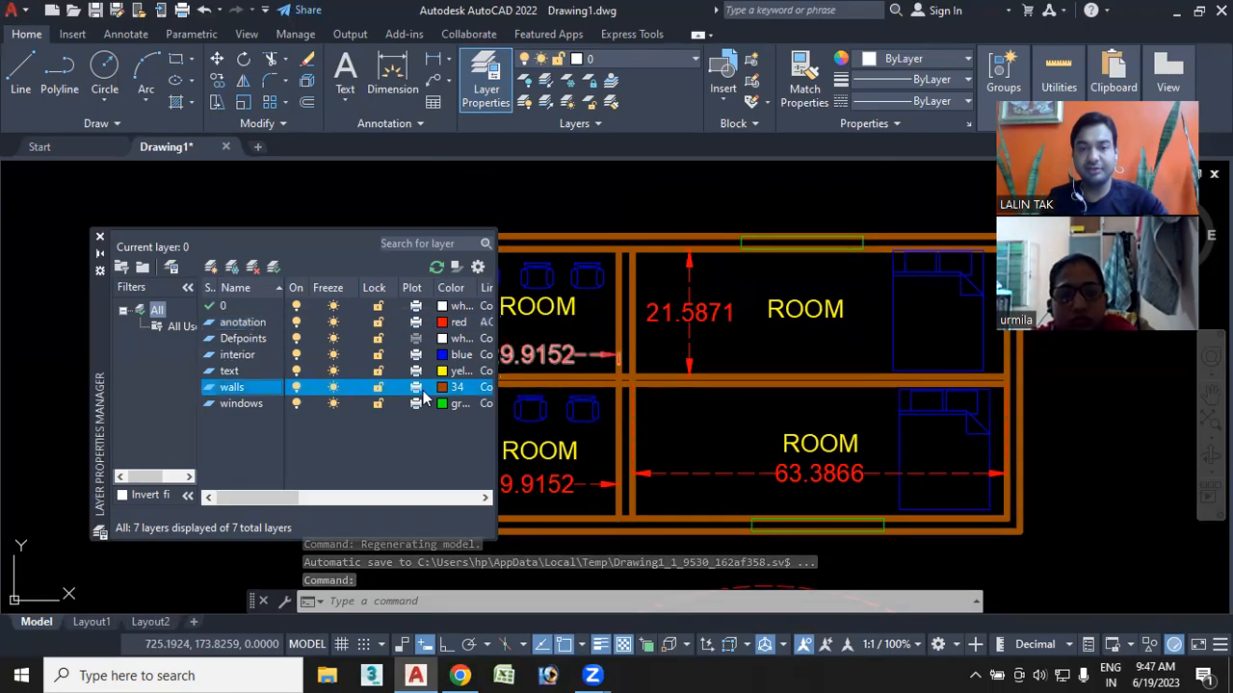
click(378, 389)
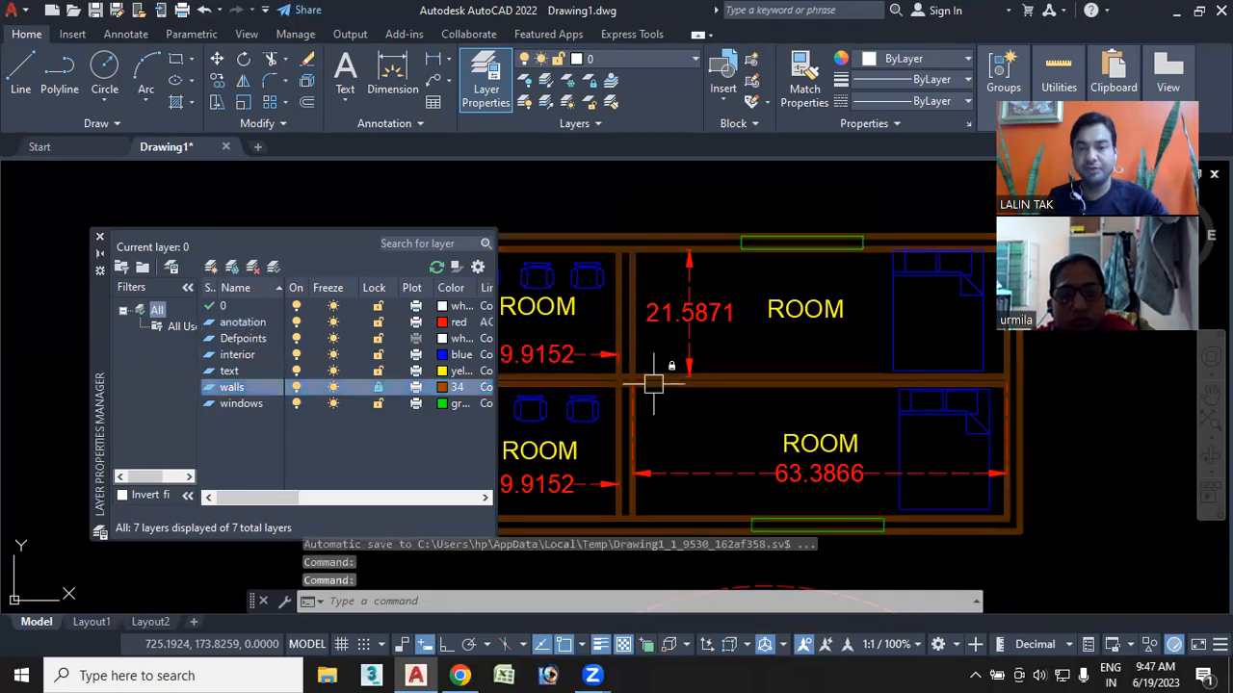
Test window selection across the upper rooms with the walls layer locked, and clear the selection
scroll(694, 388, down, 3)
click(646, 248)
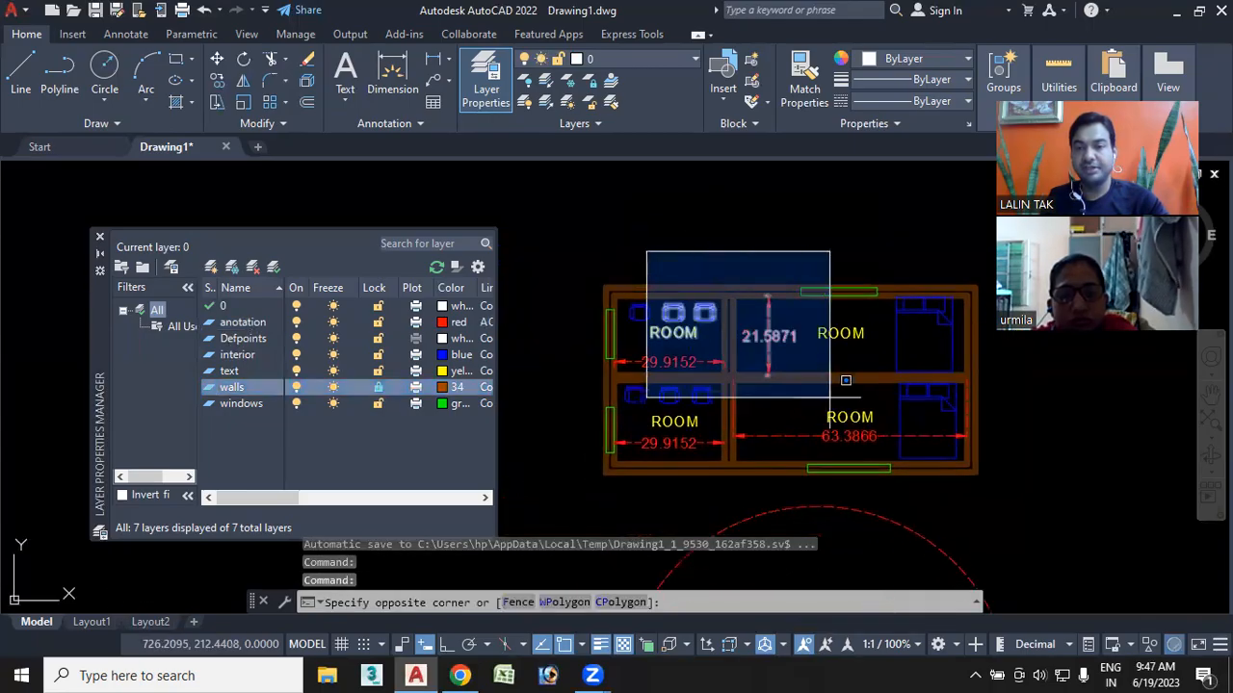
click(826, 438)
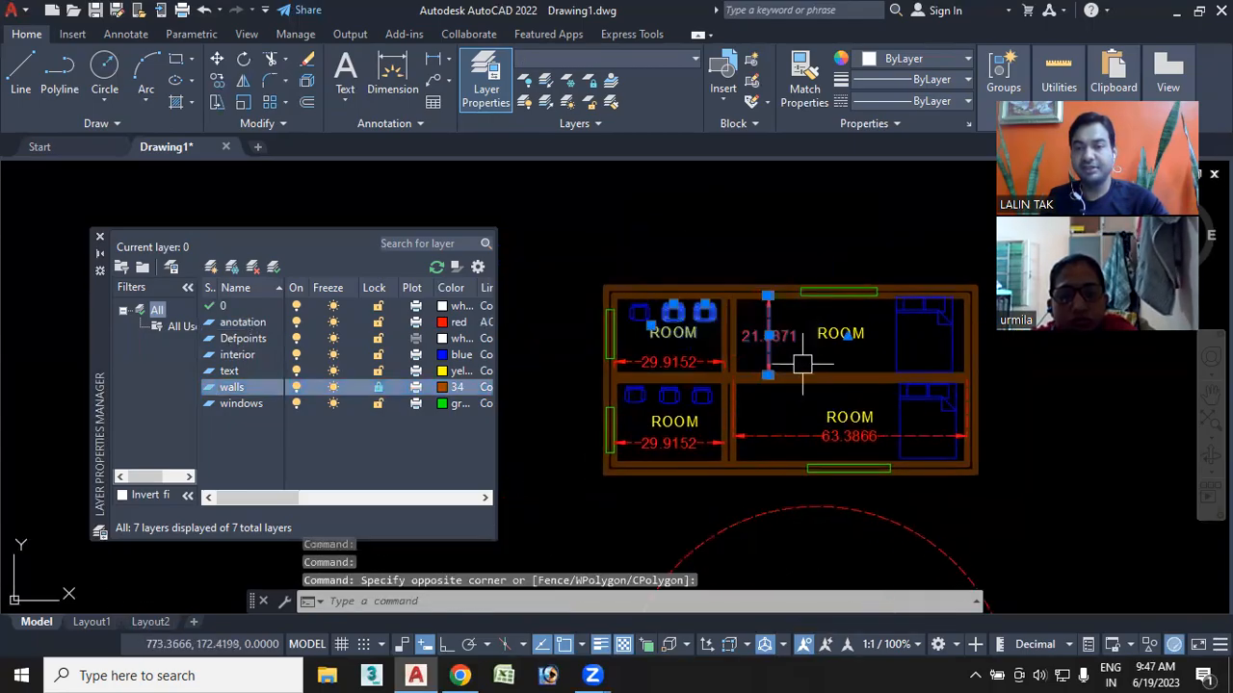
click(657, 240)
key(Escape)
key(Escape)
middle_drag(778, 328, 721, 261)
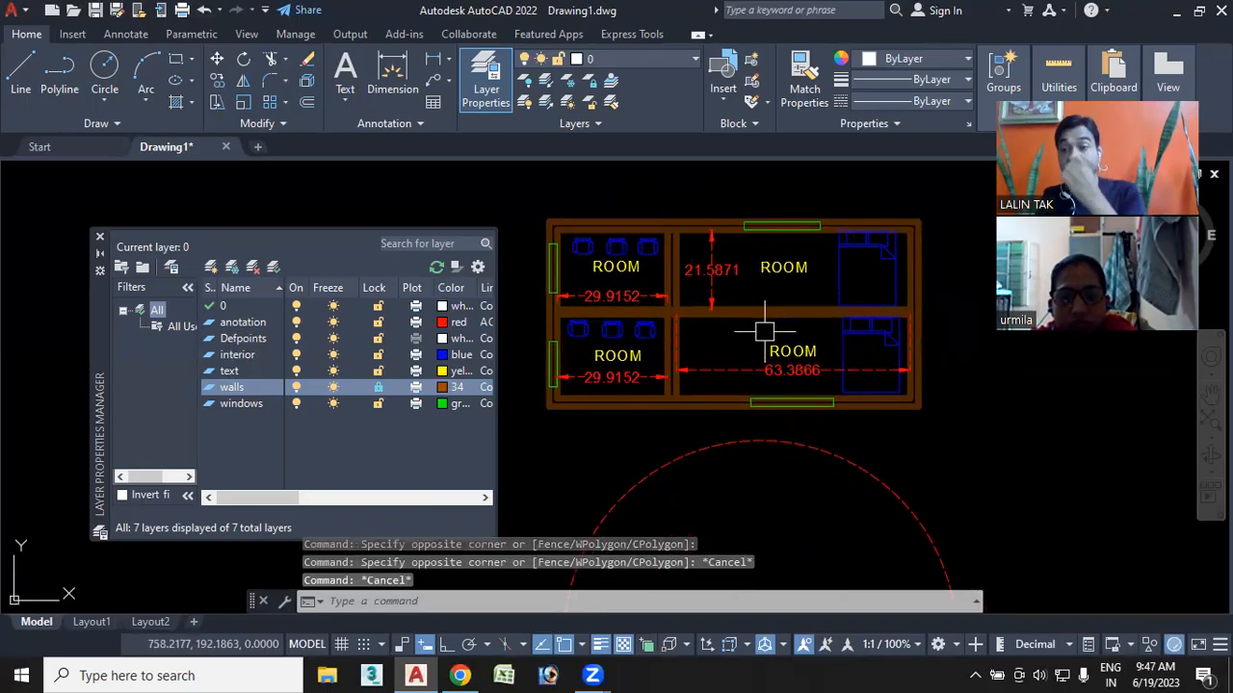
Test selecting the outer wall on the locked walls layer with a crossing selection and a direct pick, clearing each selection
click(934, 424)
click(917, 359)
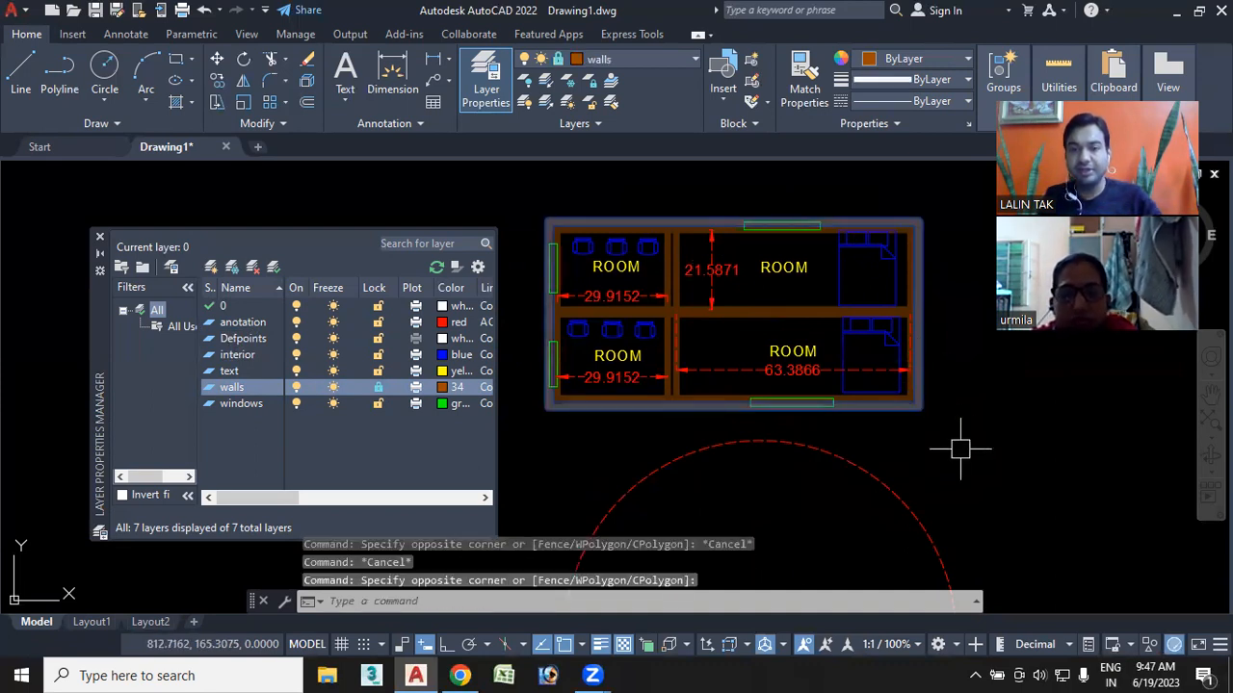
key(Escape)
scroll(838, 405, up, 2)
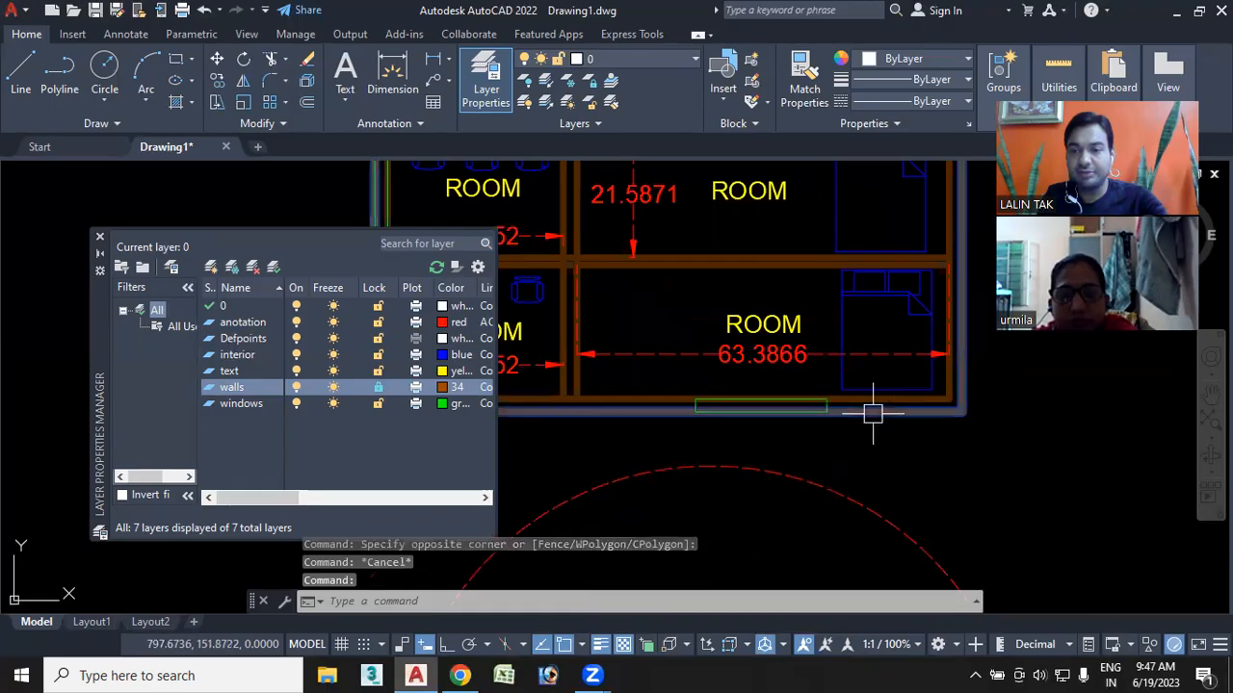
click(872, 414)
scroll(873, 416, down, 4)
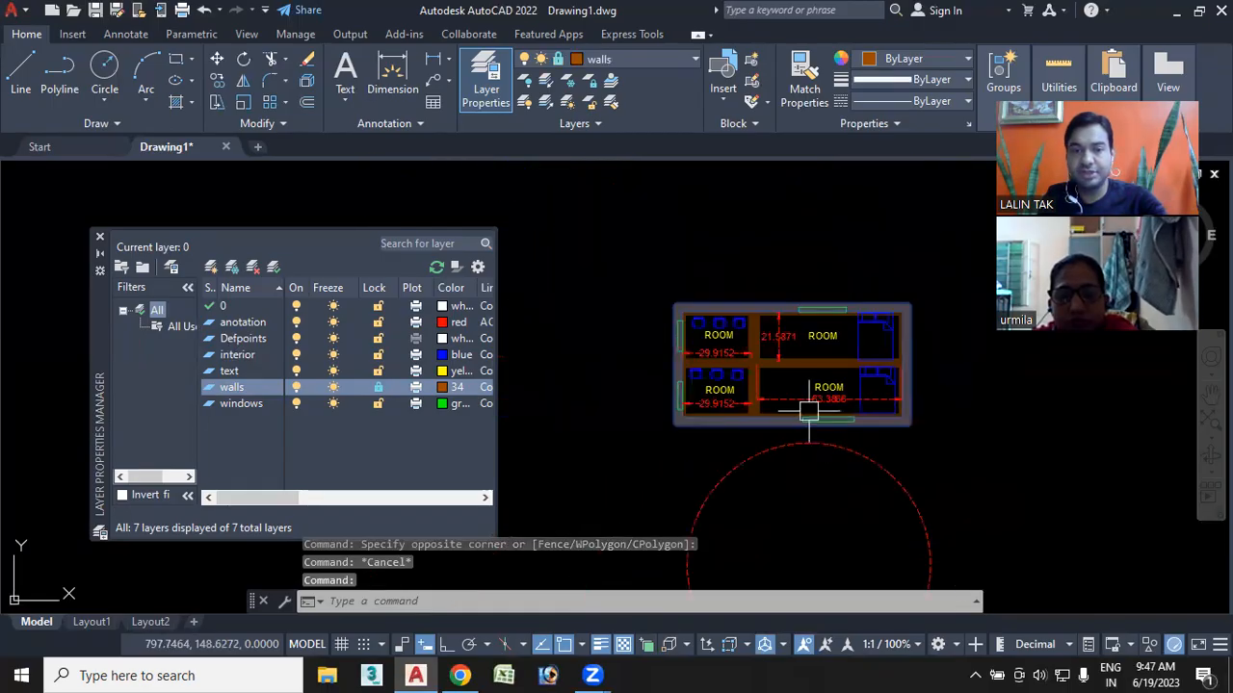
key(Escape)
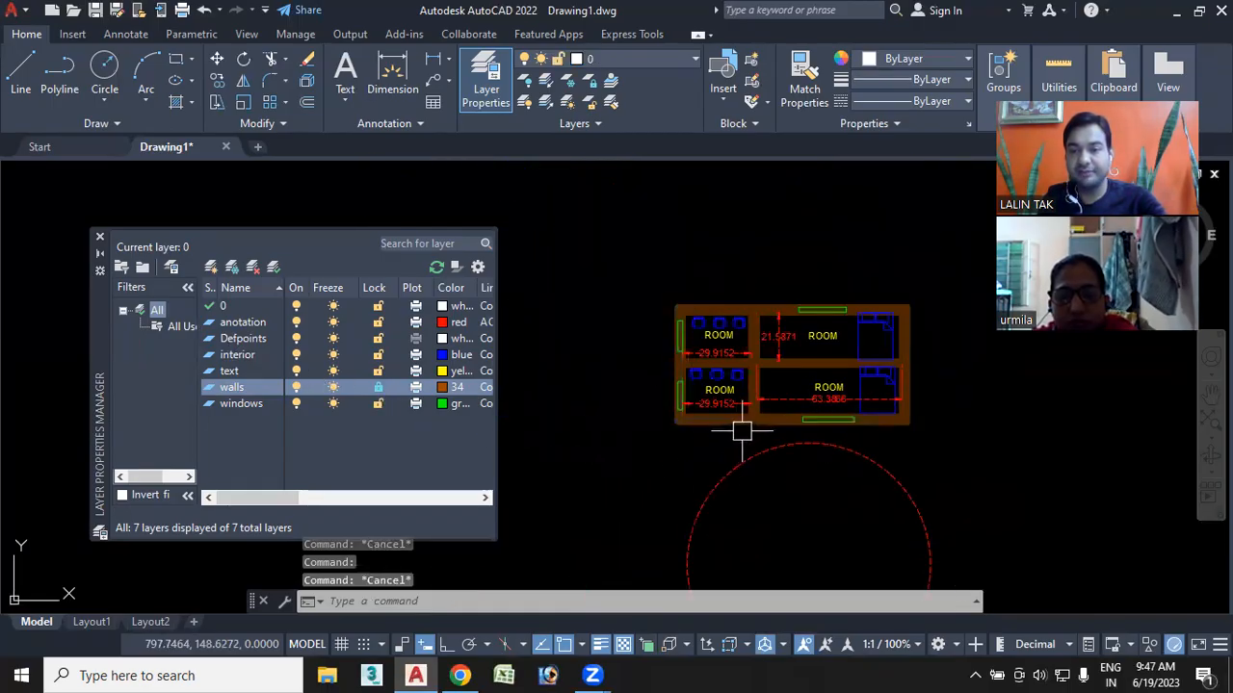
Try to erase the inner and outer wall outlines on the locked walls layer
click(745, 421)
key(Delete)
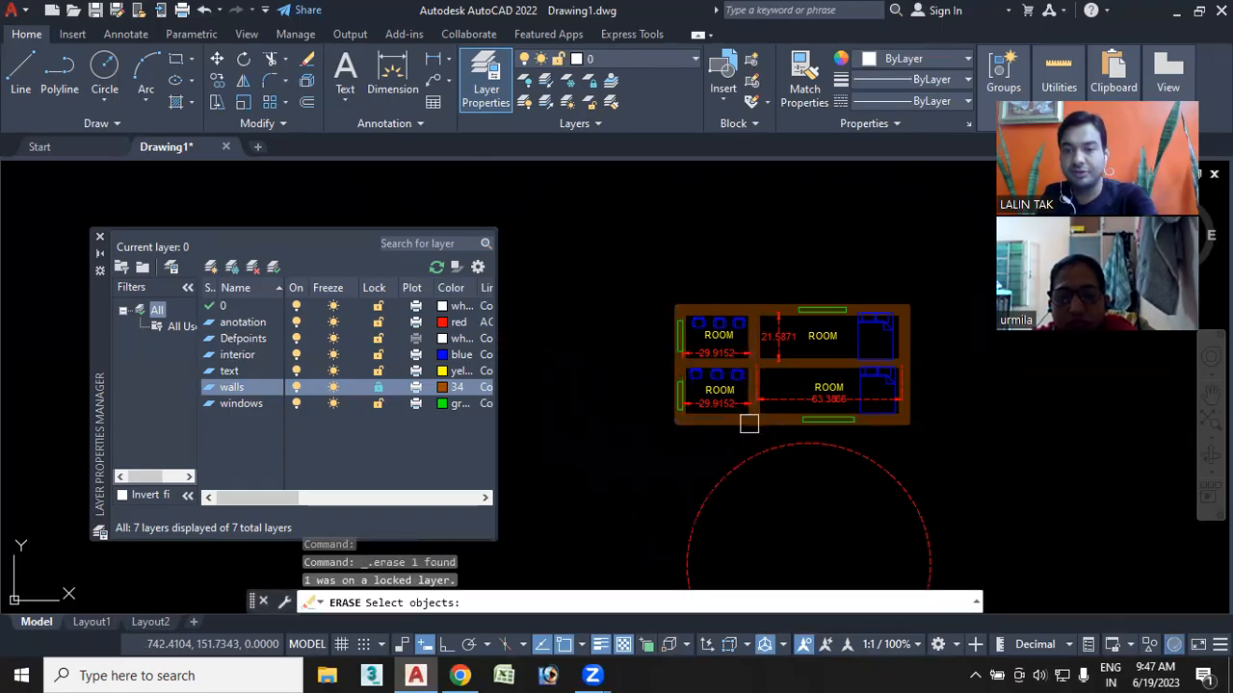
scroll(741, 418, up, 3)
click(722, 412)
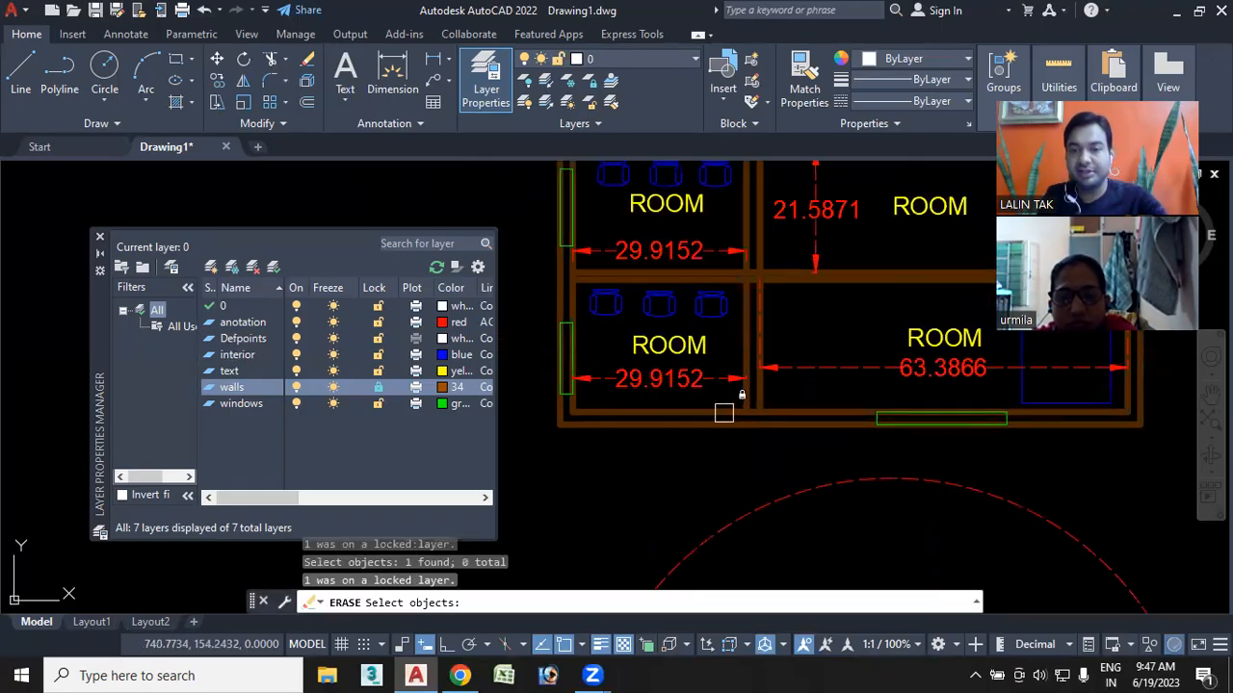
click(681, 441)
click(709, 439)
click(711, 439)
click(674, 420)
Erase the bed in the lower-right room
scroll(708, 449, down, 2)
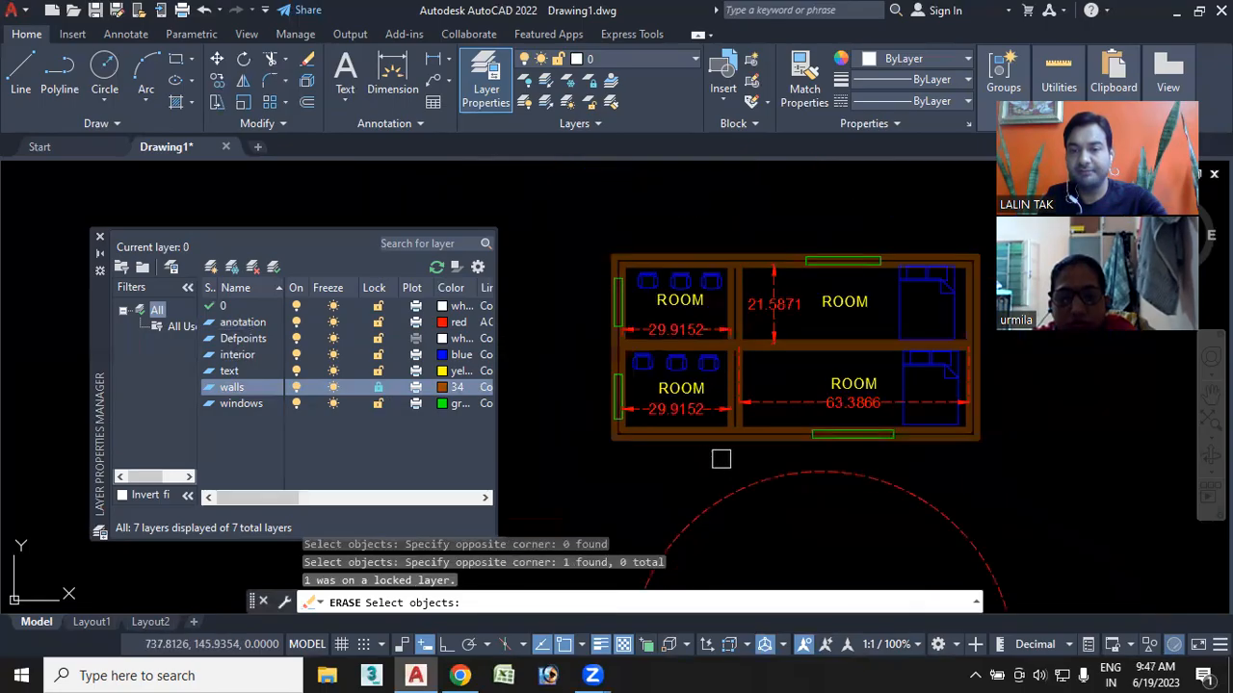
click(993, 433)
key(Return)
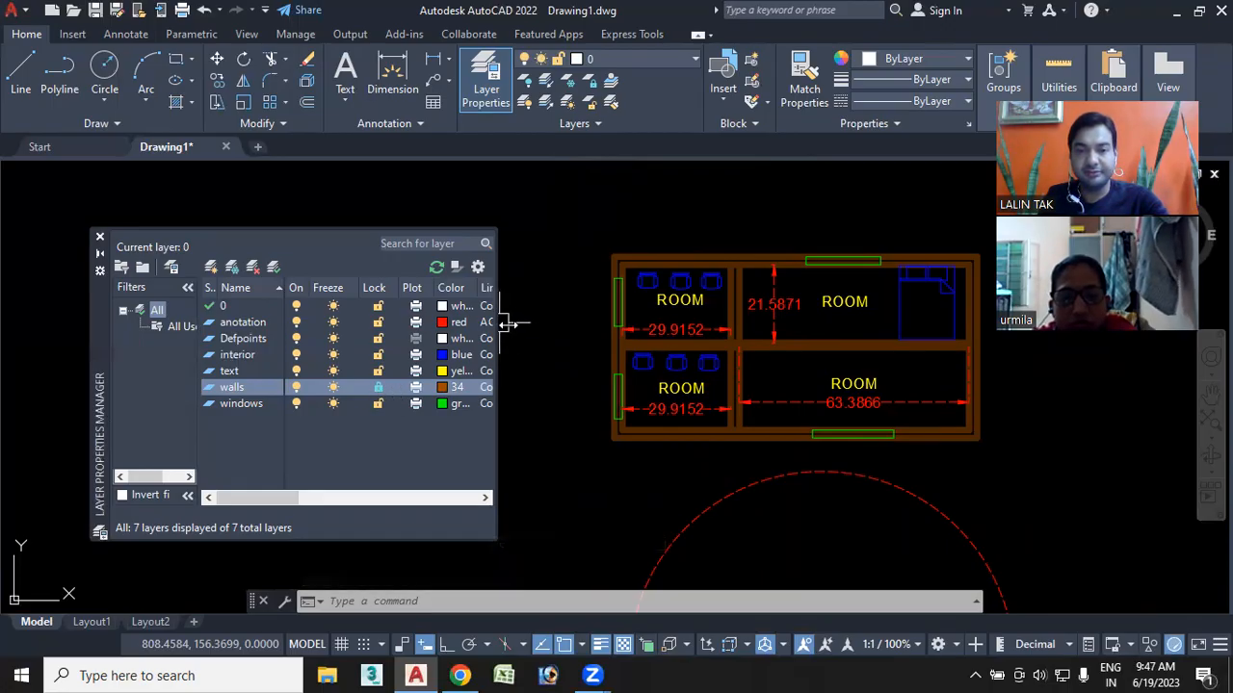
Widen the Layer Properties Manager and turn off plotting for the interior layer
drag(498, 325, 830, 328)
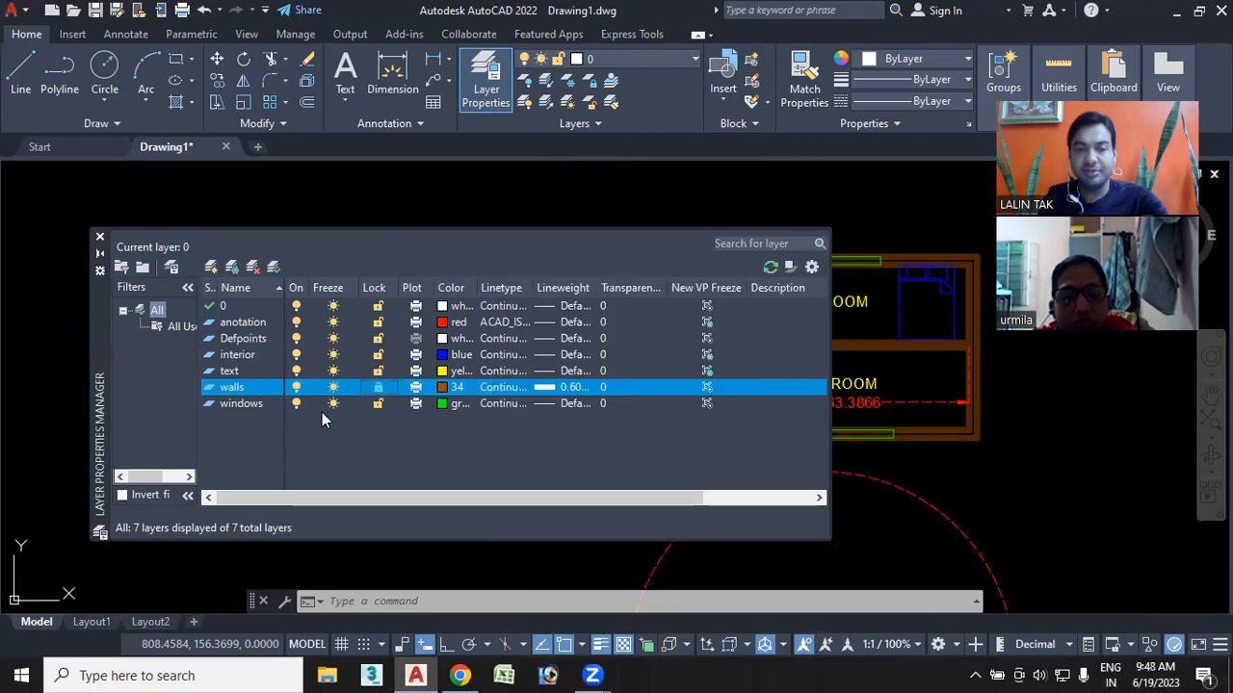
click(317, 358)
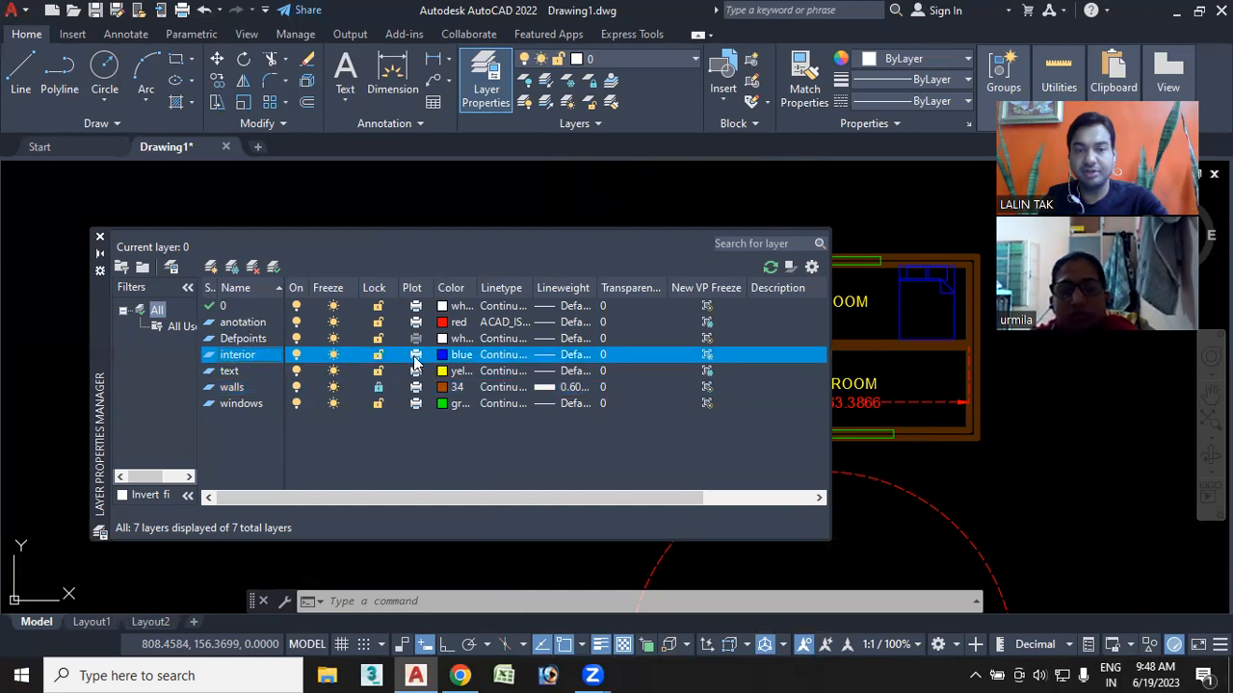
click(413, 355)
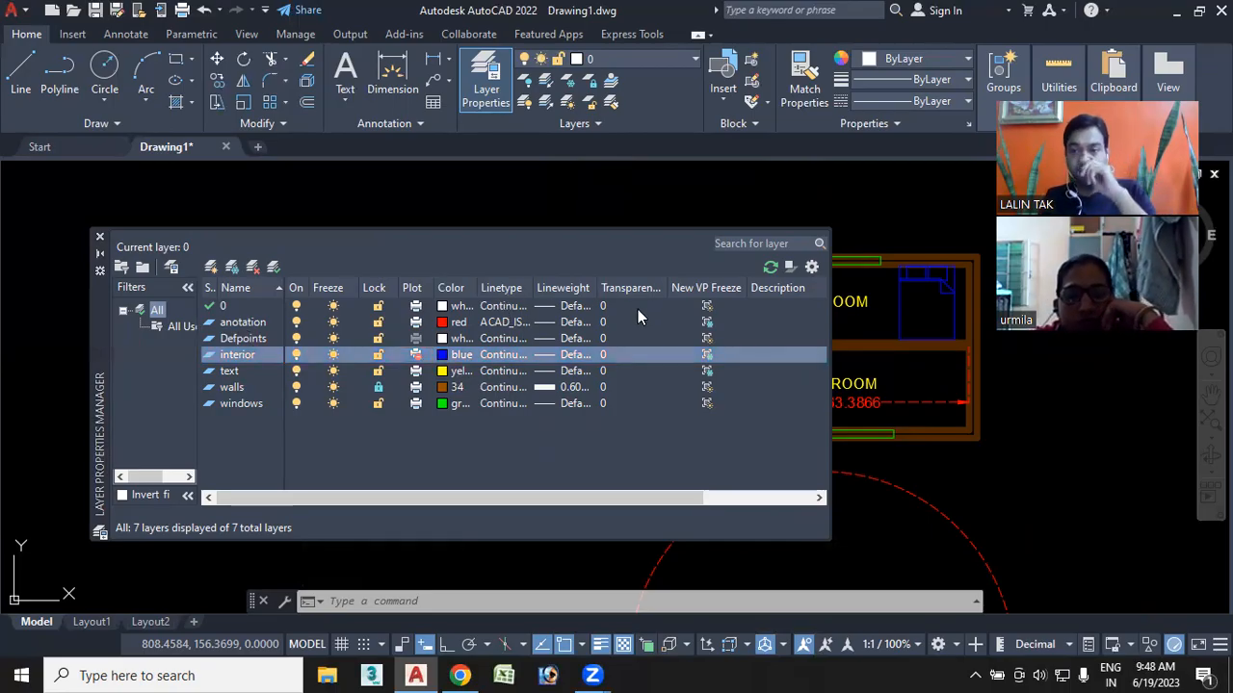
click(520, 252)
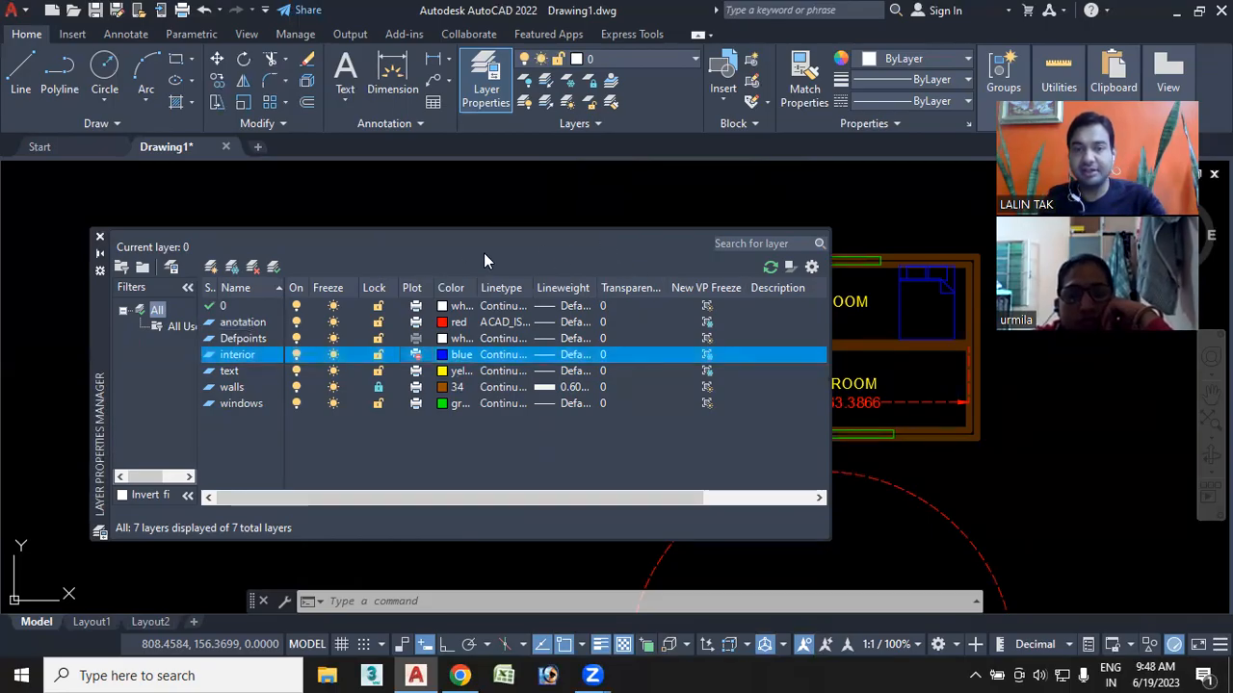
Narrow the Layer Properties Manager to uncover the floor plan and set the interior layer's transparency to 70
click(834, 328)
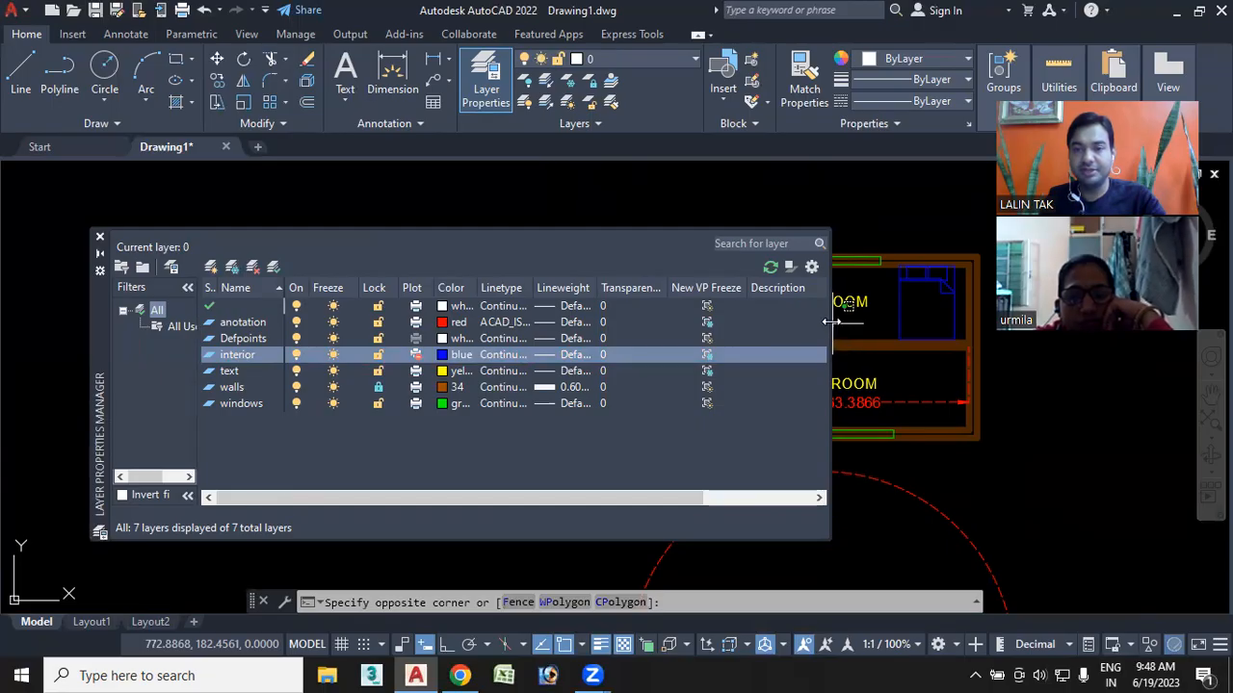
drag(831, 321, 655, 323)
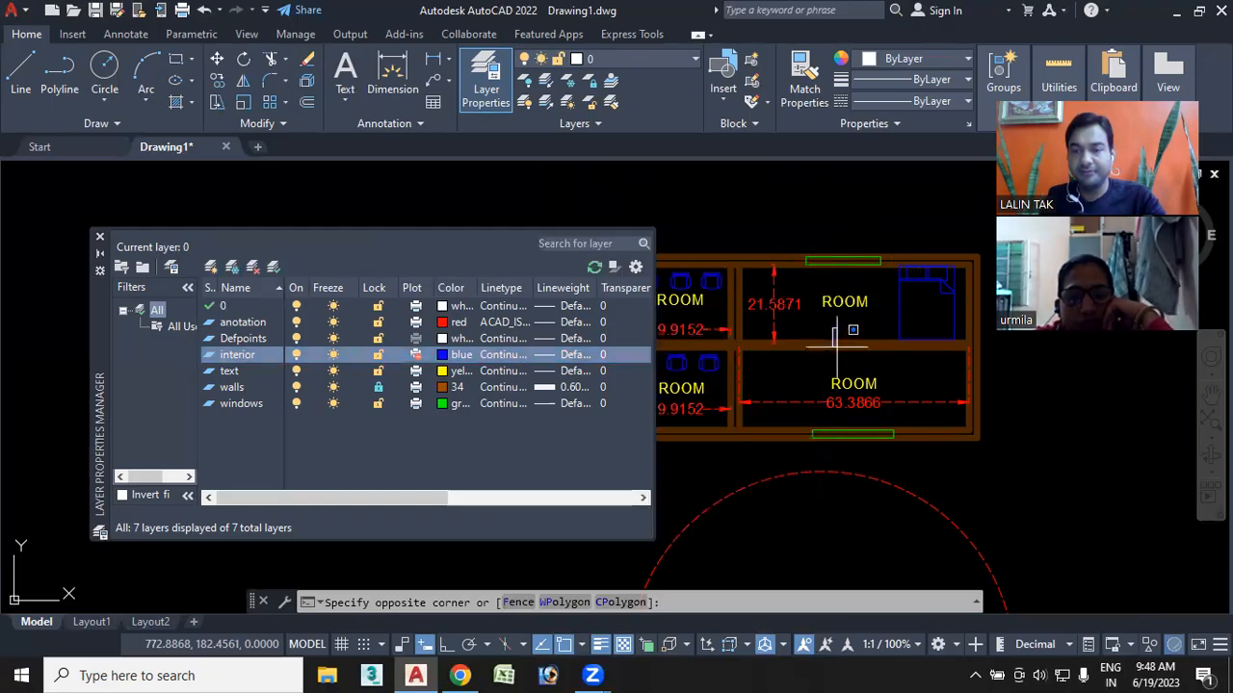
click(833, 342)
mouse_move(795, 364)
middle_down()
mouse_move(880, 366)
mouse_move(839, 399)
mouse_move(853, 398)
middle_up()
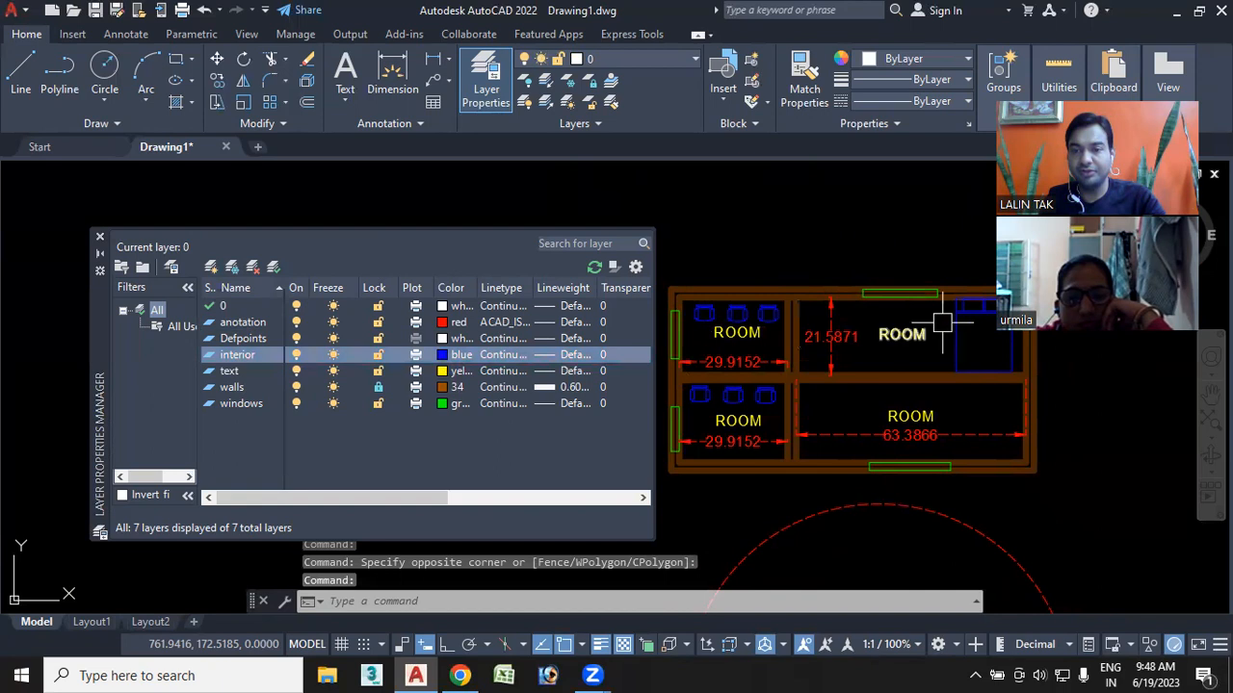
click(612, 354)
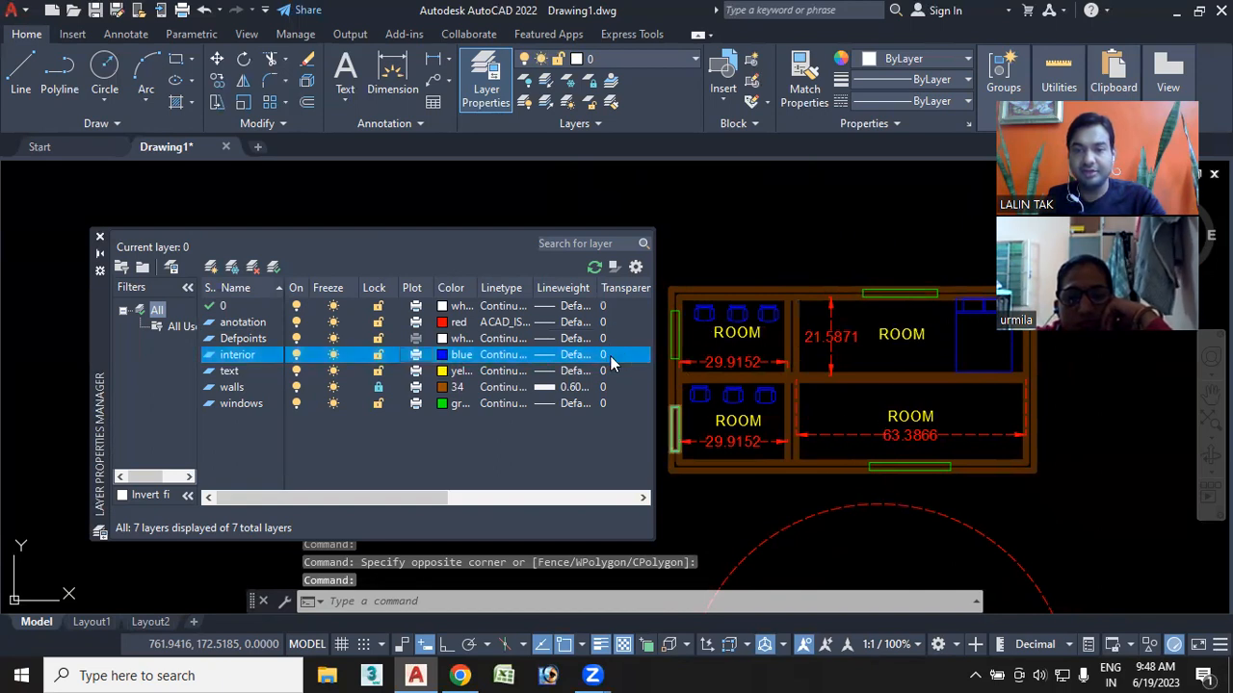
text(70)
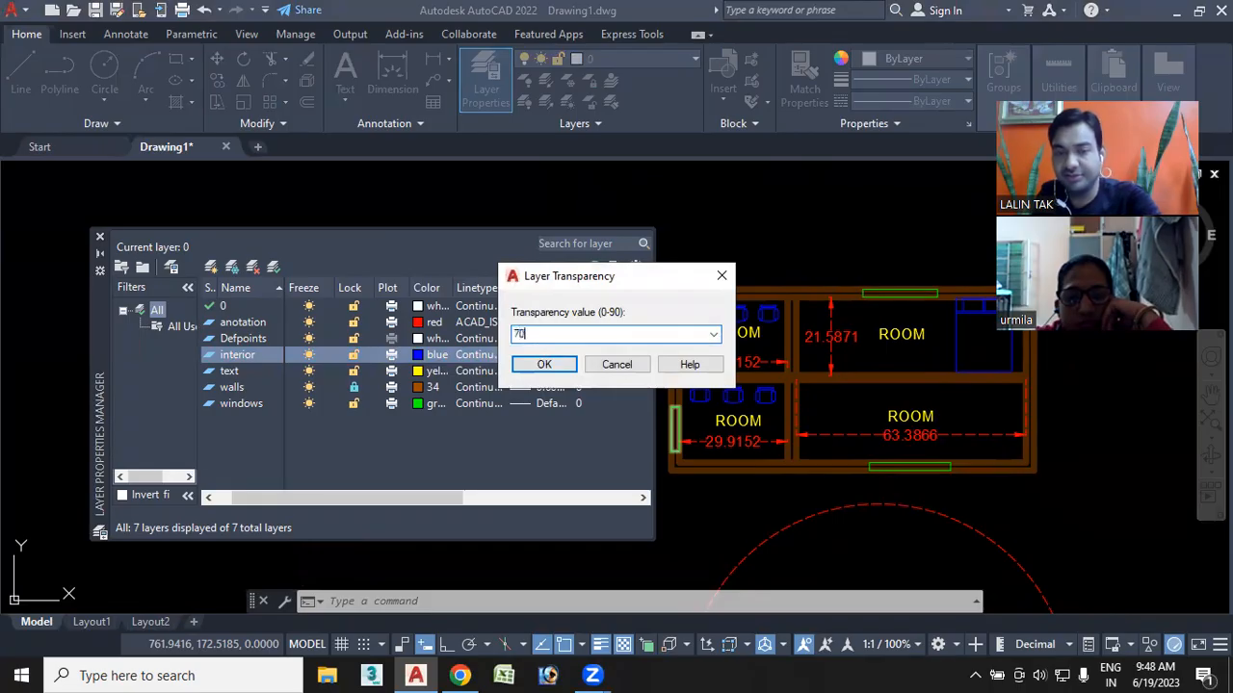
click(545, 365)
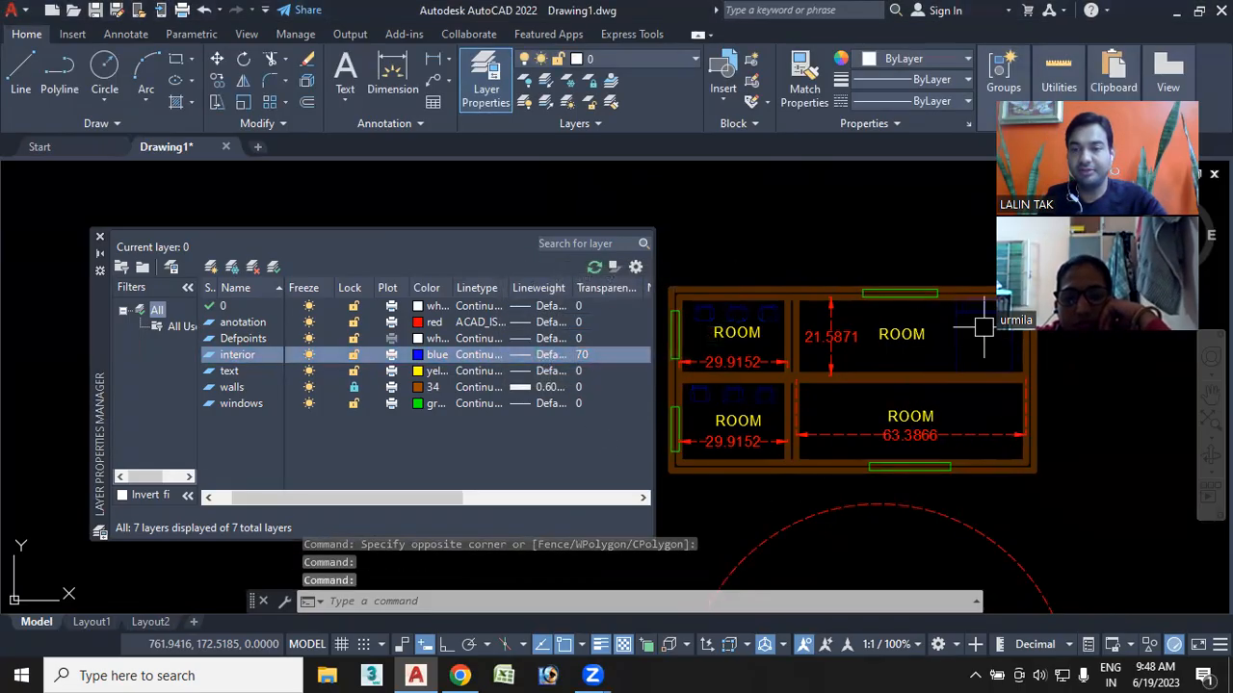
Turn the transparency display off and on again to compare how the interior furniture looks
click(623, 645)
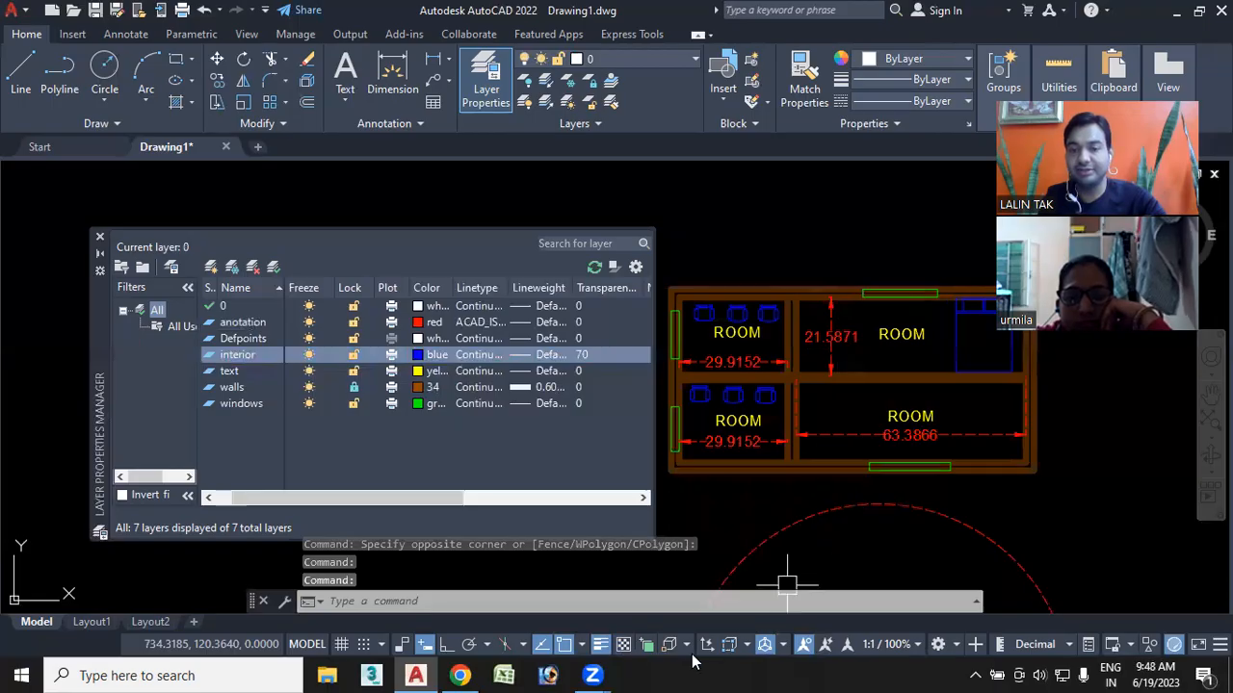
click(622, 652)
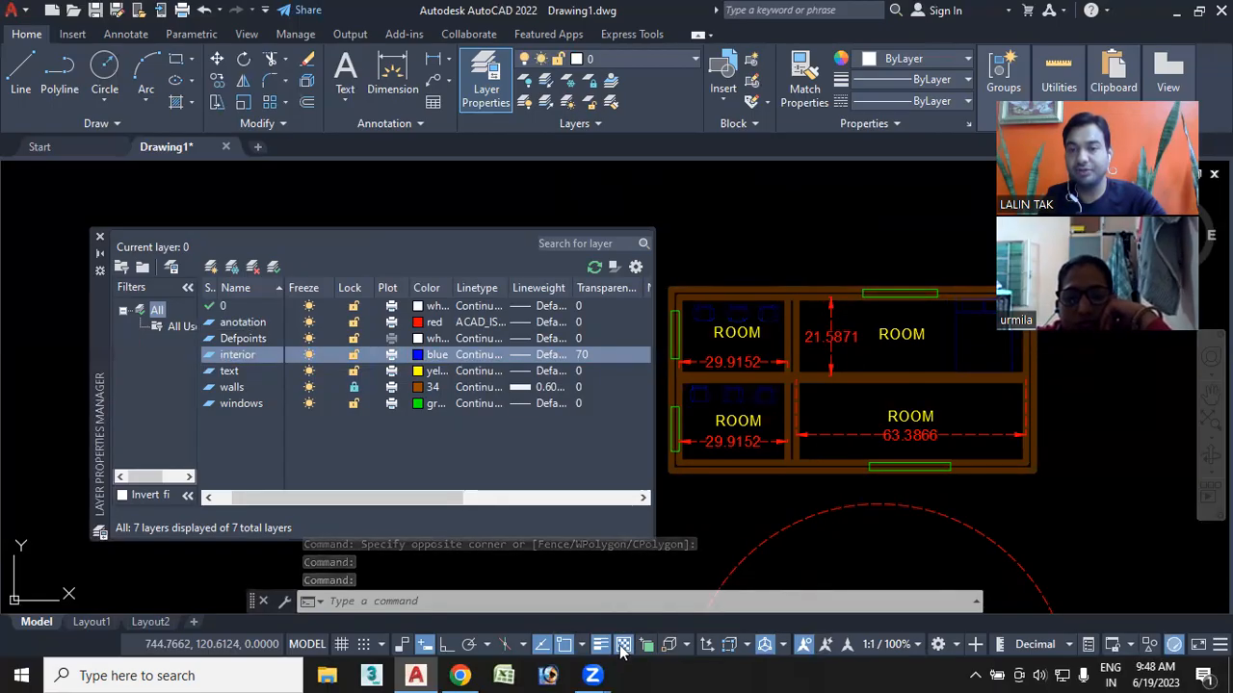
scroll(740, 420, up, 2)
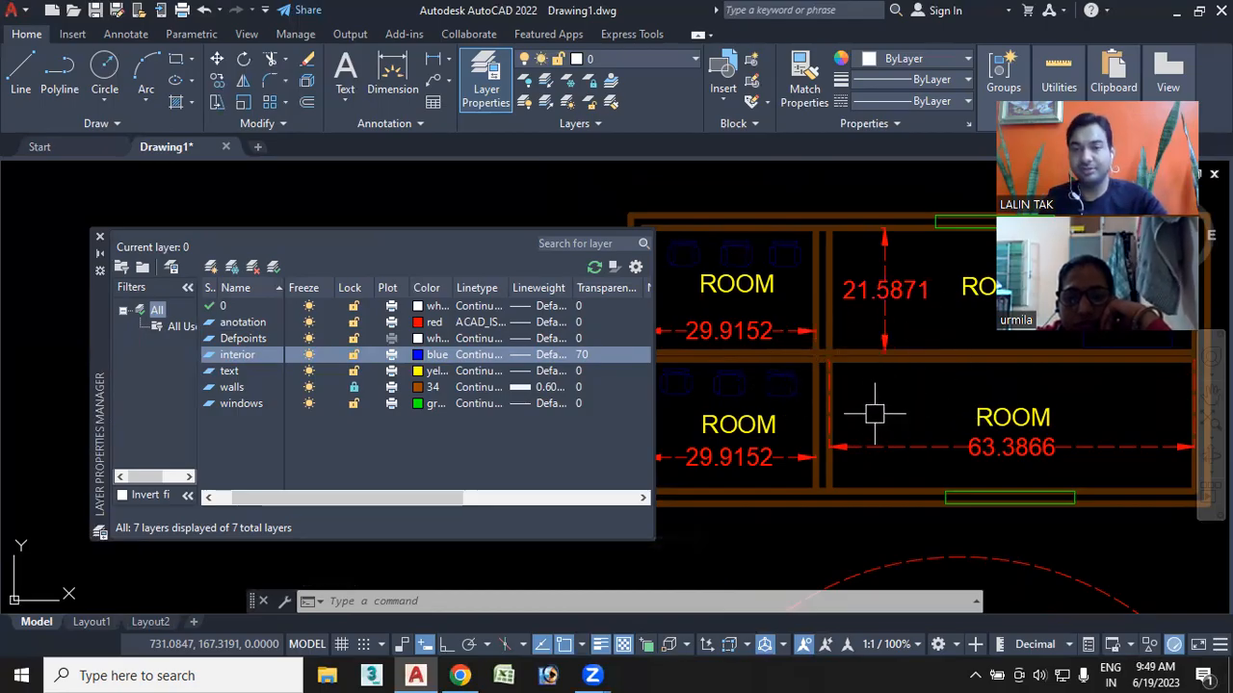
scroll(876, 414, down, 2)
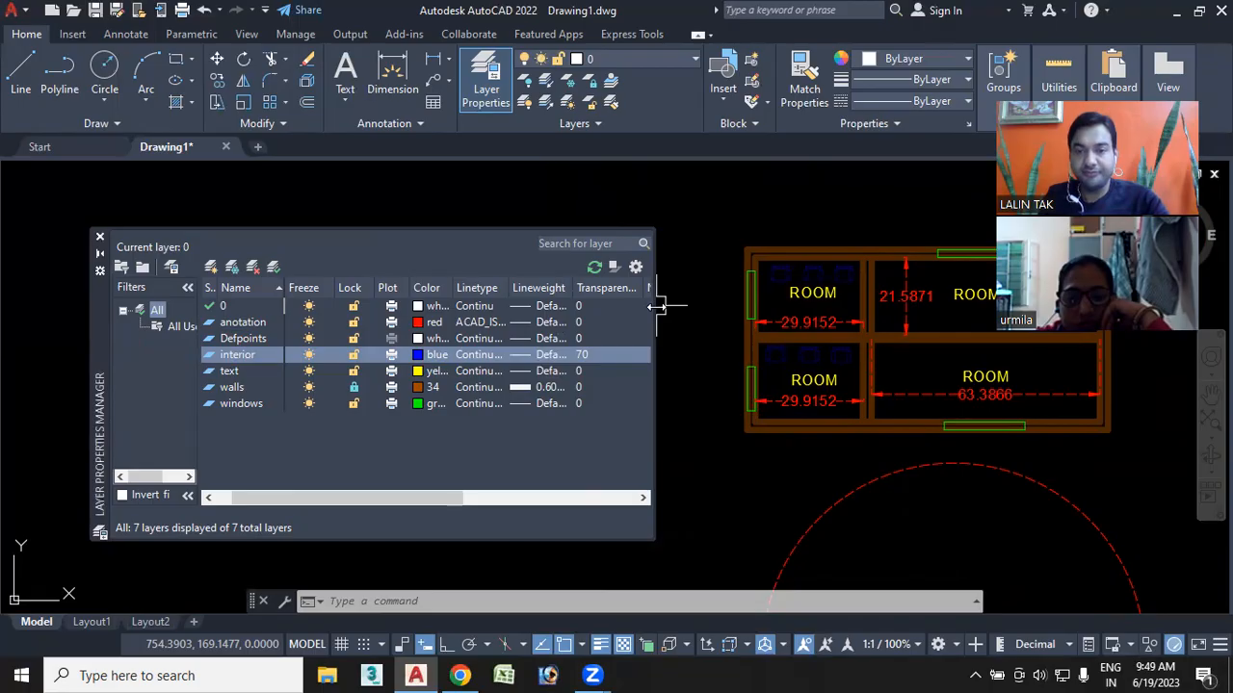
Widen the Layer Properties Manager, unlock the walls layer and try to enable plotting for the Defpoints layer
drag(655, 306, 821, 301)
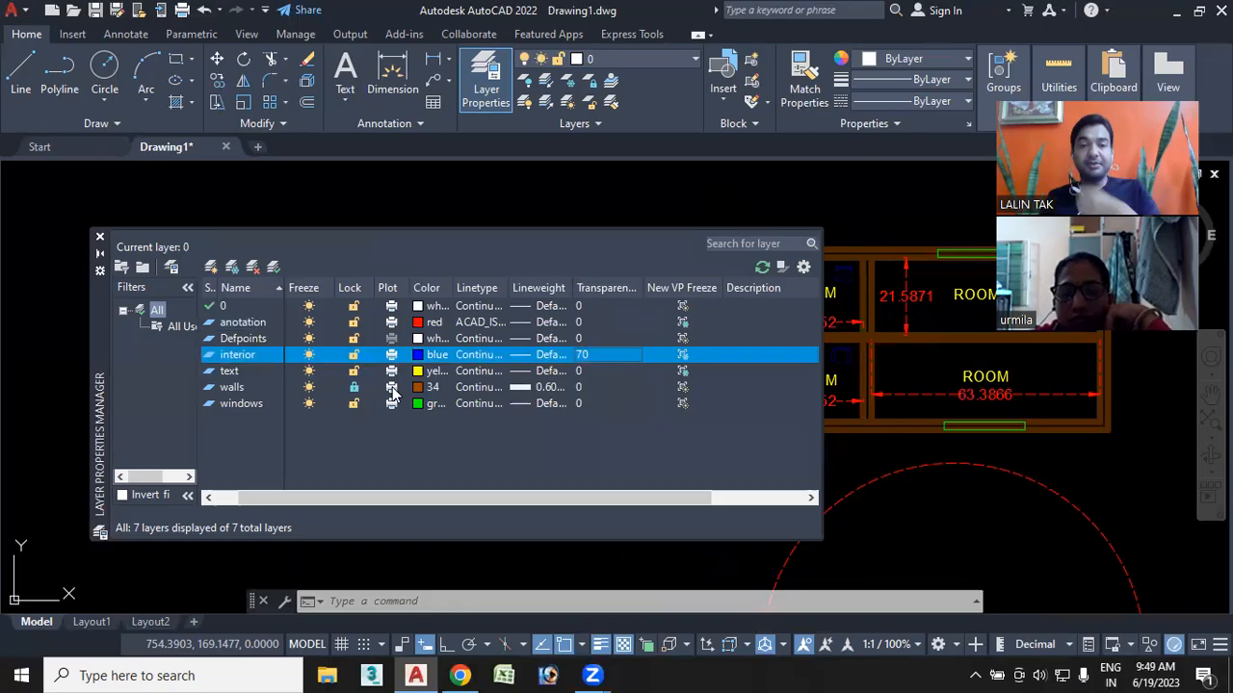
click(472, 387)
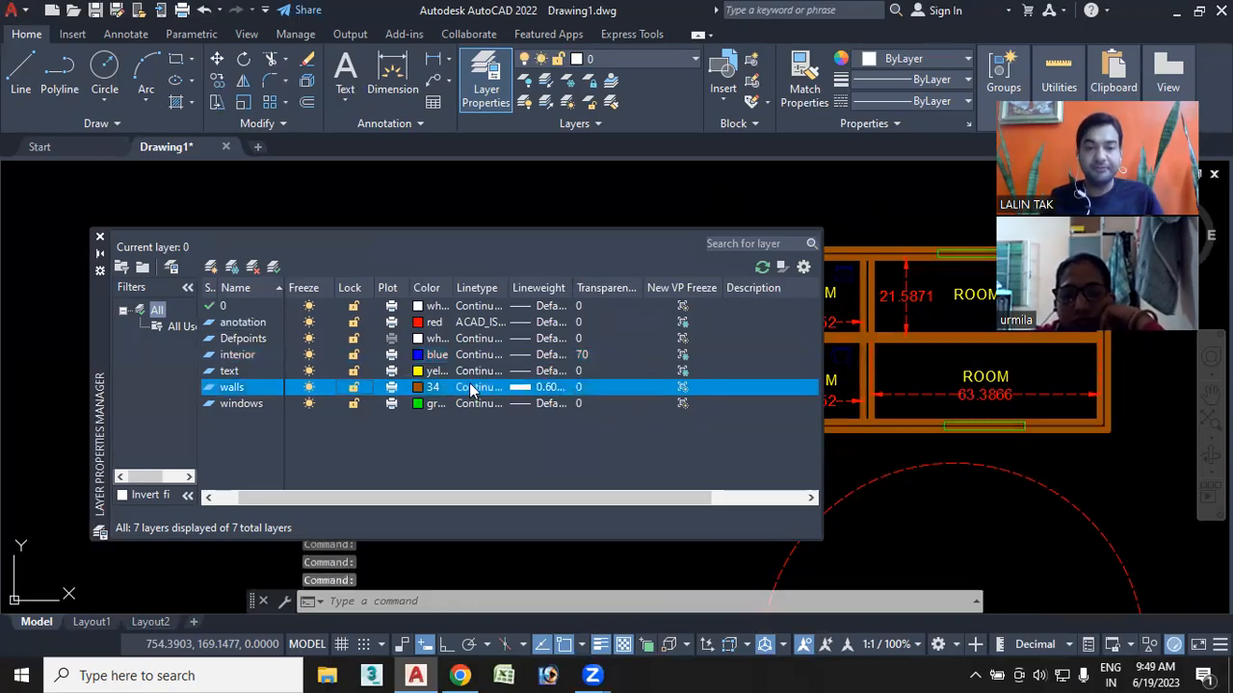
click(393, 341)
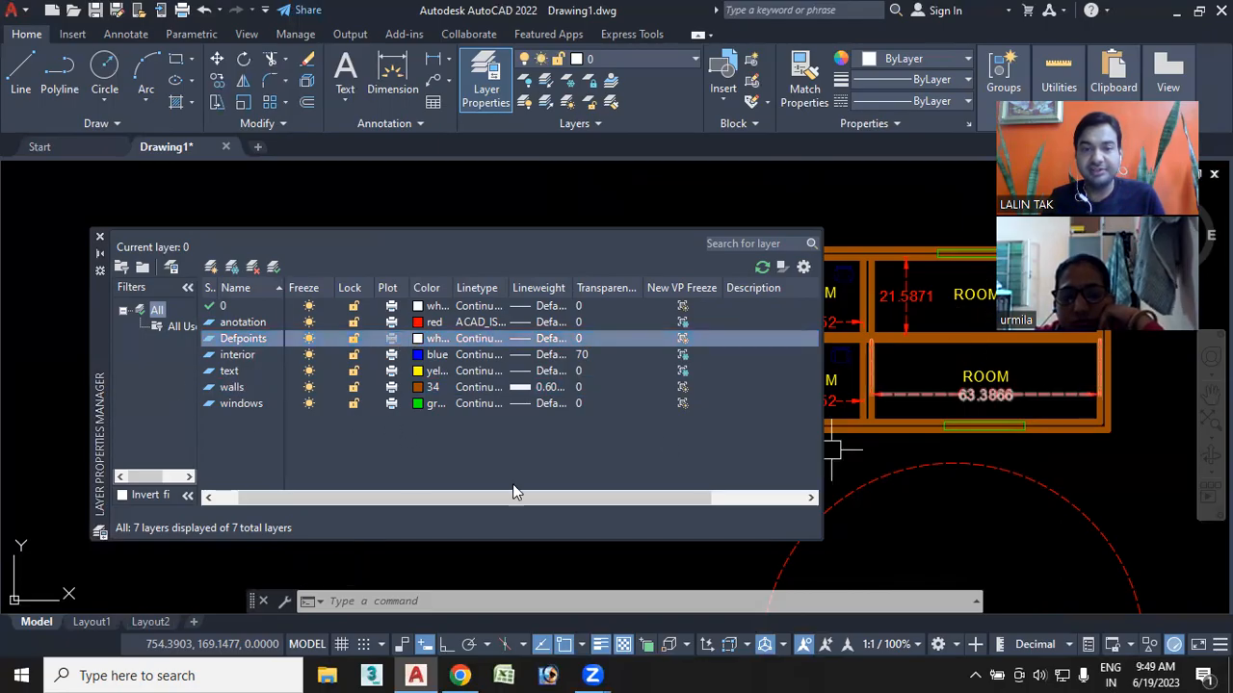
Freeze and thaw the text layer, and turn off its New VP Freeze setting
click(309, 373)
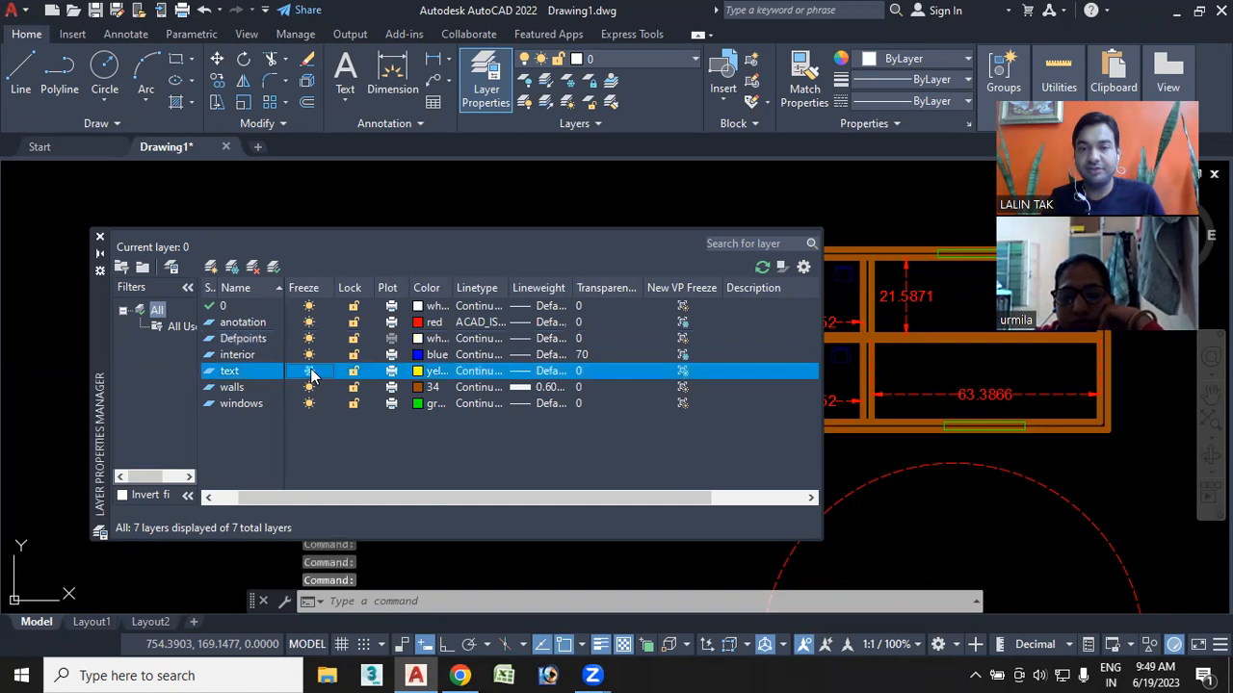
click(310, 373)
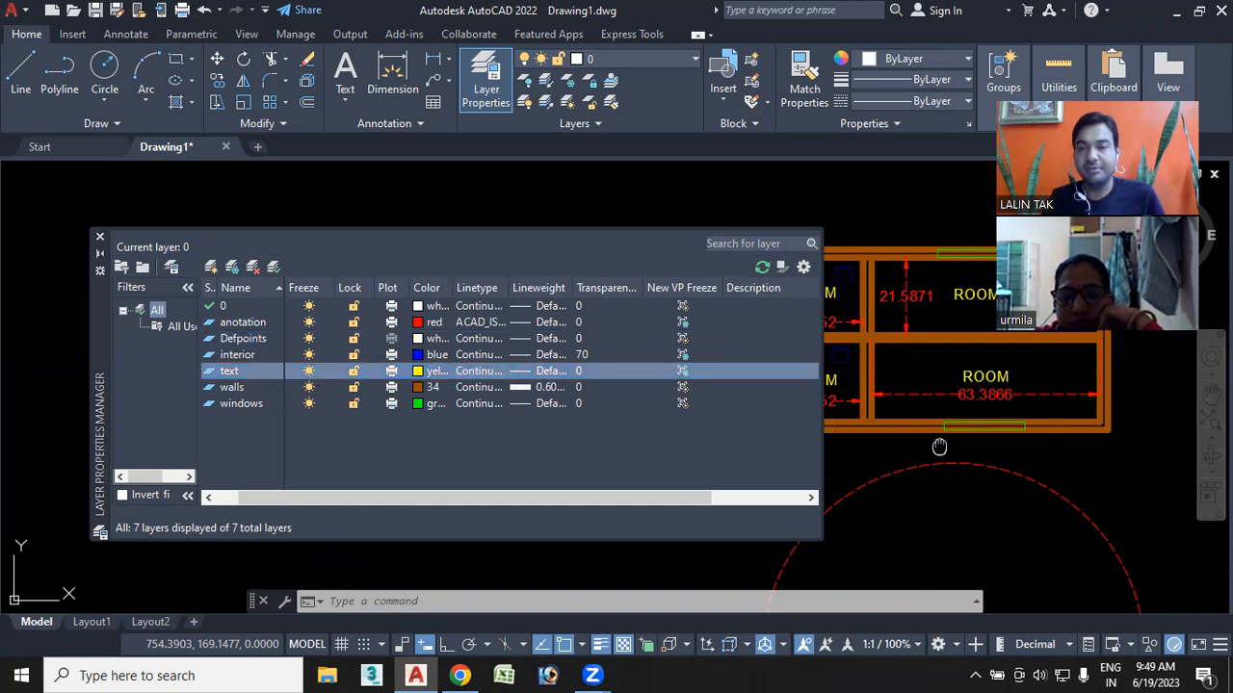
middle_drag(938, 447, 1023, 447)
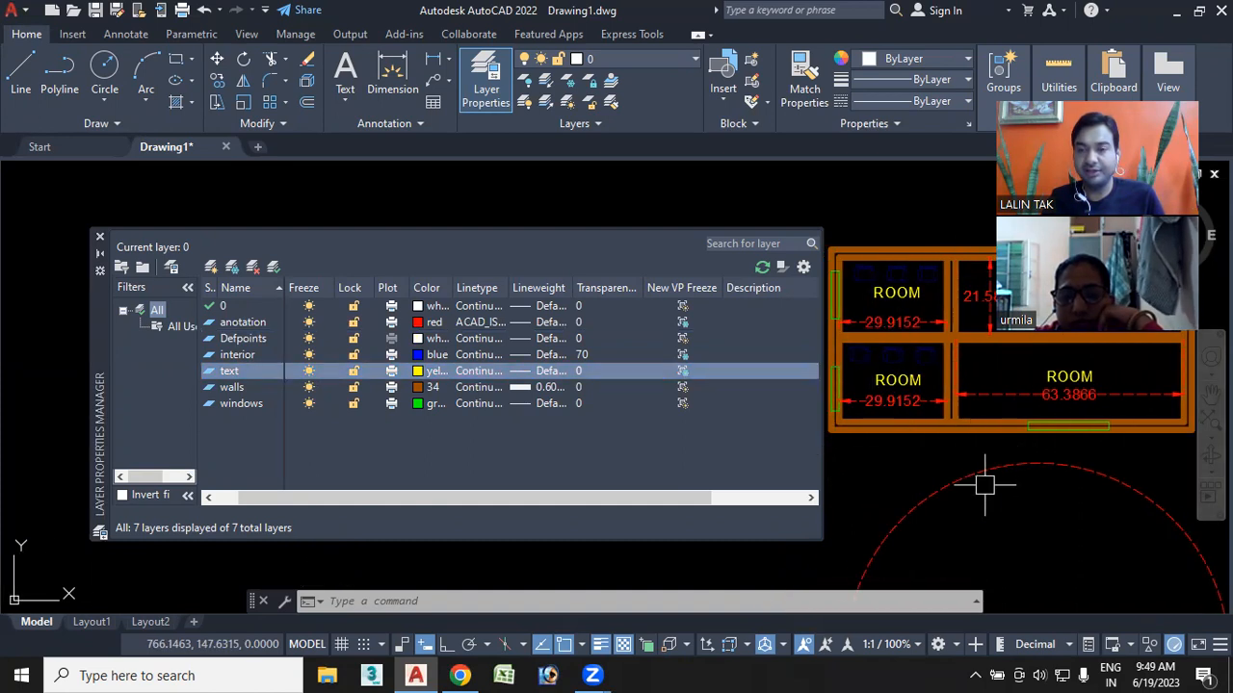
mouse_move(932, 436)
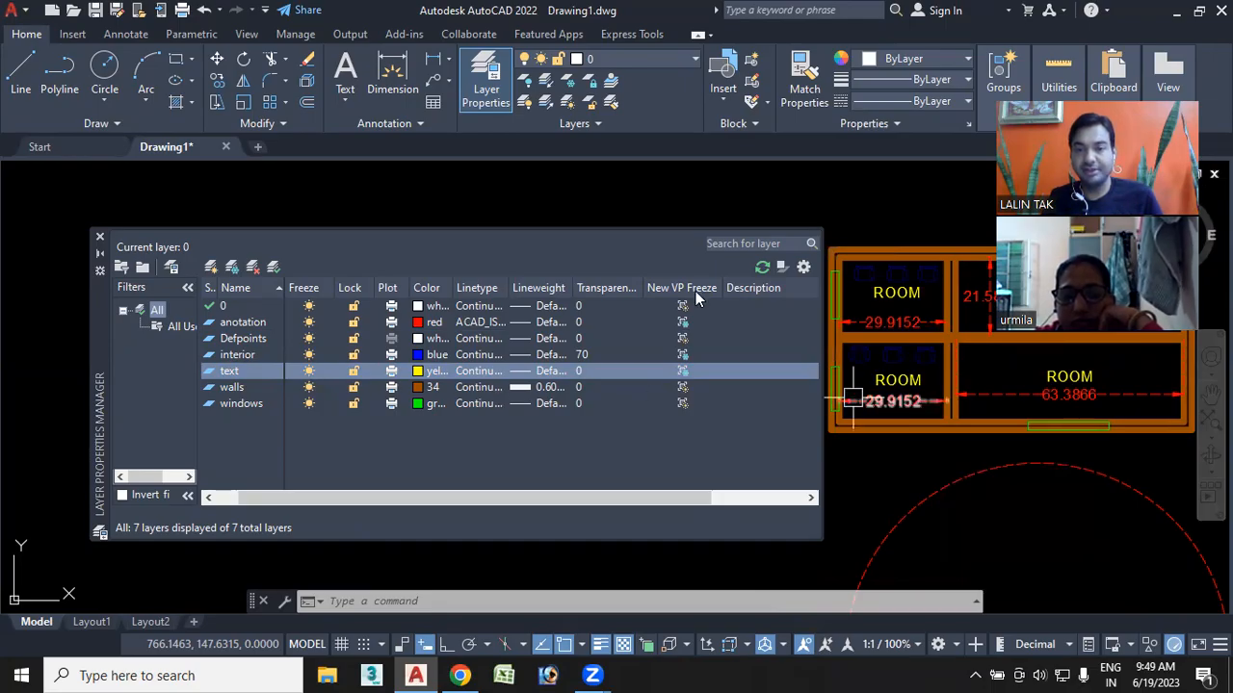
click(681, 378)
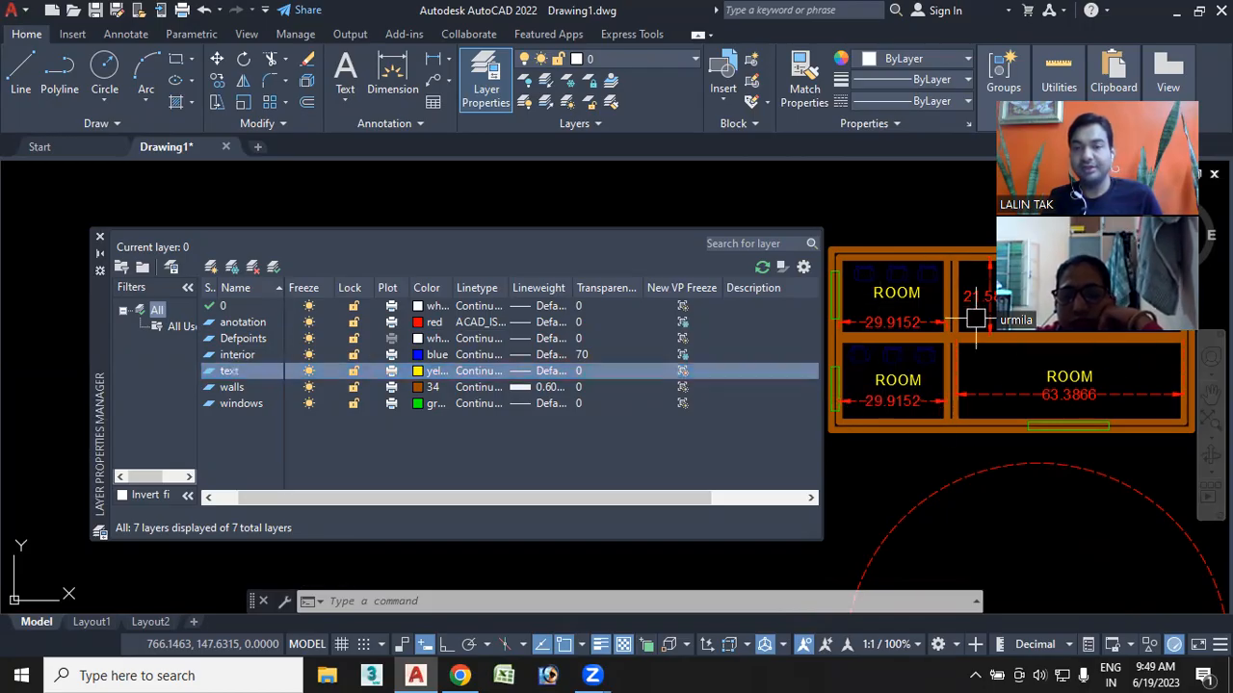
Open Layout1 and collapse the Layer Properties Manager to inspect the floor plan in the layout viewport
click(91, 622)
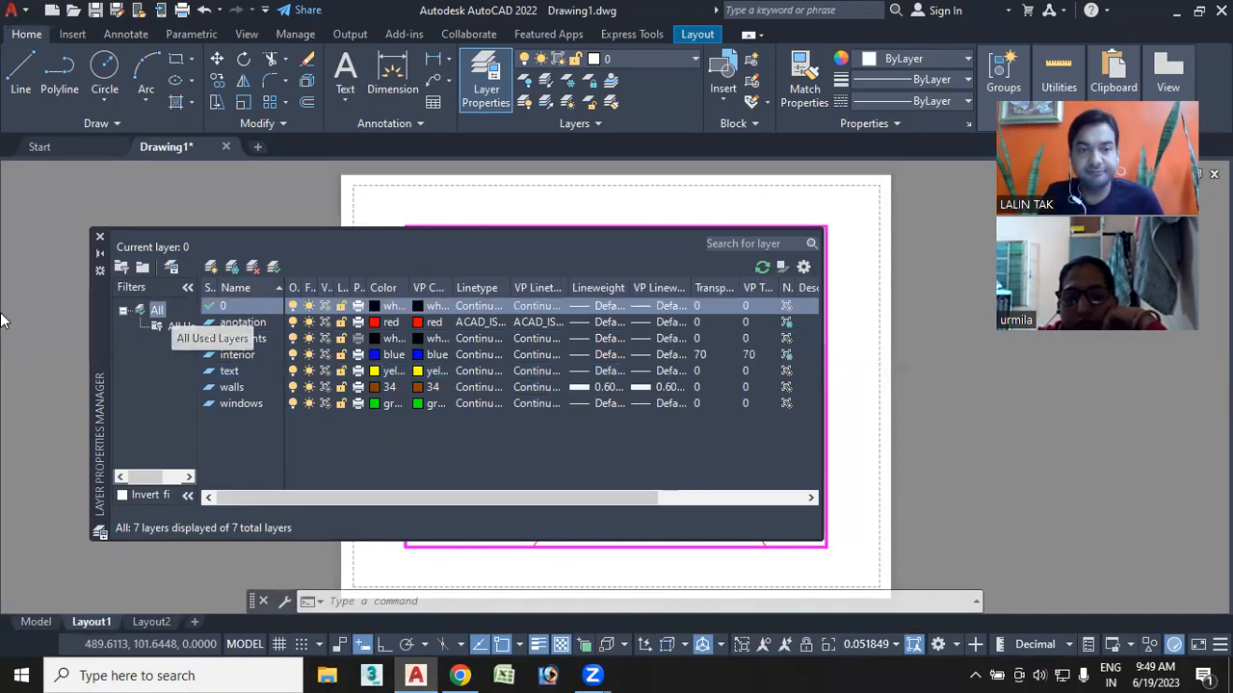
click(100, 252)
scroll(626, 413, up, 2)
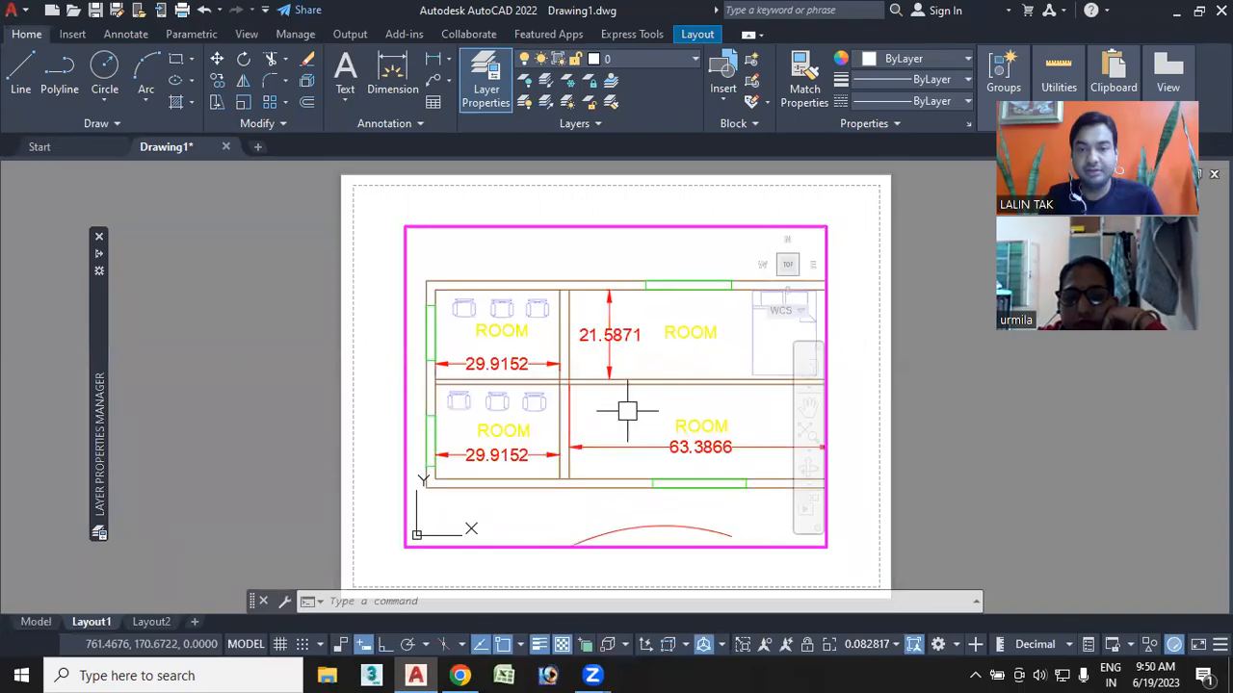
Create a new layout with the default name Layout3
middle_drag(568, 377, 525, 375)
scroll(578, 368, down, 2)
middle_drag(604, 383, 549, 345)
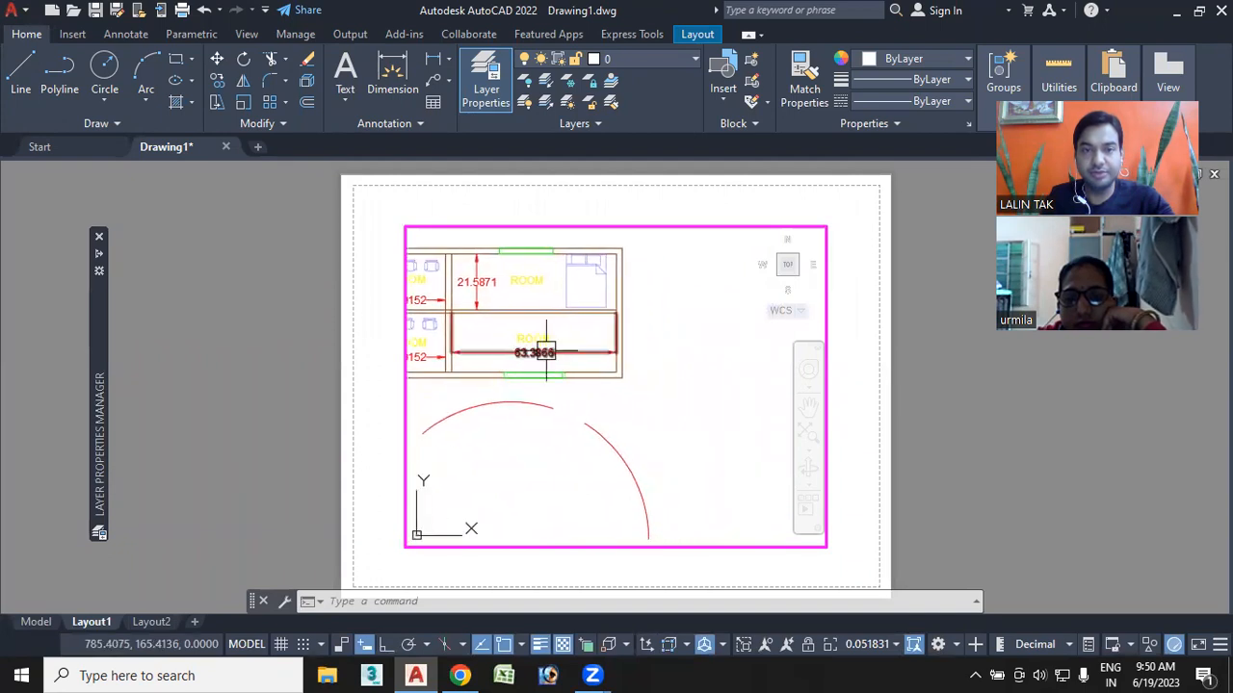
click(697, 35)
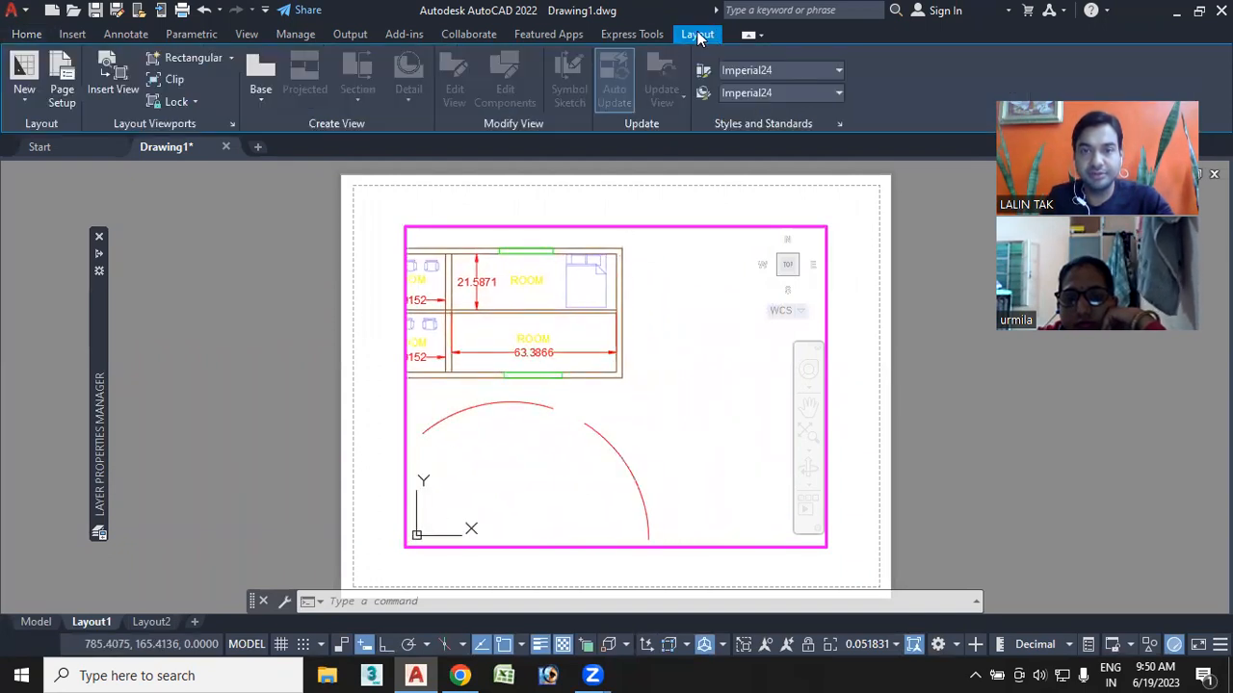
click(24, 103)
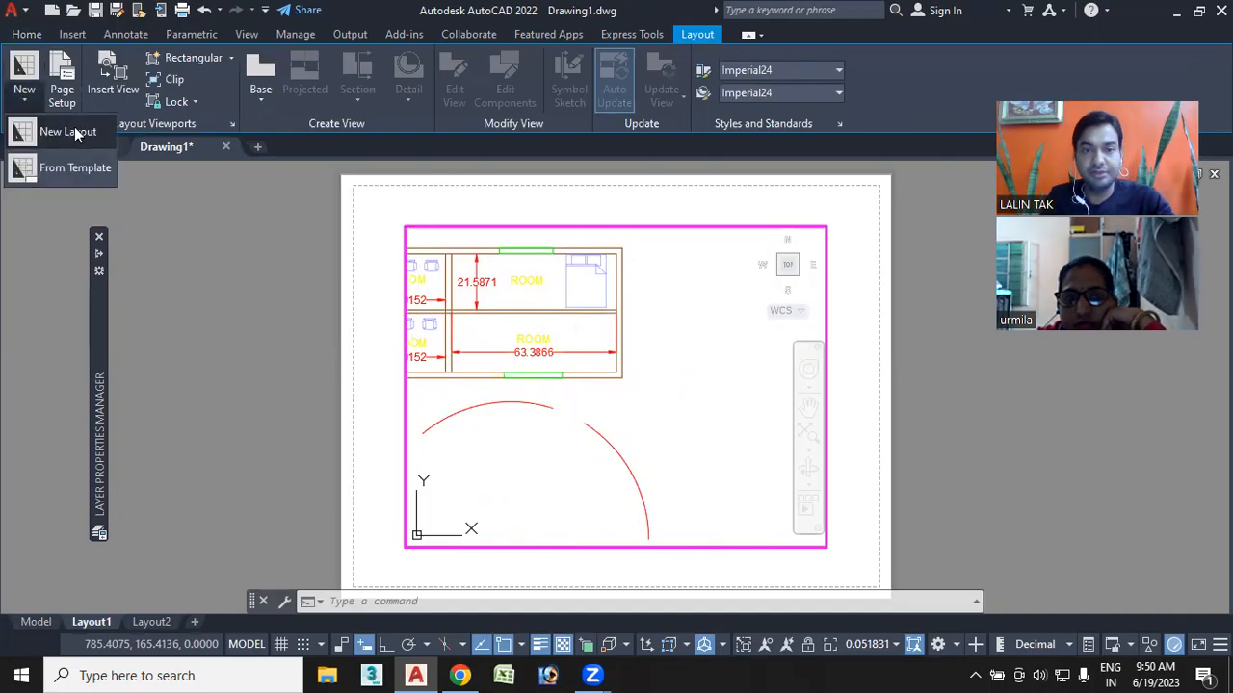
click(74, 128)
mouse_move(738, 418)
middle_down()
mouse_move(590, 396)
mouse_move(511, 363)
middle_up()
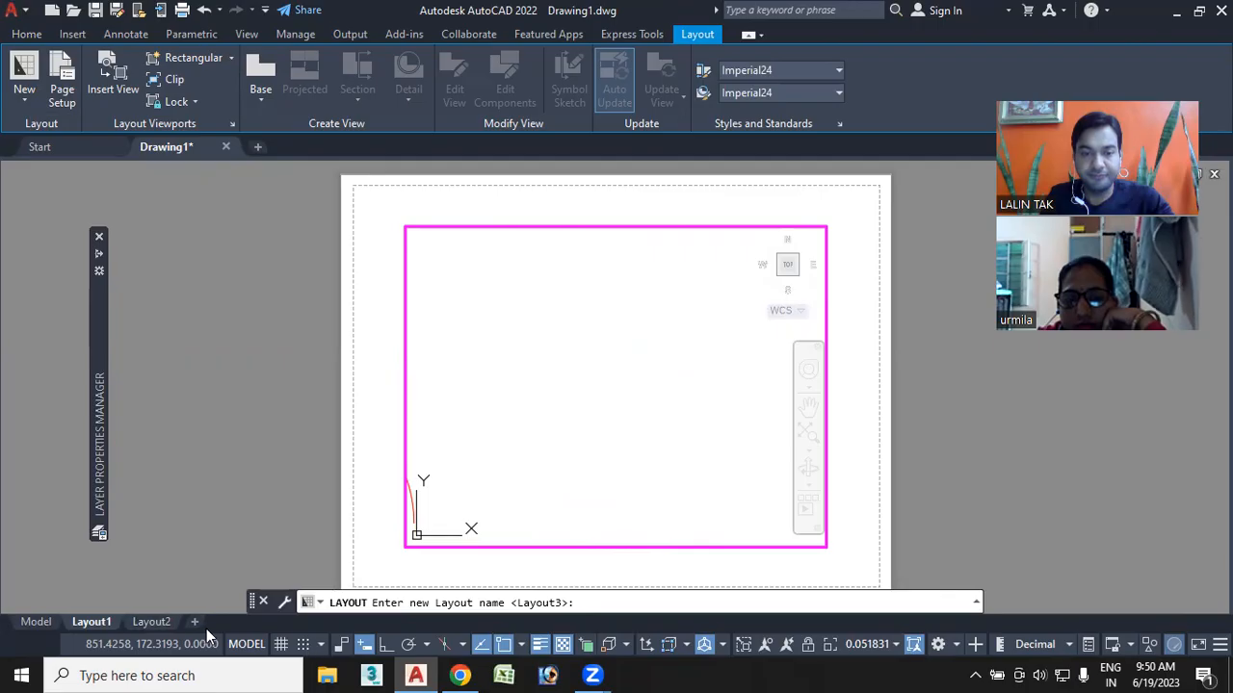
key(Return)
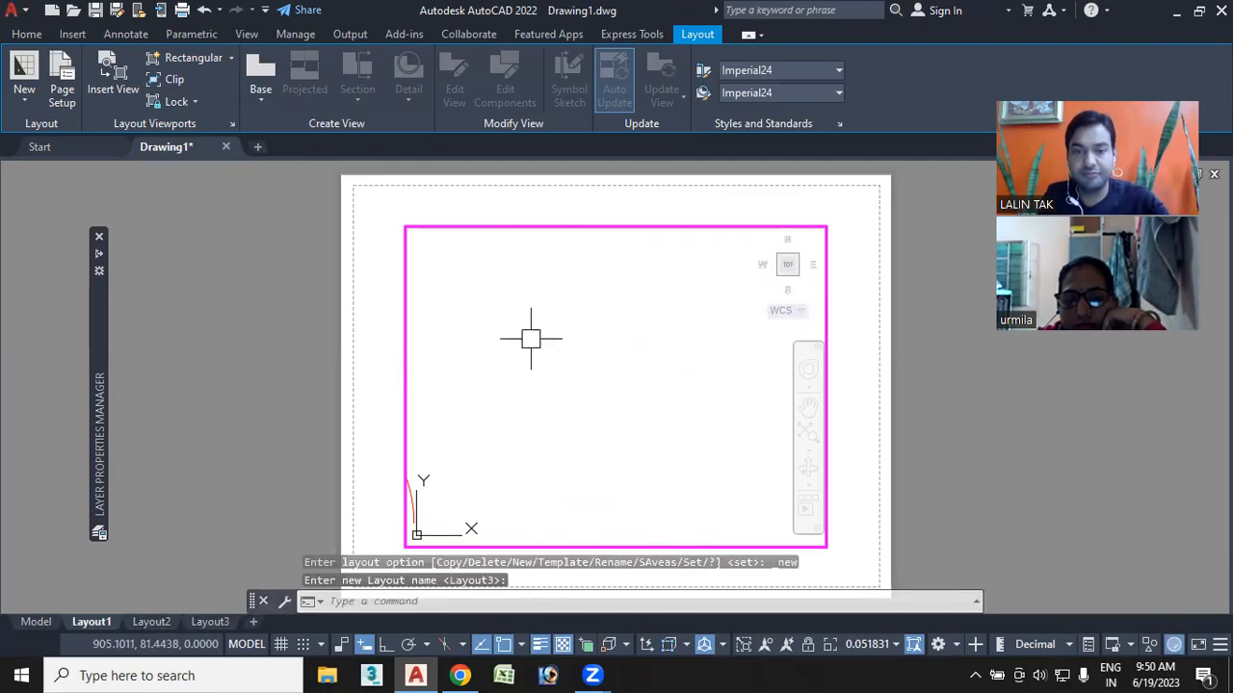
click(493, 292)
click(686, 424)
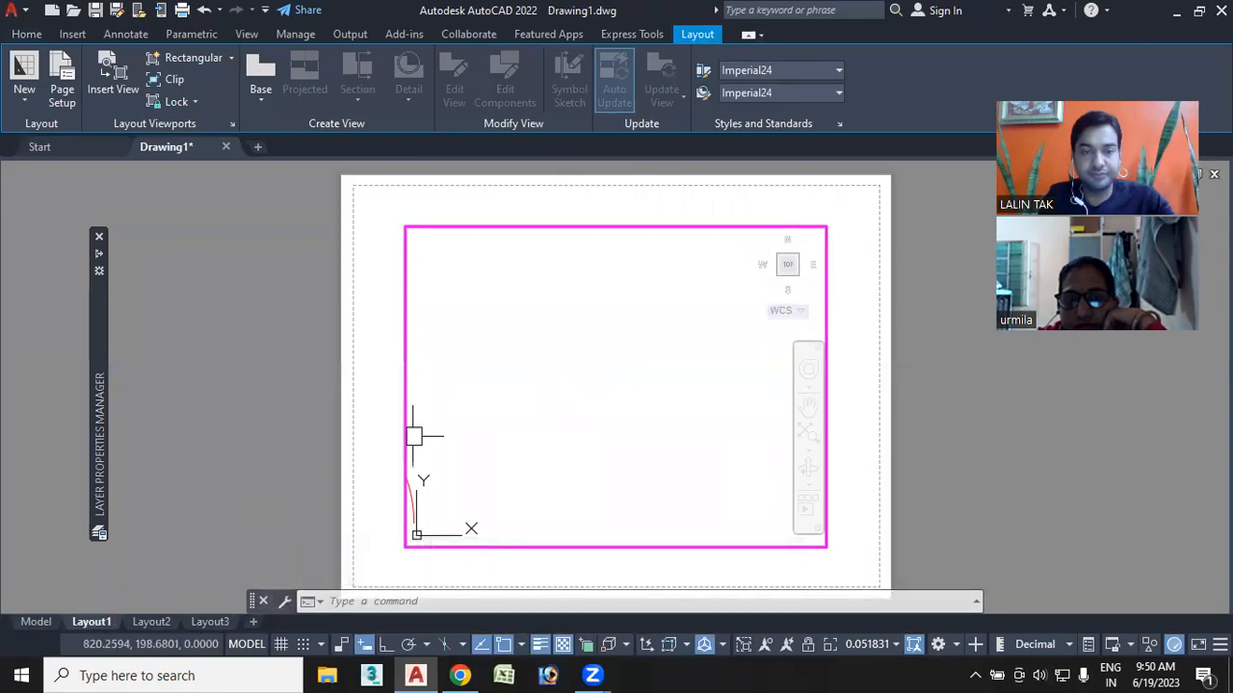
Enable the display option that shows the Page Setup Manager for new layouts
click(19, 11)
click(180, 531)
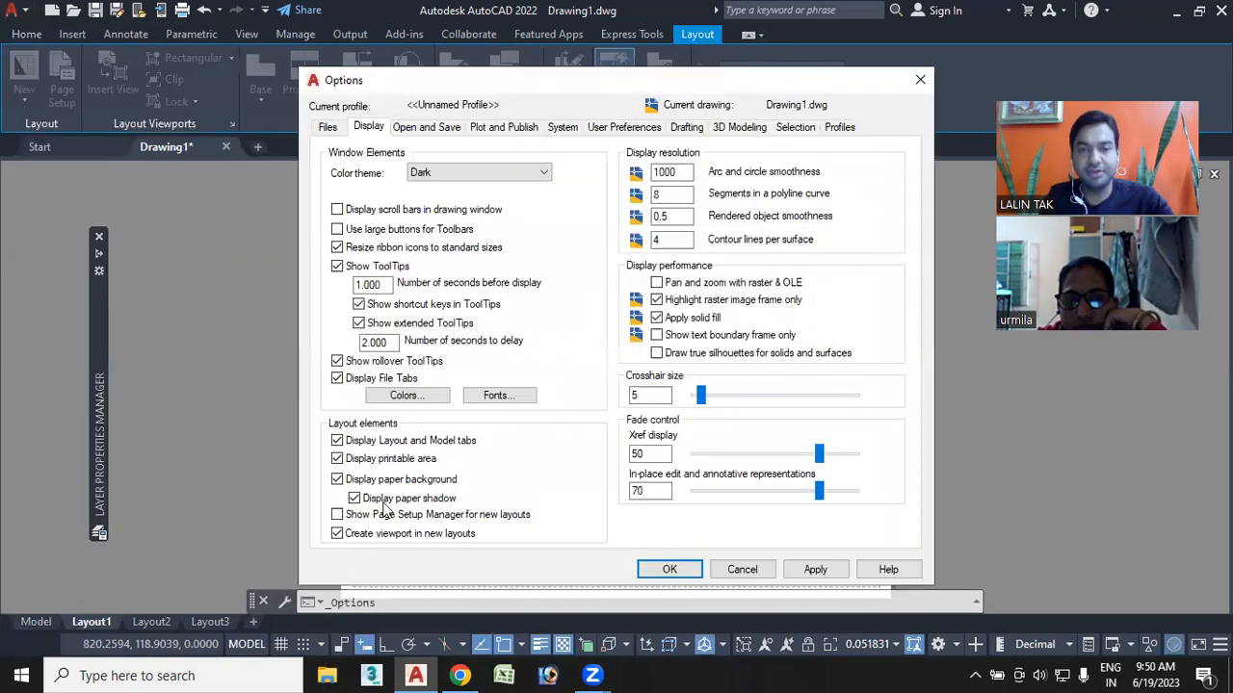
click(378, 517)
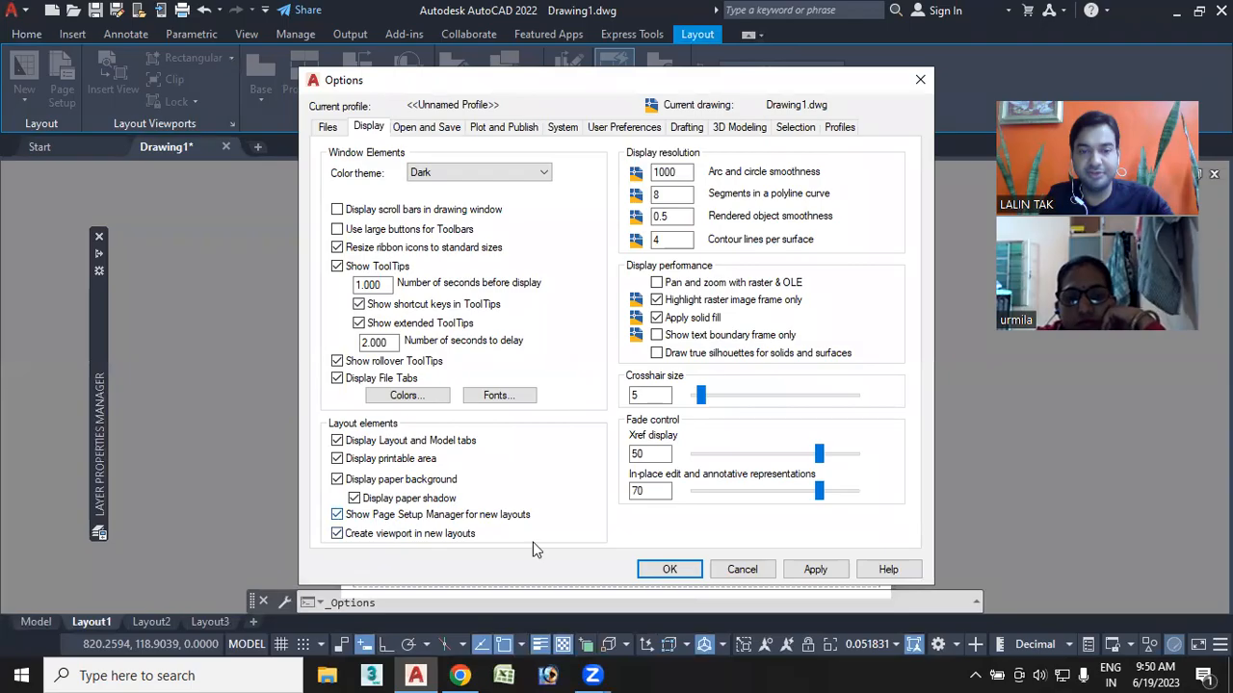
click(667, 569)
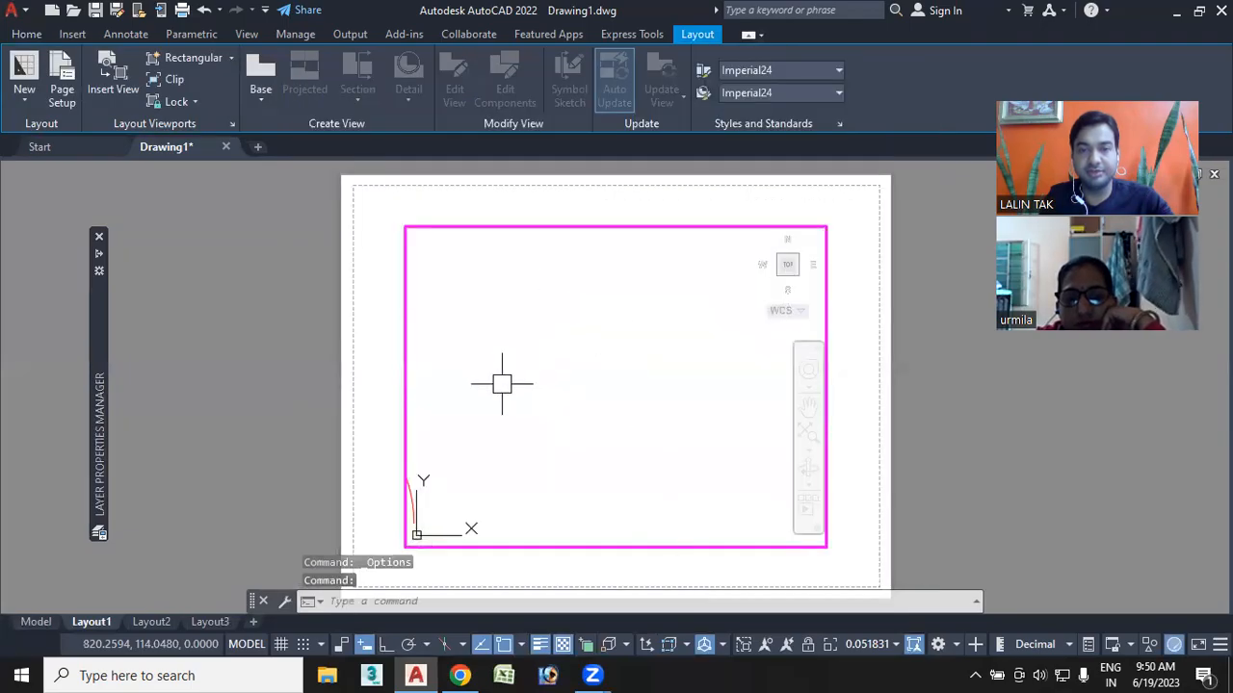
Open Layout2 and add a page setup named Setup1 with its default settings
click(150, 621)
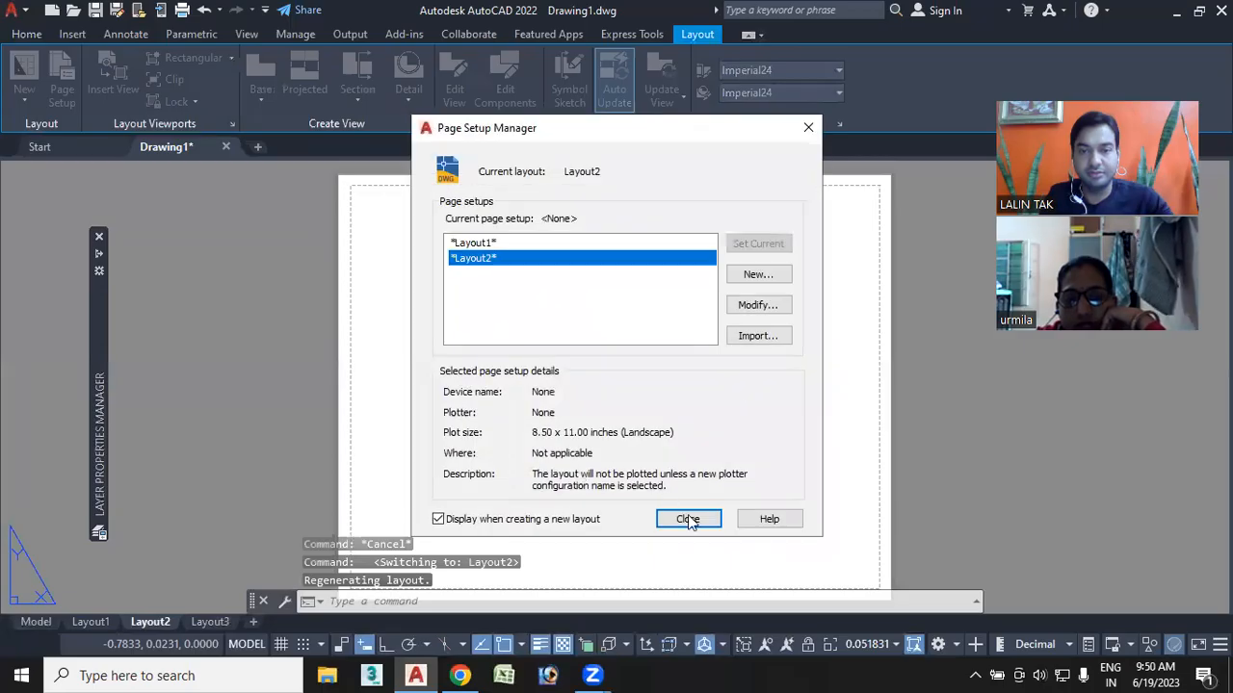
click(758, 275)
click(556, 438)
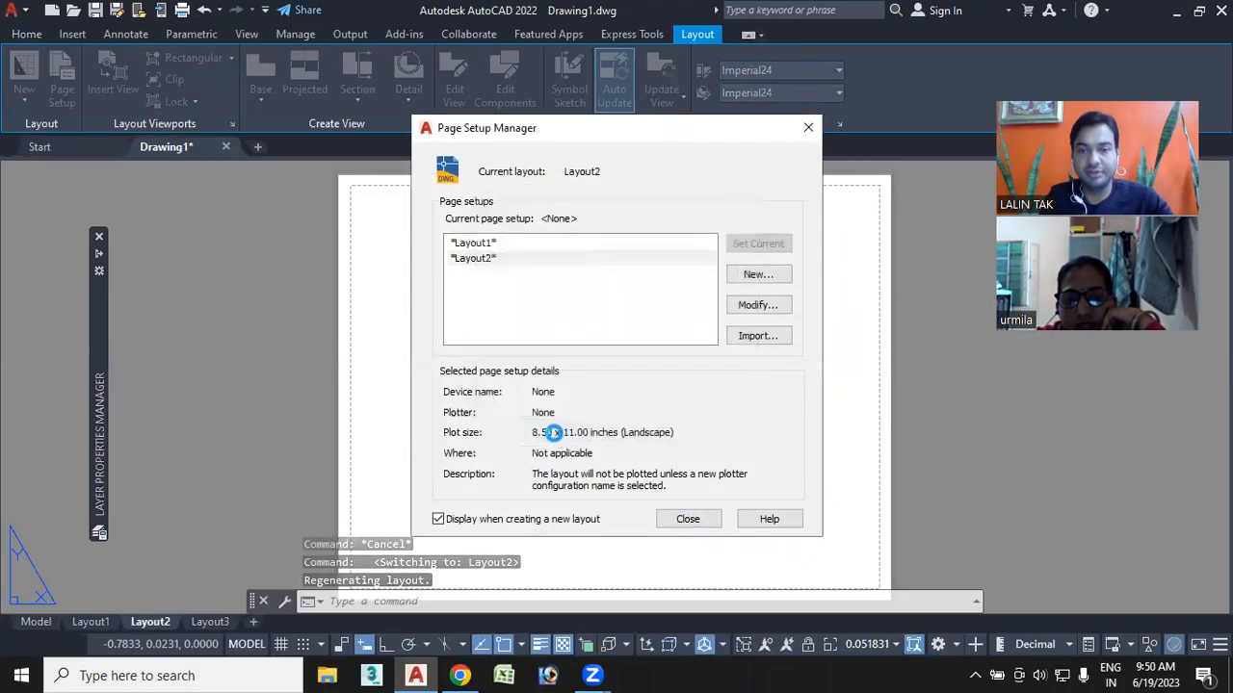
click(714, 558)
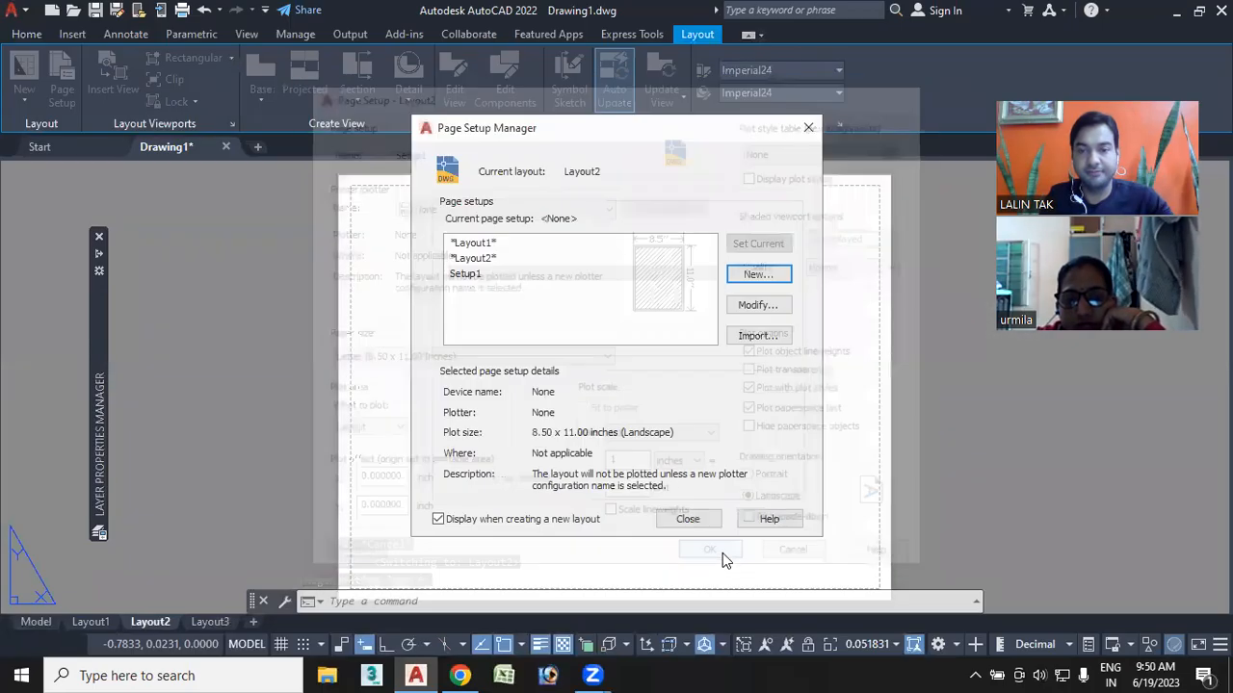
click(690, 518)
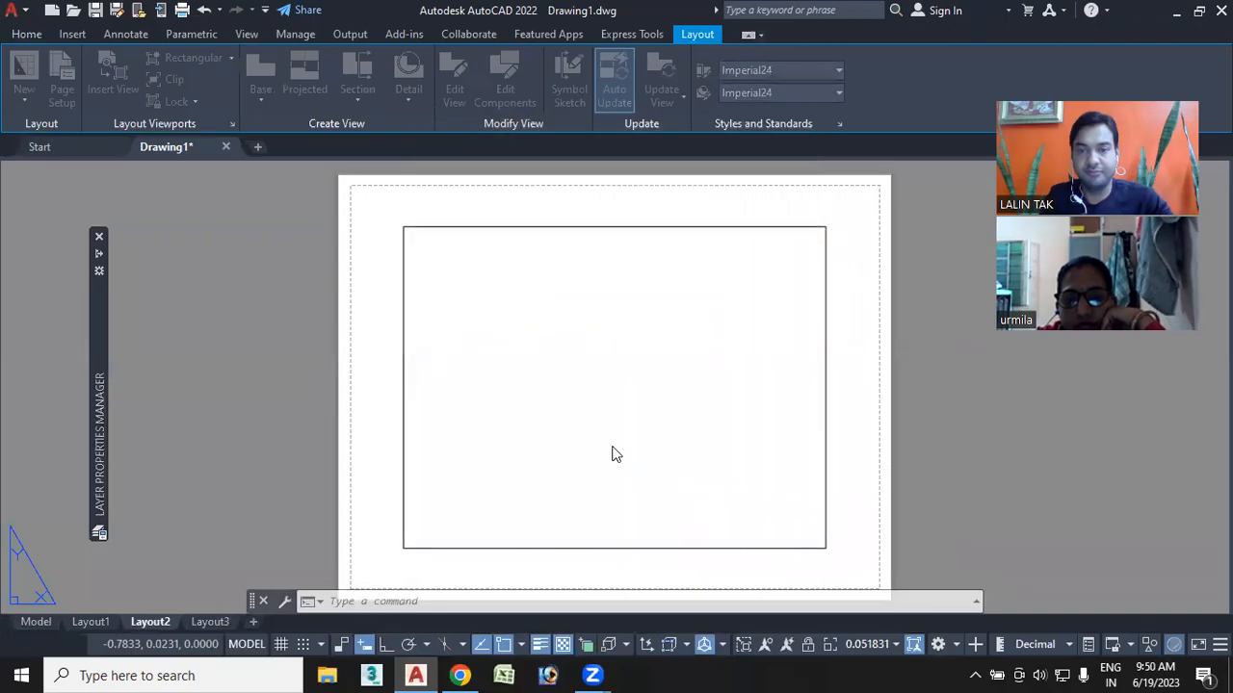
Activate the viewport in Layout2 and frame the whole floor plan inside it
middle_drag(580, 356, 586, 409)
double_click(592, 356)
scroll(559, 341, up, 4)
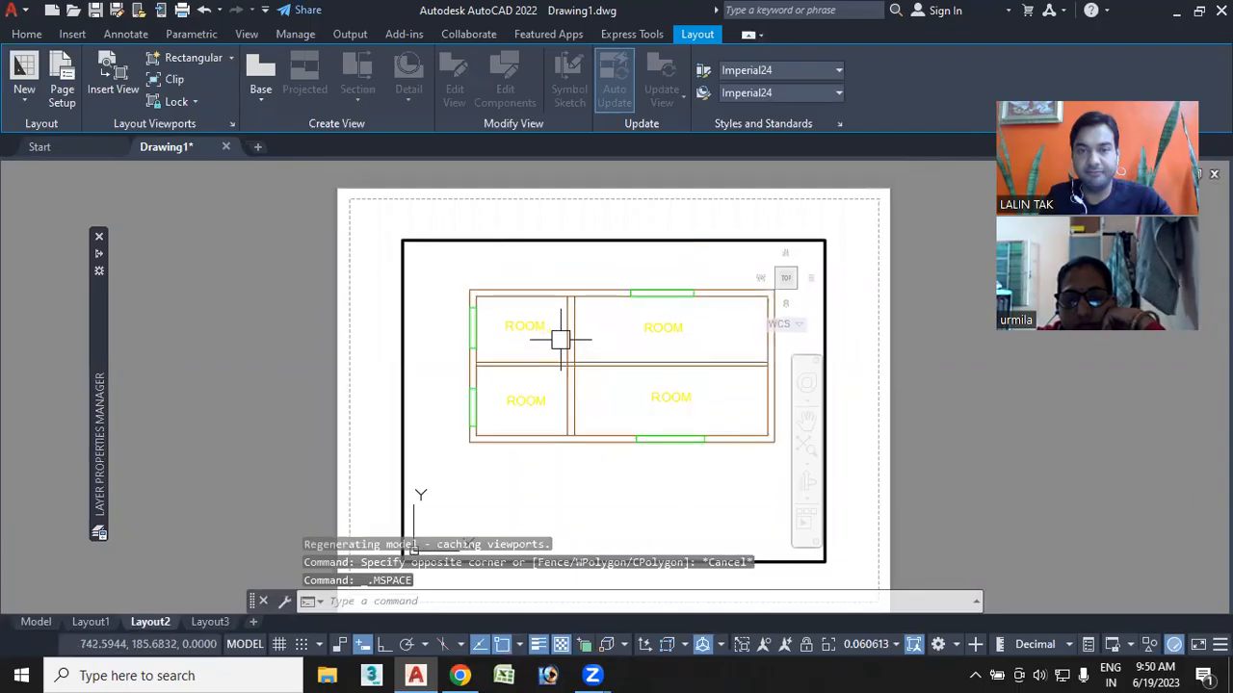
scroll(565, 353, down, 1)
middle_drag(560, 353, 554, 352)
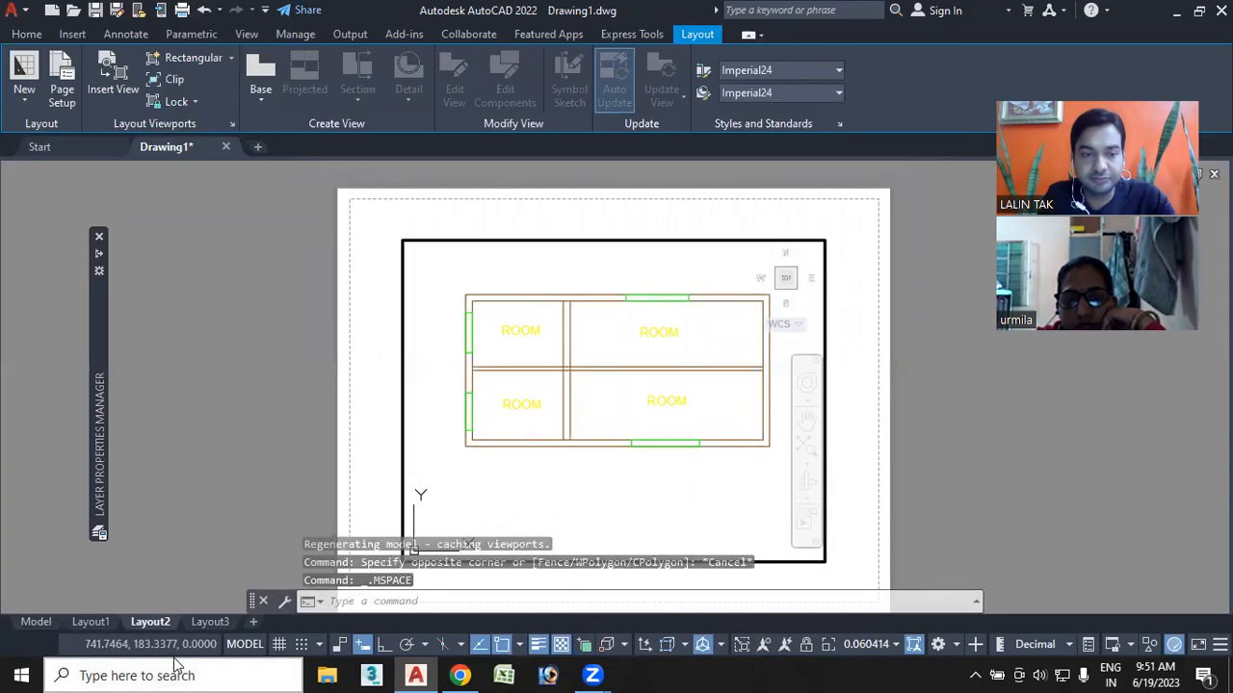
Expand and widen the Layer Properties Manager, and widen its columns so the viewport property headings are readable
mouse_move(96, 256)
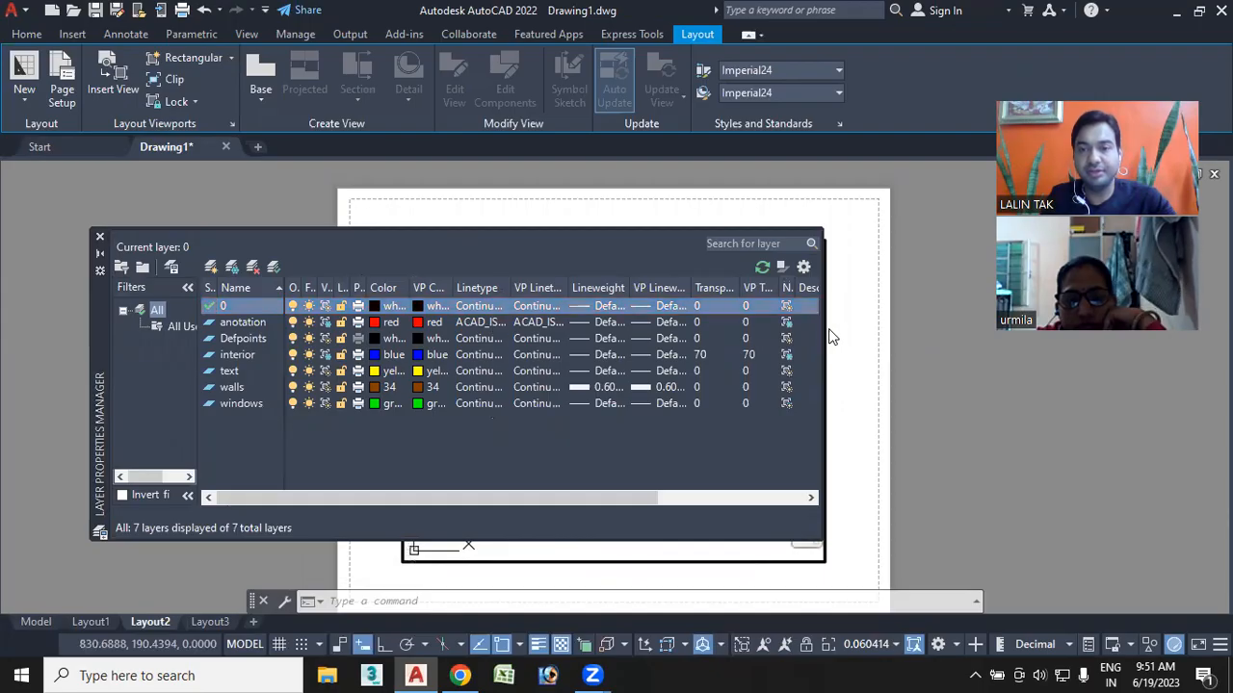
drag(826, 330, 959, 330)
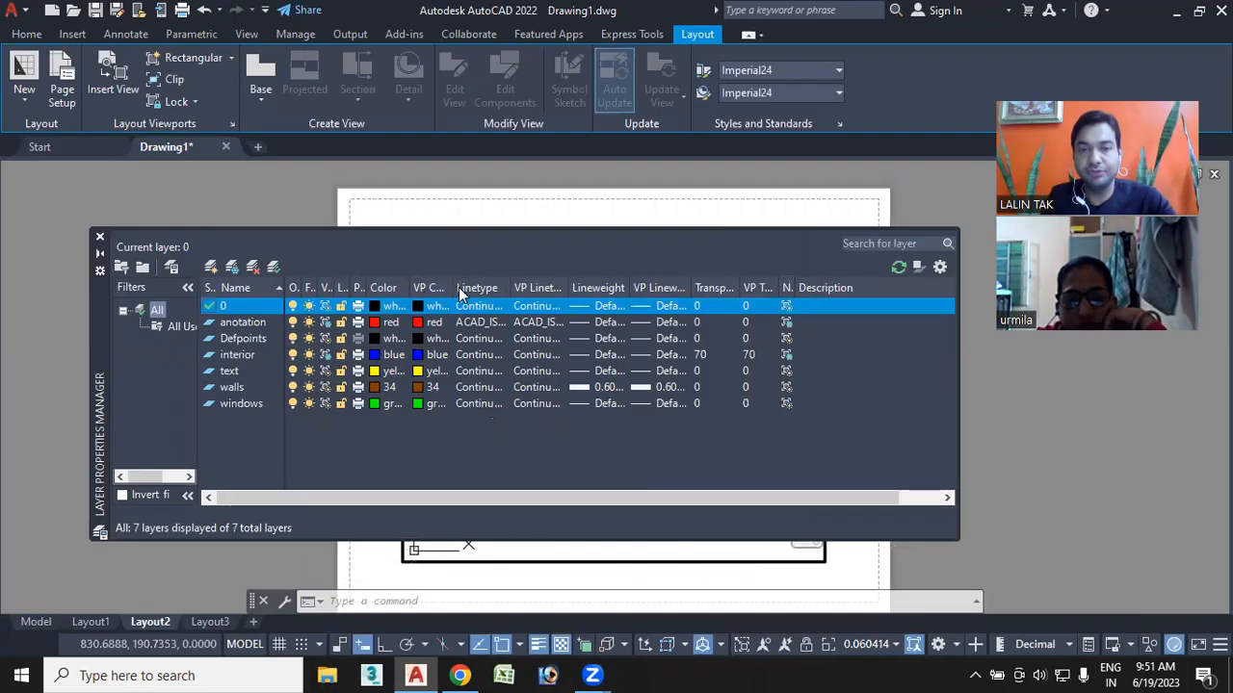
drag(448, 287, 482, 290)
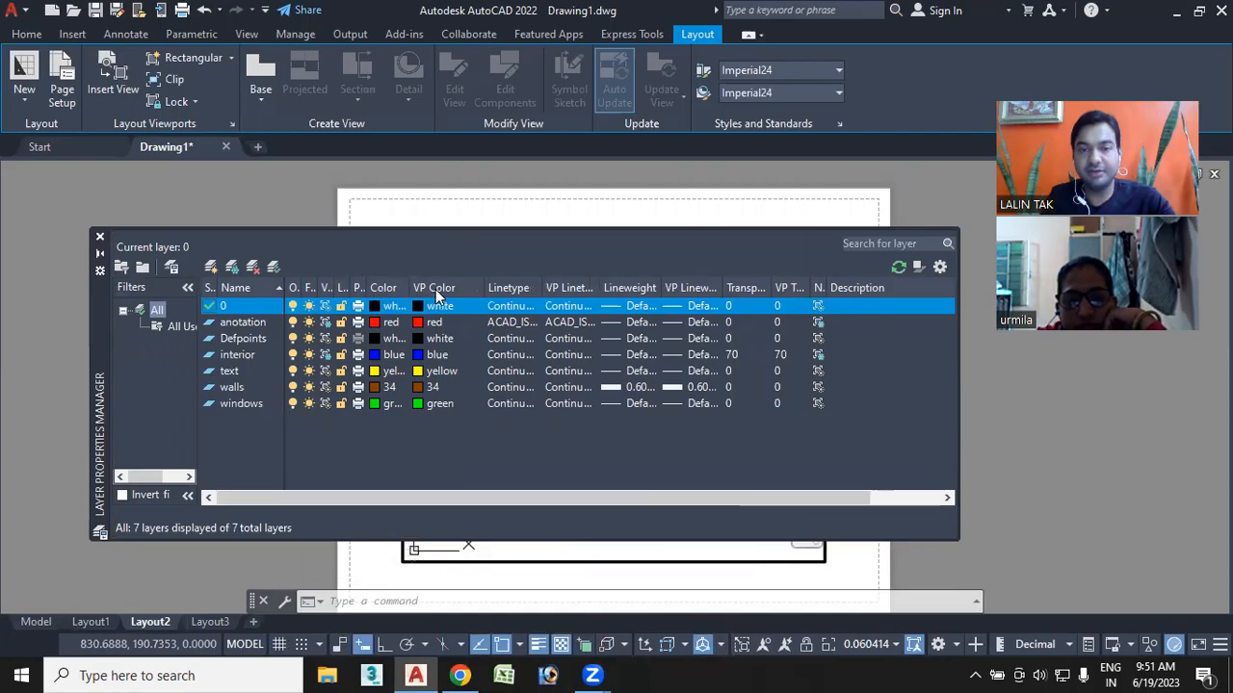
mouse_move(348, 288)
mouse_down()
mouse_move(397, 289)
mouse_move(322, 288)
mouse_move(334, 288)
mouse_up()
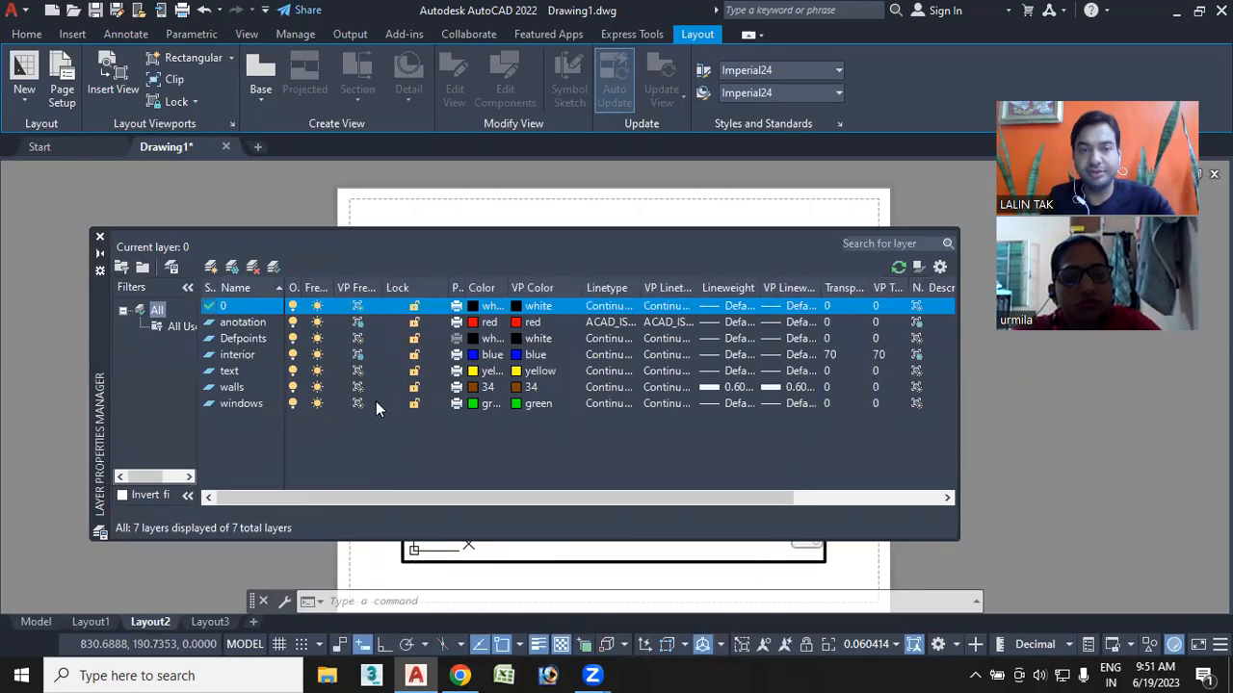
Thaw the interior and anotation layers in the Layout2 viewport and inspect the floor plan
click(359, 354)
click(370, 325)
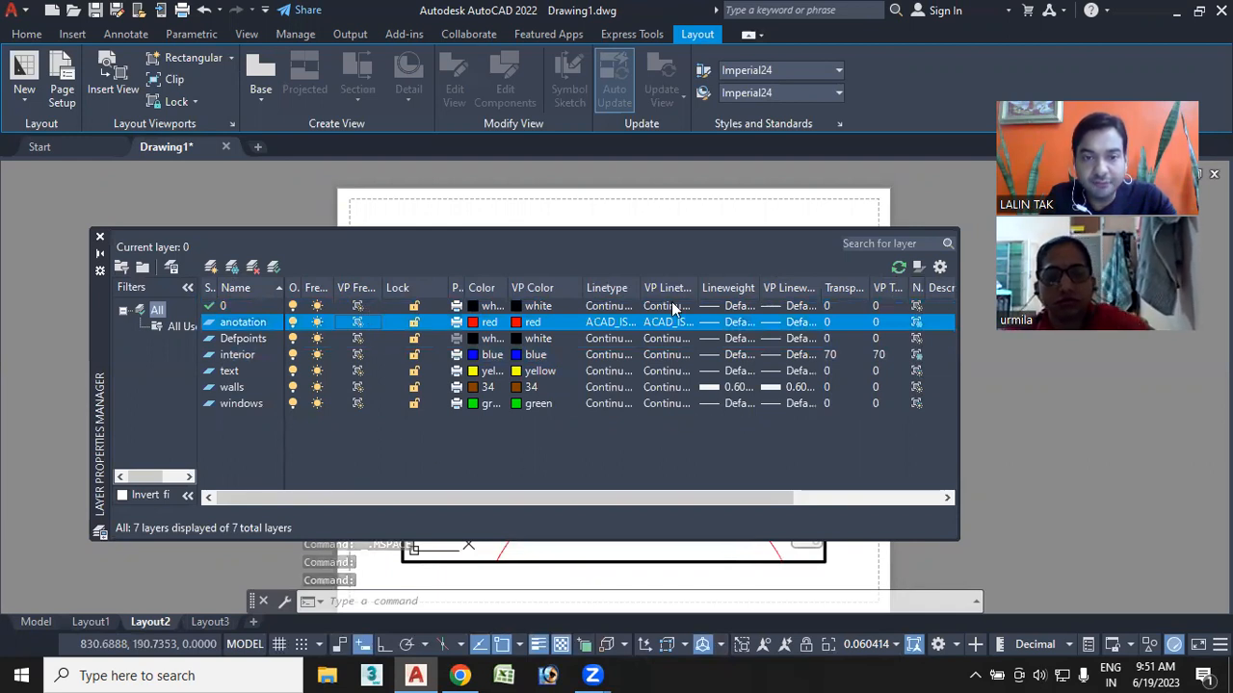
click(100, 254)
scroll(553, 357, up, 3)
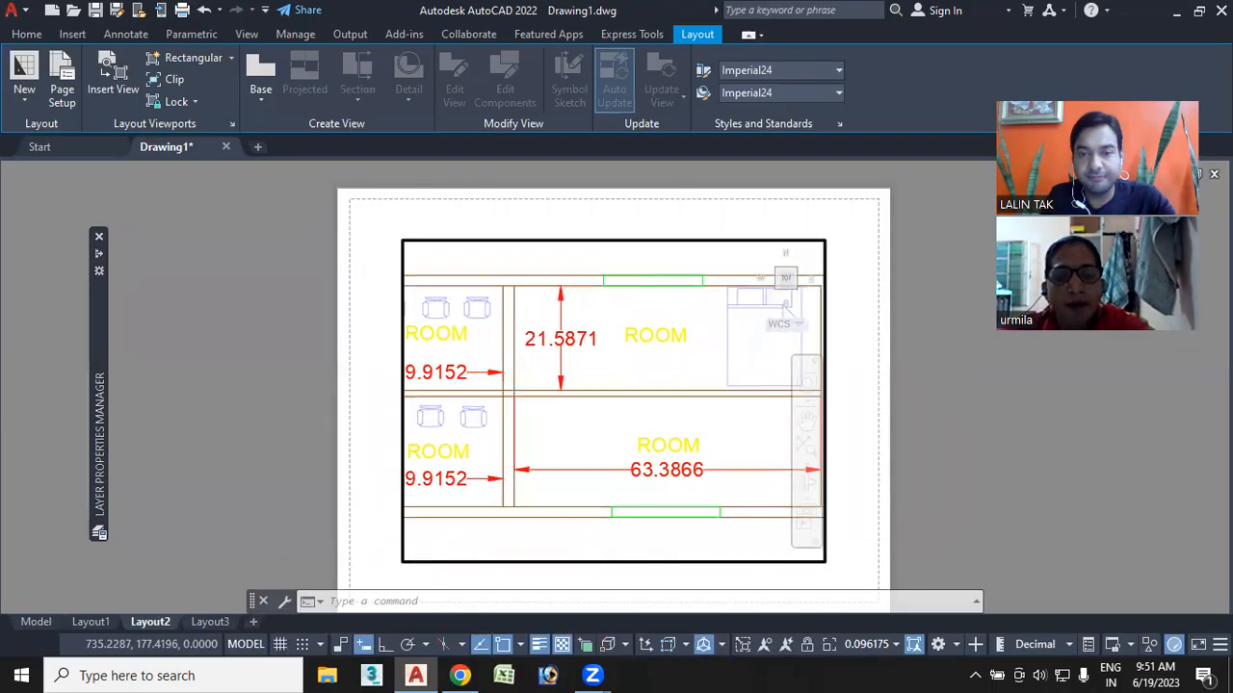
middle_drag(499, 387, 541, 379)
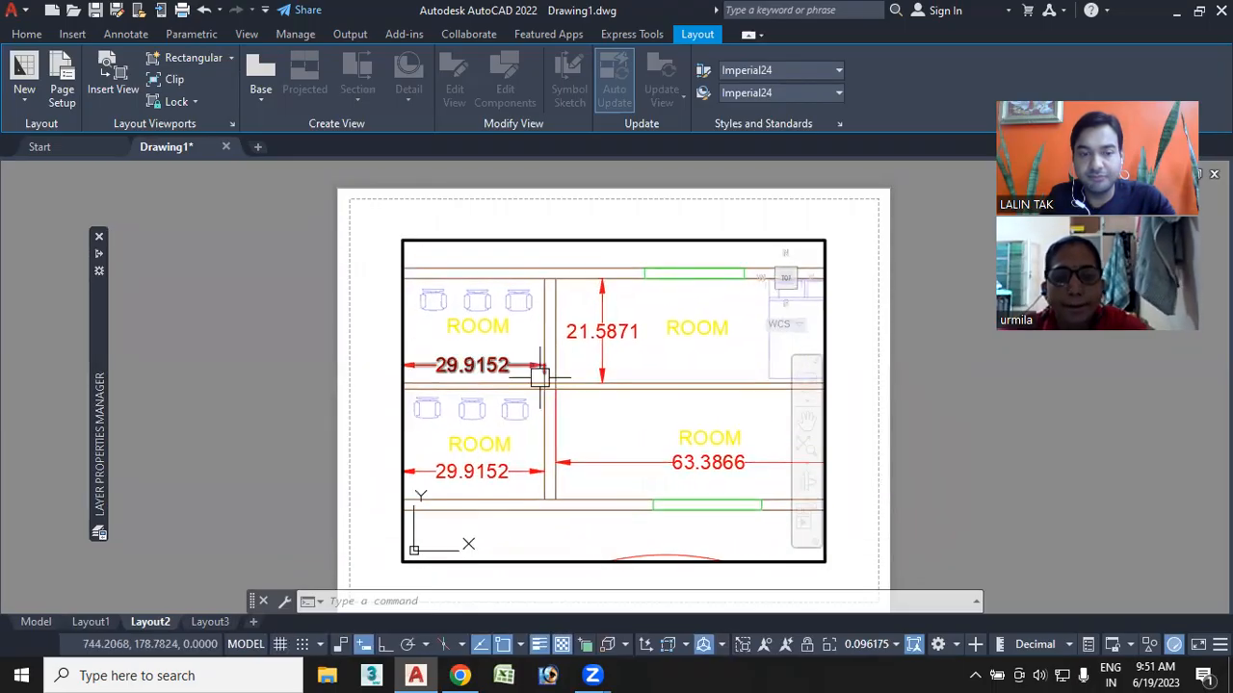
Return to model space and turn off New VP Freeze for the interior and anotation layers
click(30, 623)
scroll(491, 372, down, 2)
middle_drag(490, 372, 309, 329)
scroll(105, 261, down, 1)
click(100, 256)
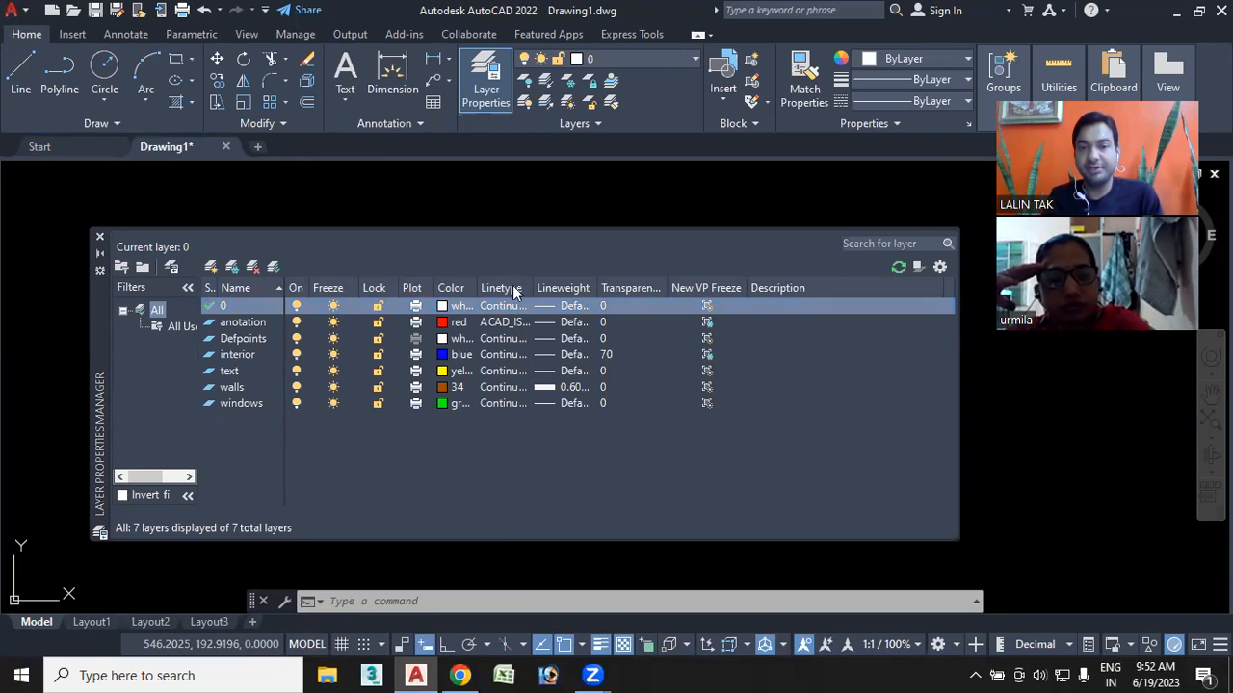
click(712, 354)
click(707, 321)
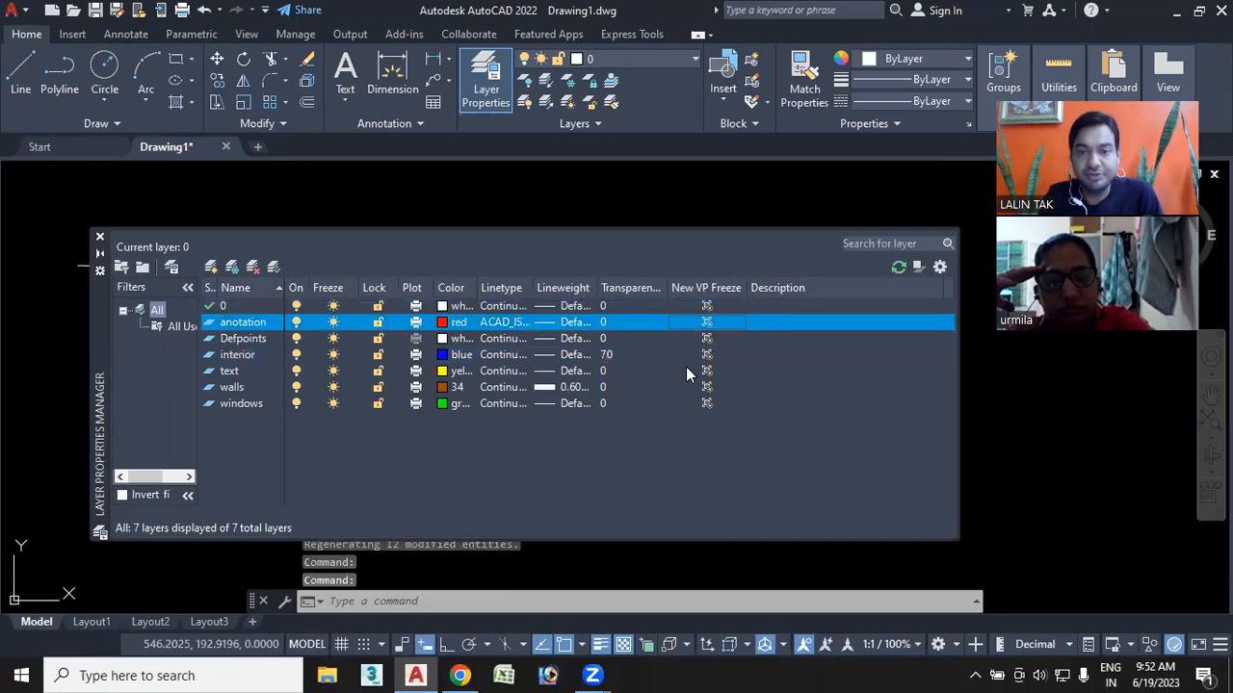
Turn on New VP Freeze for the windows layer, and add and open Layout4 without changing its page setup
click(242, 404)
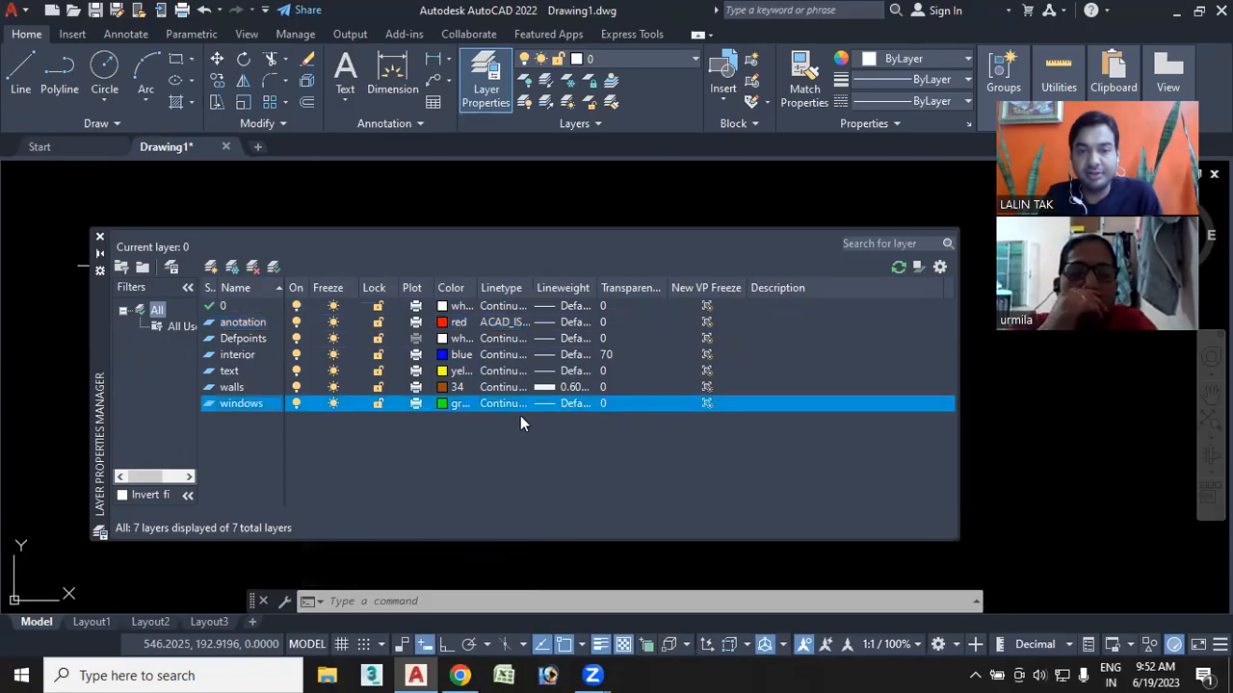
click(706, 405)
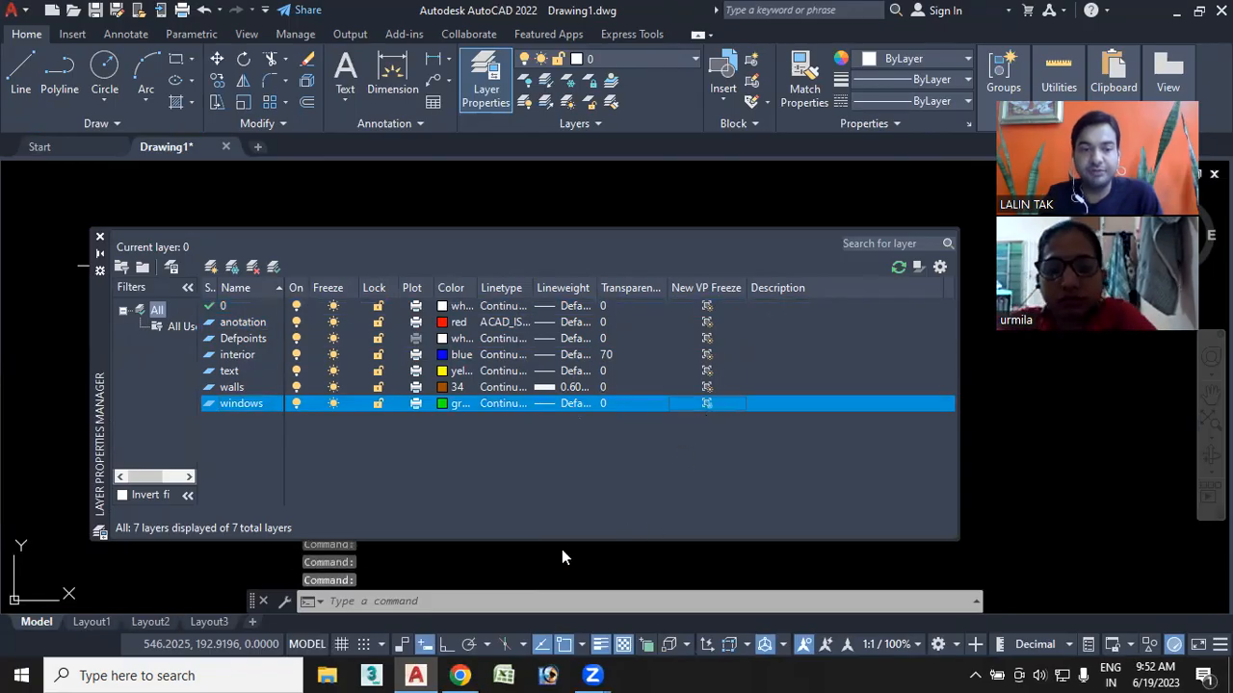
click(252, 621)
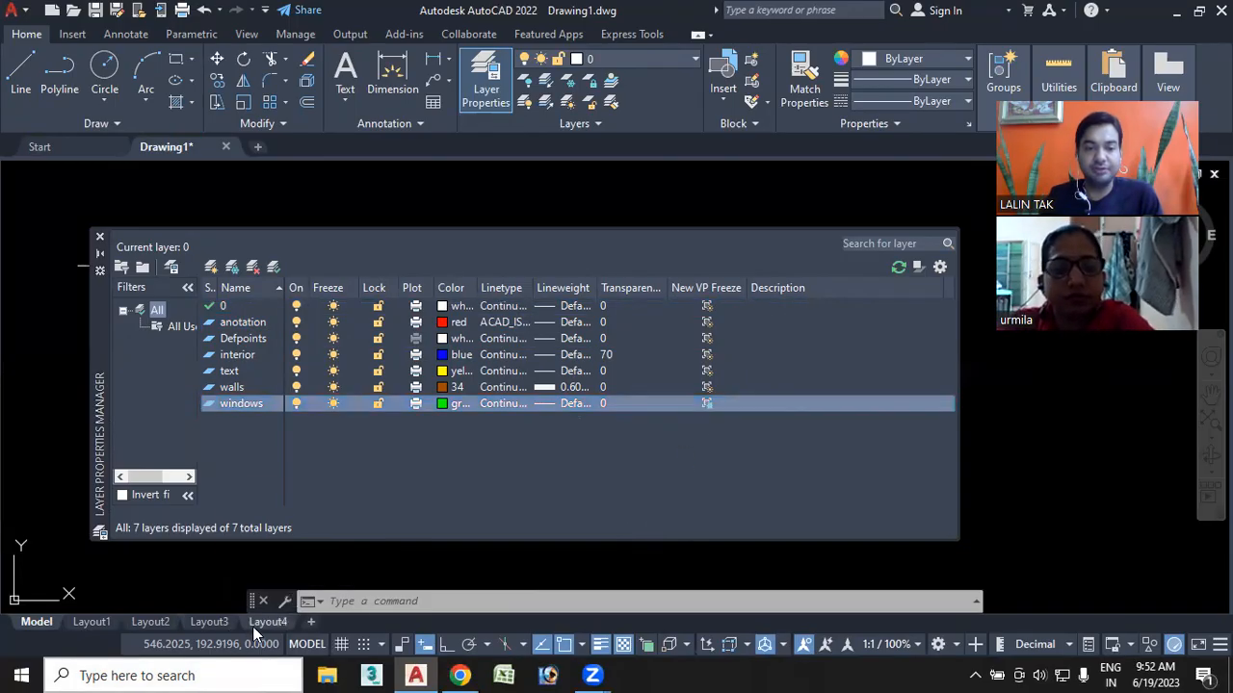
click(274, 624)
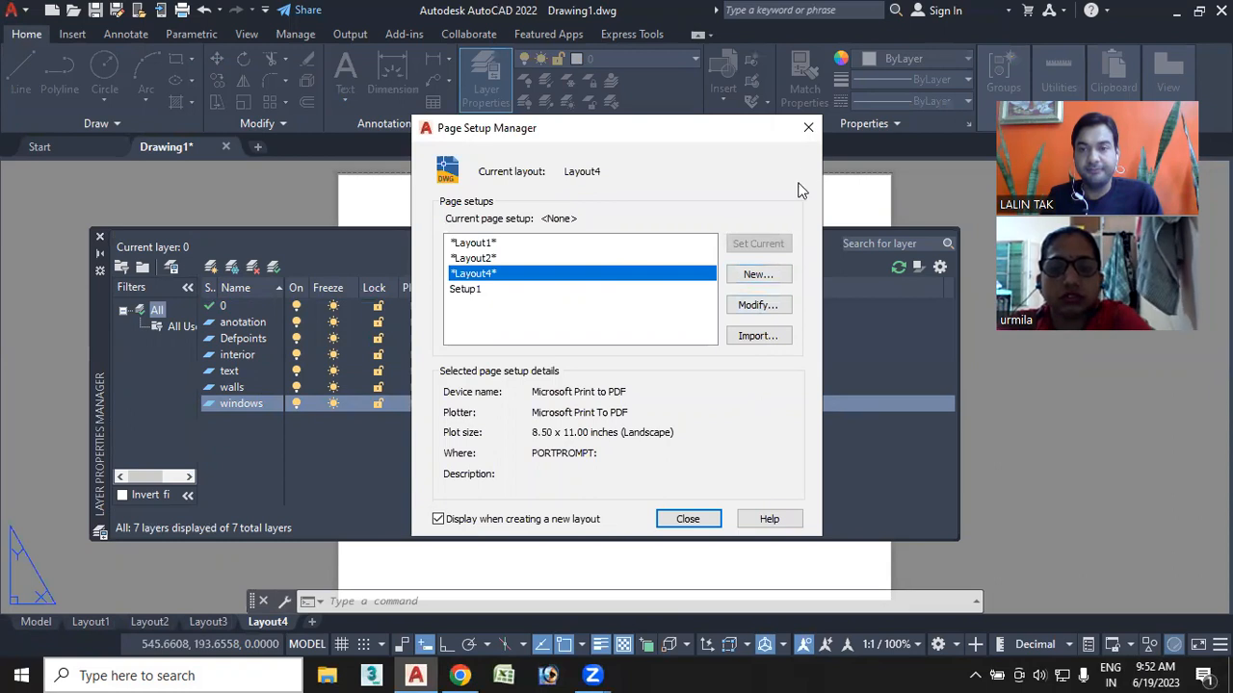
click(809, 128)
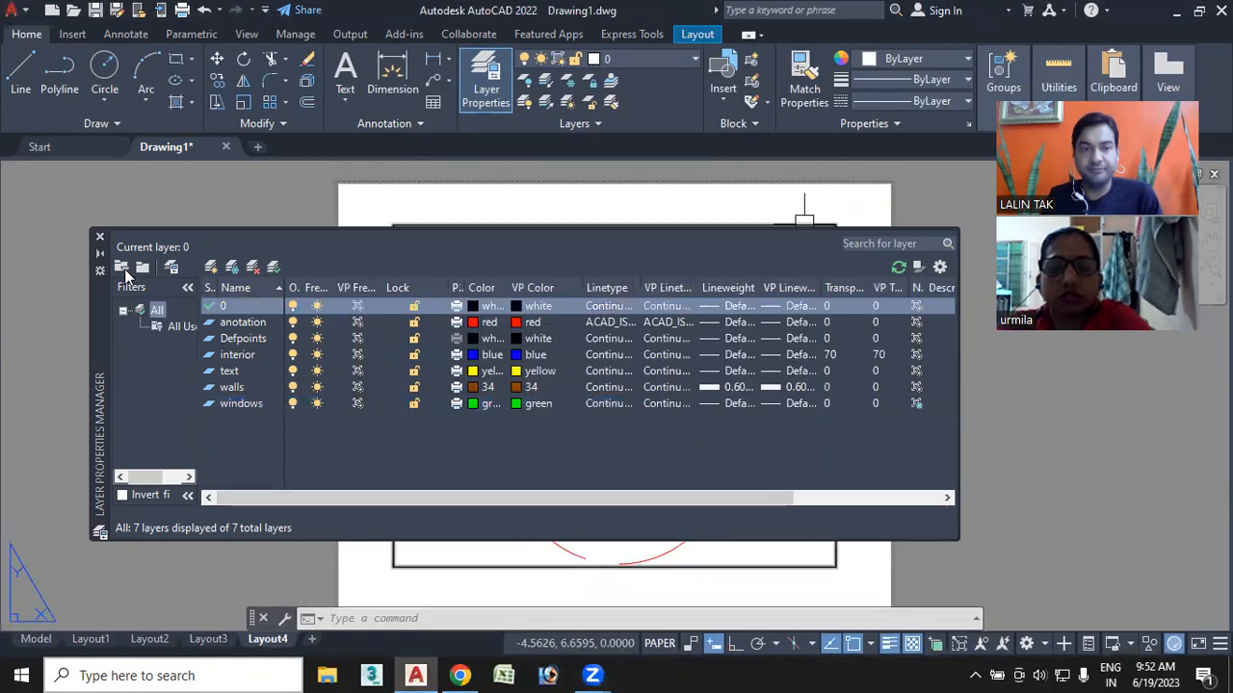
Collapse the Layer Properties Manager, activate the viewport in Layout4 and enlarge the floor plan inside it
click(99, 254)
middle_drag(591, 380, 594, 416)
scroll(606, 347, up, 4)
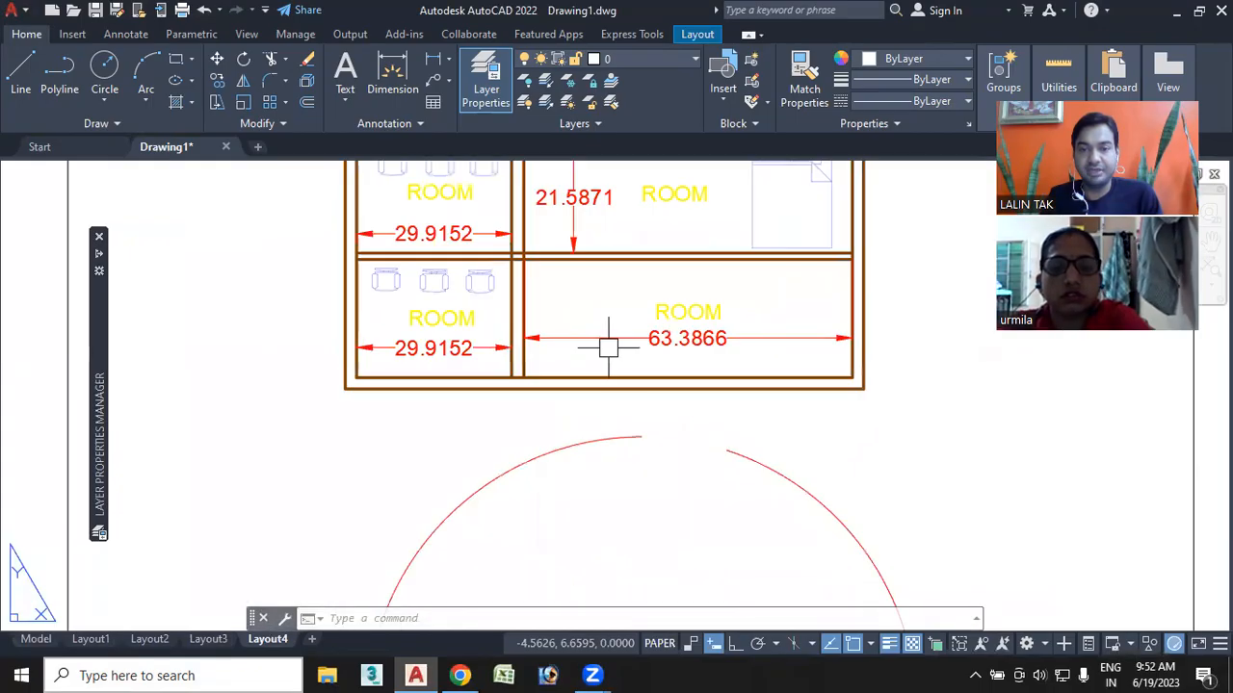
scroll(608, 346, down, 3)
double_click(576, 391)
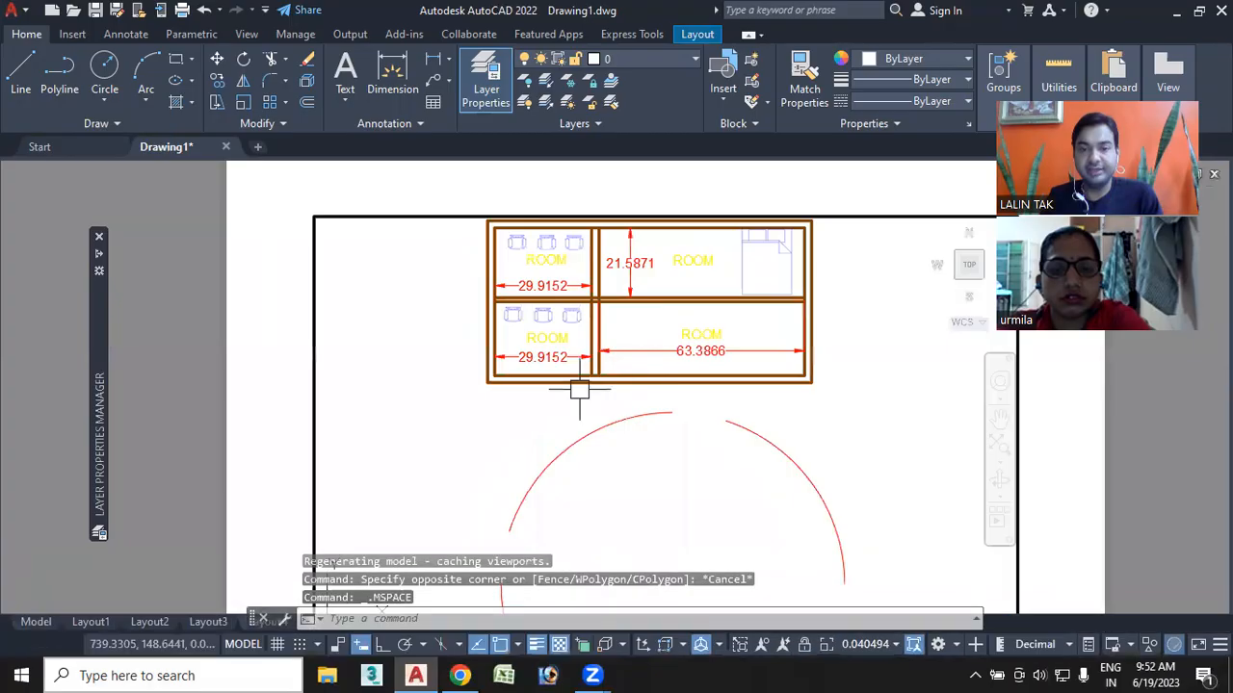
scroll(608, 363, down, 2)
middle_drag(607, 386, 609, 471)
scroll(624, 415, up, 4)
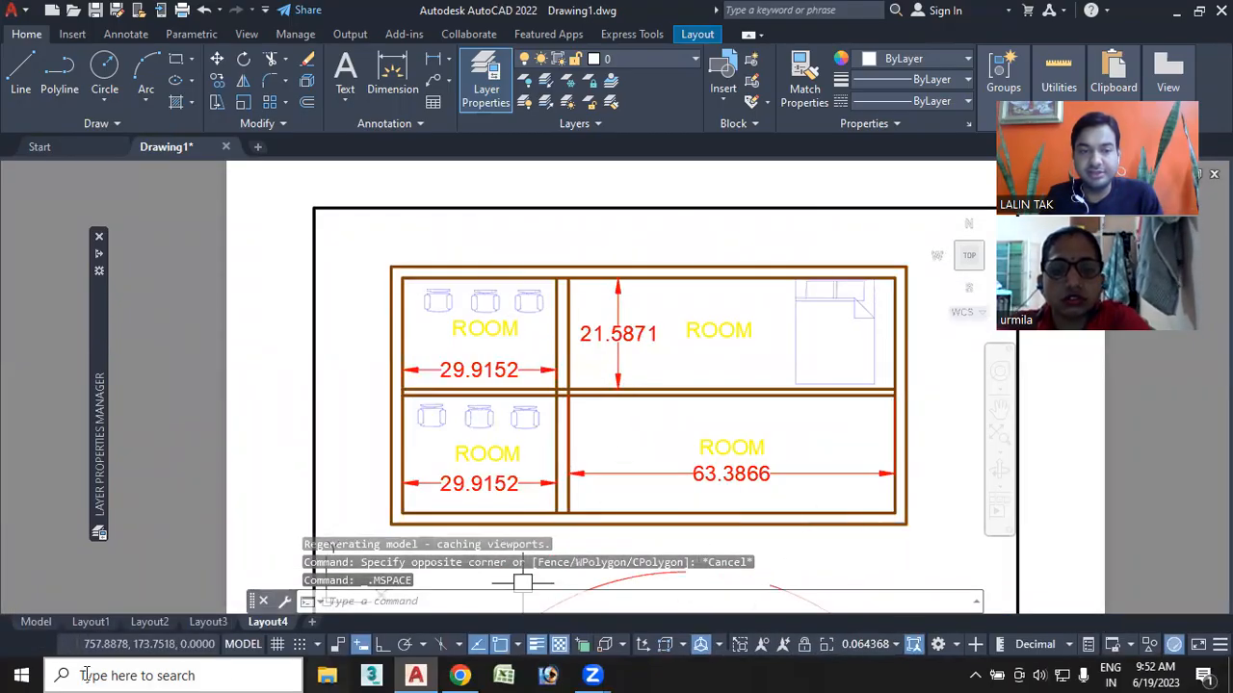
Compare the windows of the floor plan in model space with those in Layout4
click(35, 622)
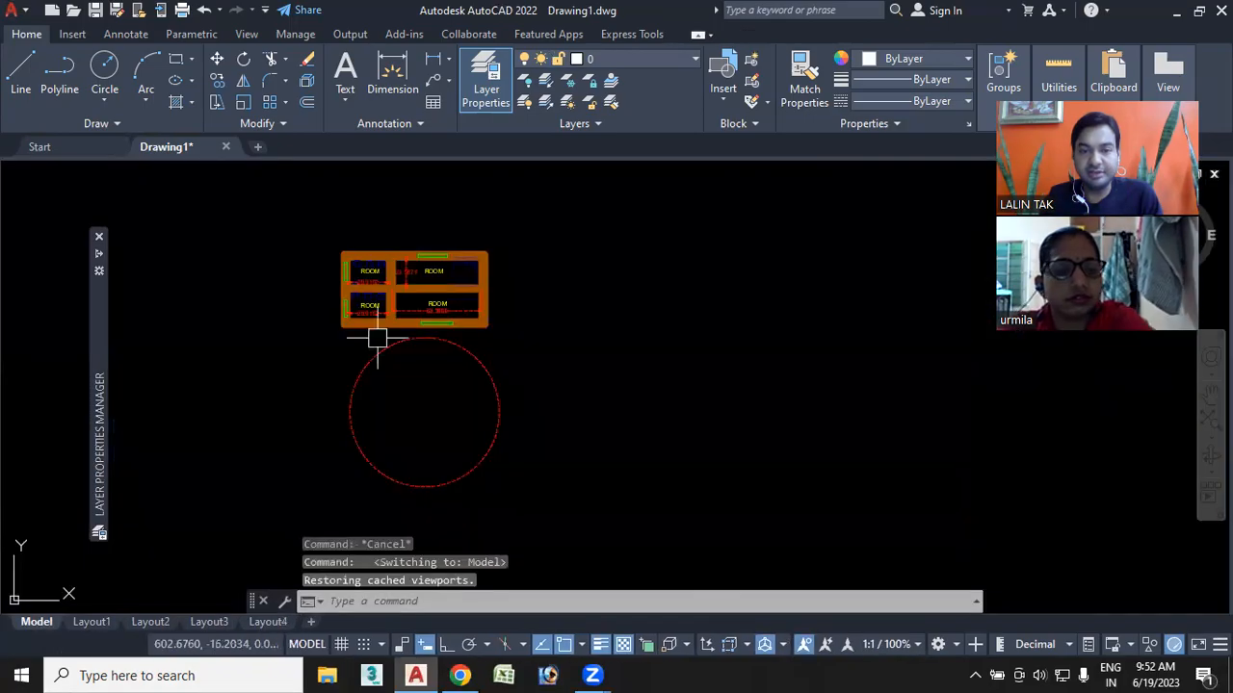
scroll(401, 275, up, 5)
scroll(501, 464, up, 4)
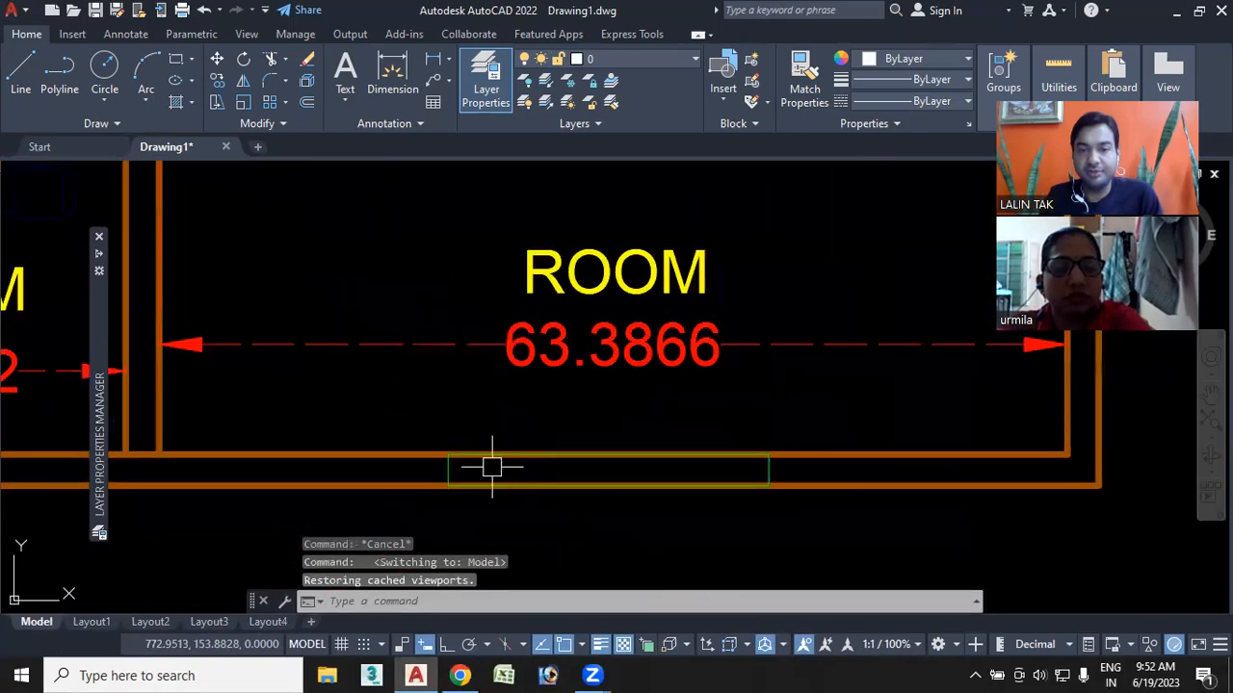
scroll(713, 424, down, 4)
middle_drag(645, 428, 810, 418)
click(275, 623)
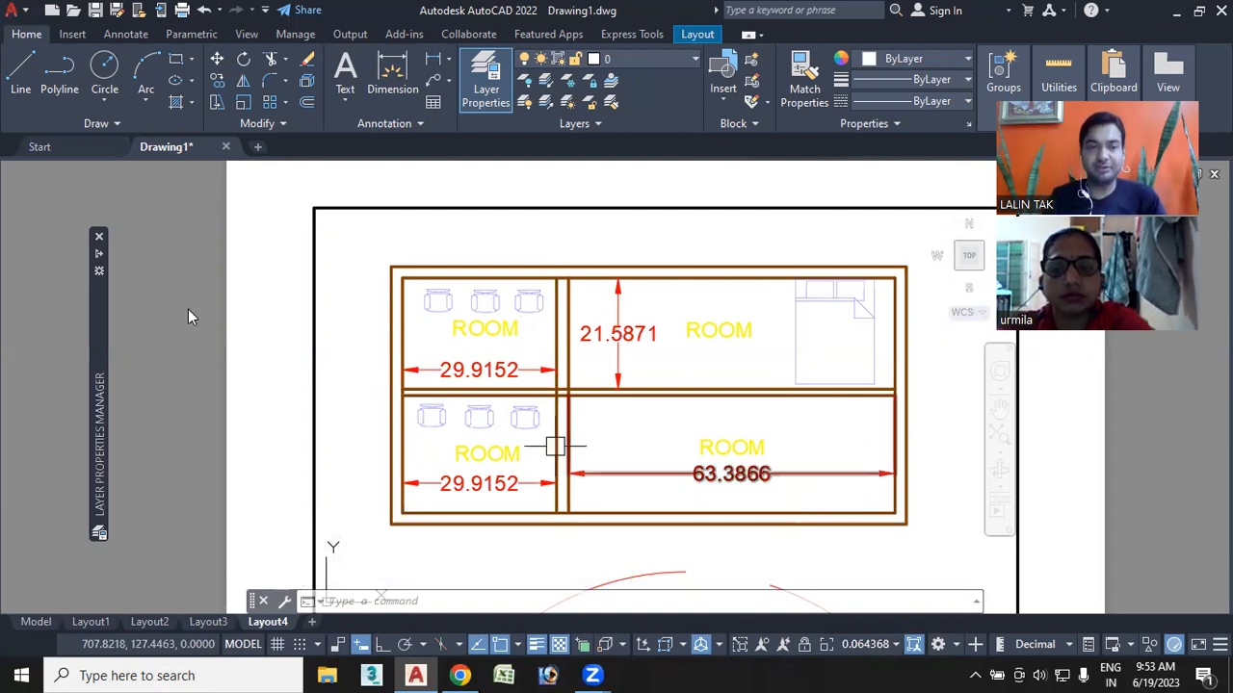
Review the layer states for Layout4 in the Layer Properties Manager and in the layer list
mouse_move(96, 255)
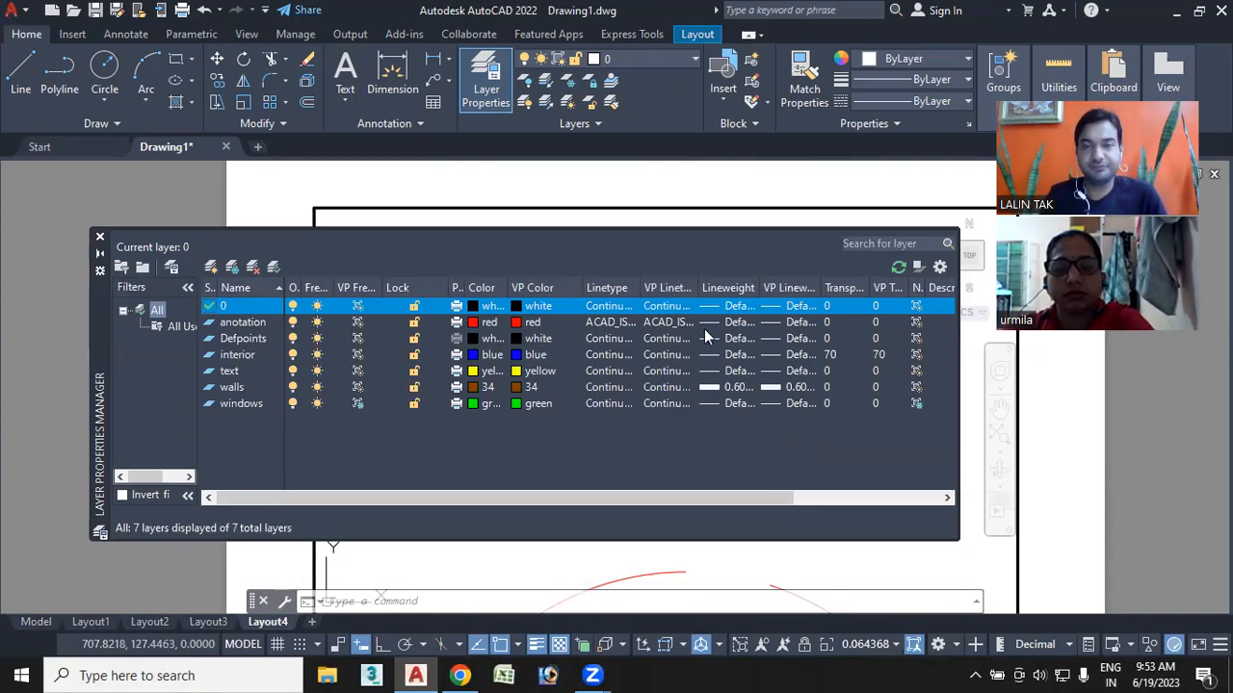
click(686, 58)
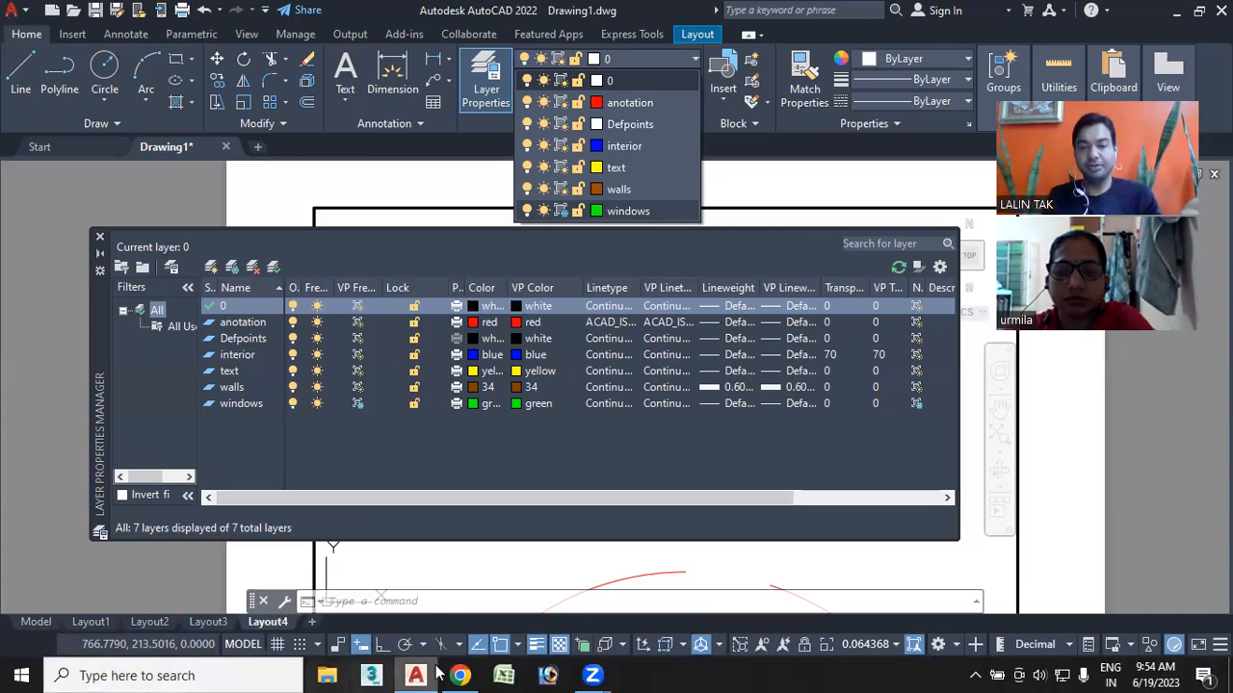
mouse_move(469, 674)
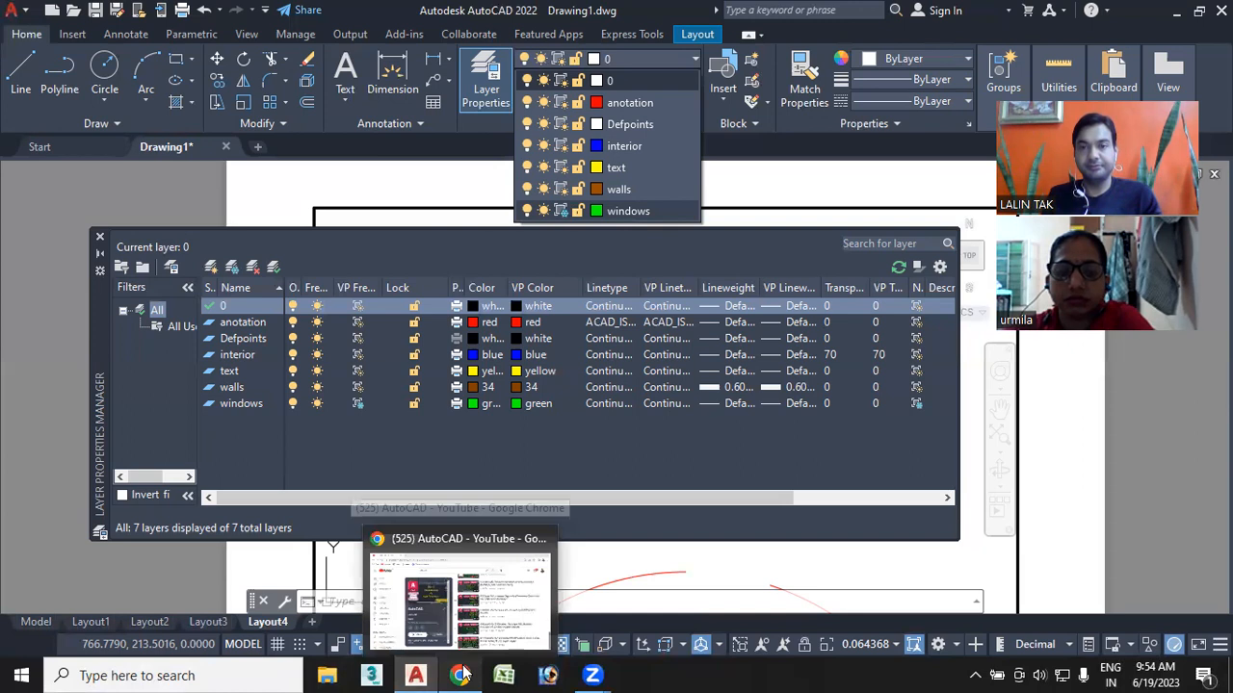
mouse_move(592, 674)
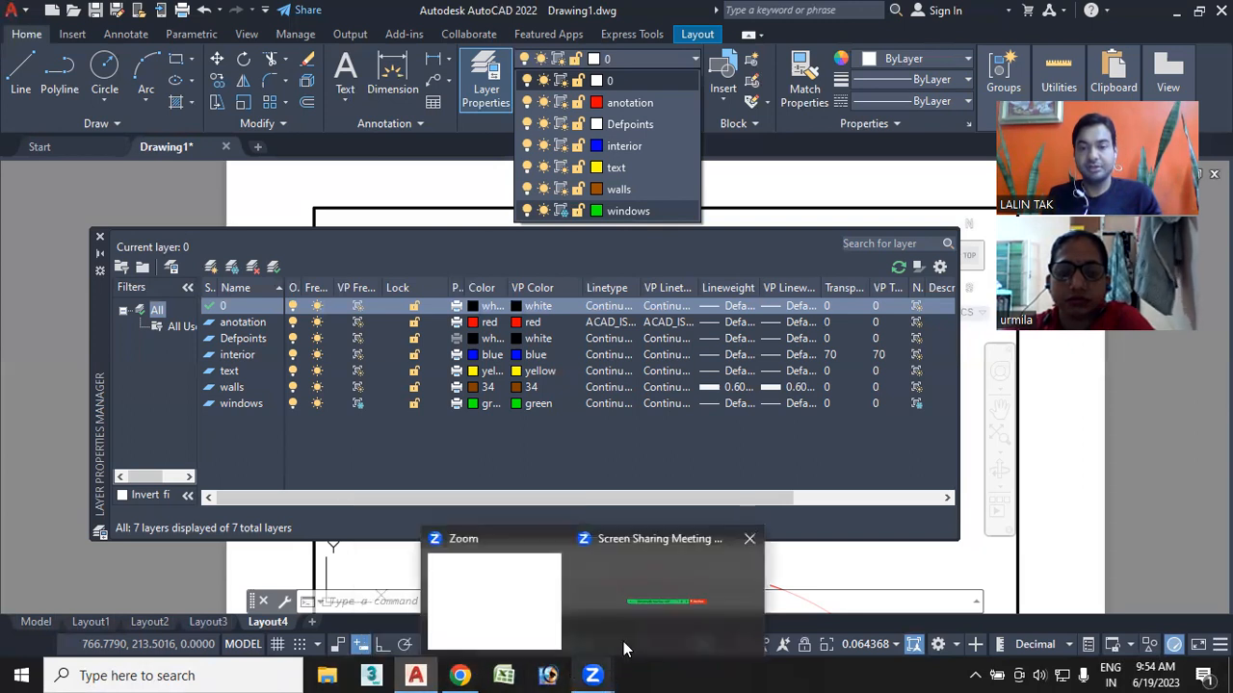
Return to model space and collapse the Layer Properties Manager so the floor plan is unobstructed
click(35, 624)
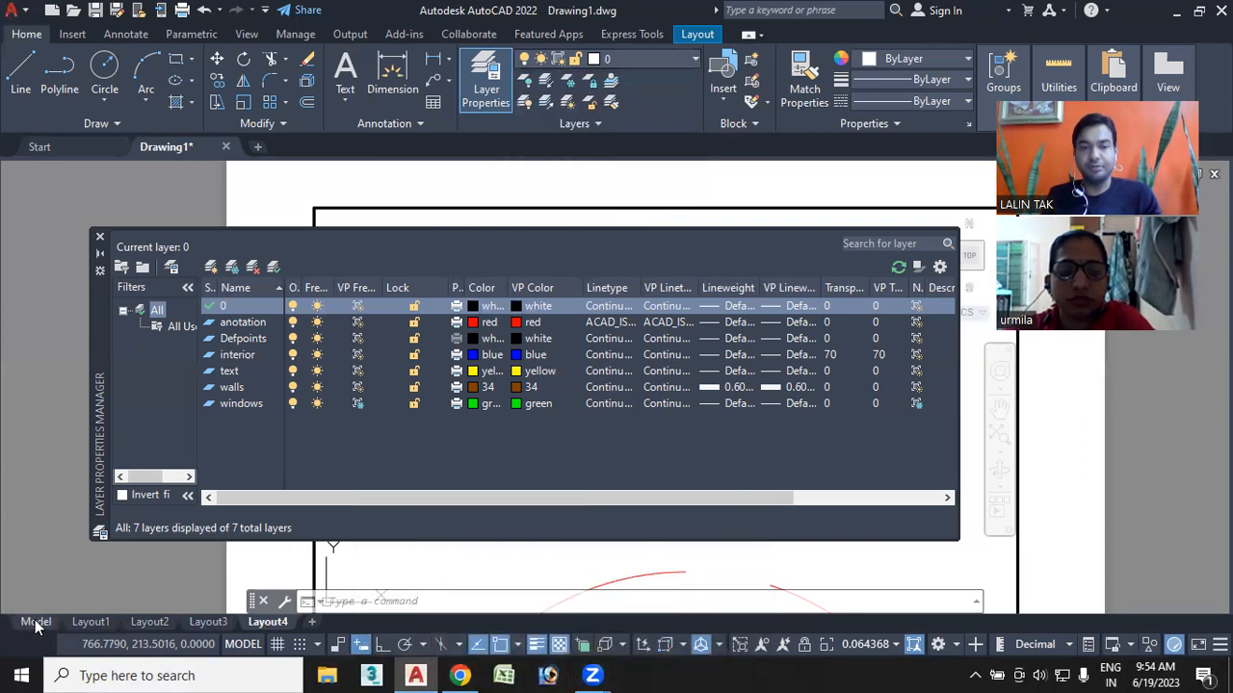
click(35, 623)
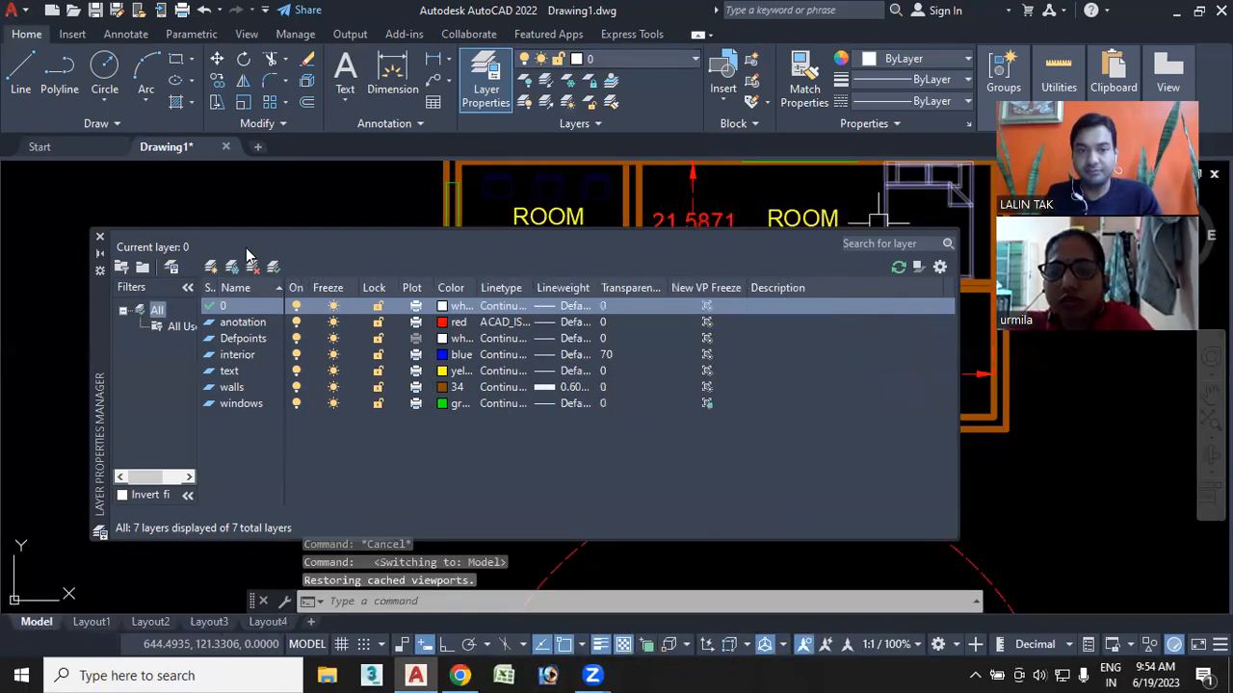
click(99, 253)
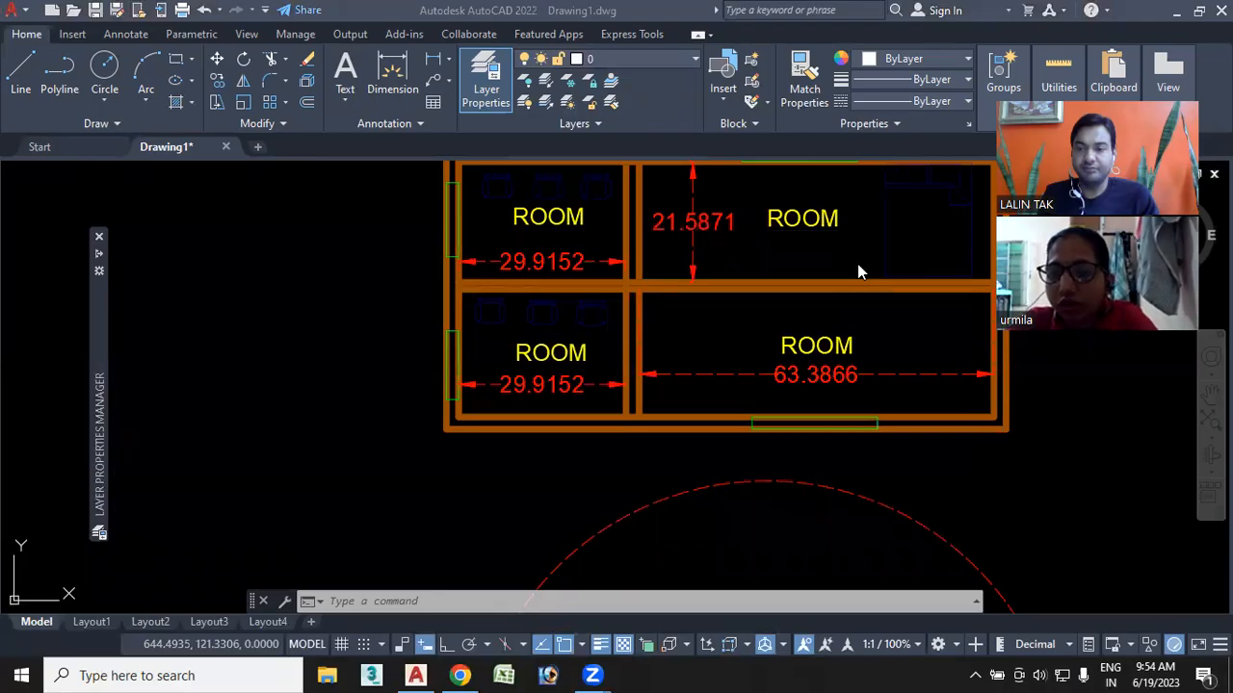
click(833, 277)
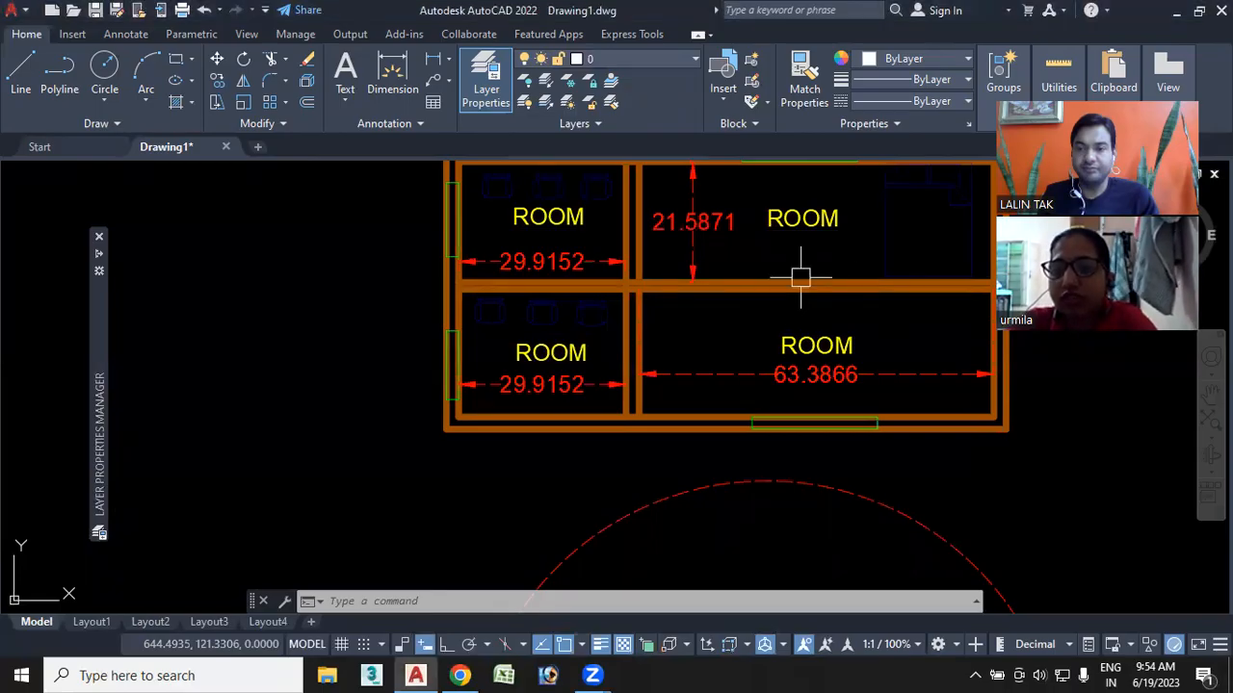
scroll(788, 267, up, 2)
middle_drag(787, 261, 716, 321)
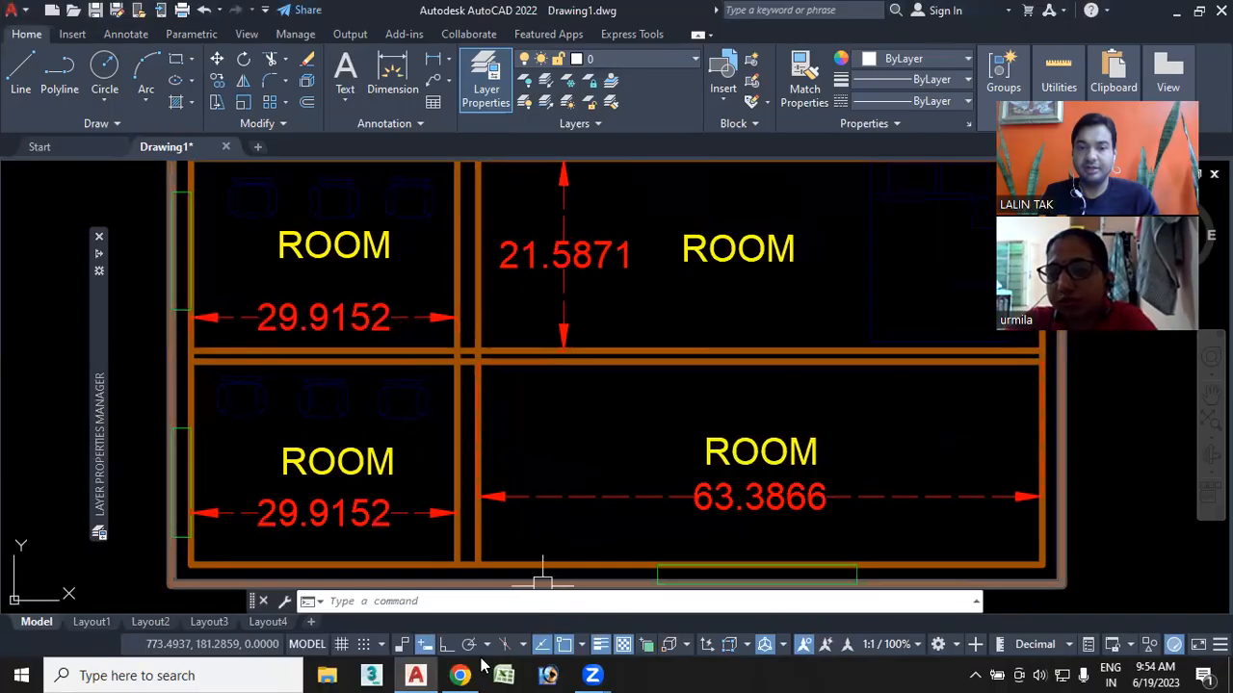
Reopen the Layer Properties Manager and create a new layer named structure wall
text(la)
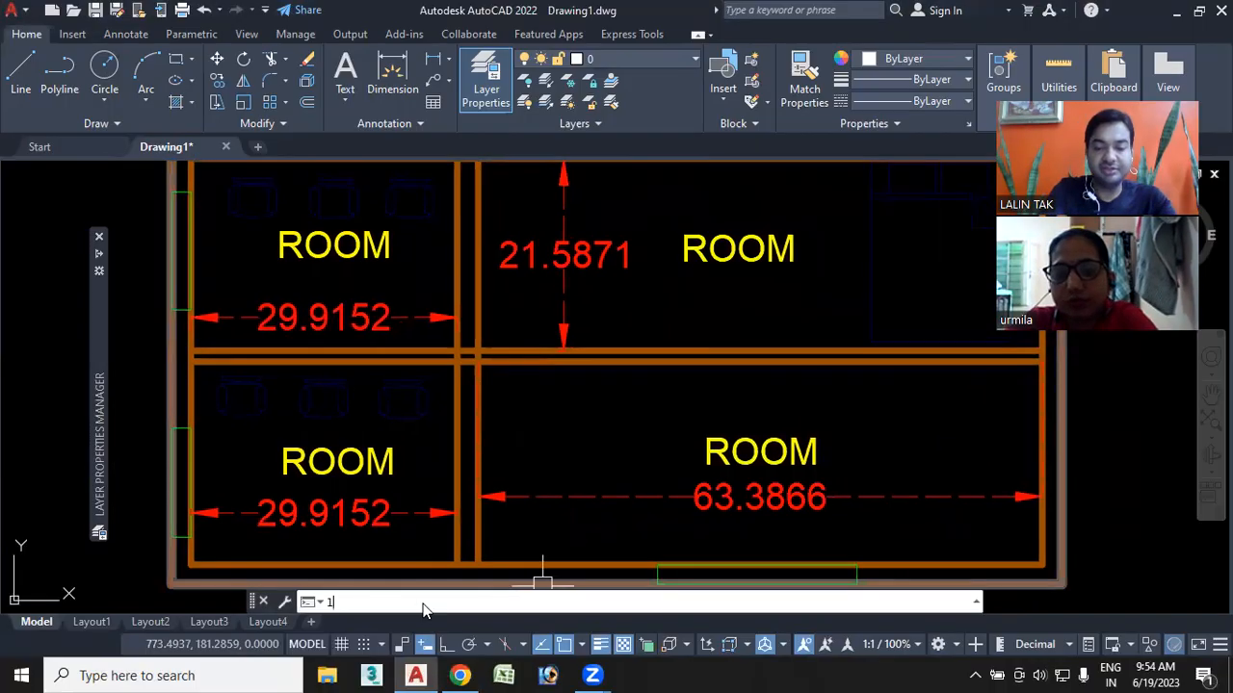
key(Return)
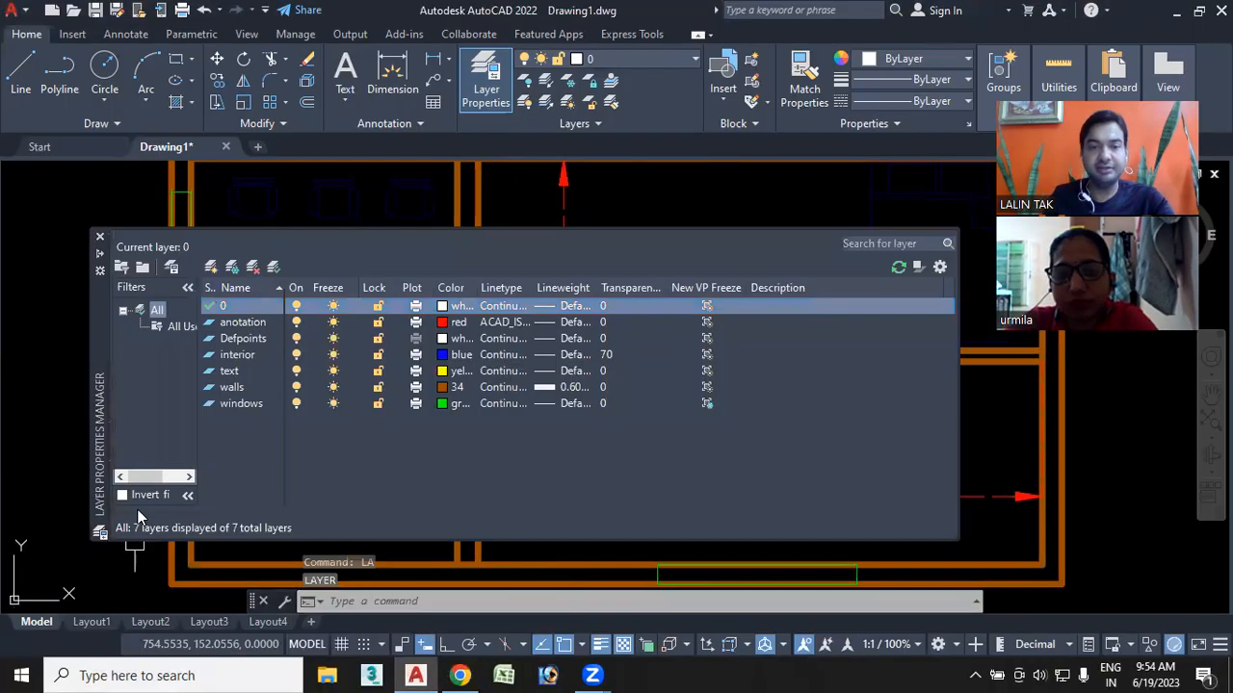
click(211, 267)
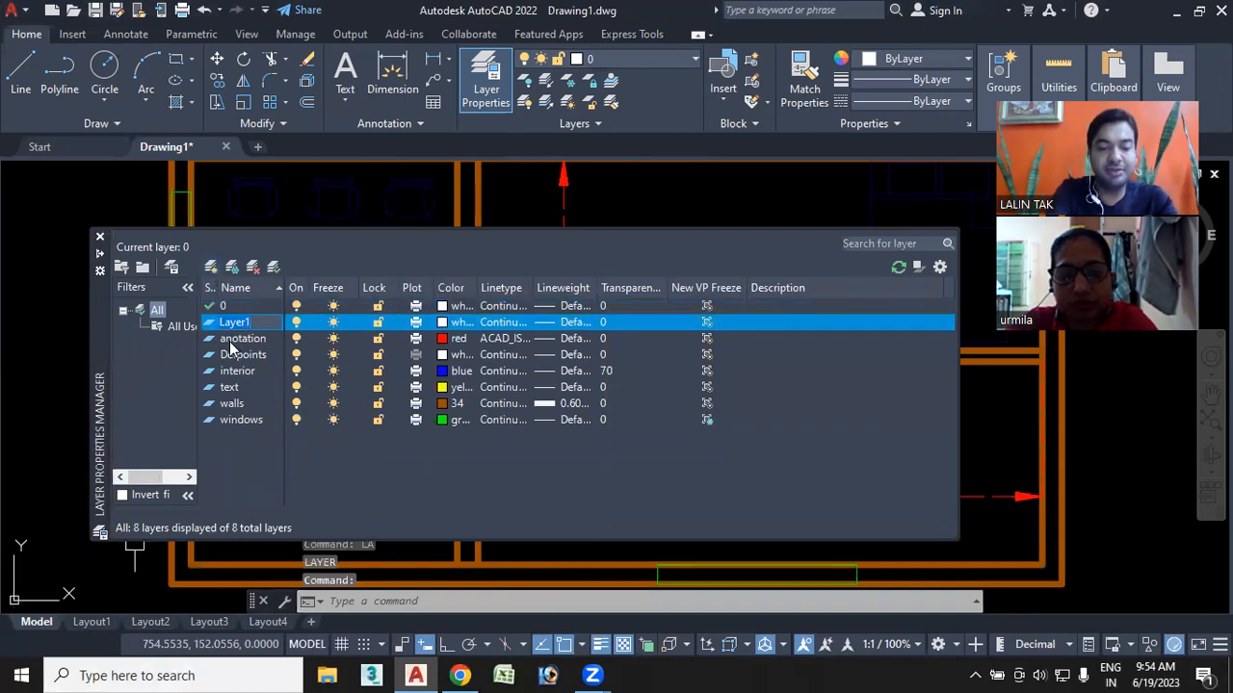
text(struc)
key(Return)
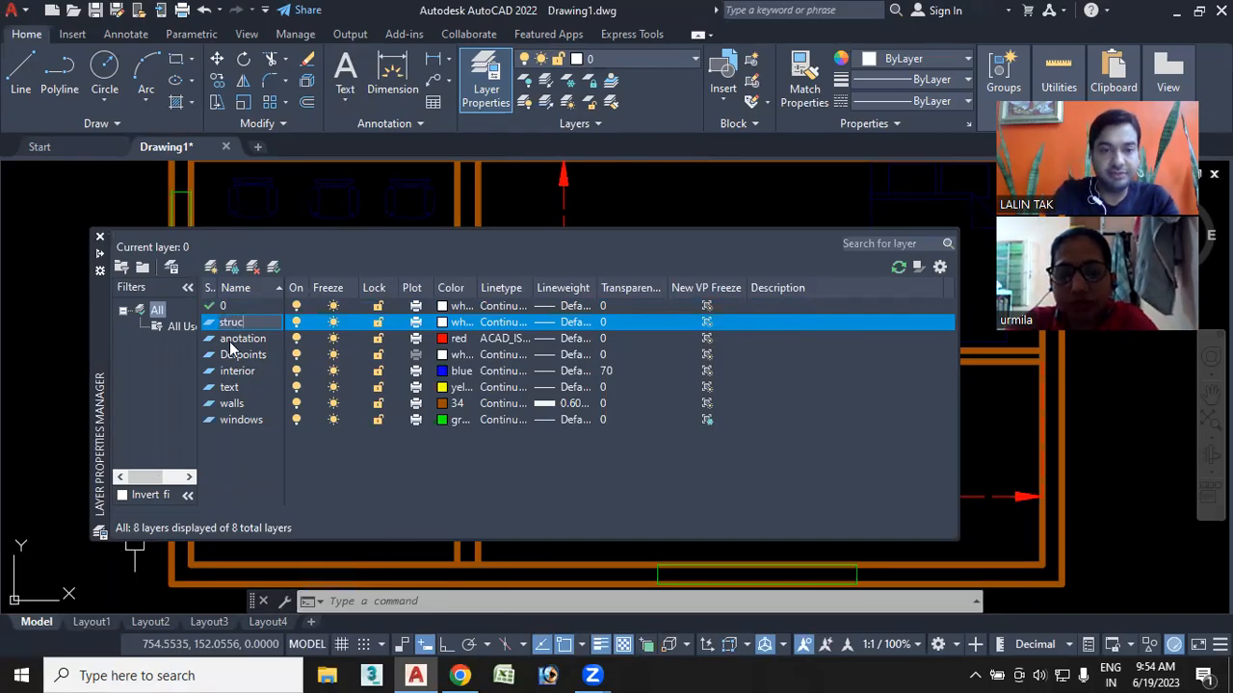
text(ture)
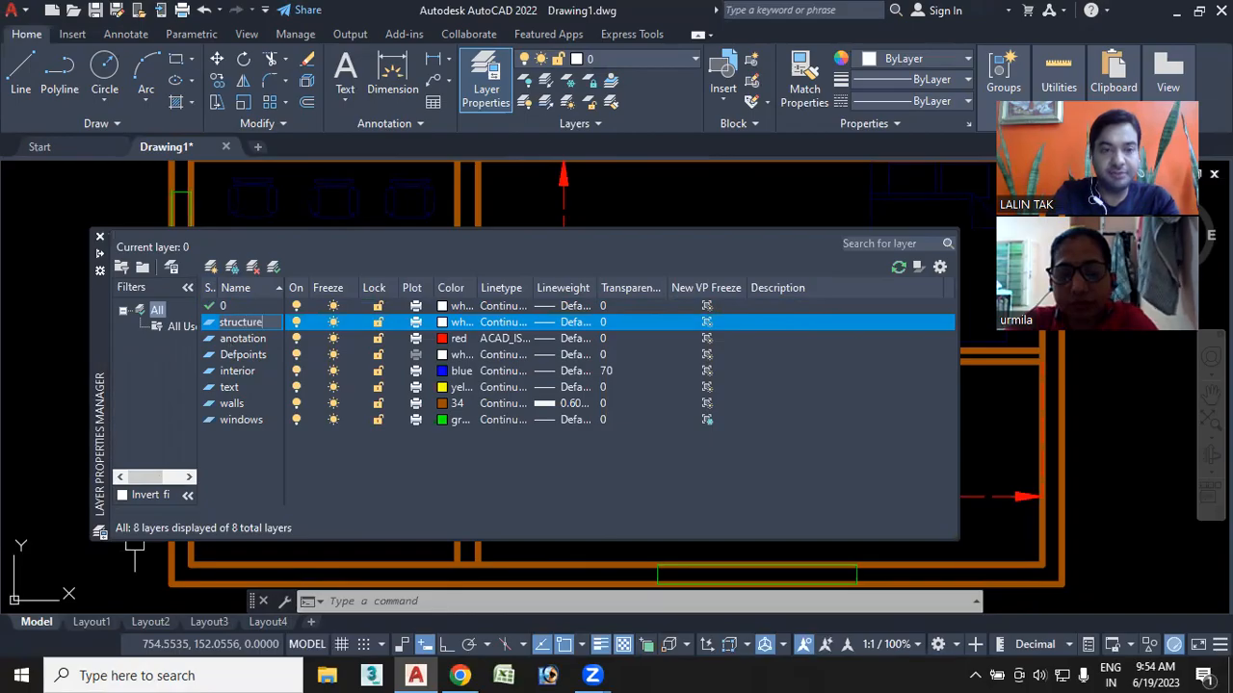
text( wal)
key(Return)
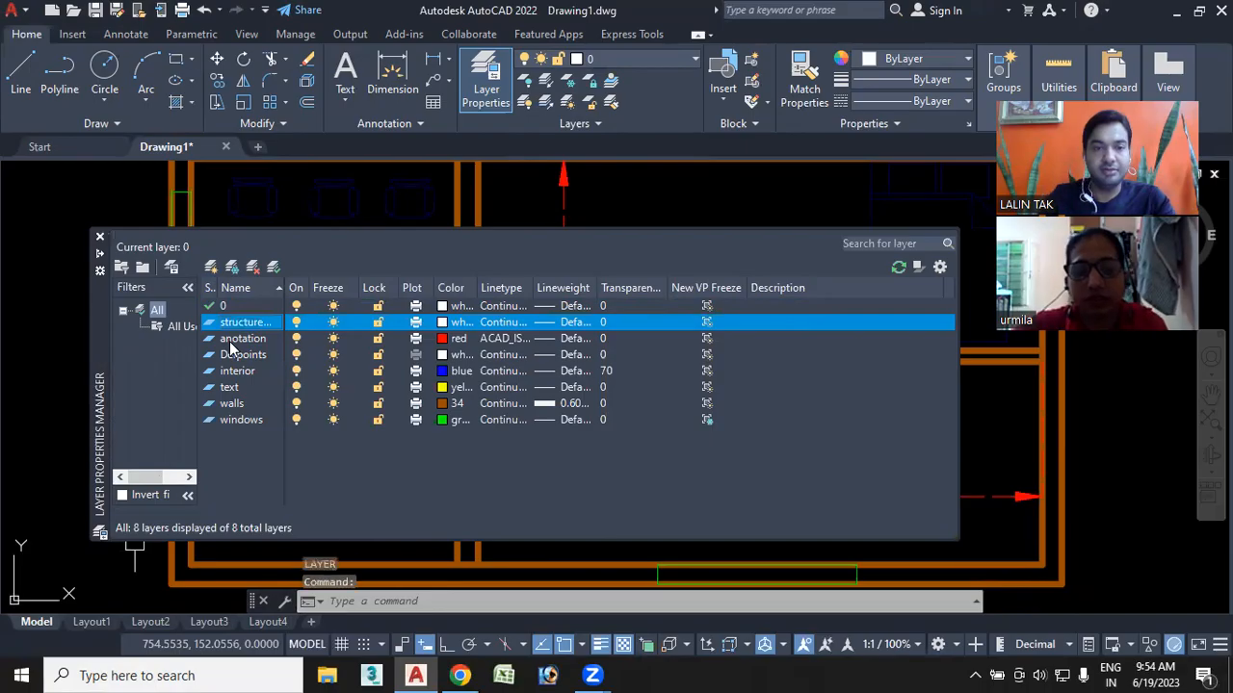
Set the structure wall layer's color to magenta and make it the current layer
click(442, 328)
click(556, 377)
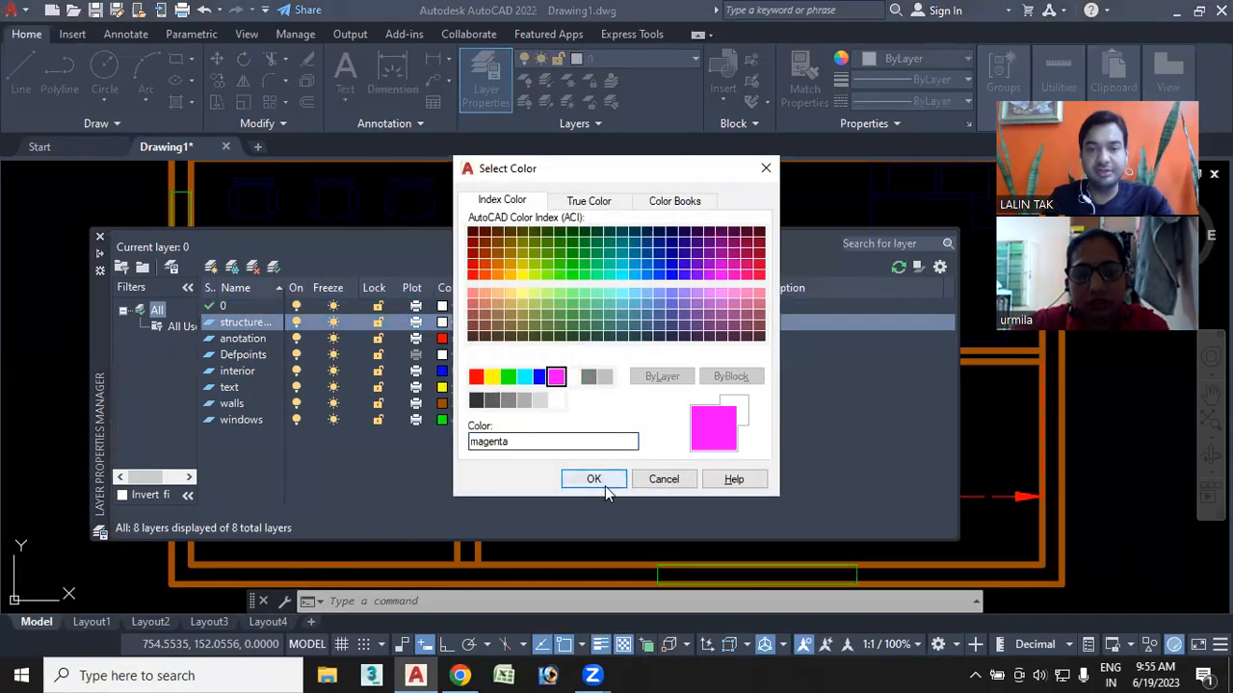
click(594, 479)
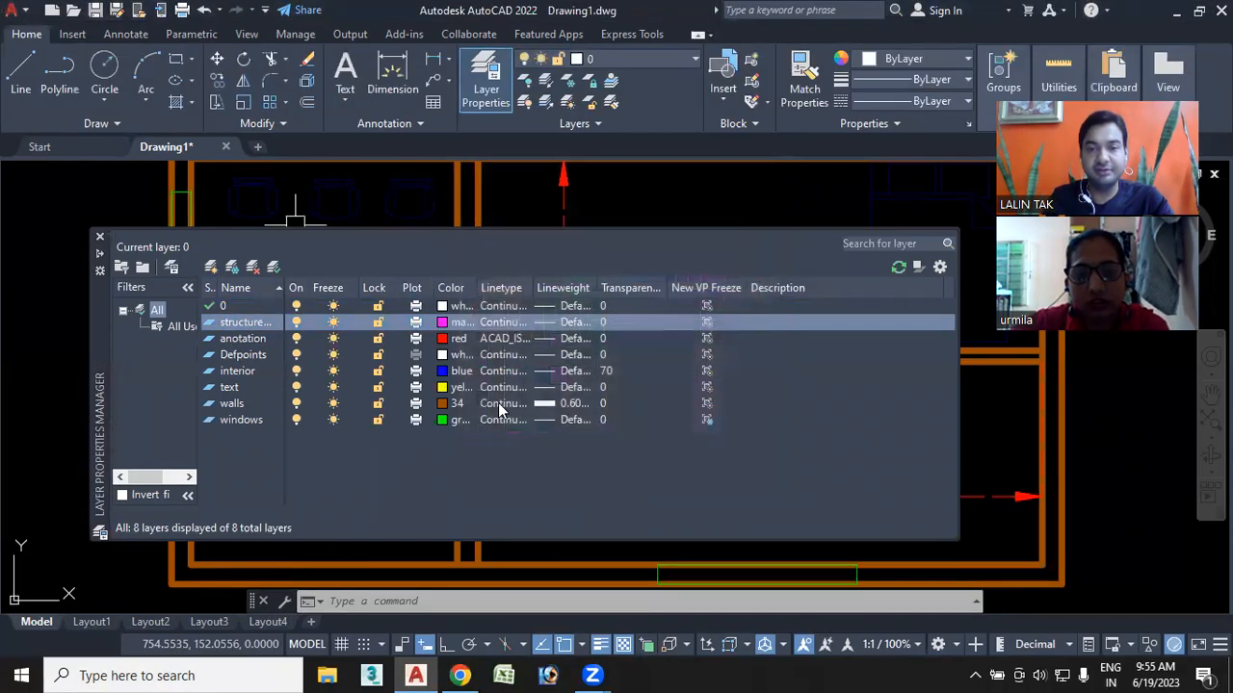
click(101, 255)
click(607, 60)
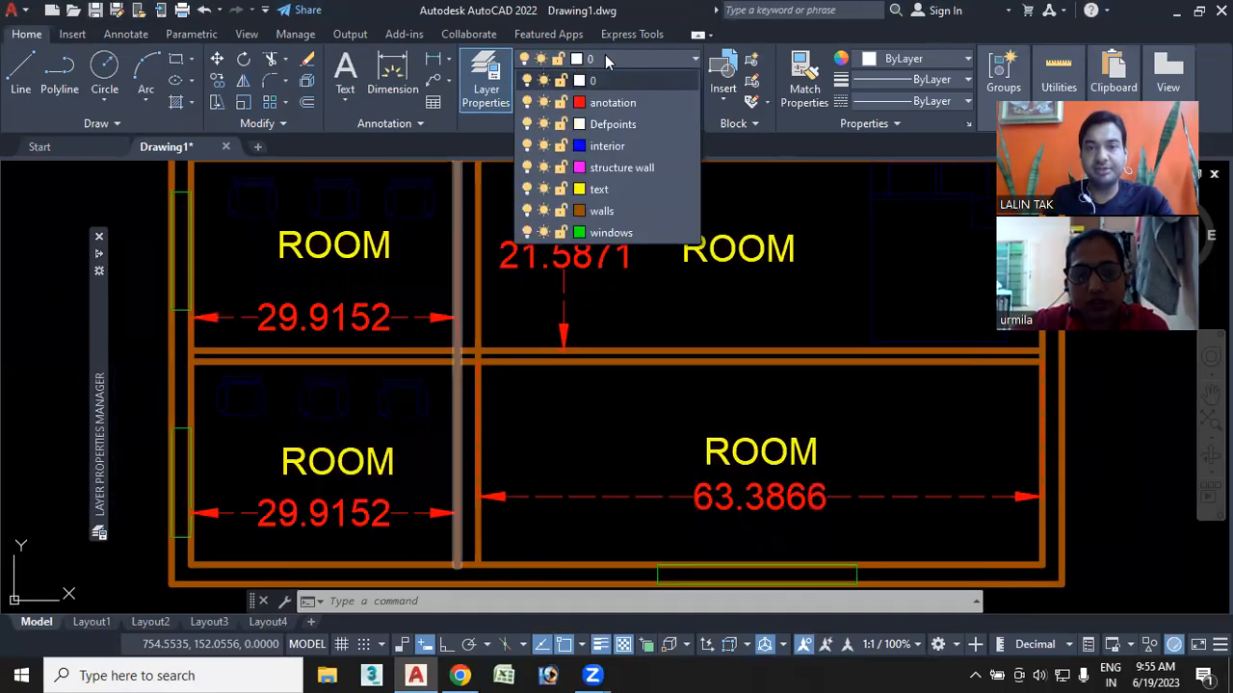
click(617, 169)
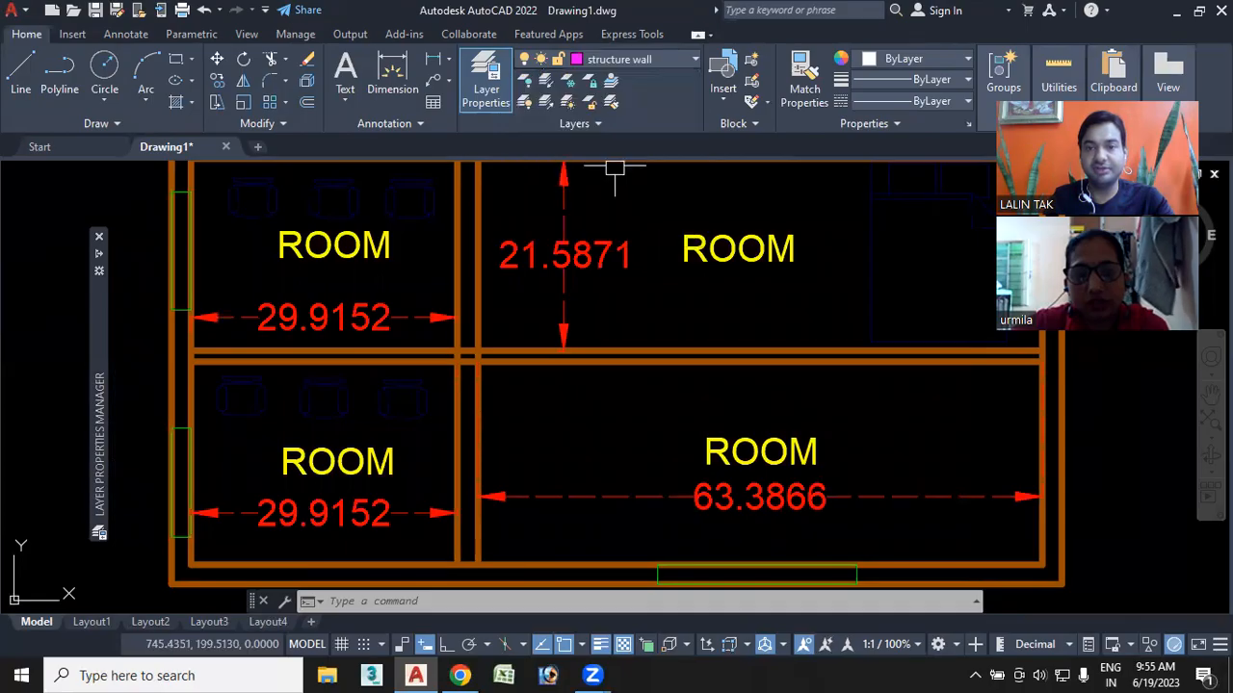
Draw two parallel vertical lines across the upper-right room, from its top wall to the middle wall
click(21, 71)
scroll(727, 424, down, 2)
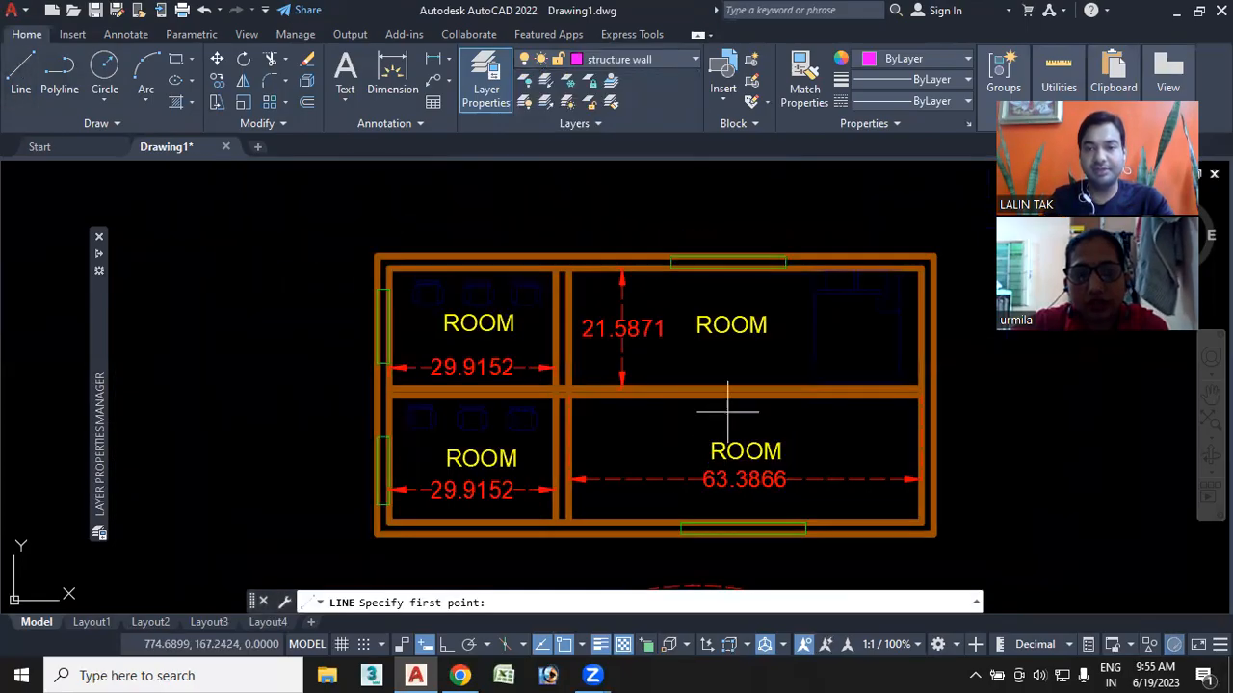
click(714, 268)
key(Return)
key(Return)
click(727, 276)
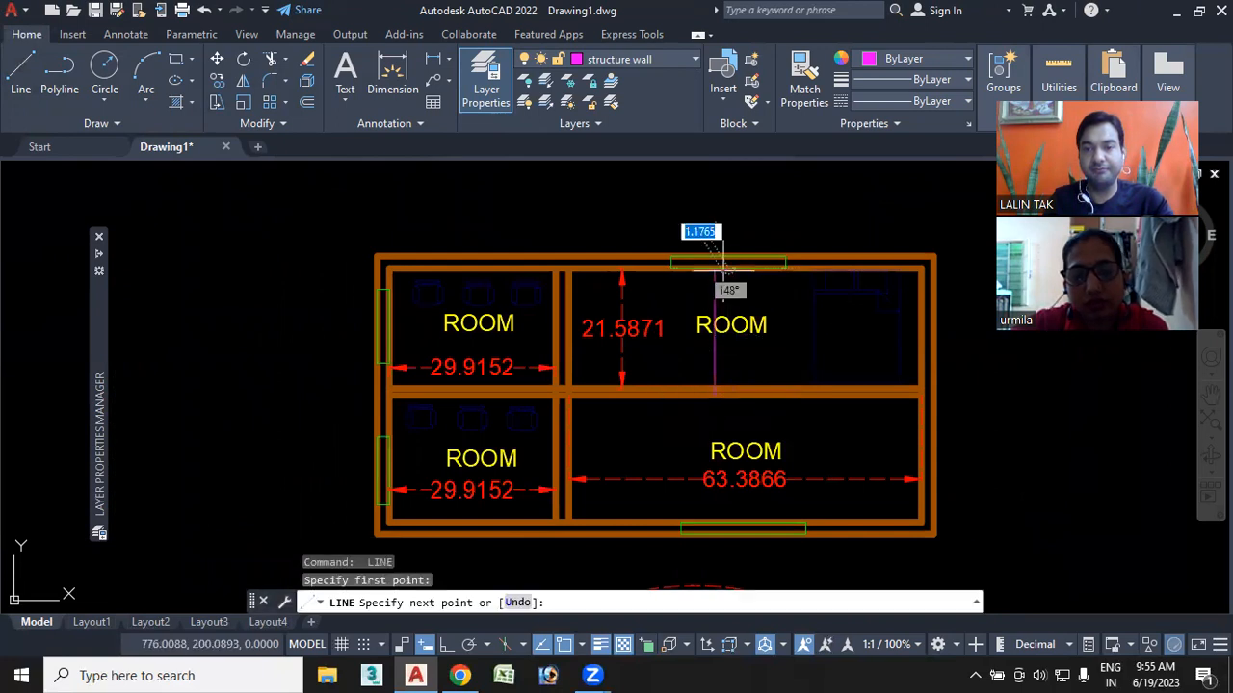
click(727, 393)
key(Escape)
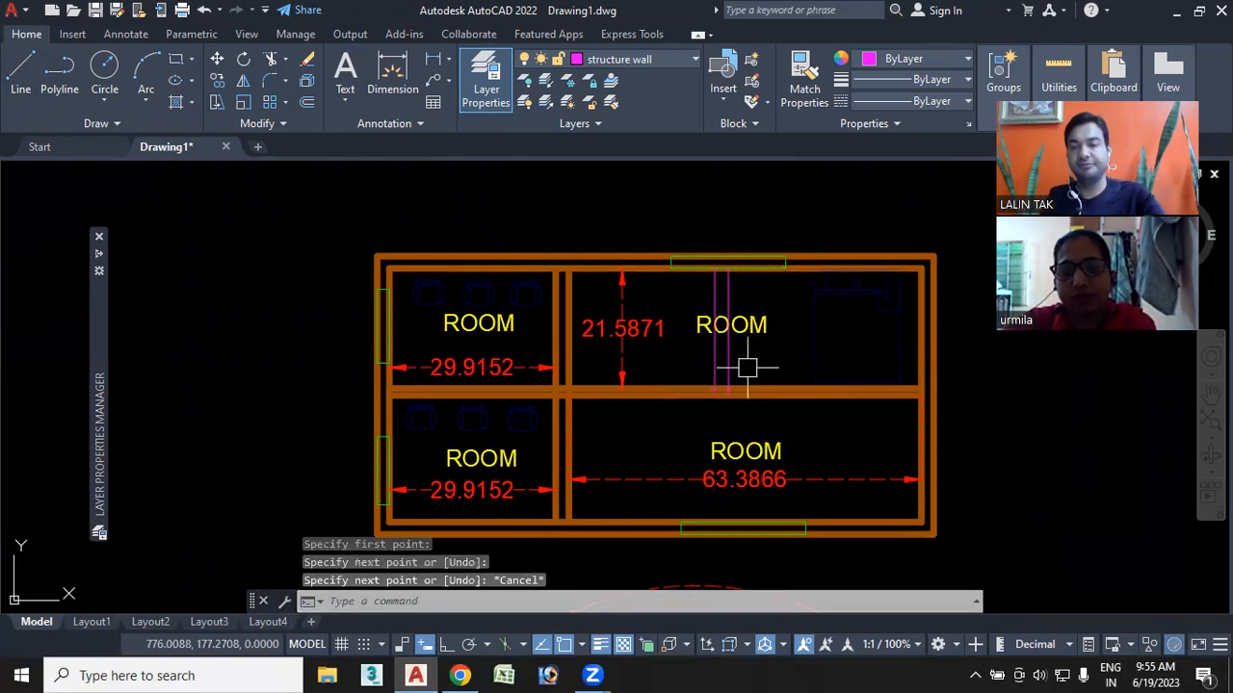
scroll(748, 367, up, 3)
middle_drag(738, 368, 643, 374)
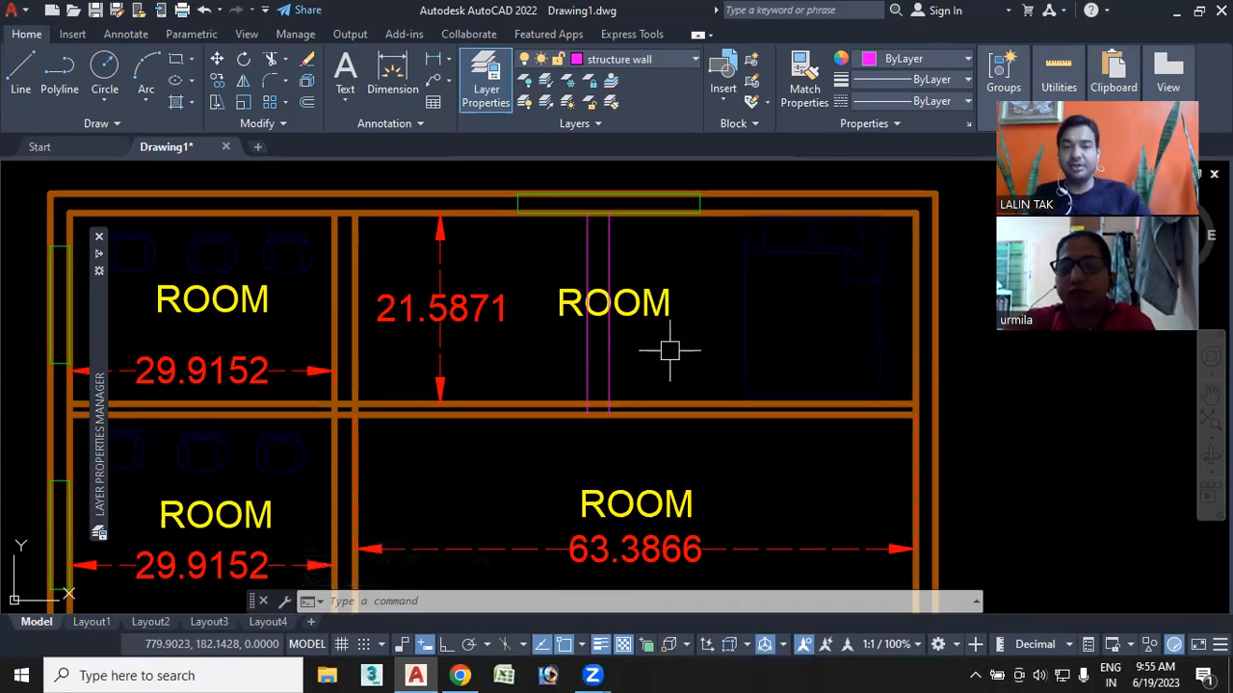
scroll(669, 351, down, 4)
scroll(655, 385, up, 2)
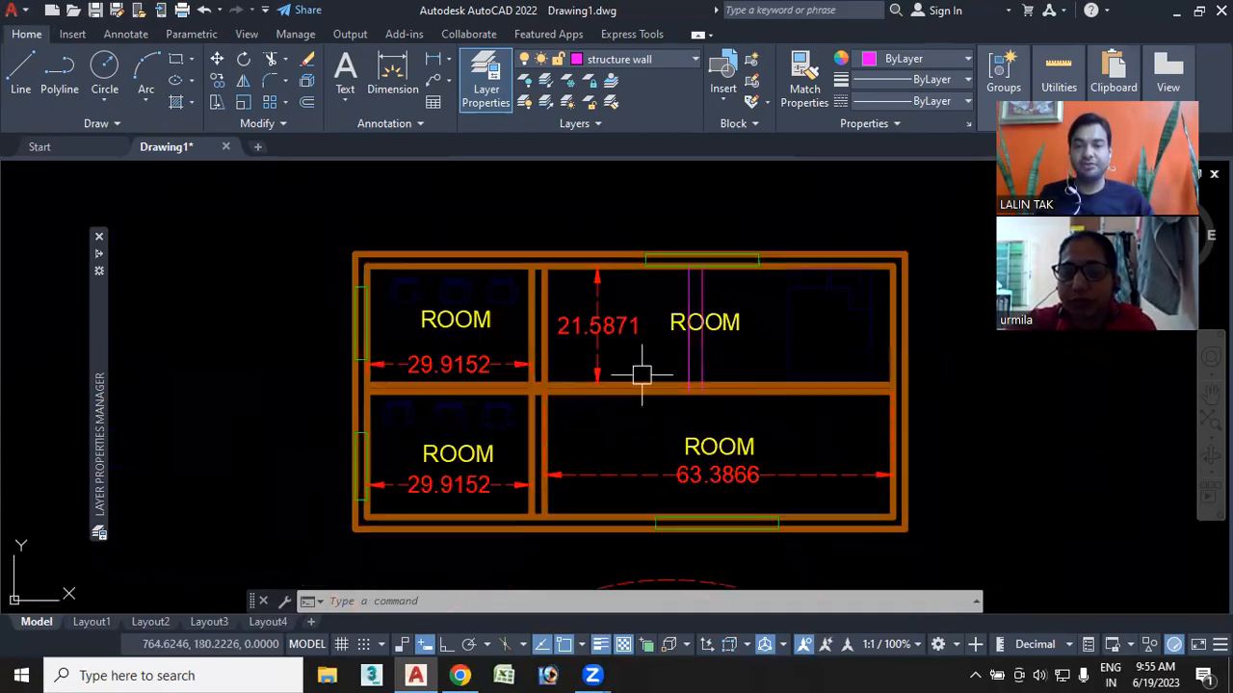
scroll(631, 369, up, 2)
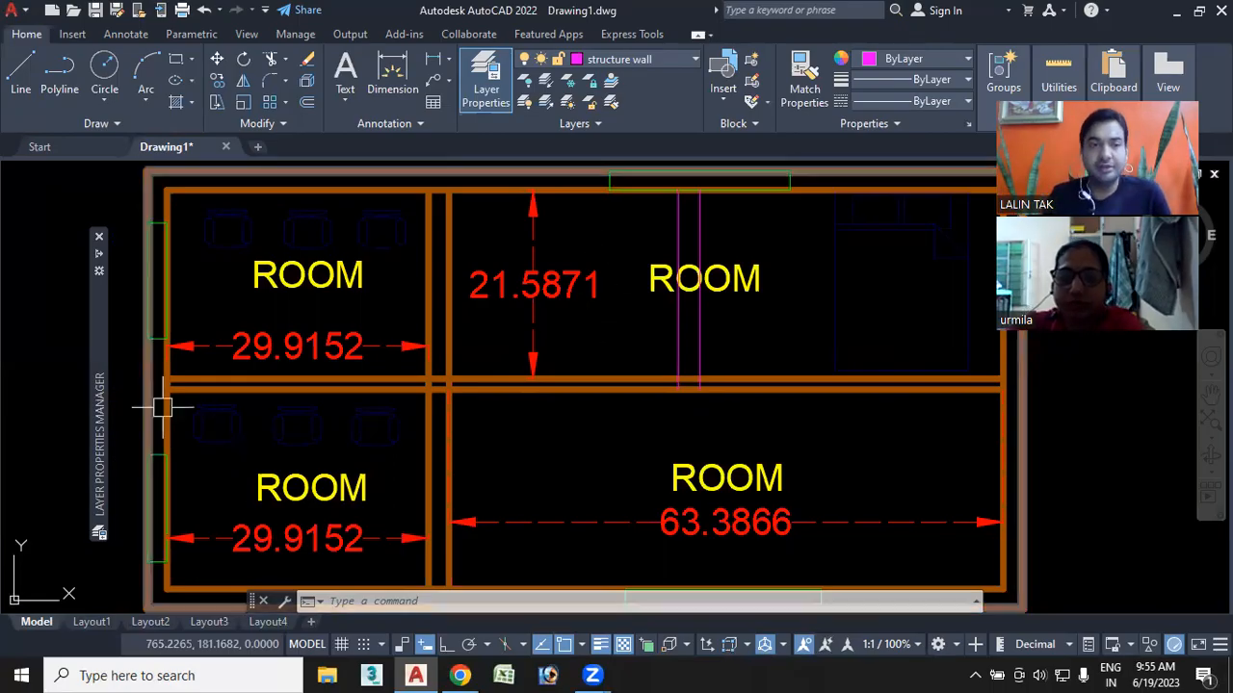
Review the layer properties in Layout4 with the Freeze column and the Layer Properties Manager widened, and close the manager
mouse_move(96, 255)
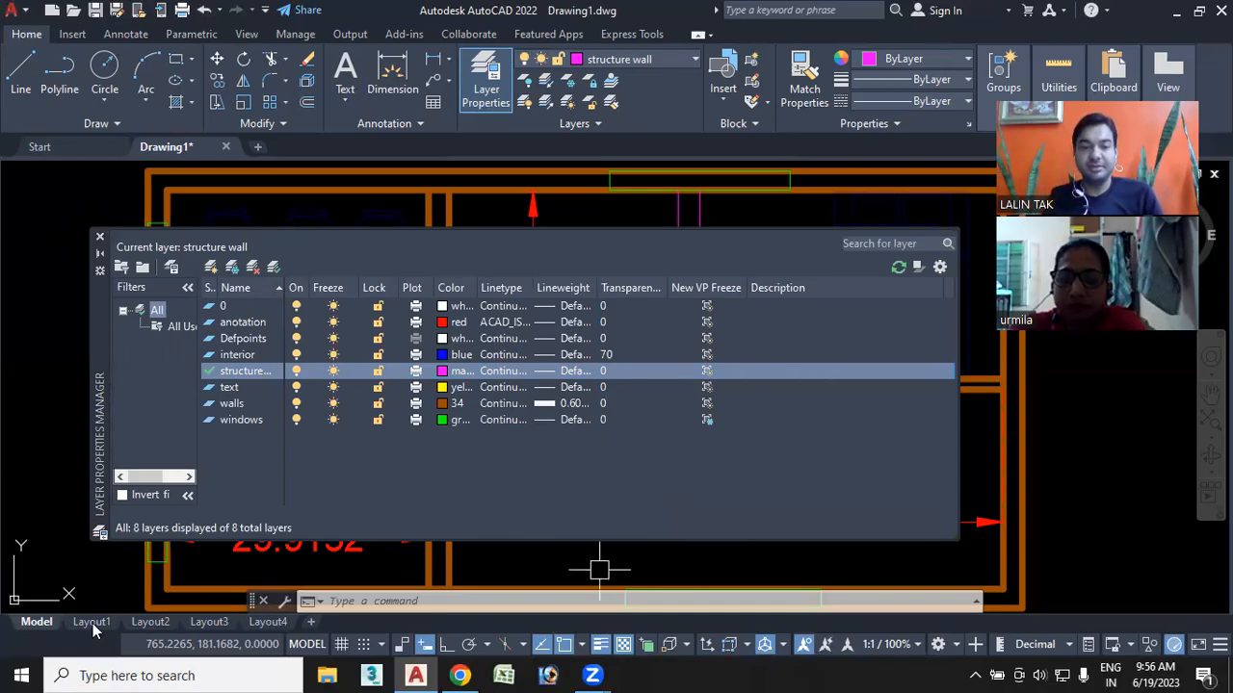
click(261, 623)
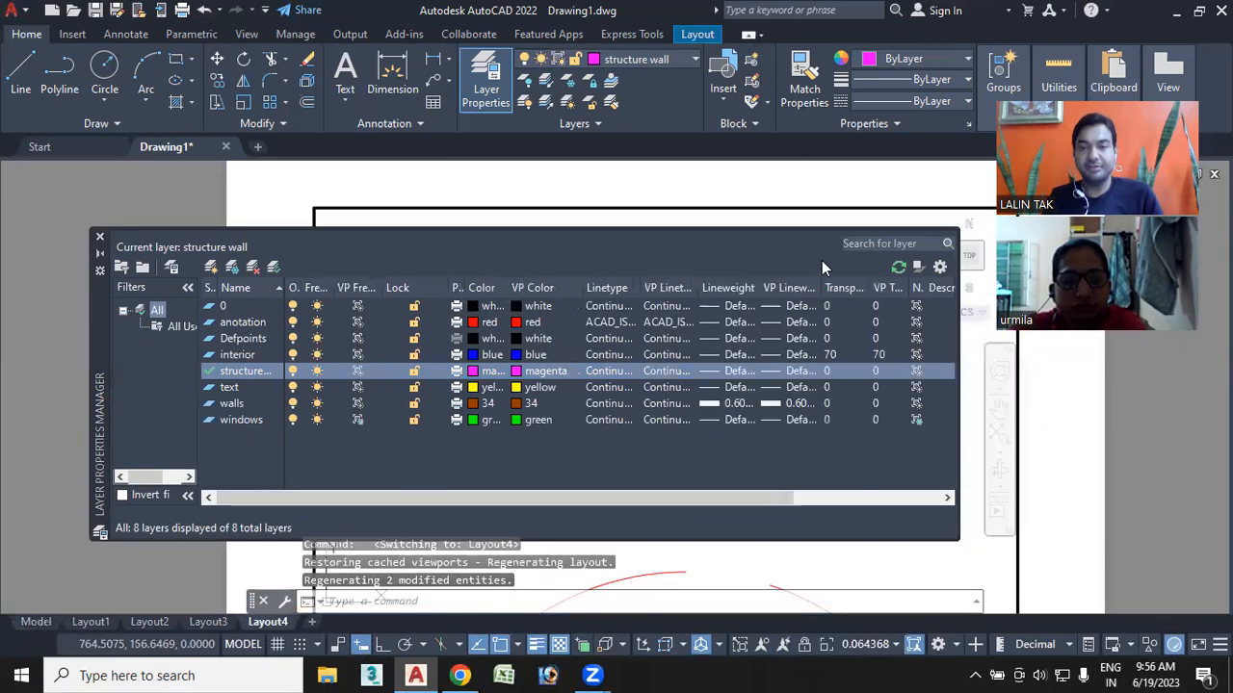
double_click(334, 287)
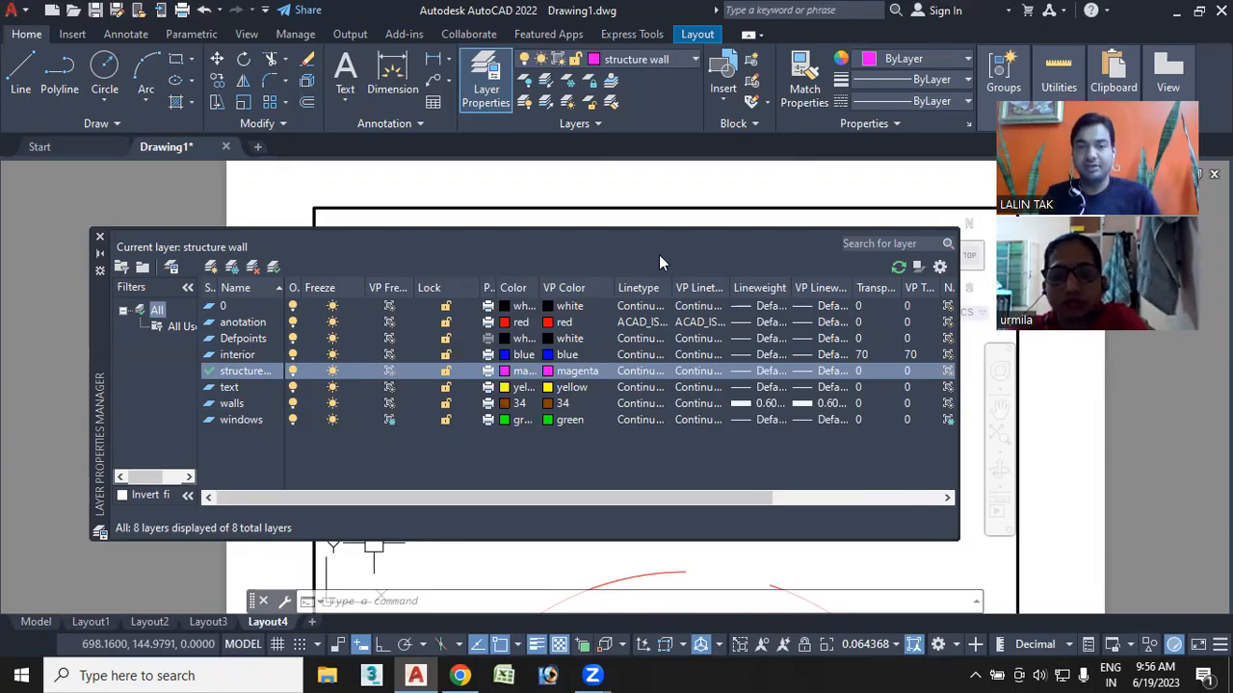
drag(959, 289, 1024, 289)
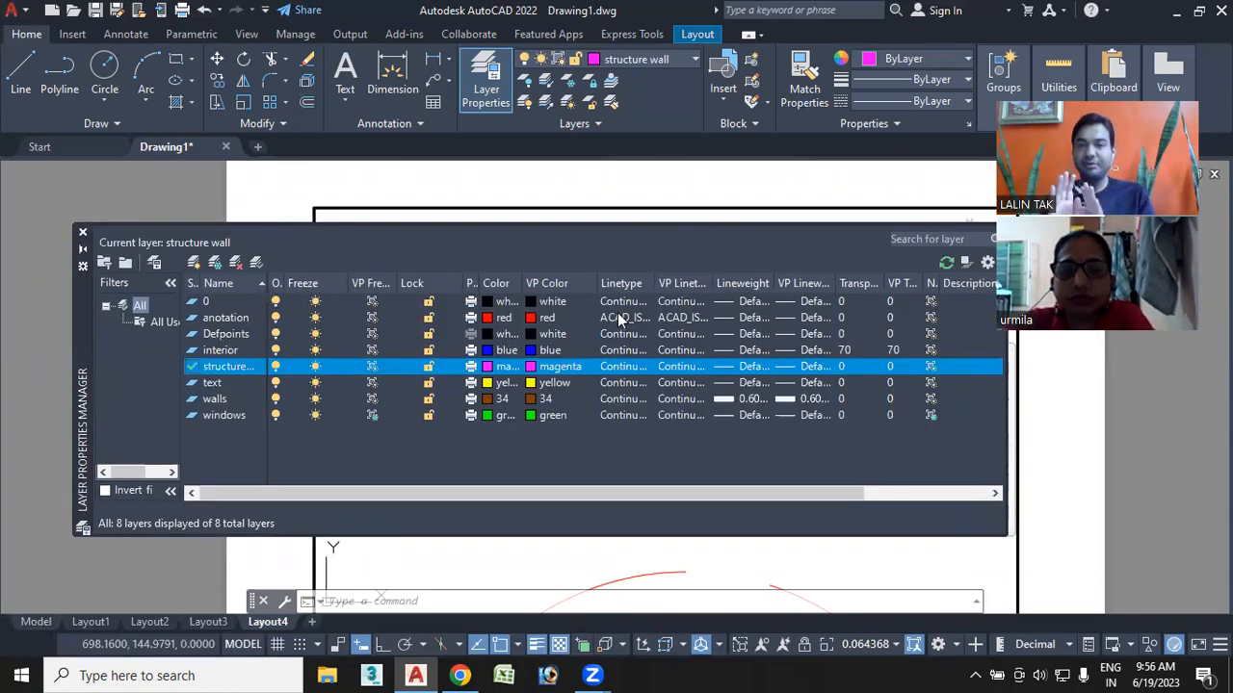
click(83, 235)
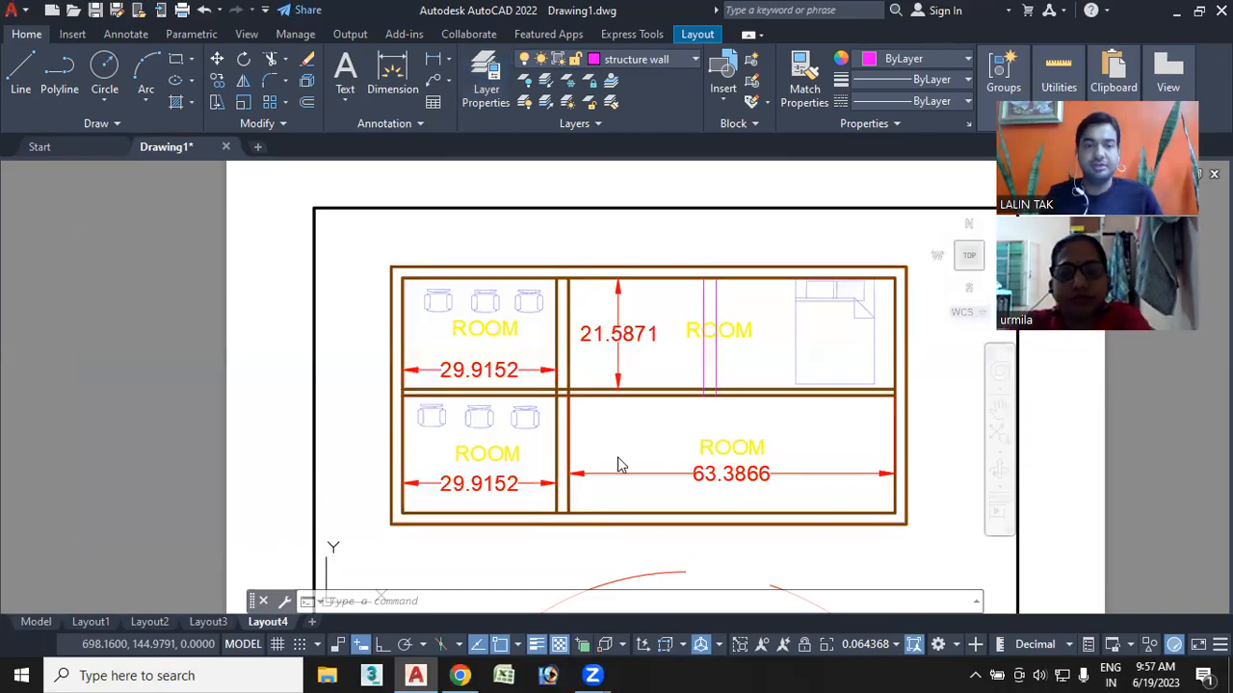
Switch from Layout4 to model space and bring the floor plan into view
click(36, 622)
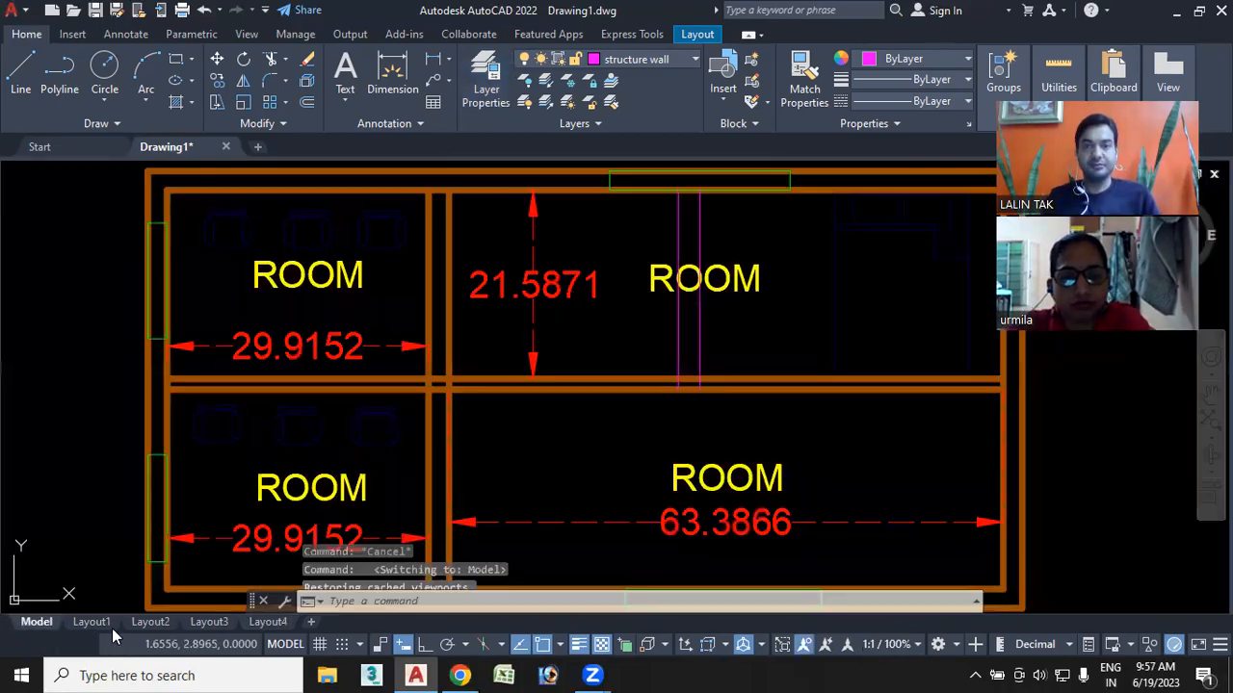
scroll(550, 407, down, 4)
mouse_move(559, 421)
middle_down()
mouse_move(570, 346)
mouse_move(454, 386)
middle_up()
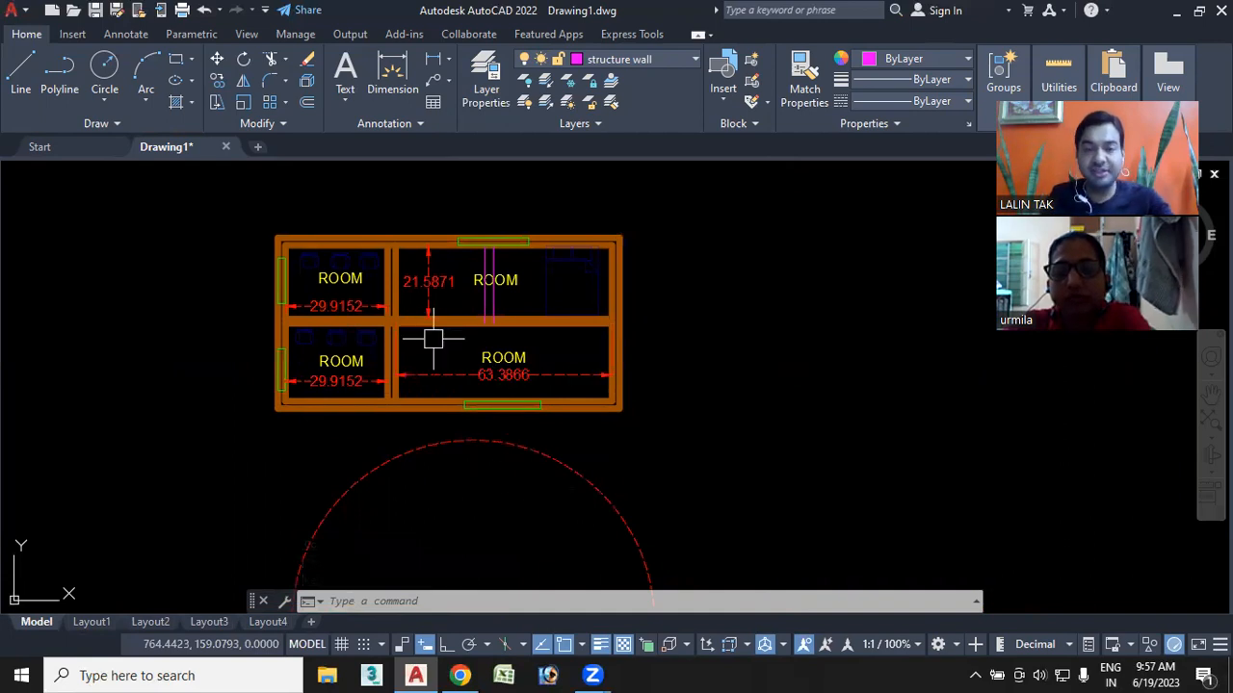
middle_drag(432, 338, 471, 314)
scroll(470, 315, up, 2)
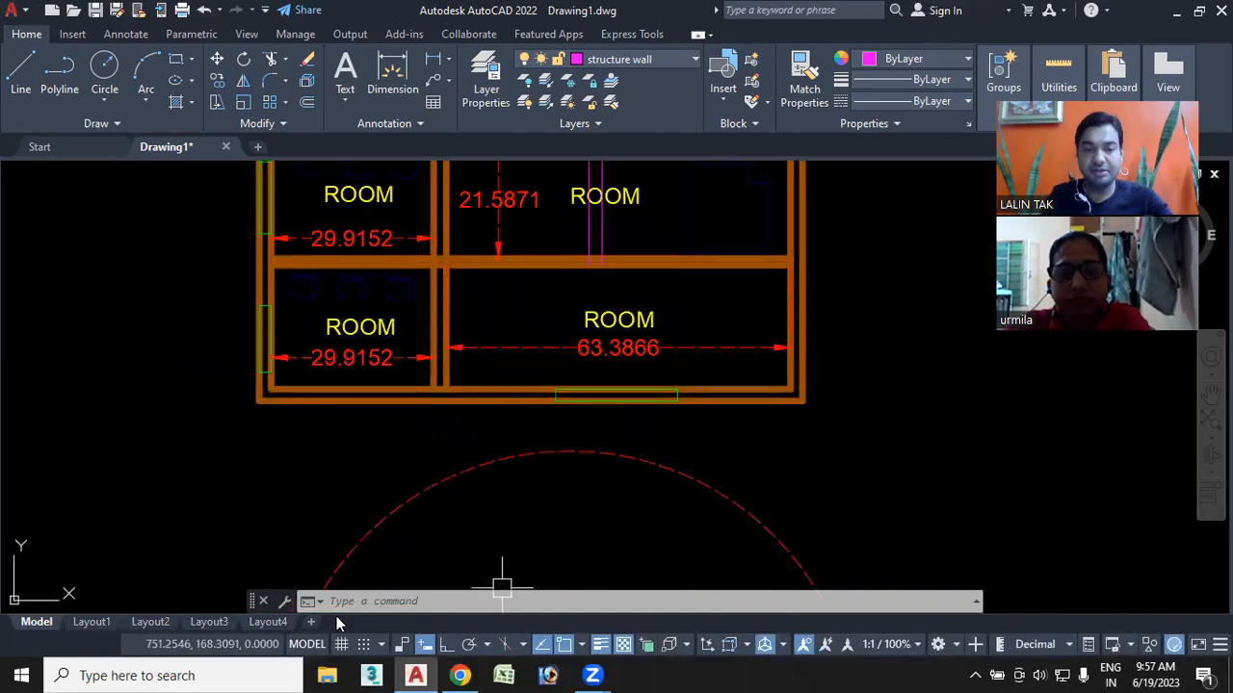
Move the right one of the two magenta vertical lines to the walls layer with Layer Match (LAYMCH), using the middle wall as destination object
click(372, 600)
text(1au)
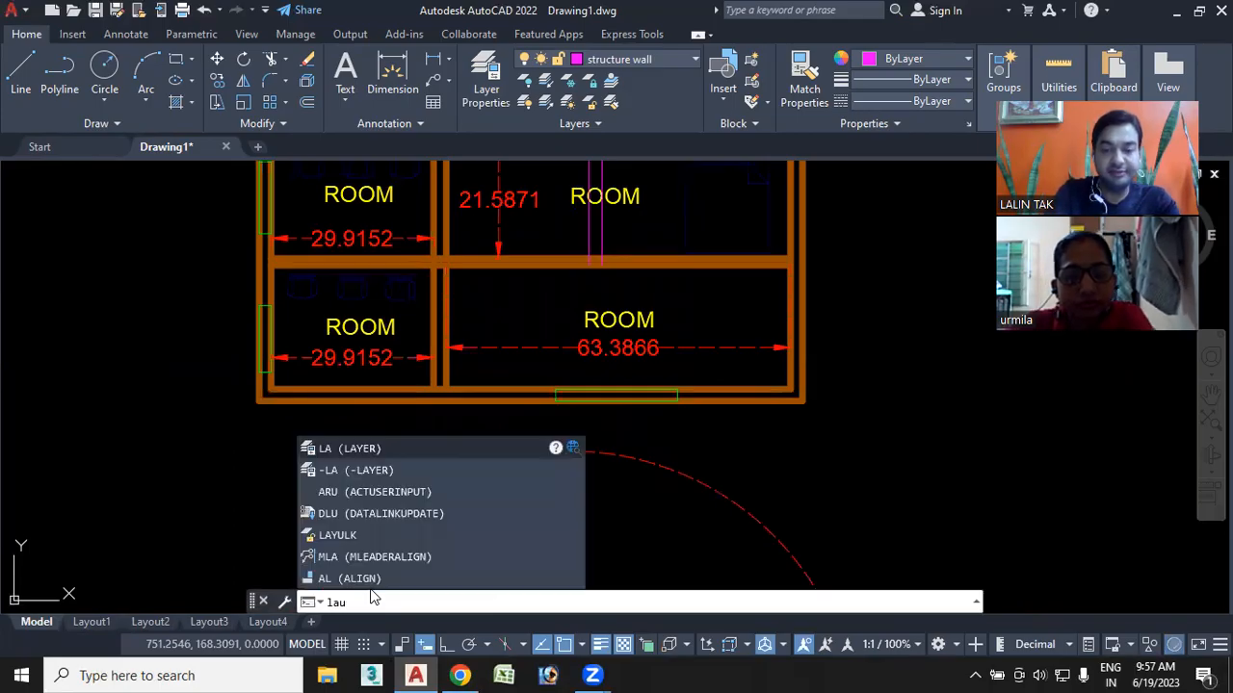
text(y)
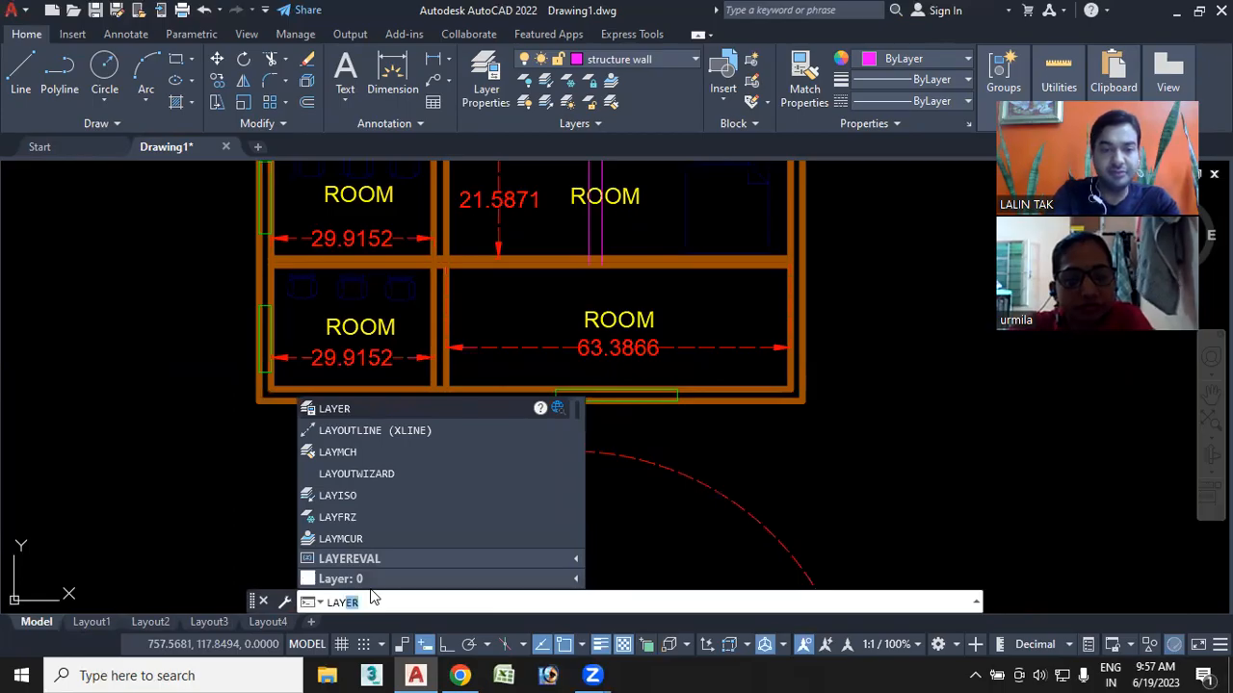
text(m)
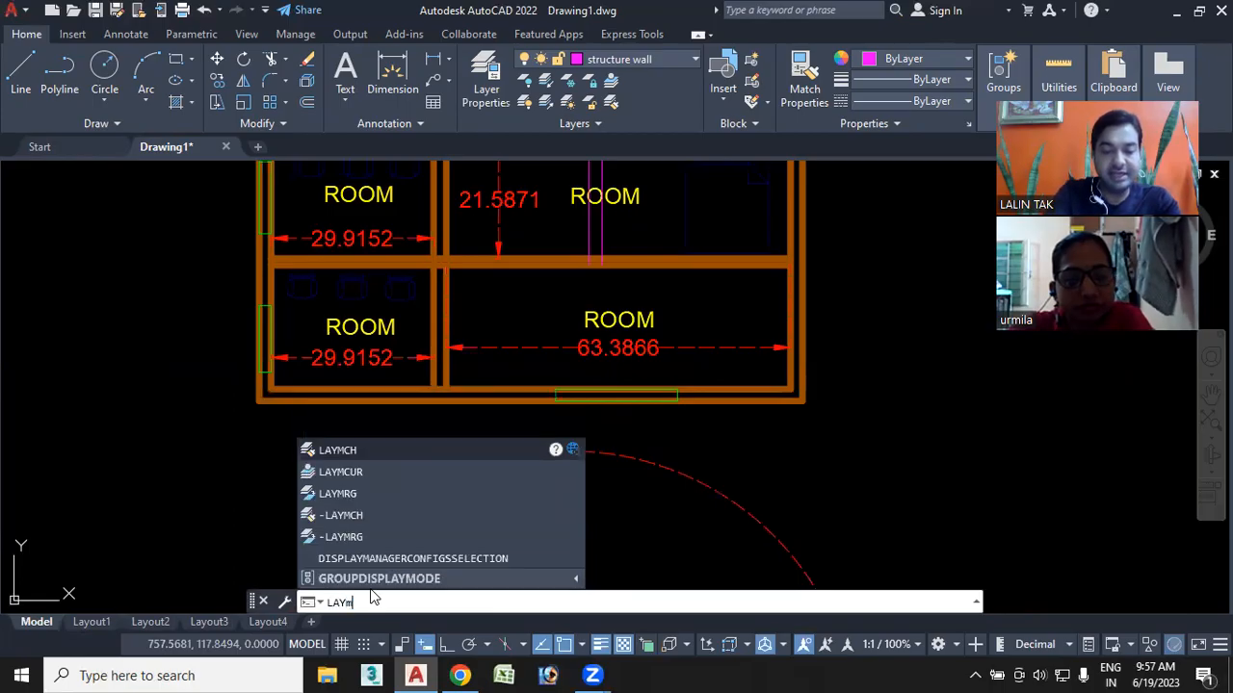
text(ch)
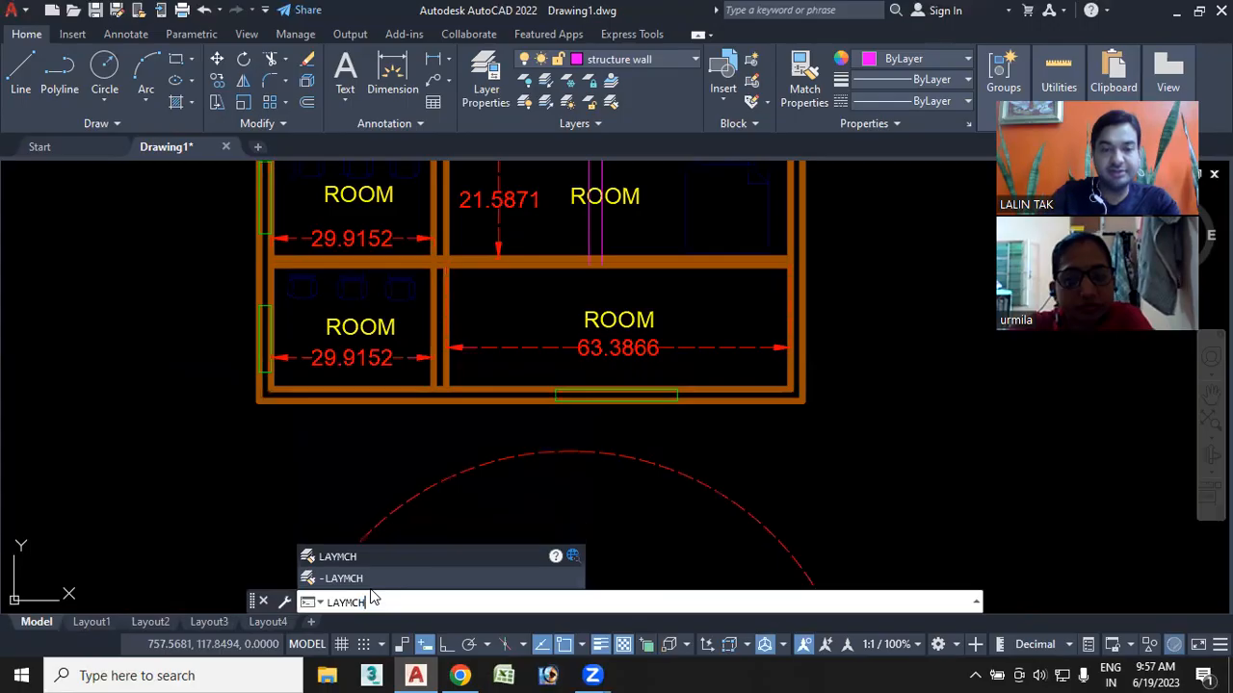
key(Down)
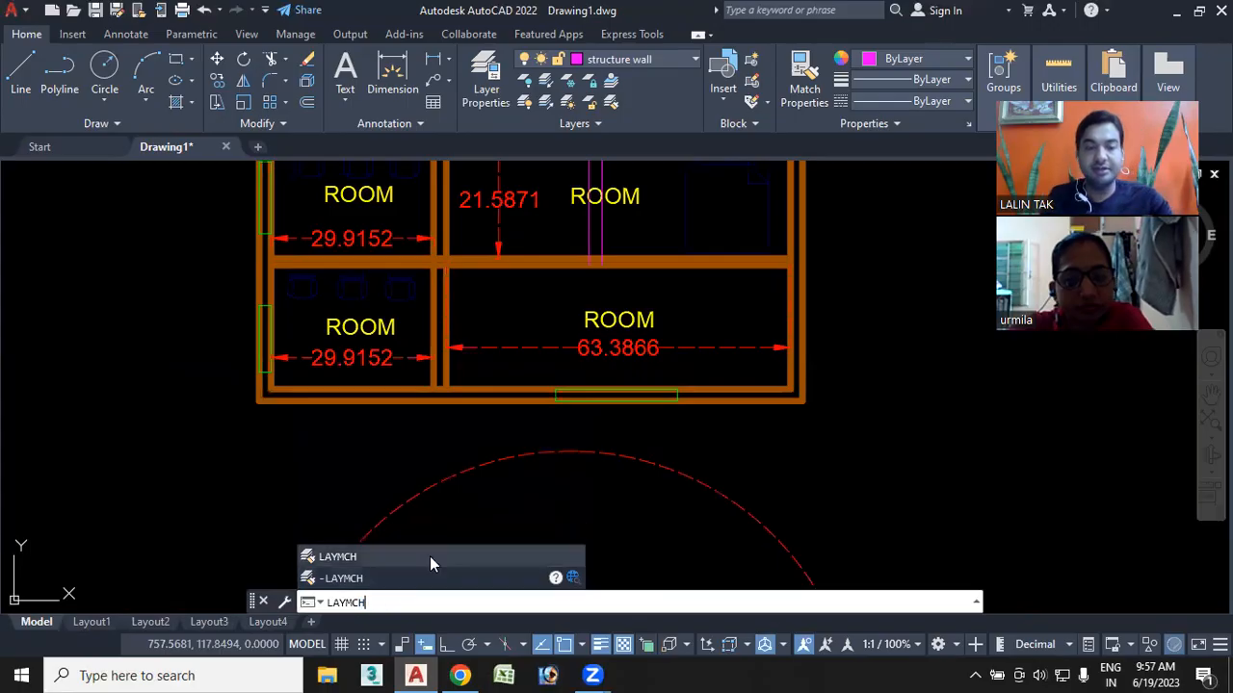
click(347, 564)
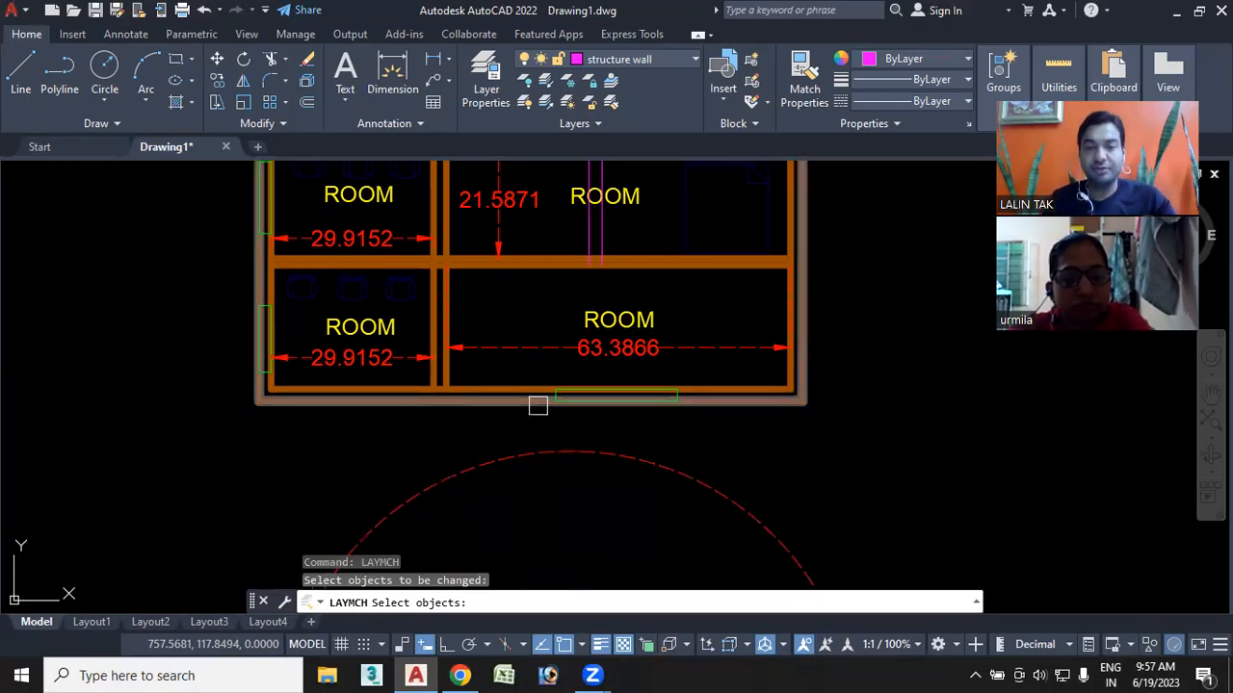
middle_drag(537, 404, 542, 531)
scroll(607, 352, up, 2)
mouse_move(623, 347)
middle_down()
mouse_move(606, 379)
mouse_move(587, 382)
middle_up()
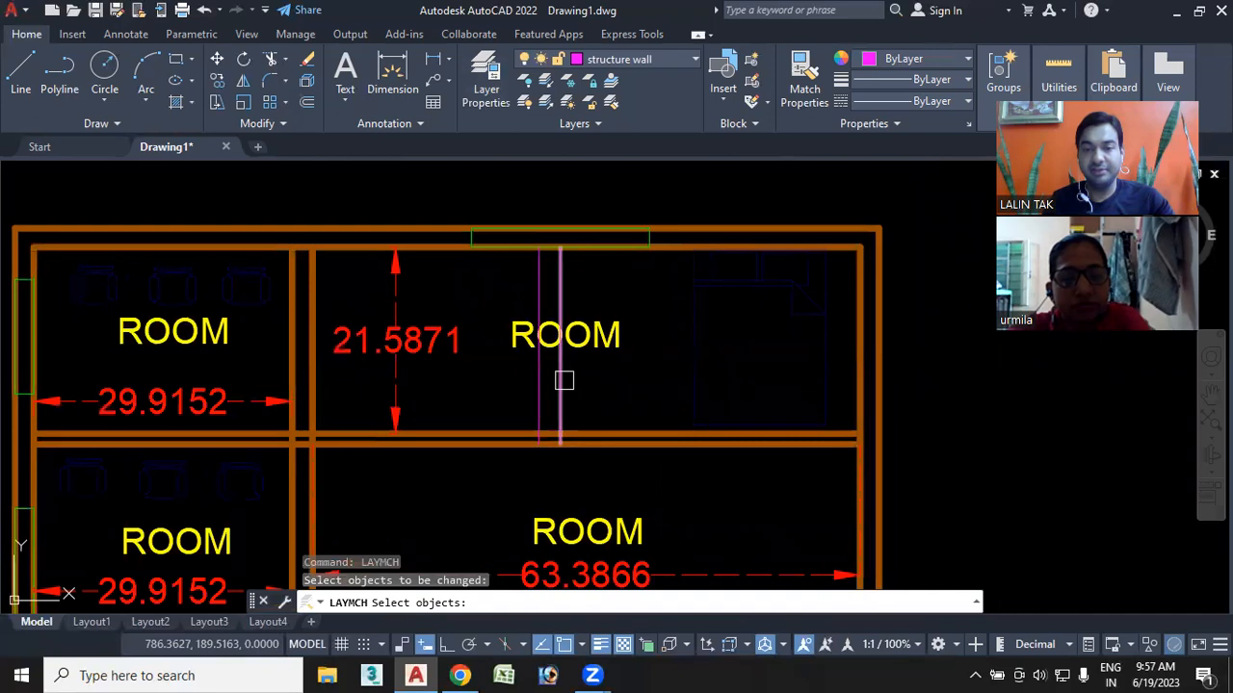
click(564, 382)
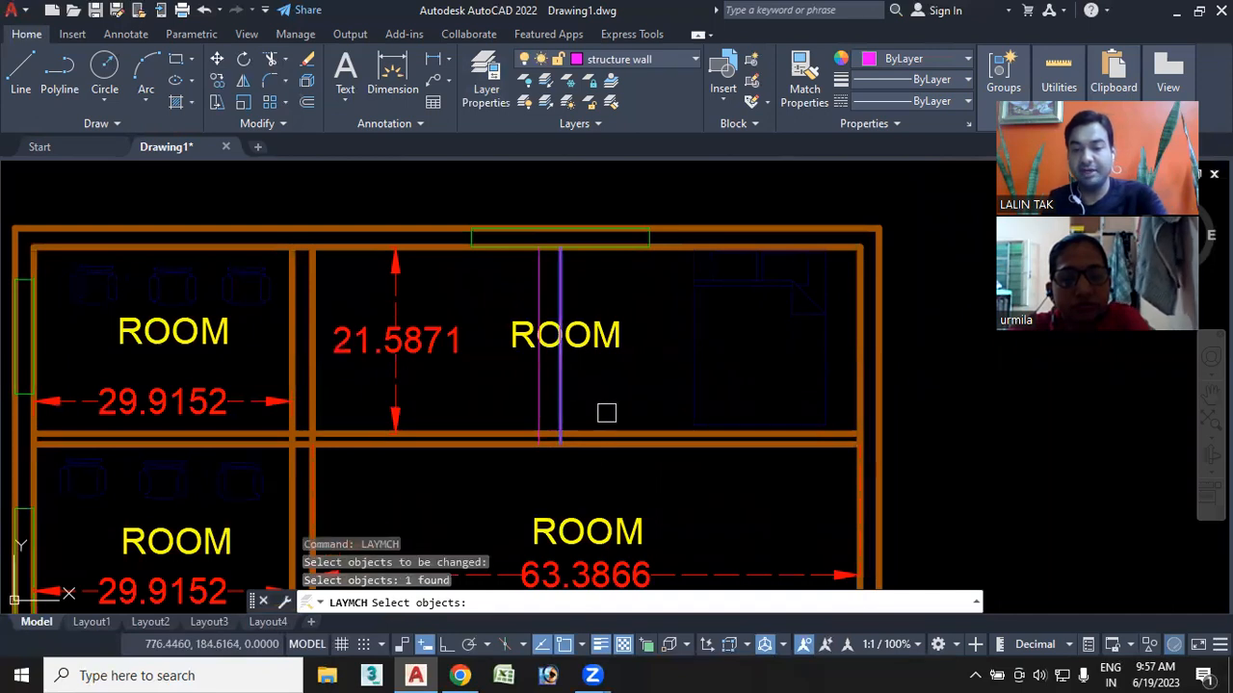
key(Return)
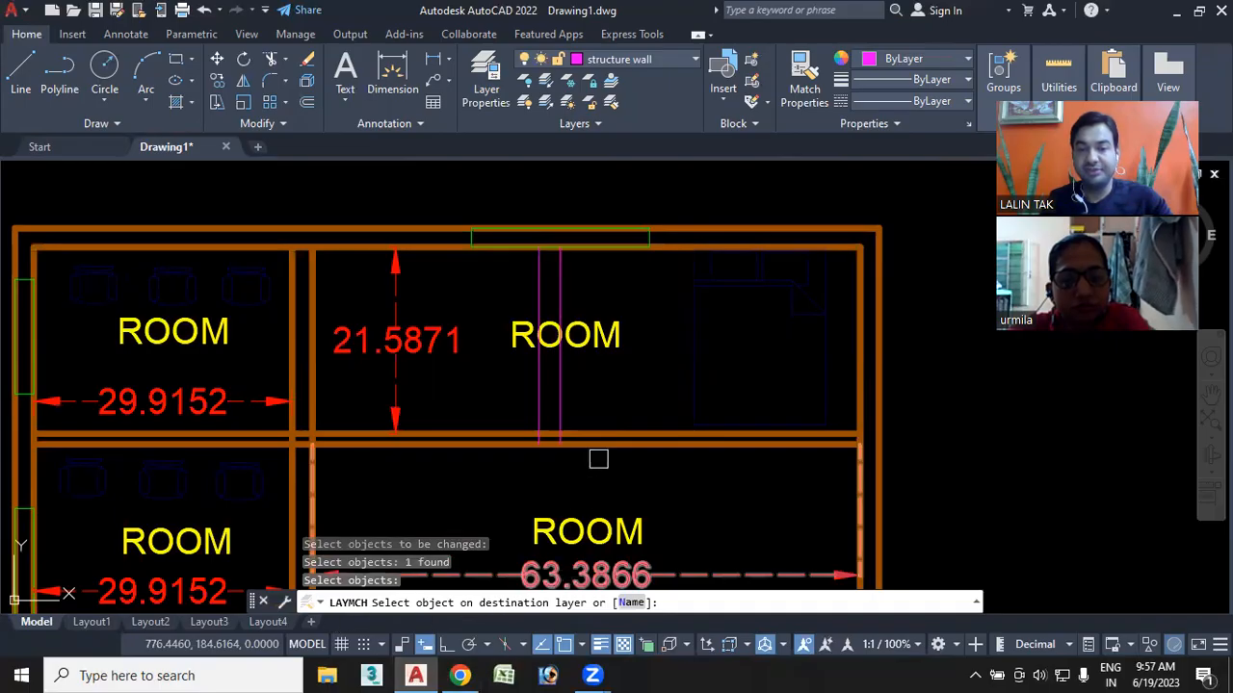
click(627, 429)
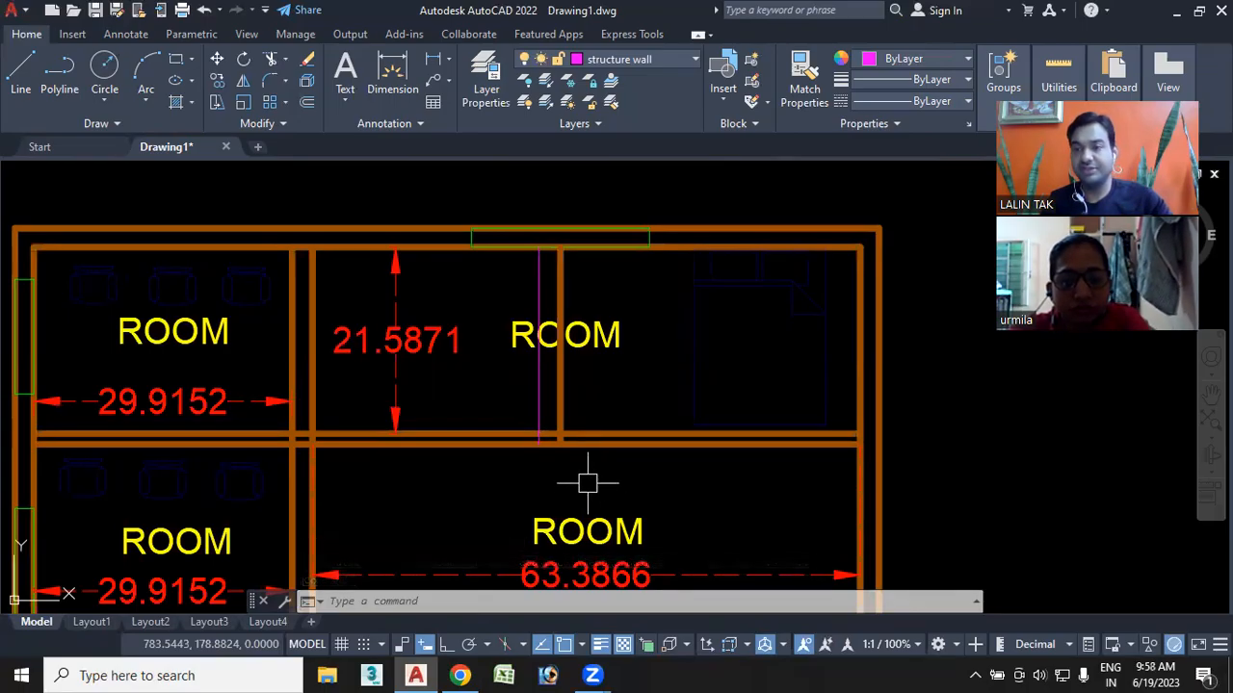
scroll(575, 462, up, 3)
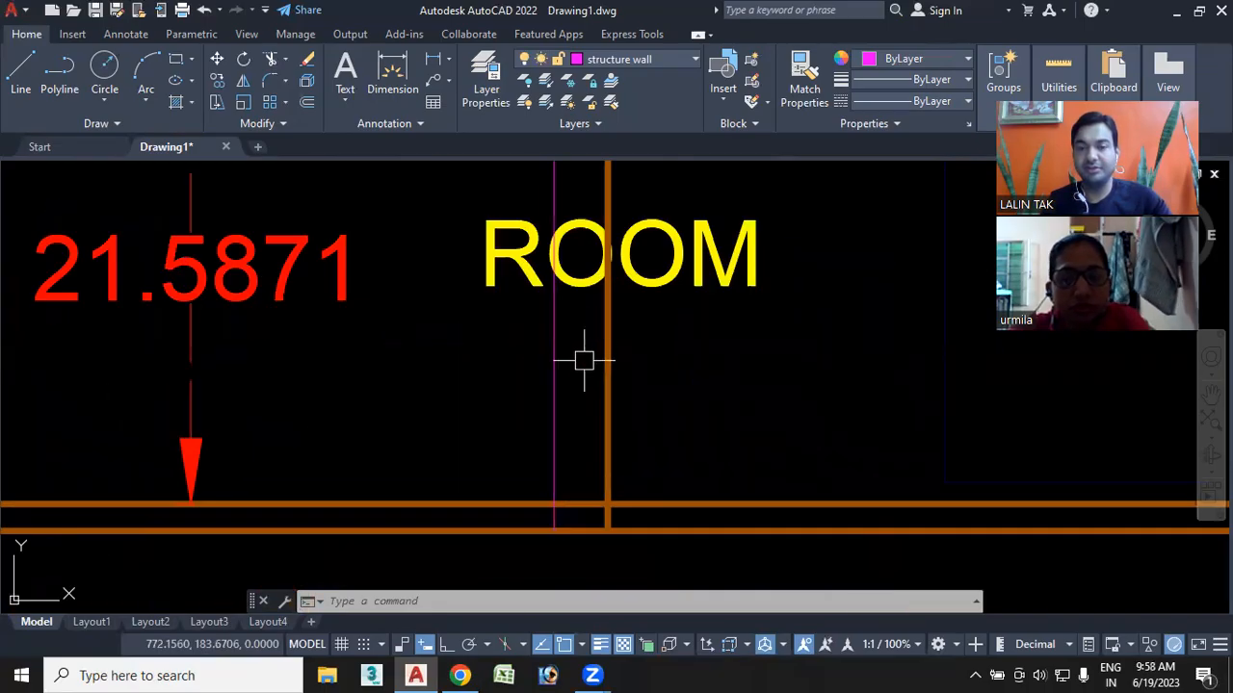
scroll(577, 361, down, 3)
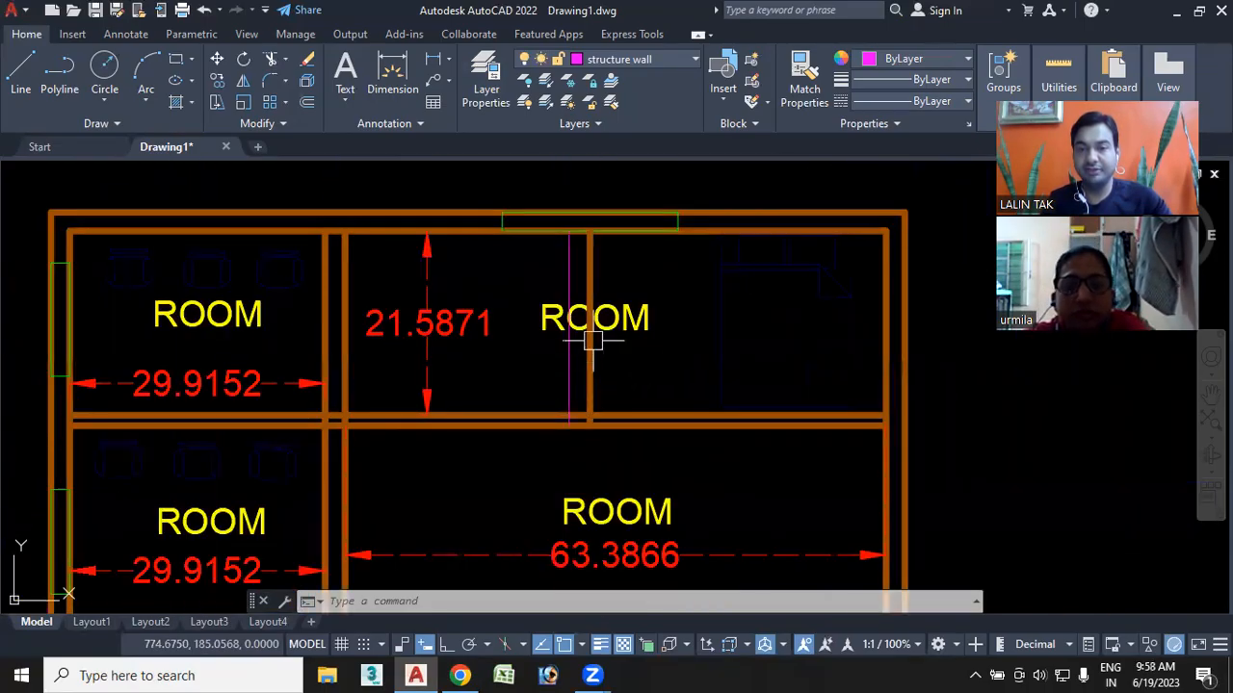
click(439, 604)
text(LA)
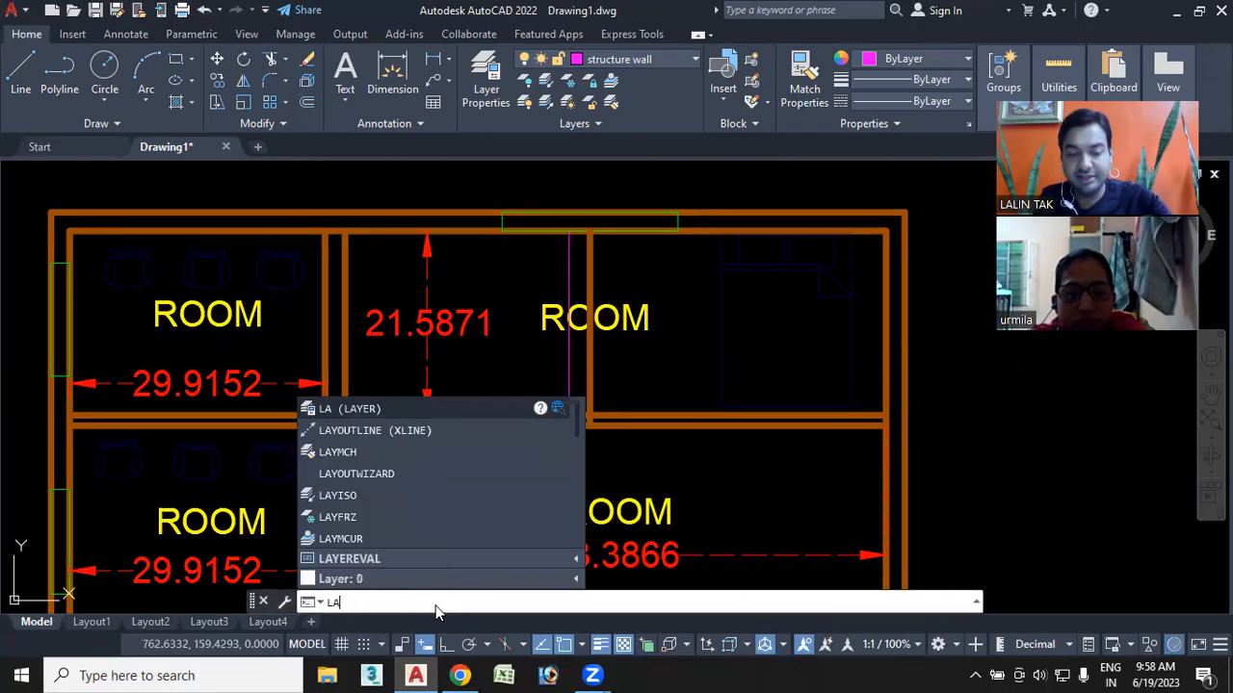
text(YMCH)
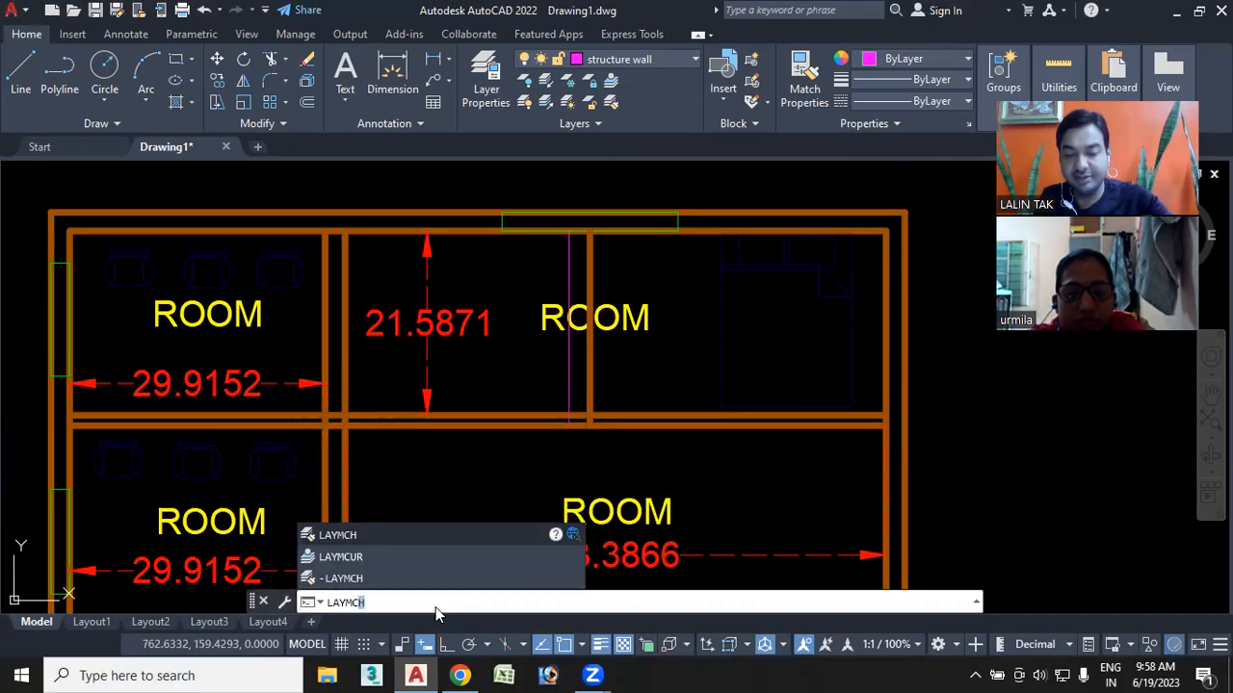
key(Return)
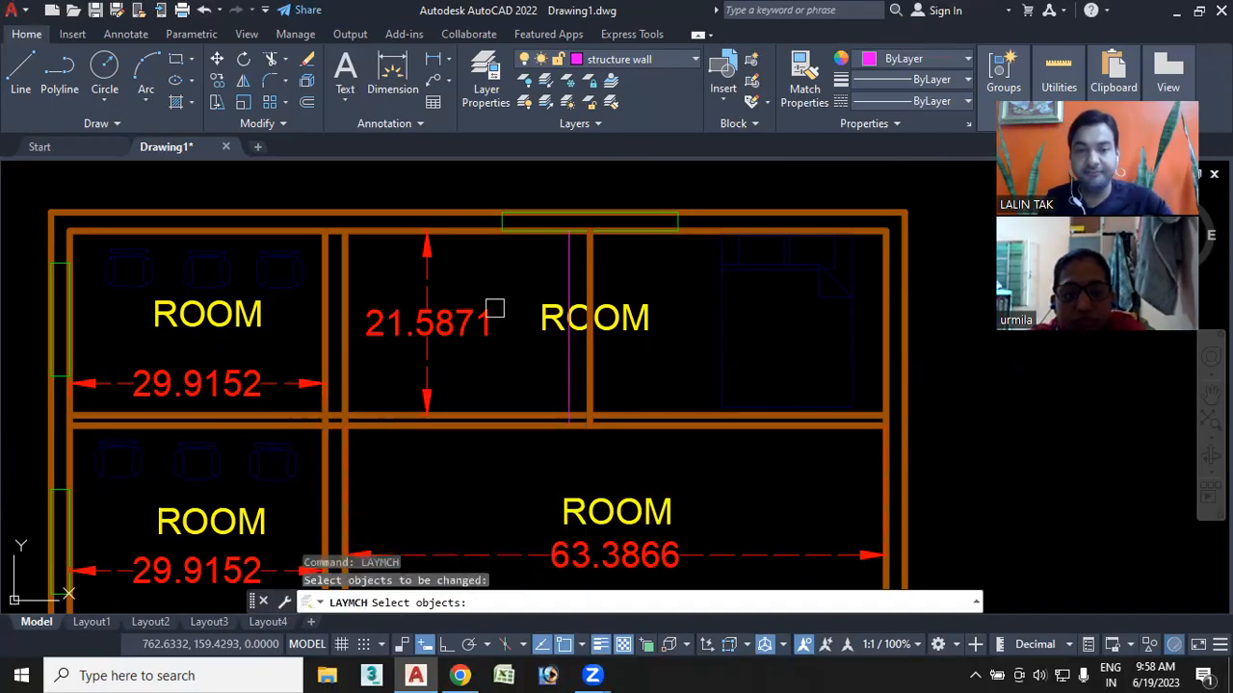
click(565, 274)
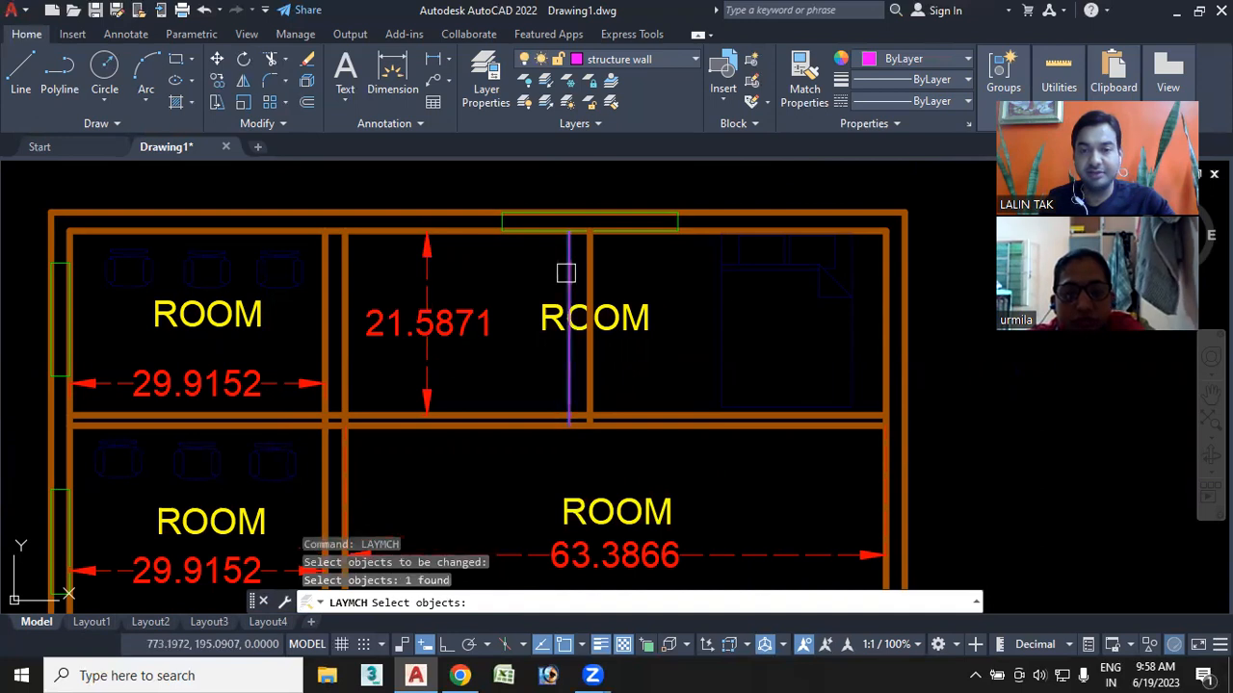
click(489, 414)
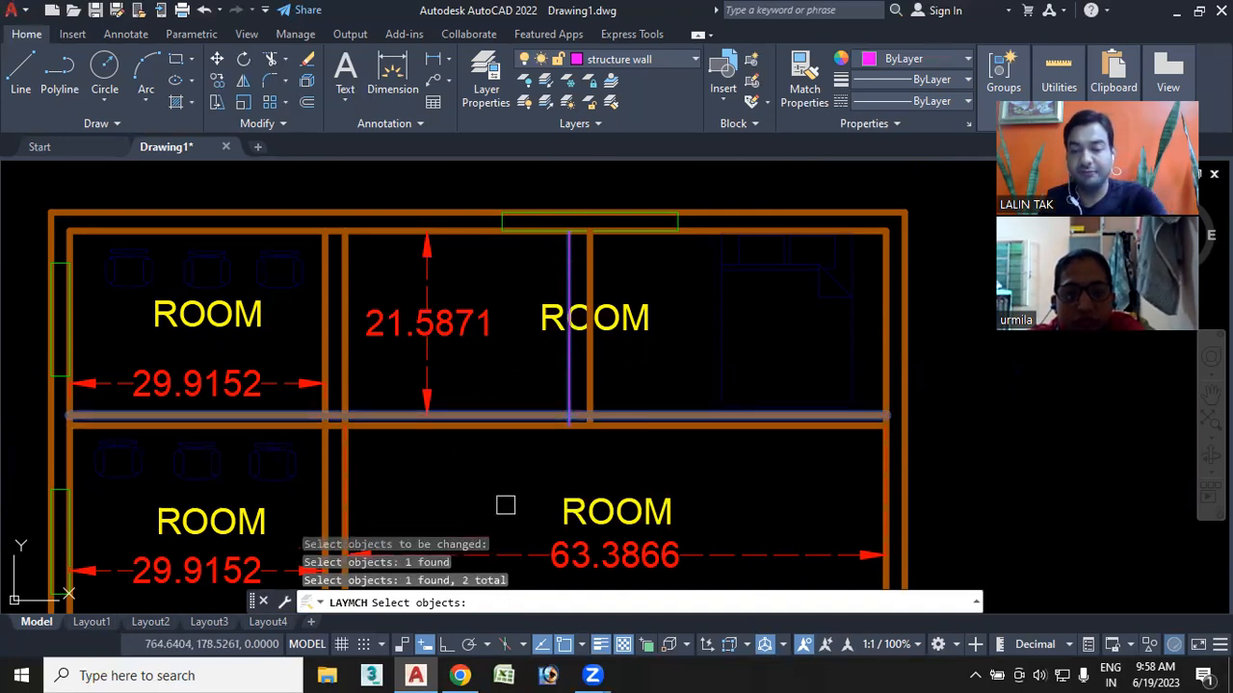
key(Escape)
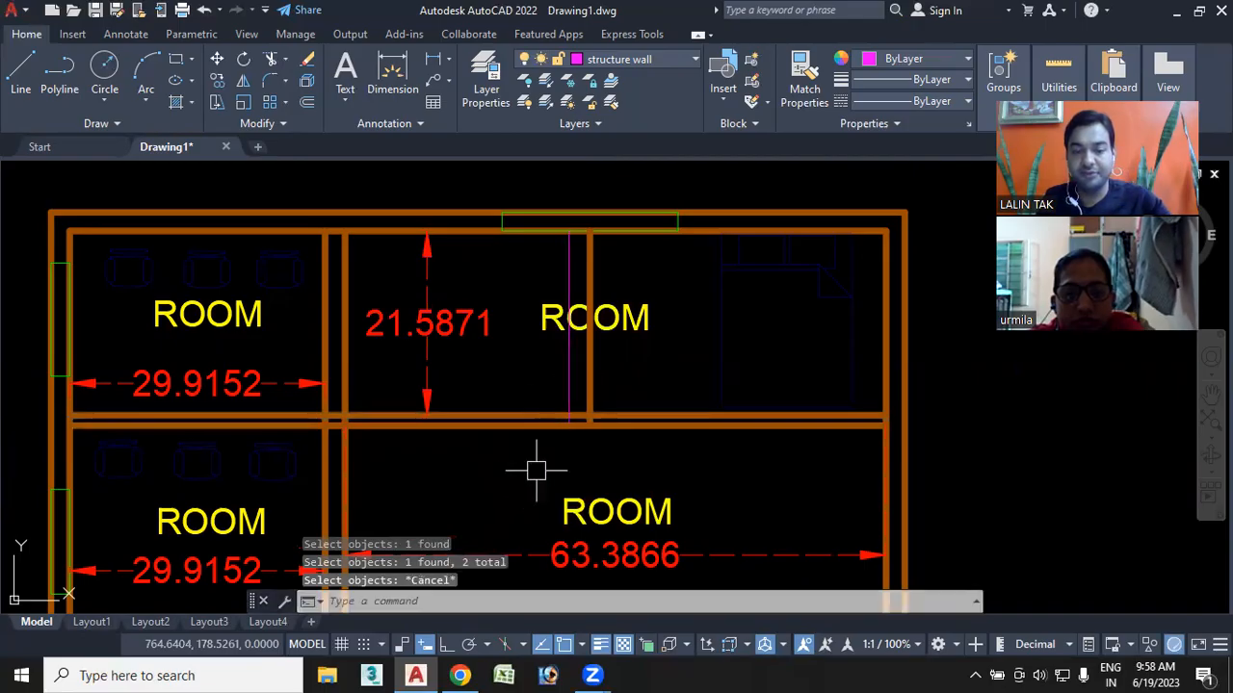
Match the remaining magenta line, the lower-right ROOM text and the bed to the walls layer with LAYMCH, using a wall as destination object
key(Return)
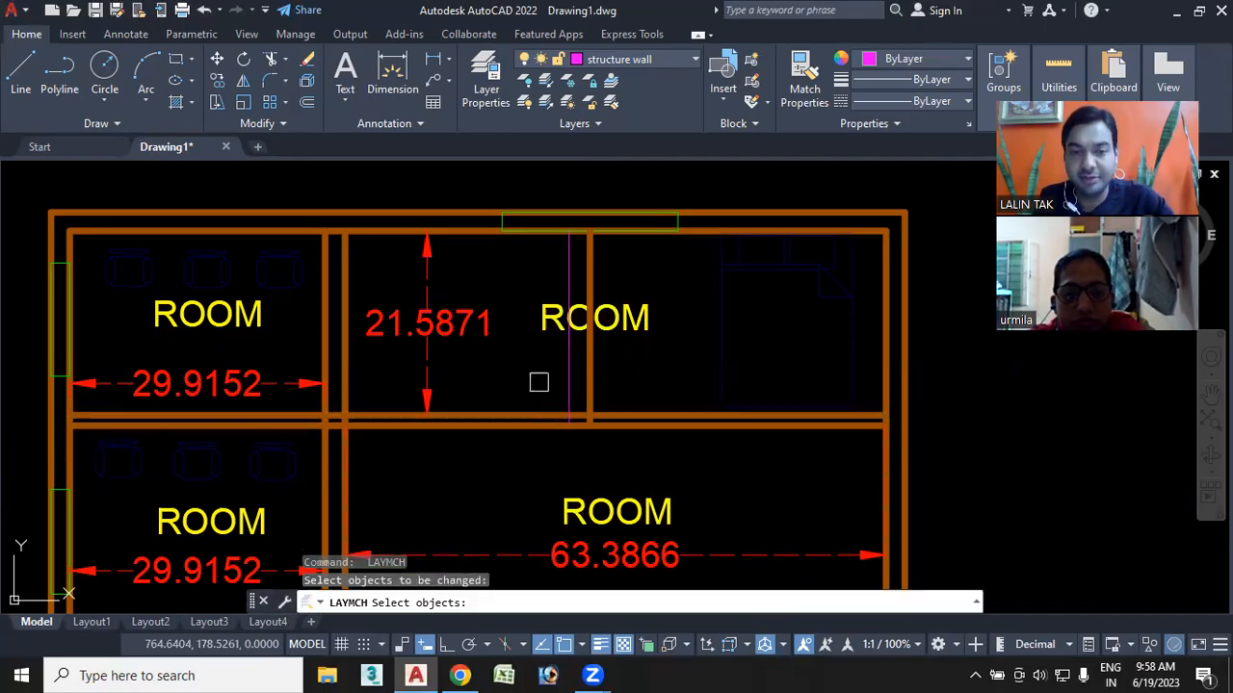
click(567, 357)
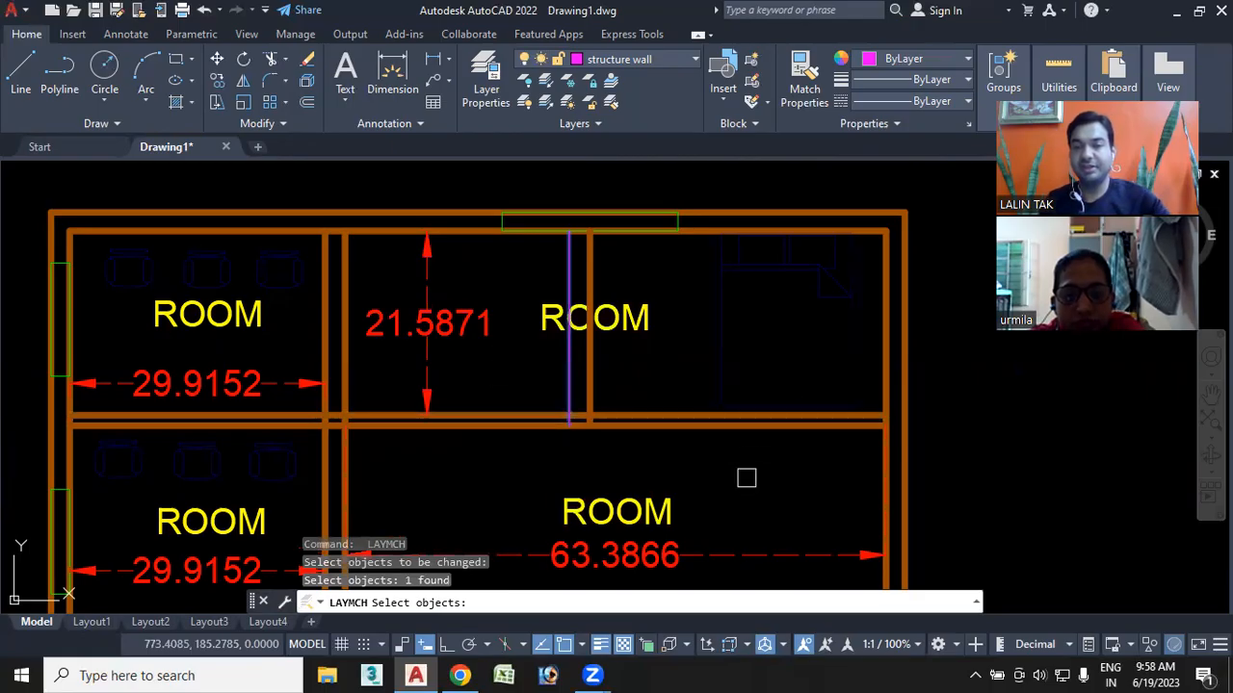
middle_drag(671, 468, 630, 404)
click(622, 409)
middle_drag(696, 376, 745, 442)
click(707, 320)
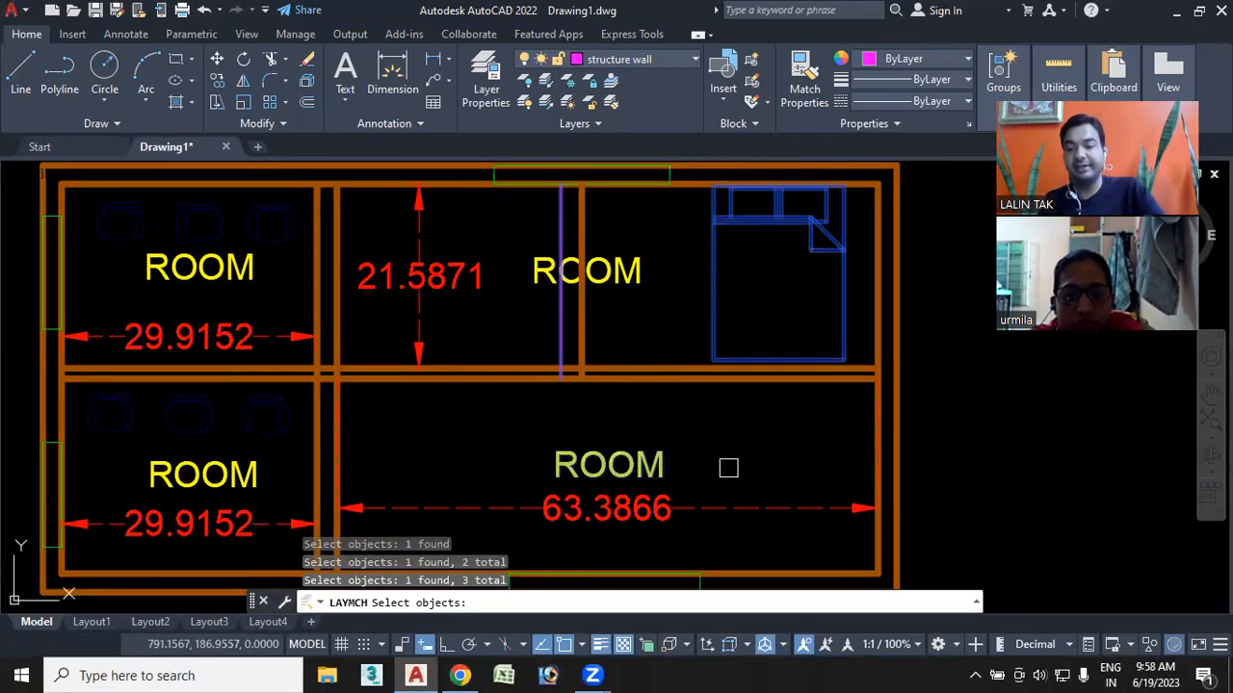
key(Return)
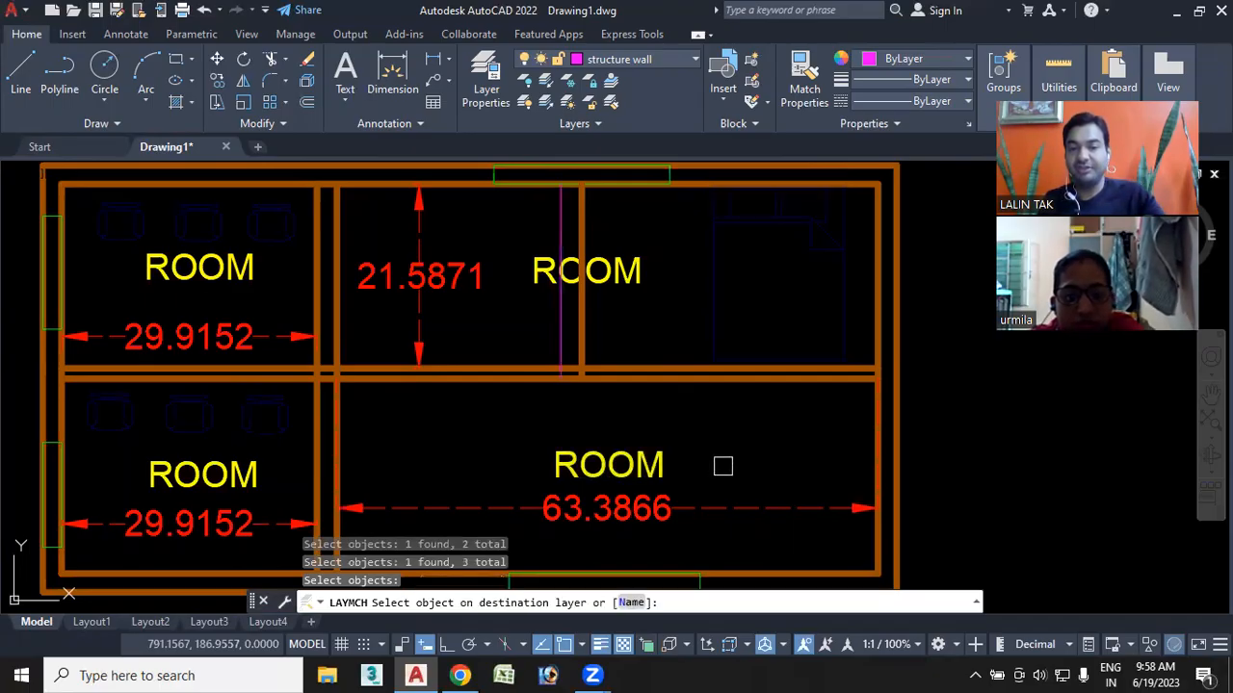
click(513, 384)
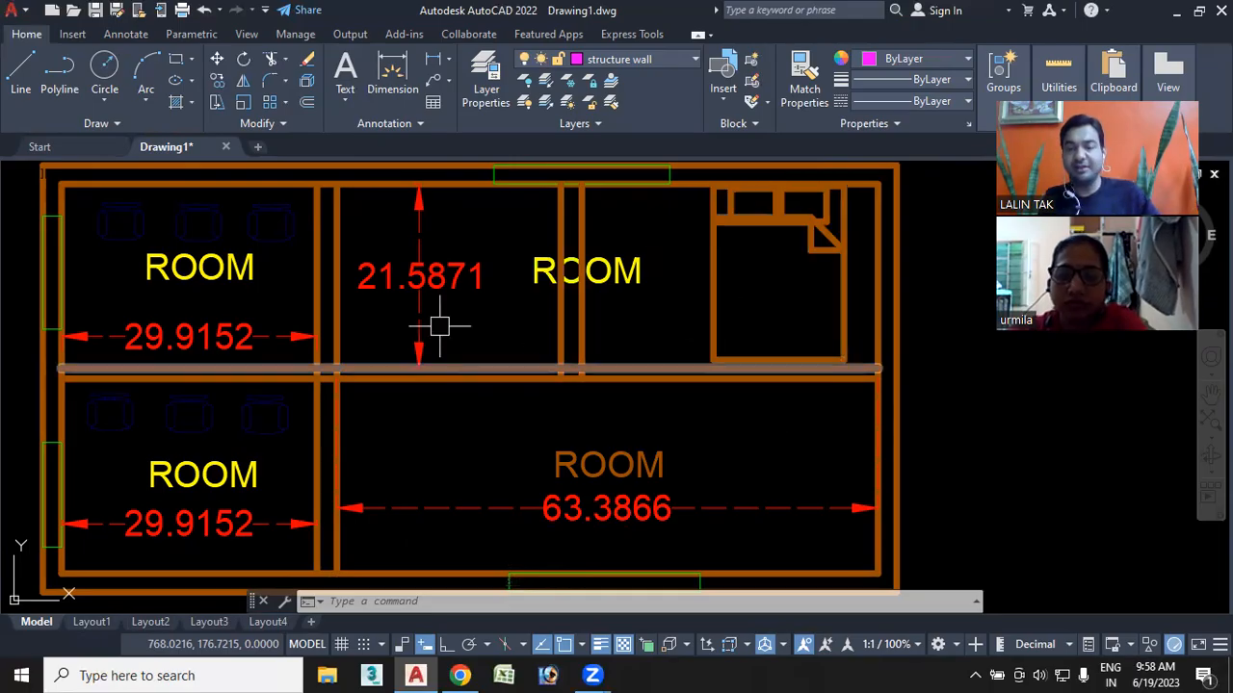
Review the layer list in the Layer Properties Manager and close the manager
click(406, 604)
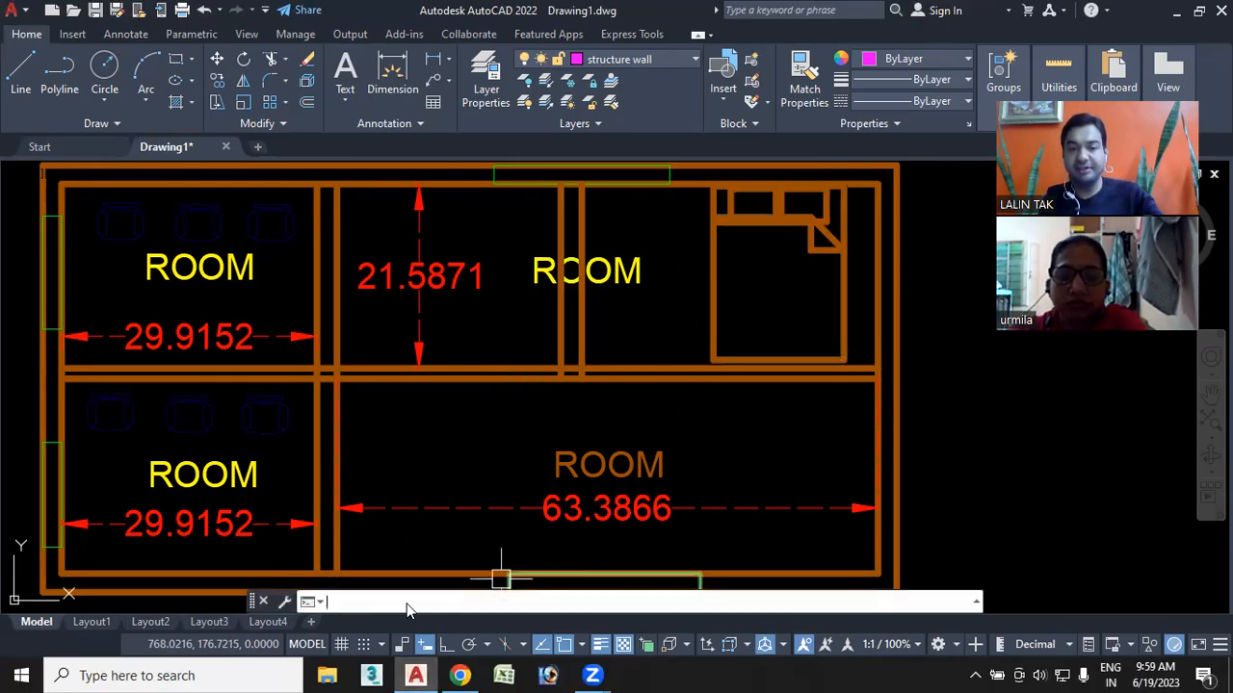
text(LA)
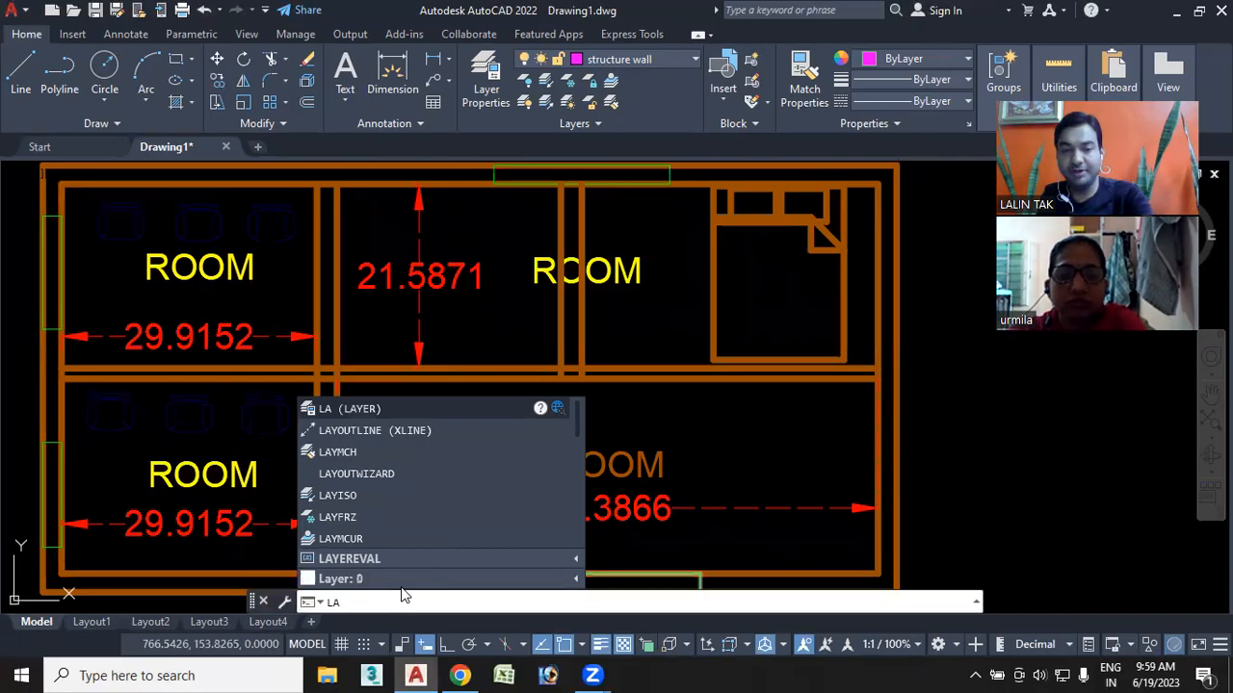
key(Return)
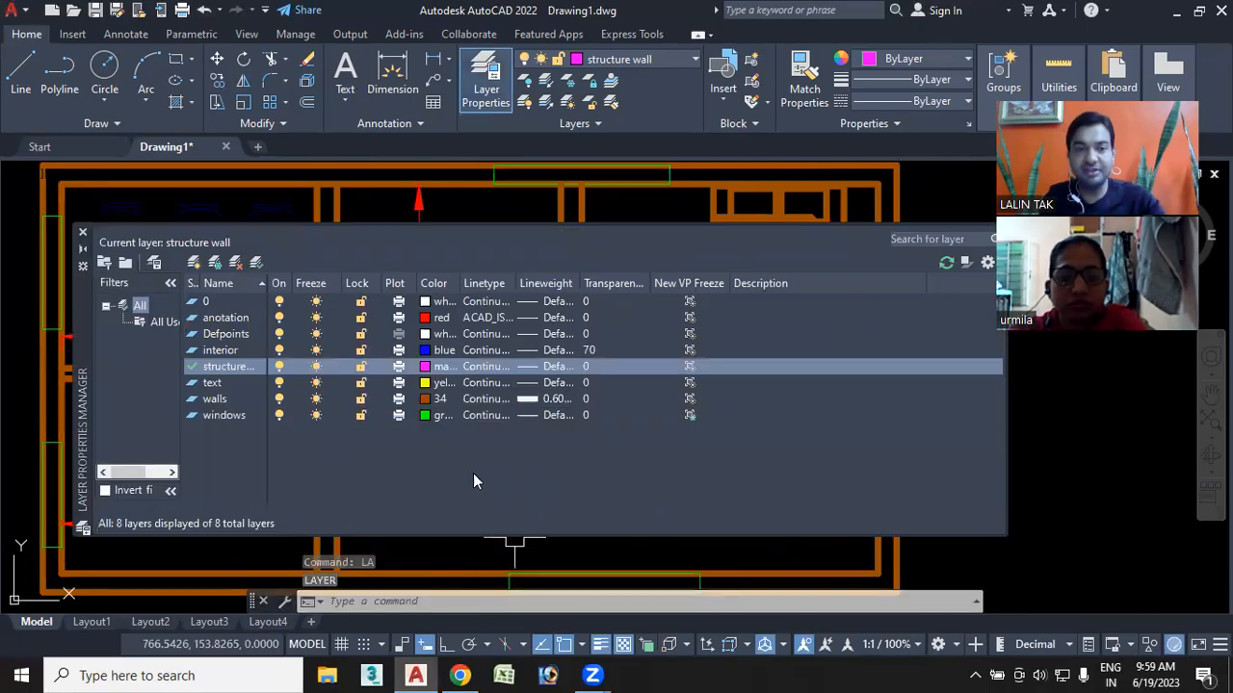
click(83, 233)
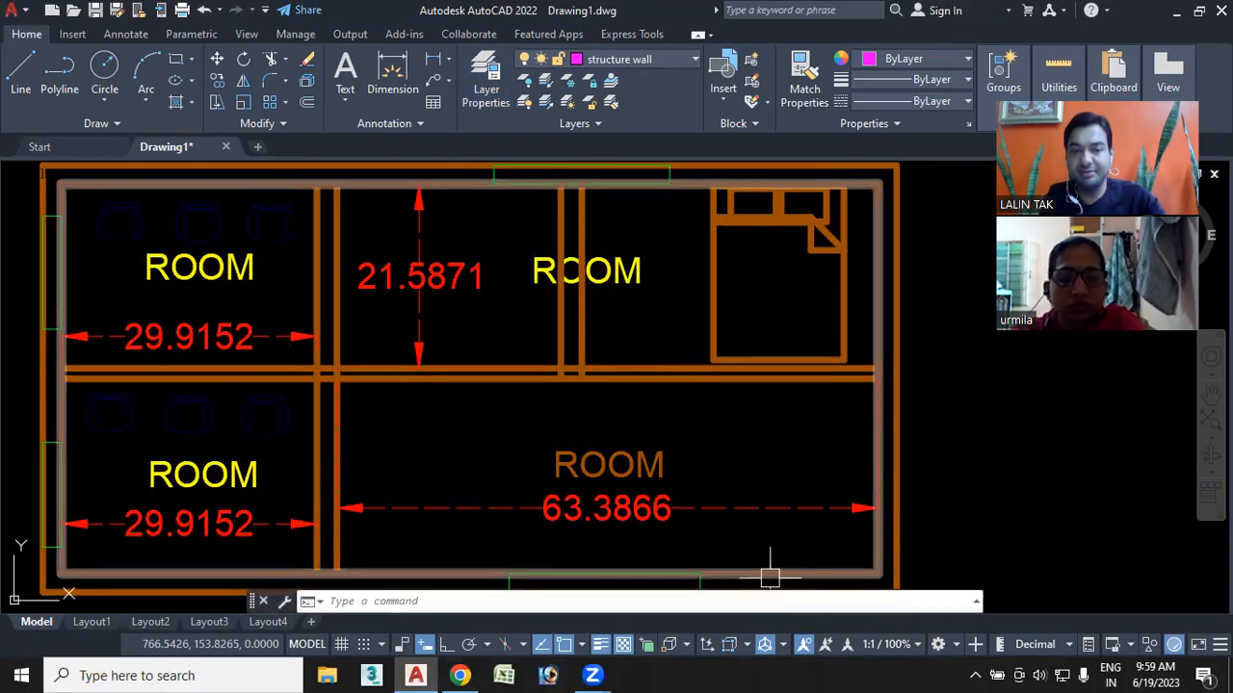
Try to delete the anotation layer with LAYDEL, using the dimension in the lower-right room as the sample object, and cancel the command
scroll(510, 429, down, 3)
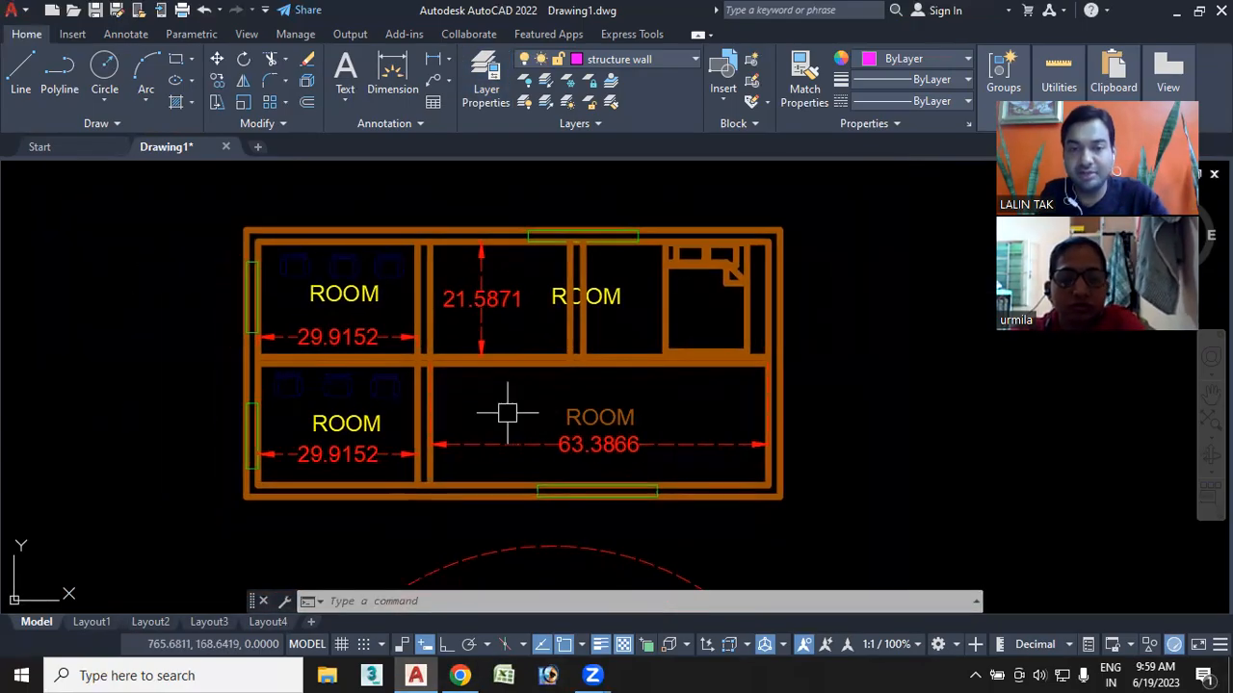
scroll(507, 413, up, 2)
click(369, 610)
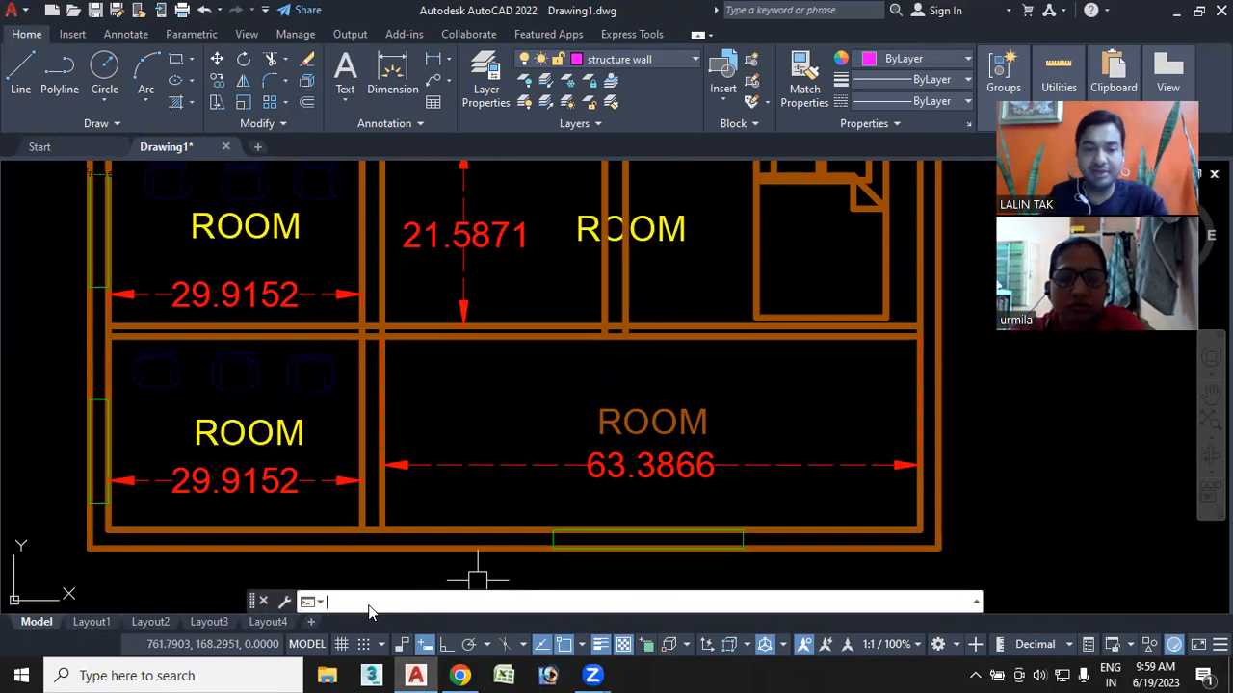
text(LAy)
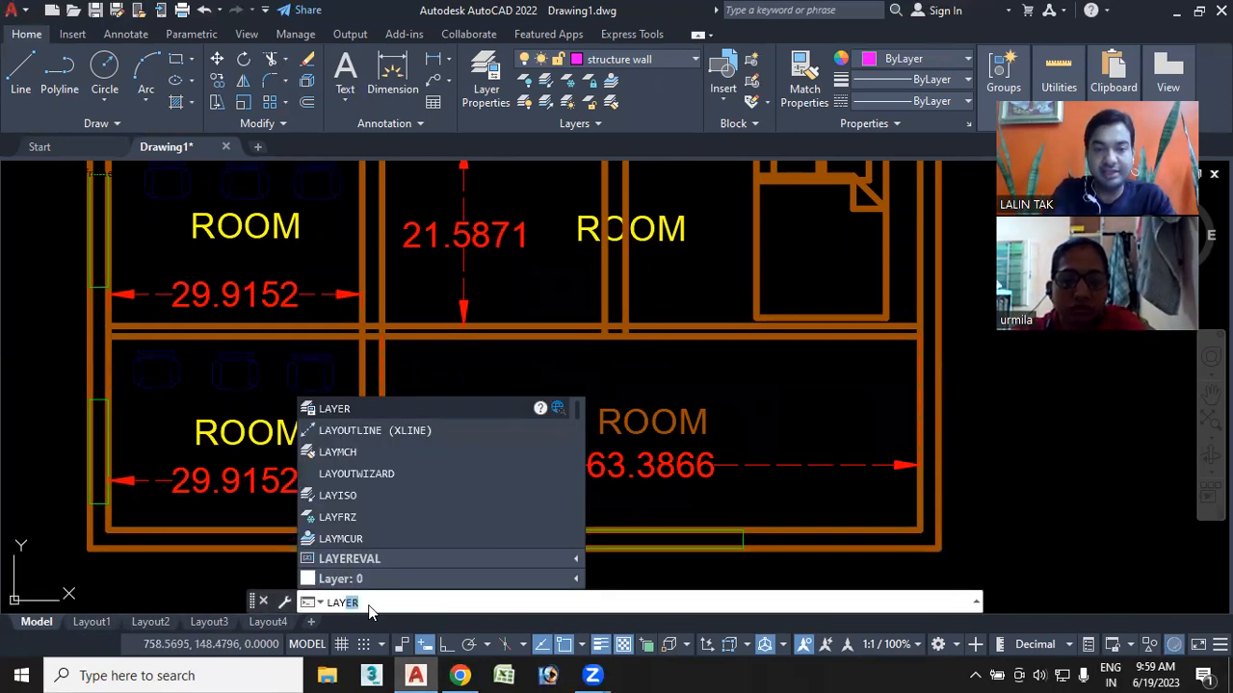
text(de)
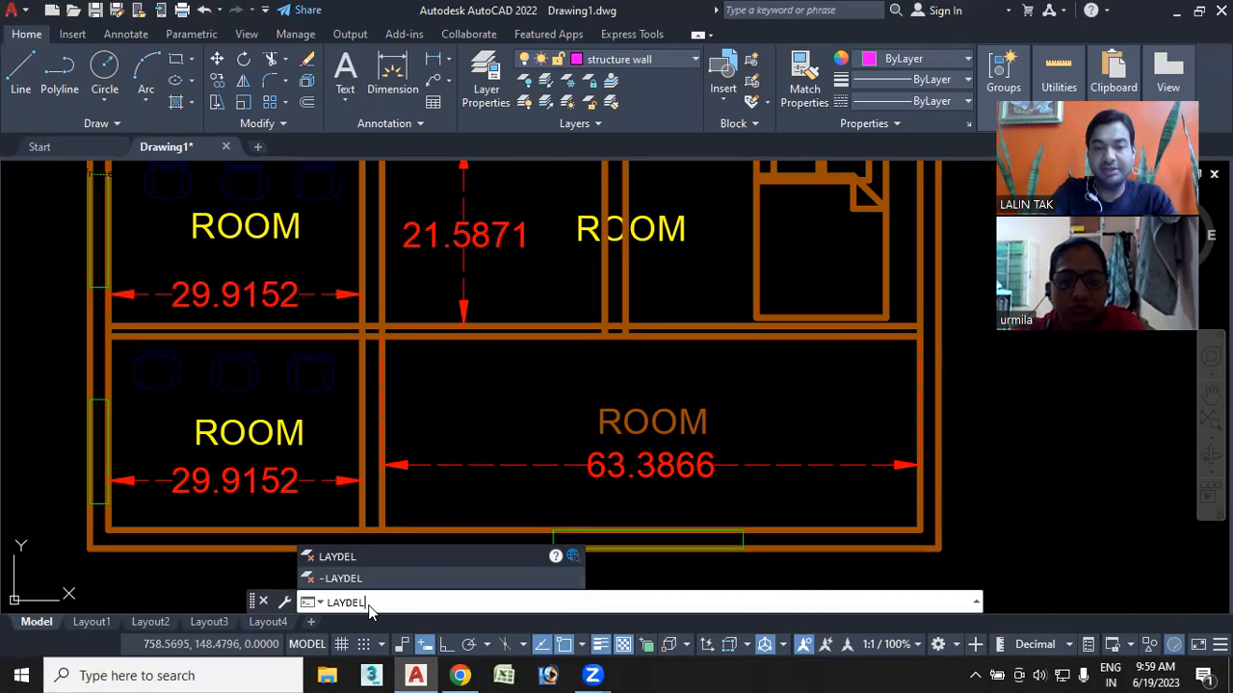
key(Return)
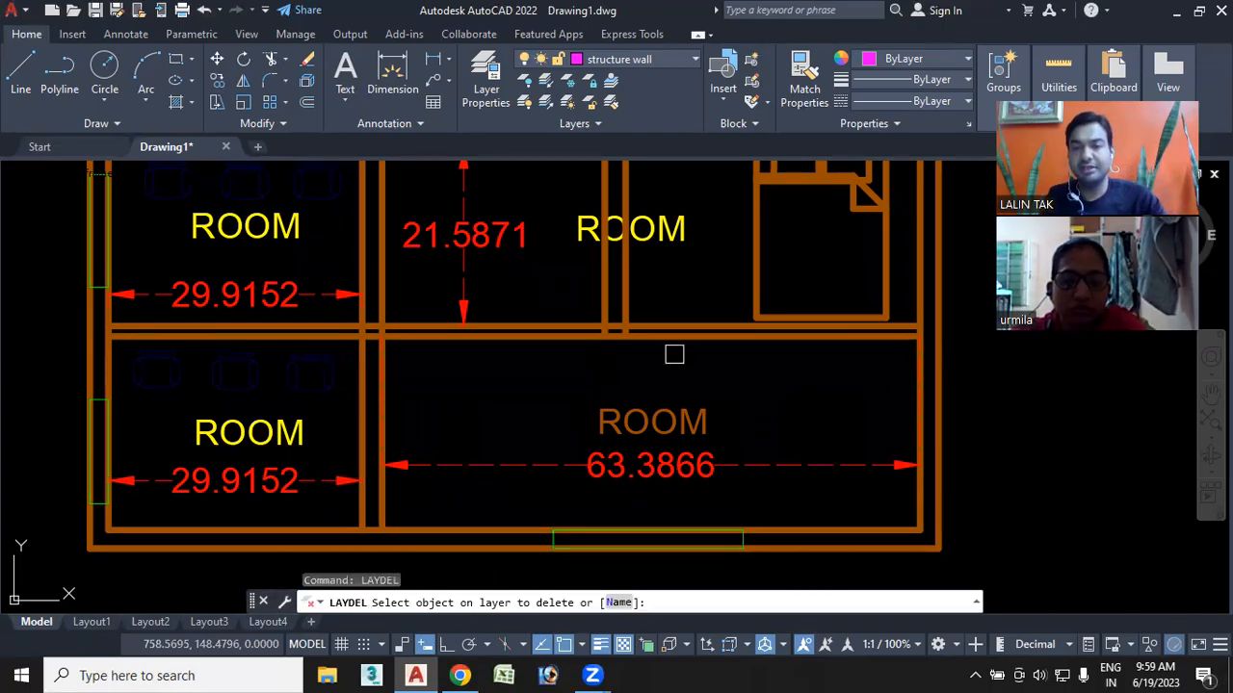
middle_drag(608, 378, 621, 379)
scroll(621, 379, down, 4)
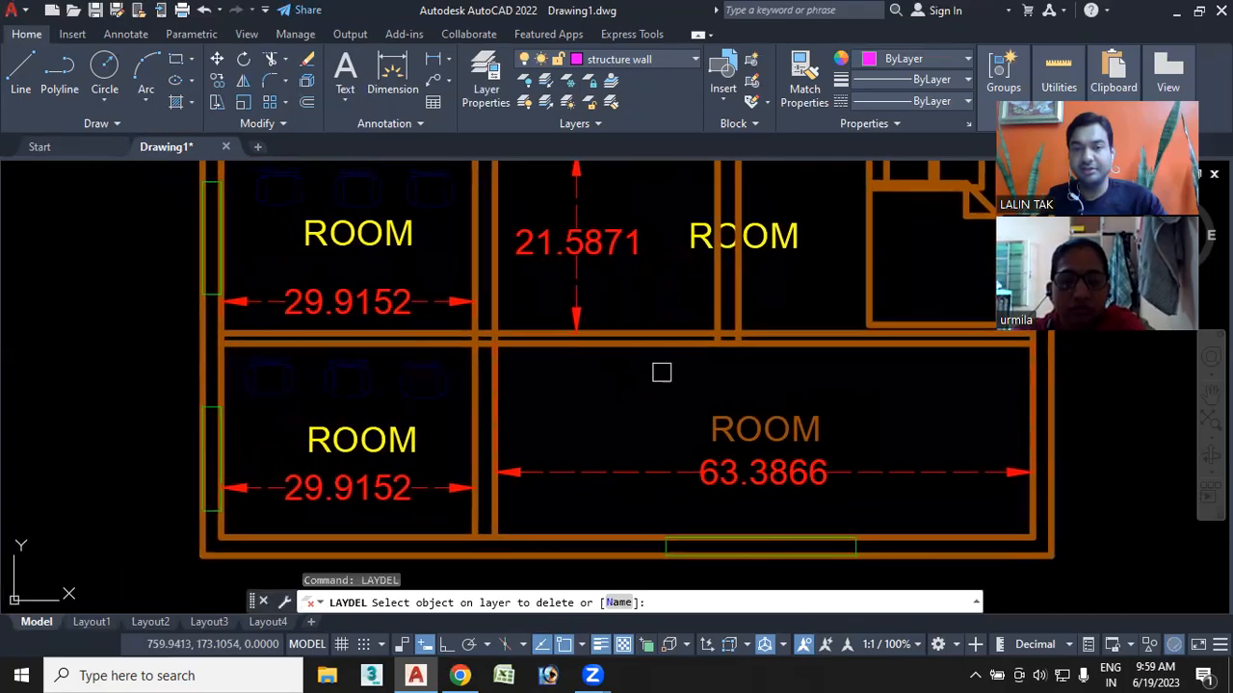
middle_drag(588, 451, 558, 358)
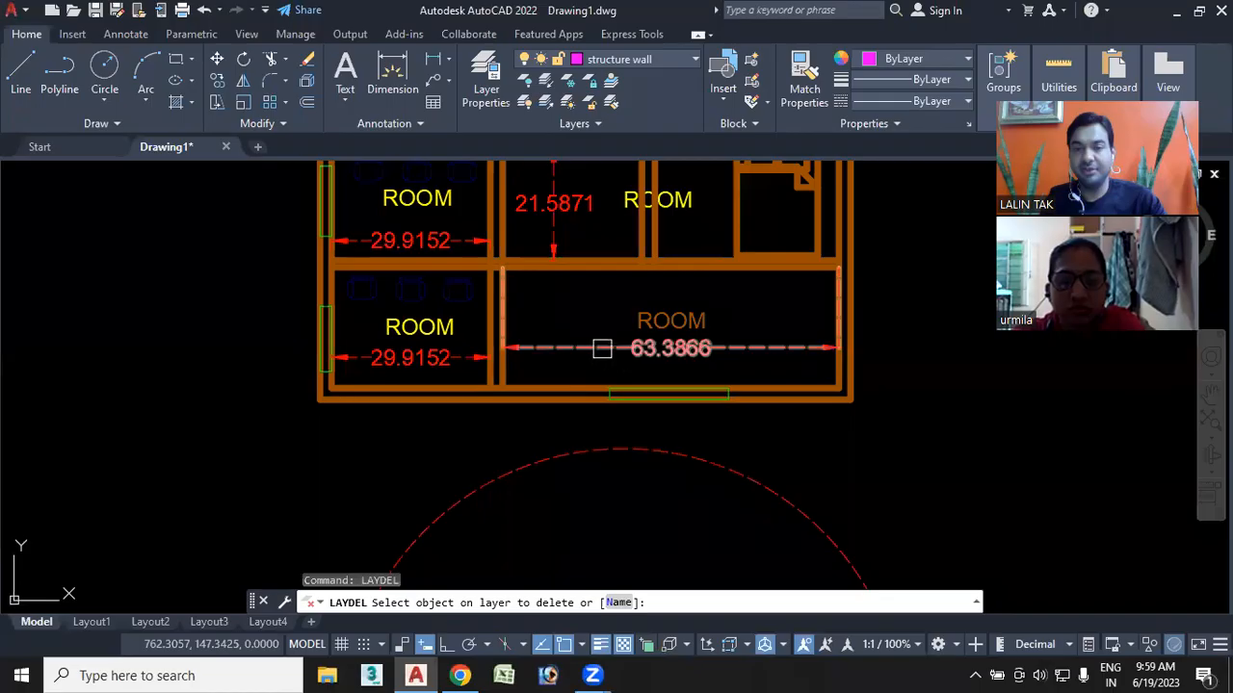
click(600, 349)
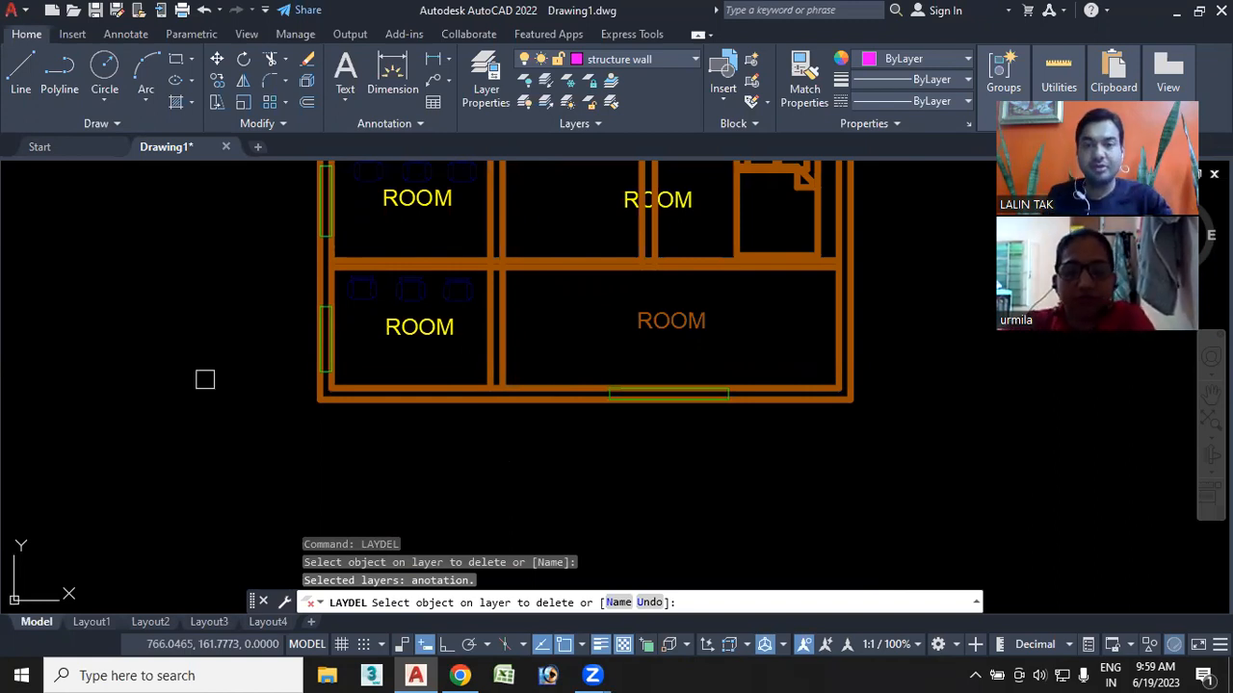
mouse_move(677, 336)
middle_down()
mouse_move(635, 394)
mouse_move(494, 505)
middle_up()
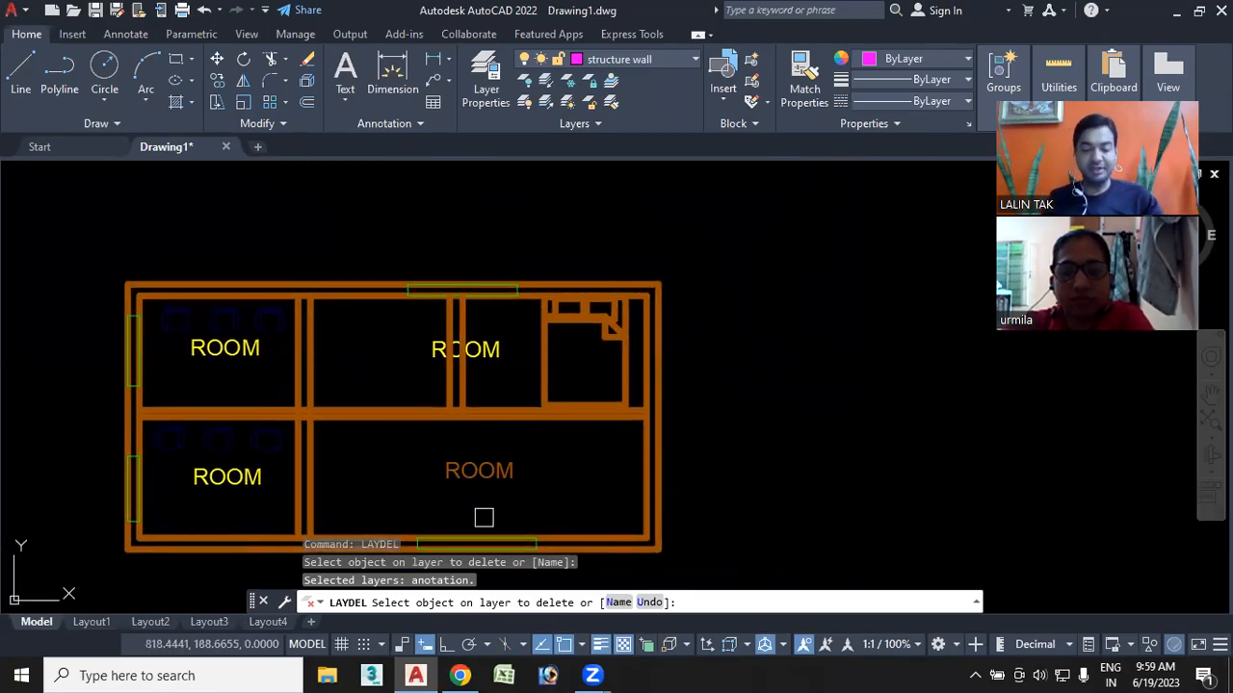
scroll(679, 448, down, 4)
scroll(533, 423, up, 6)
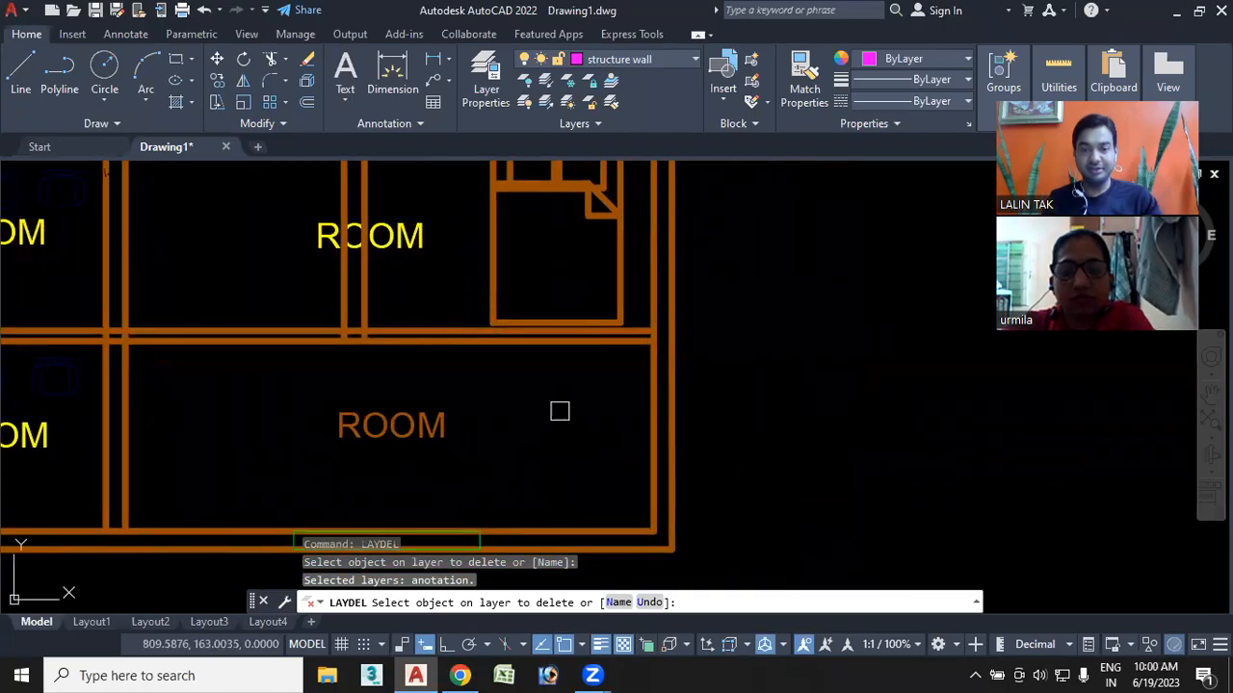
scroll(592, 415, down, 4)
key(Escape)
scroll(673, 417, up, 2)
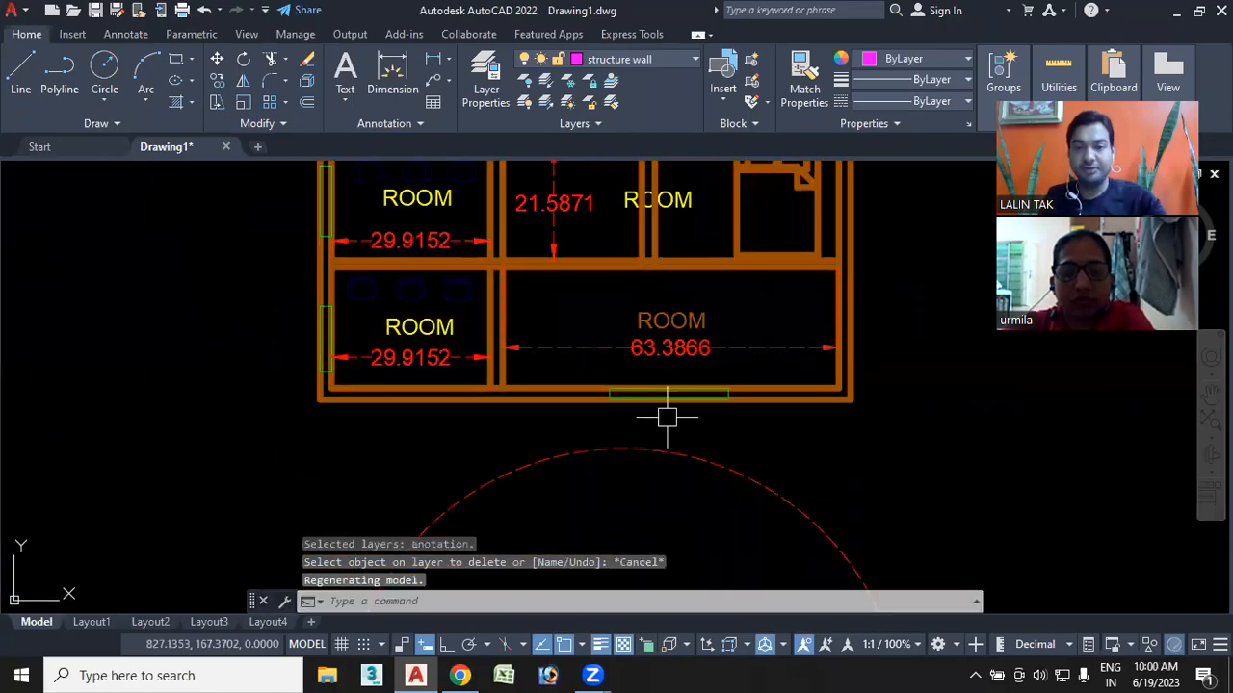
With Ortho on, draw a stepped line of eleven segments beside the floor plan, with horizontal runs about 42, 41, 34, 41 and 28 units
middle_drag(699, 418, 479, 446)
scroll(661, 357, down, 2)
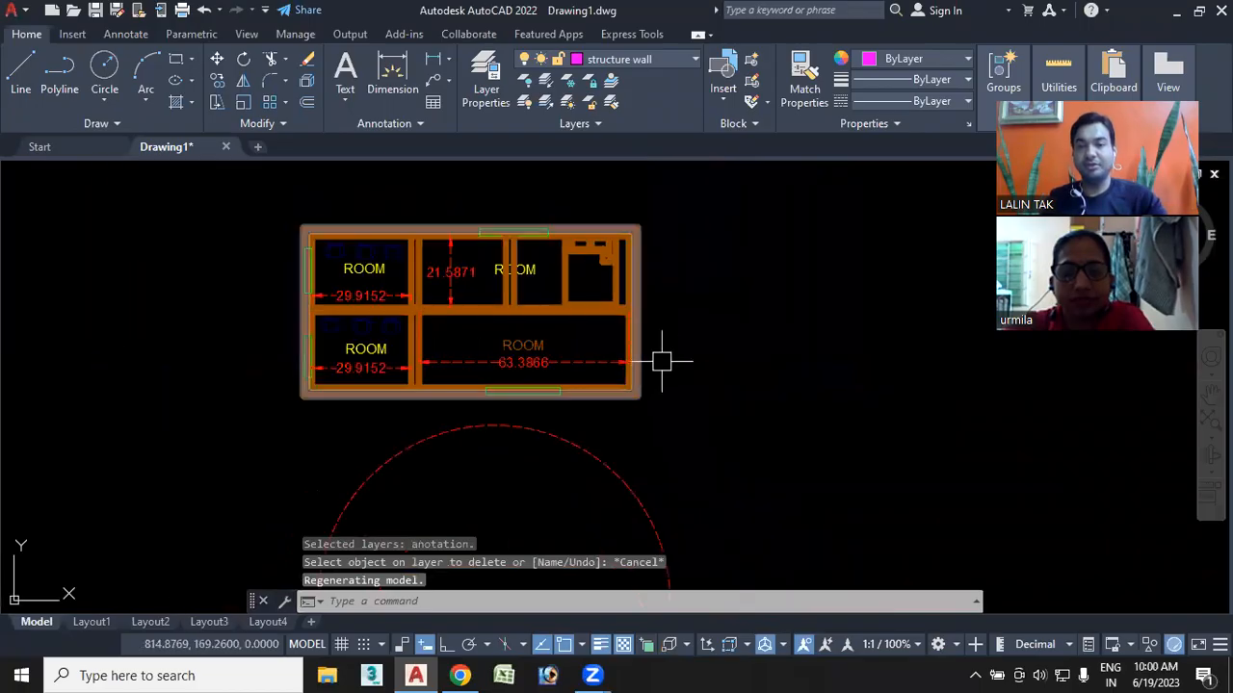
middle_drag(661, 357, 564, 343)
middle_drag(646, 418, 482, 441)
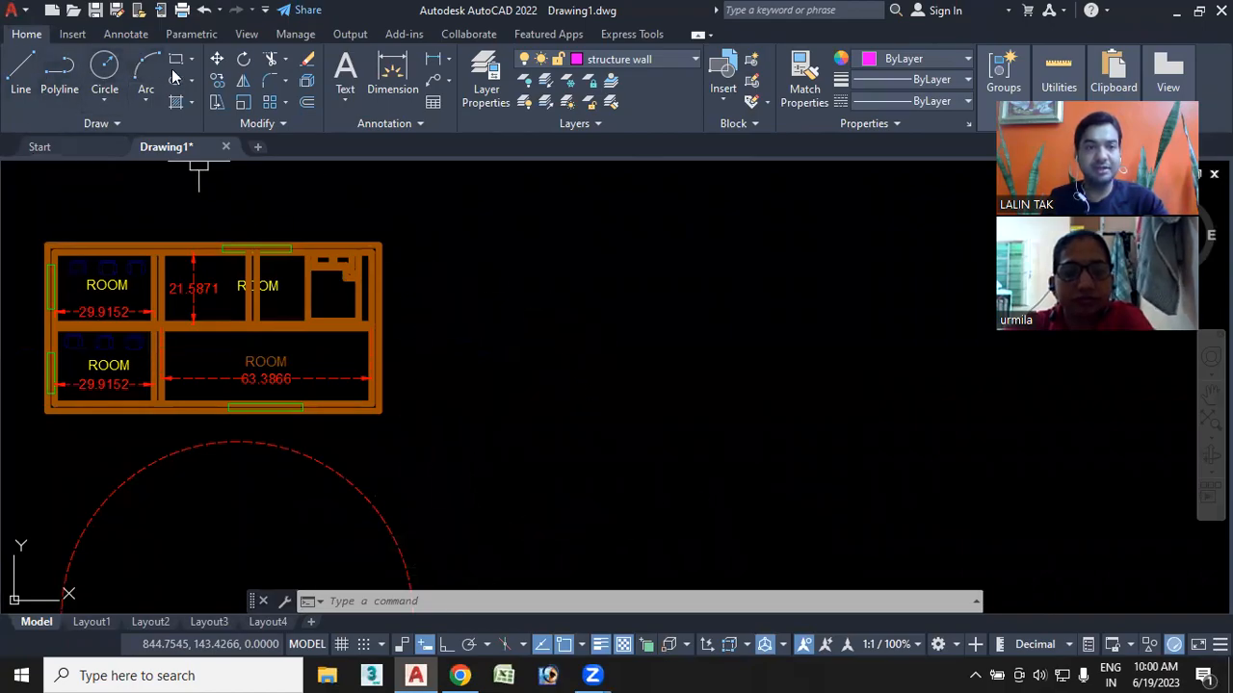
click(19, 73)
click(489, 274)
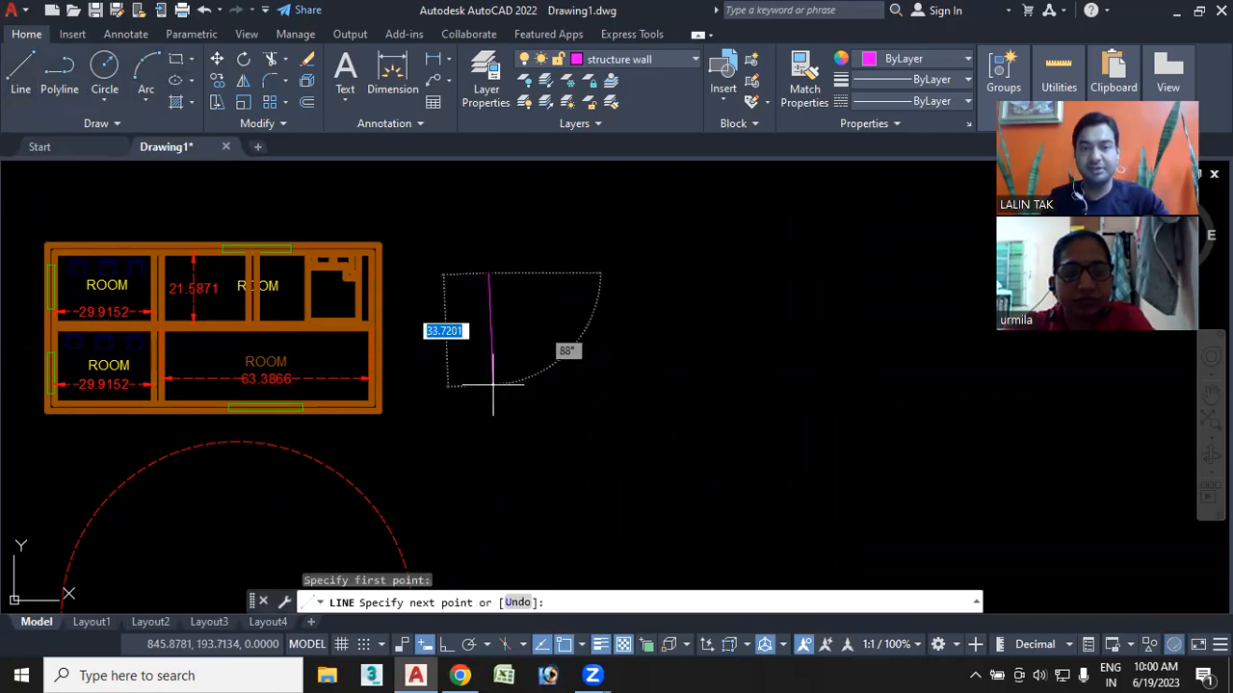
click(447, 644)
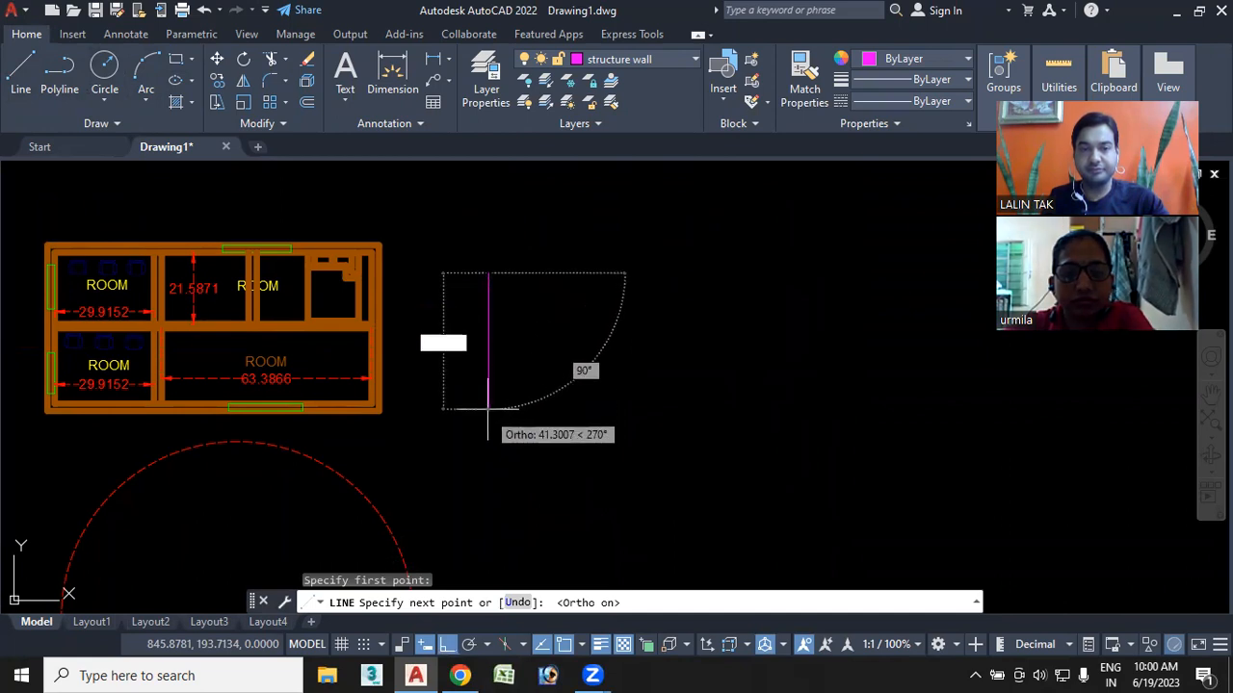
click(489, 405)
click(629, 410)
click(633, 283)
click(763, 284)
middle_drag(762, 418, 633, 369)
click(619, 384)
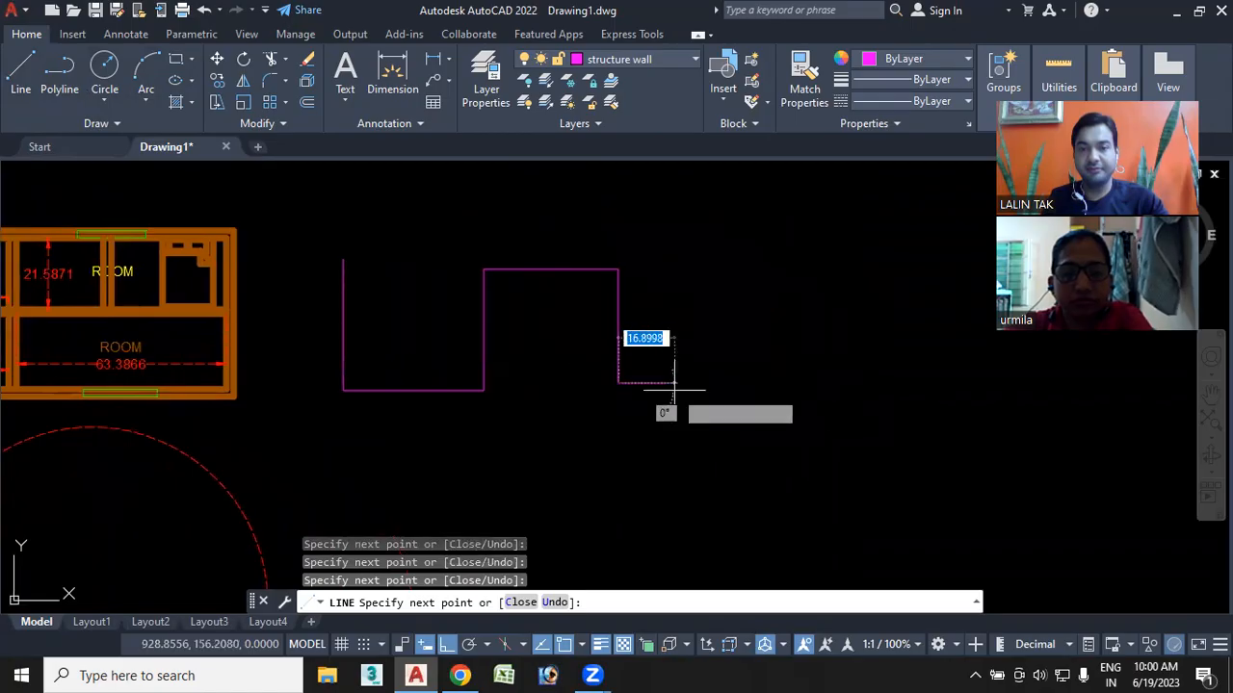
click(732, 385)
click(737, 280)
click(866, 281)
click(866, 398)
click(960, 399)
click(960, 260)
key(Escape)
middle_drag(935, 459, 885, 451)
click(20, 72)
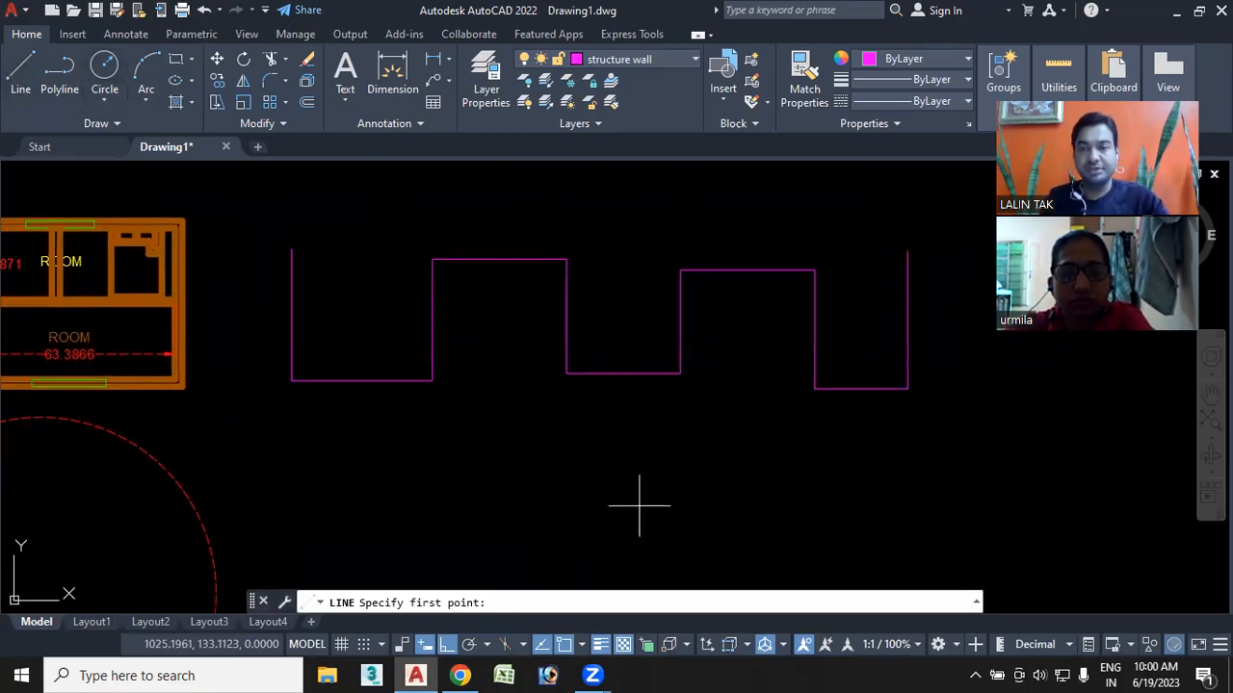
click(289, 381)
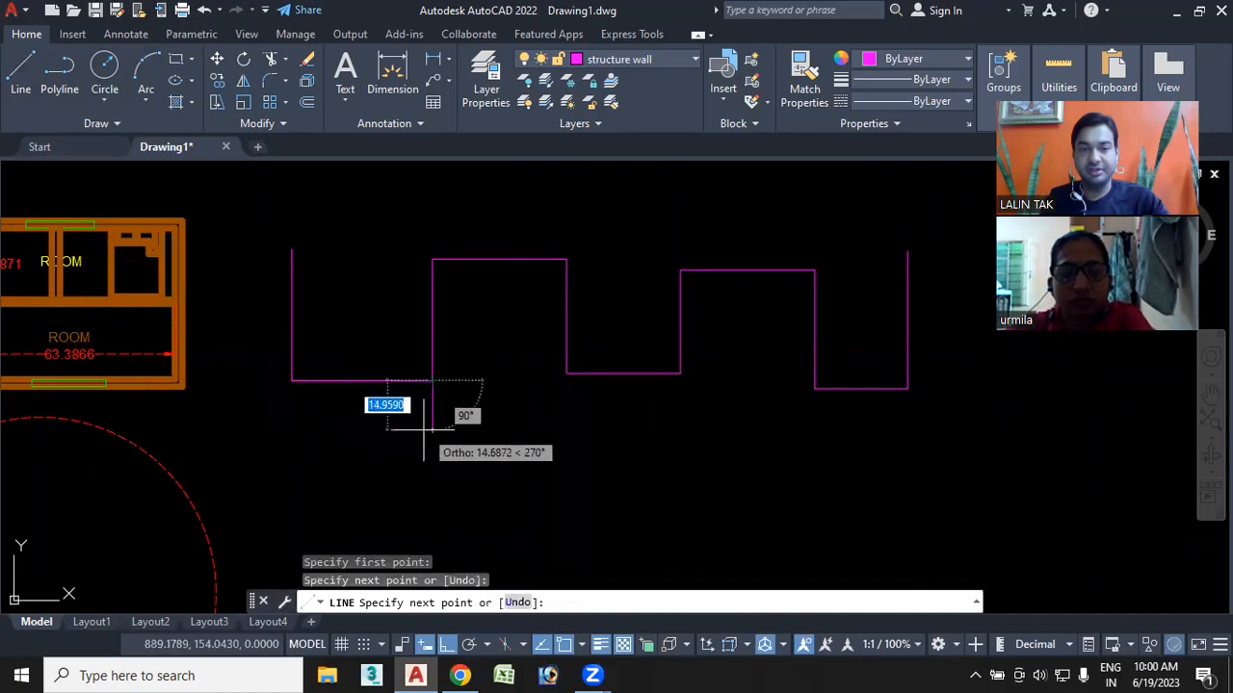
key(Escape)
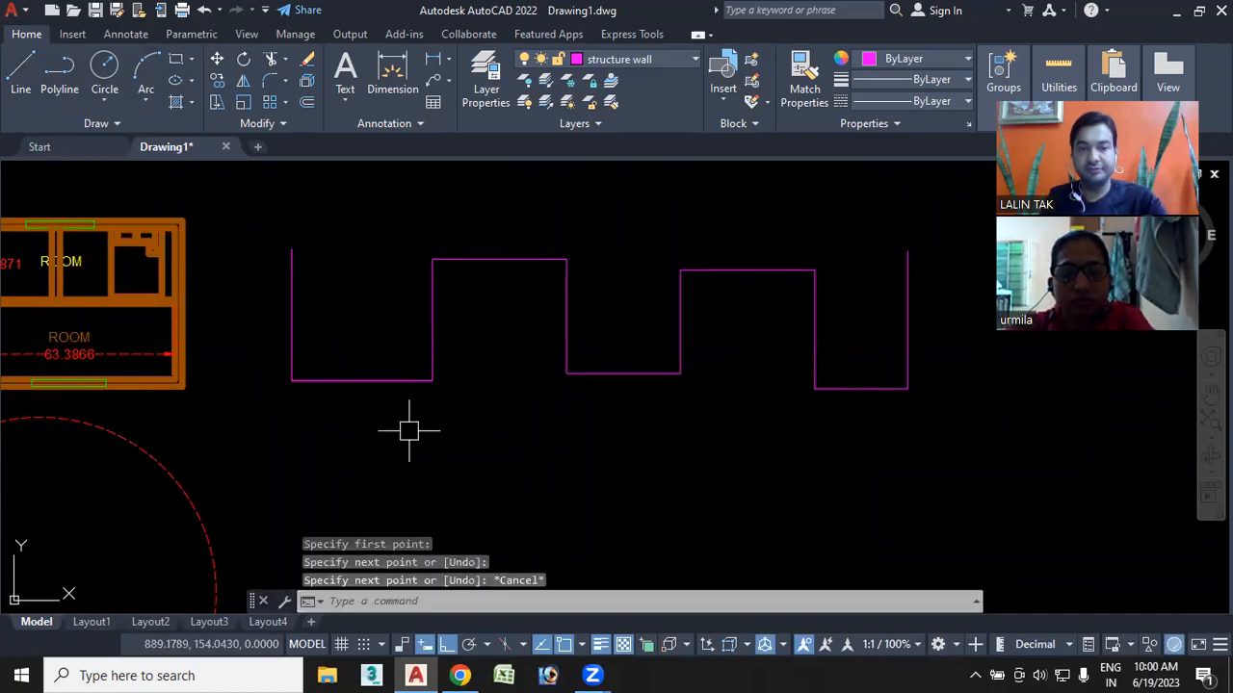
Add a linear dimension below the first lower horizontal segment of the stepped line
click(431, 61)
click(291, 380)
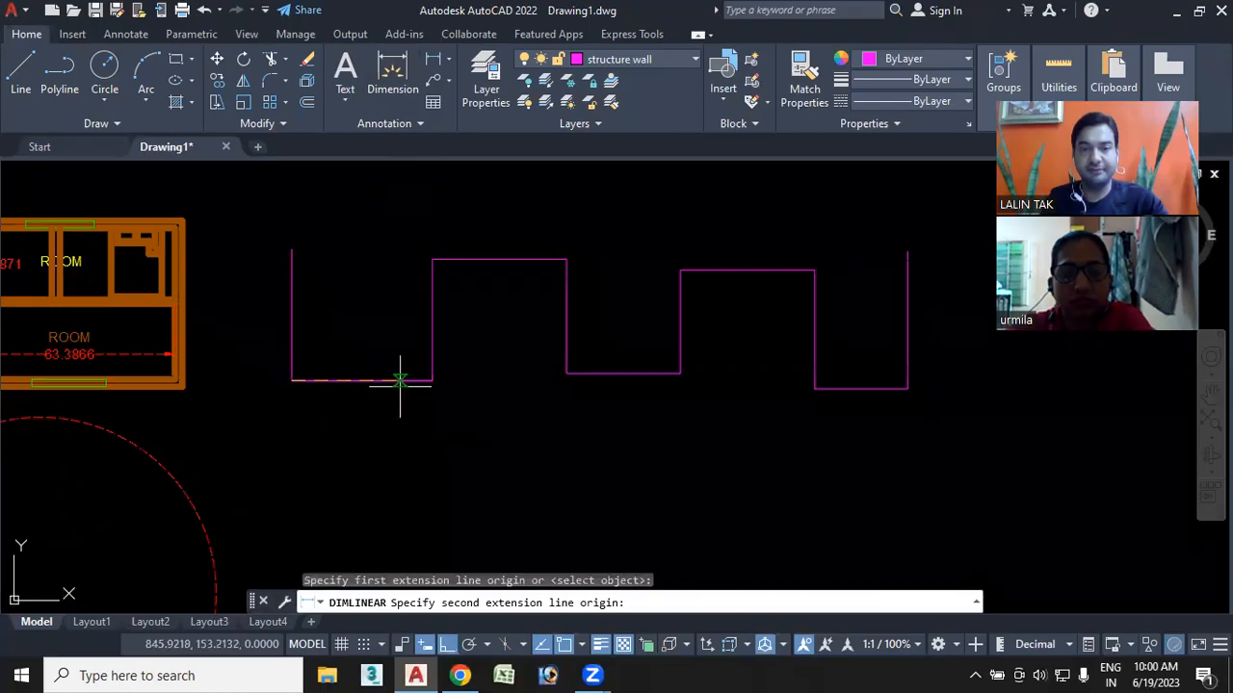
click(433, 381)
click(446, 432)
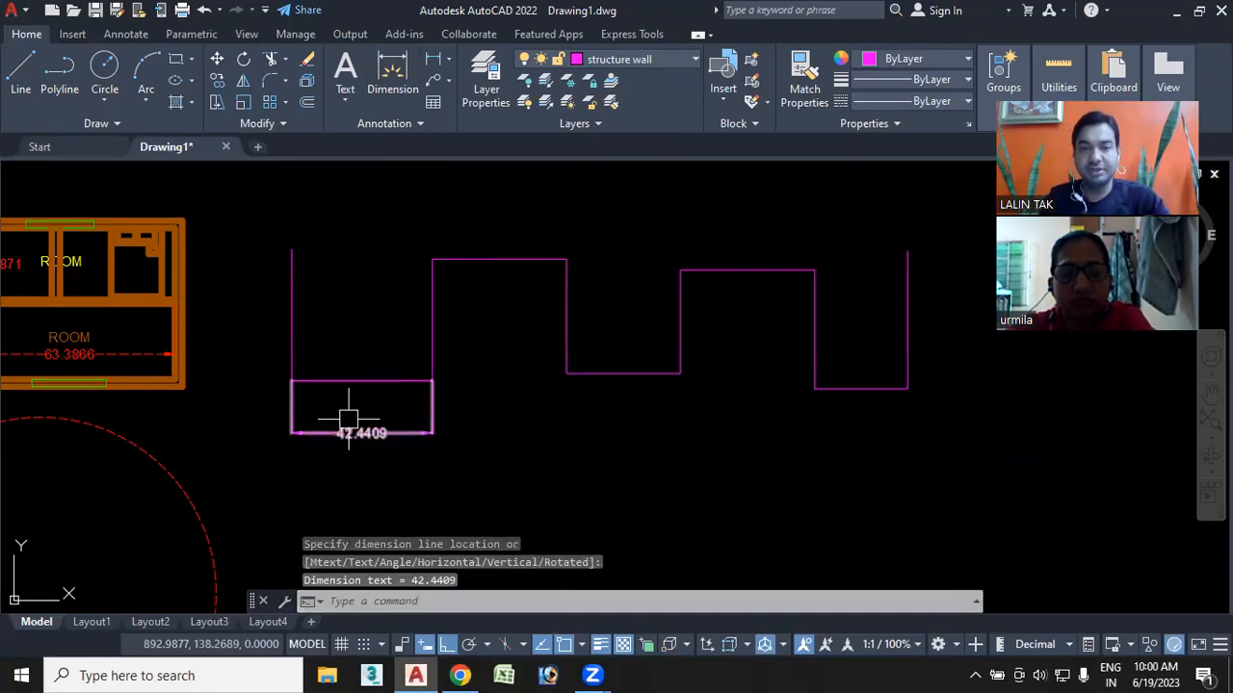
click(390, 602)
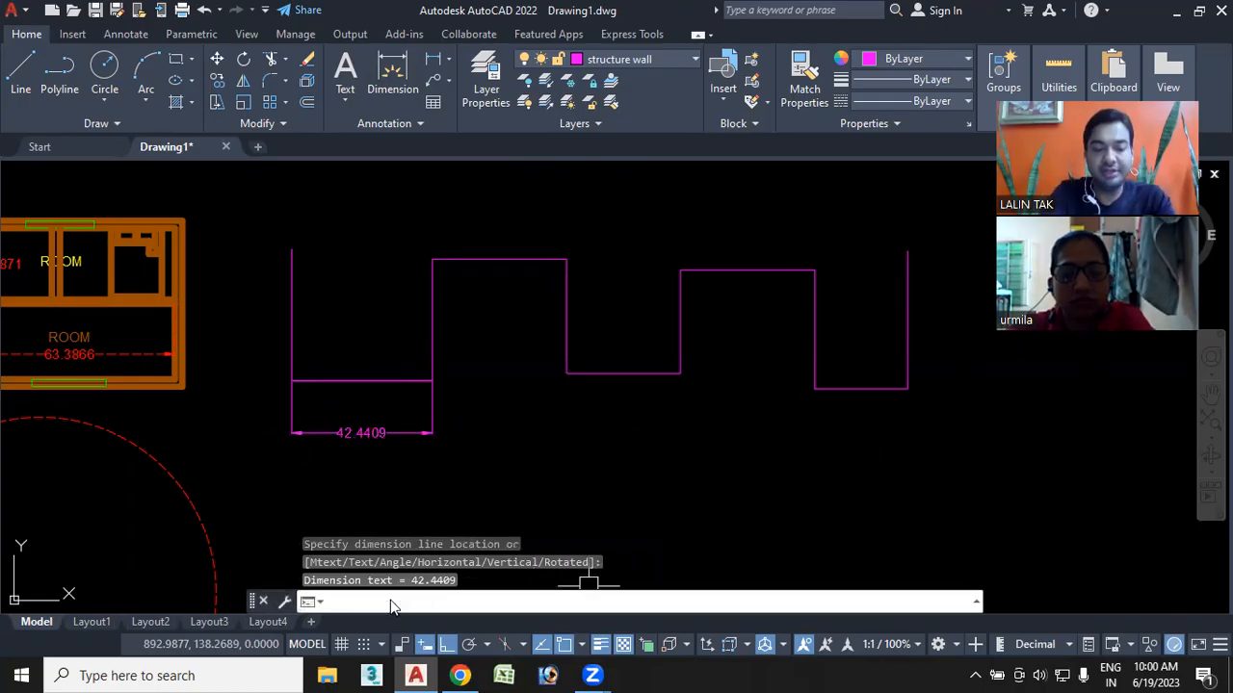
text(dco)
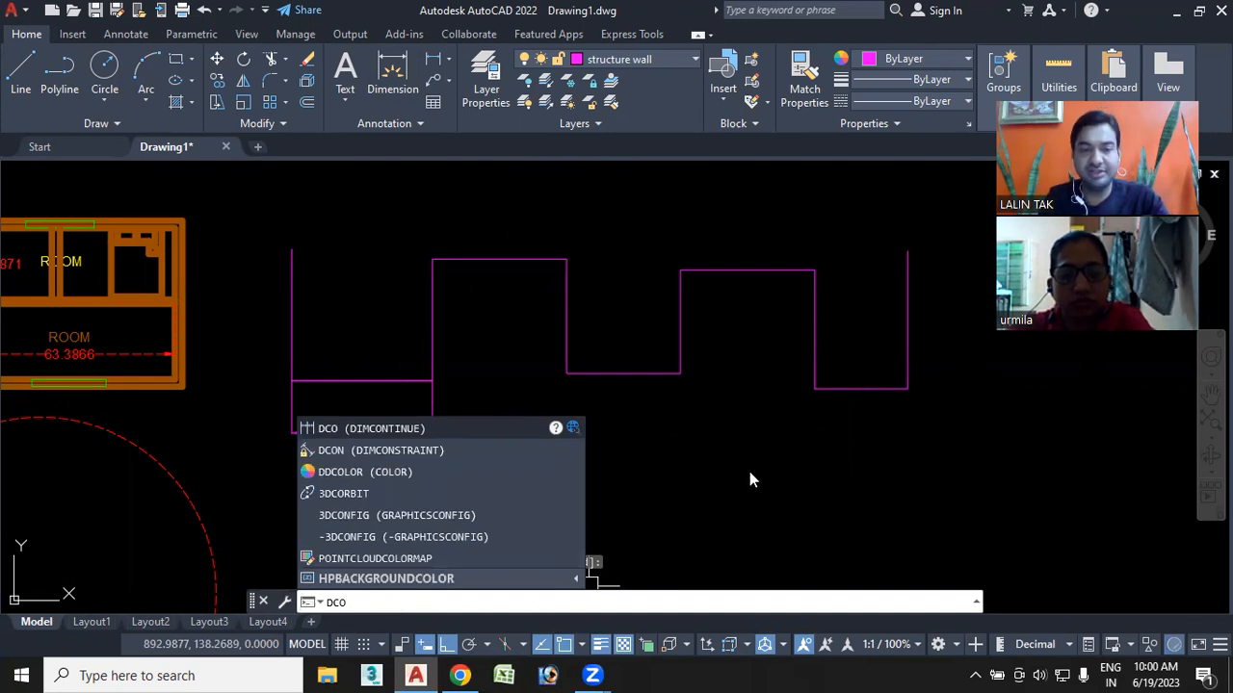
key(Escape)
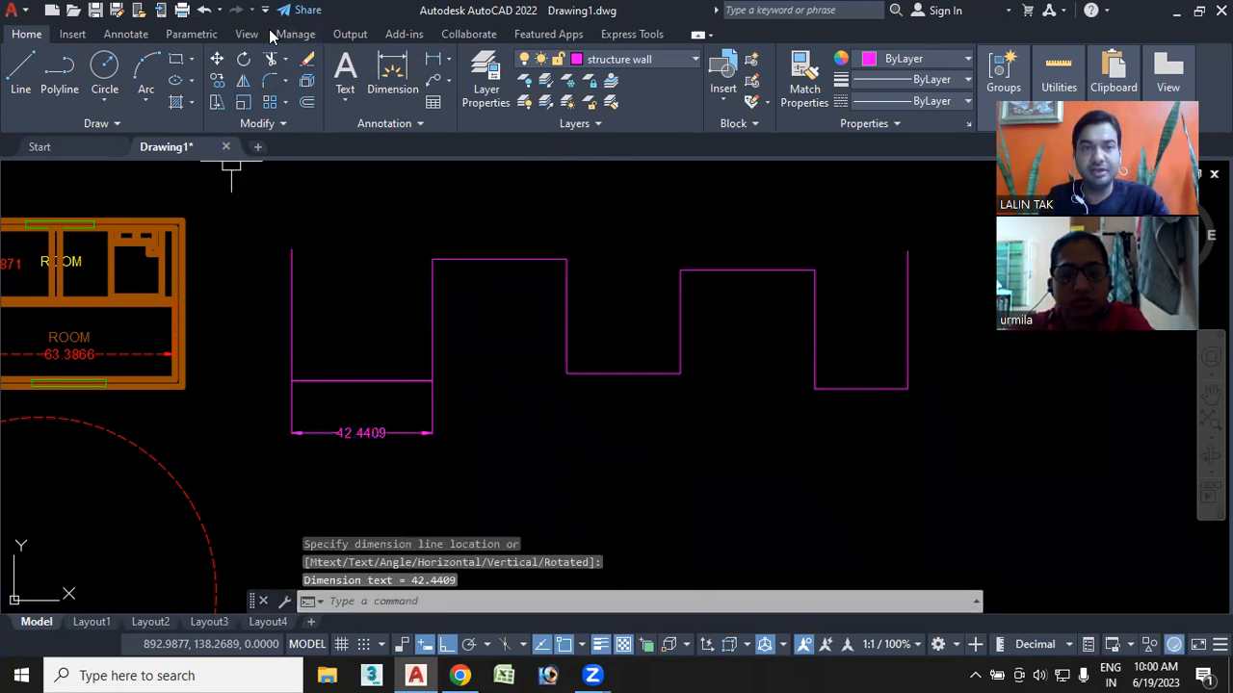
Show the classic menu bar and locate the Continue command among the dimension commands
click(266, 10)
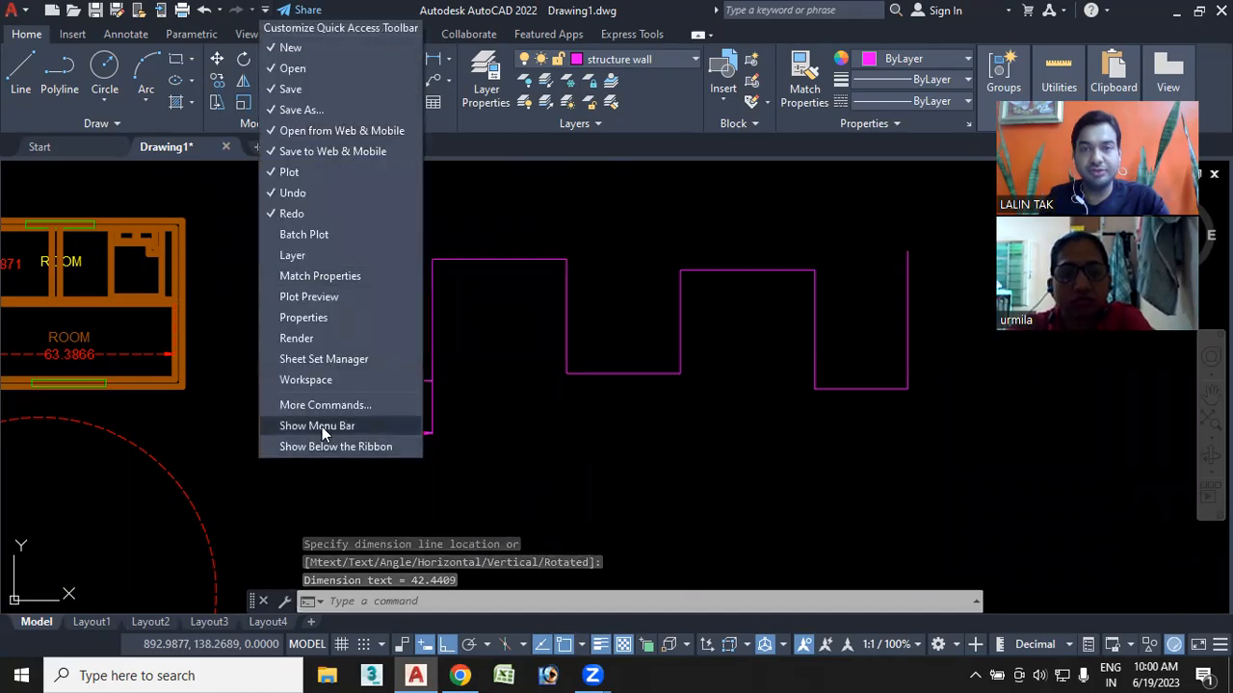
click(321, 427)
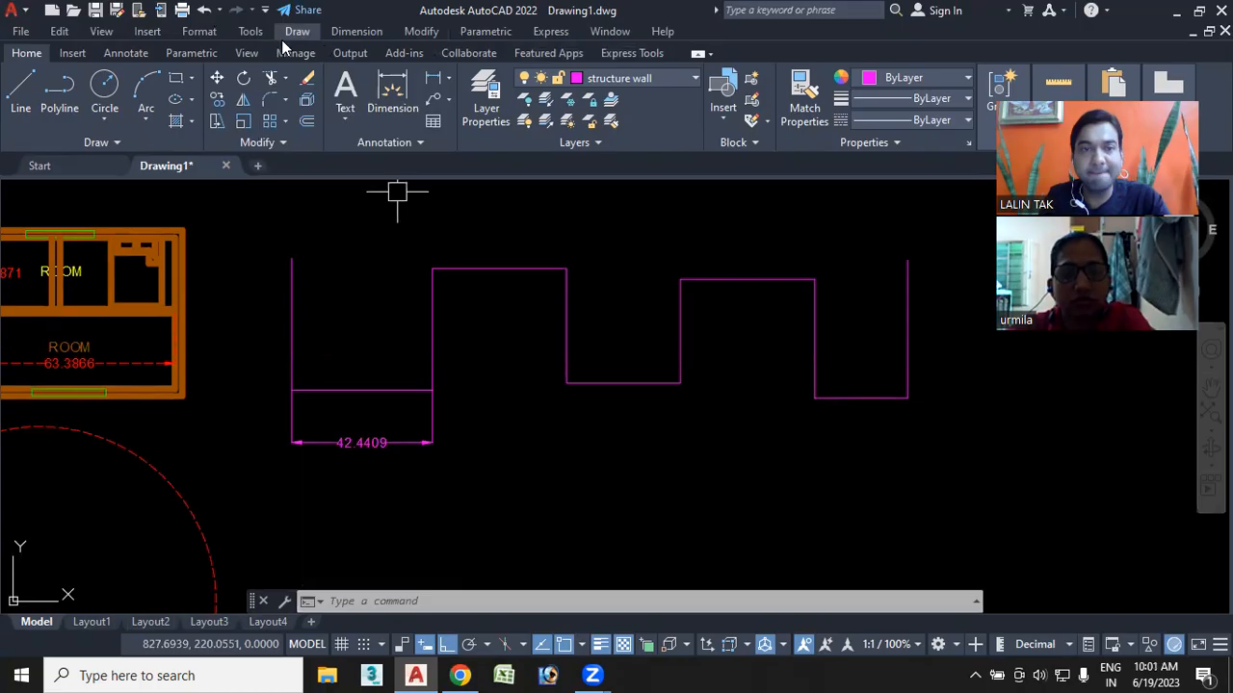
click(356, 30)
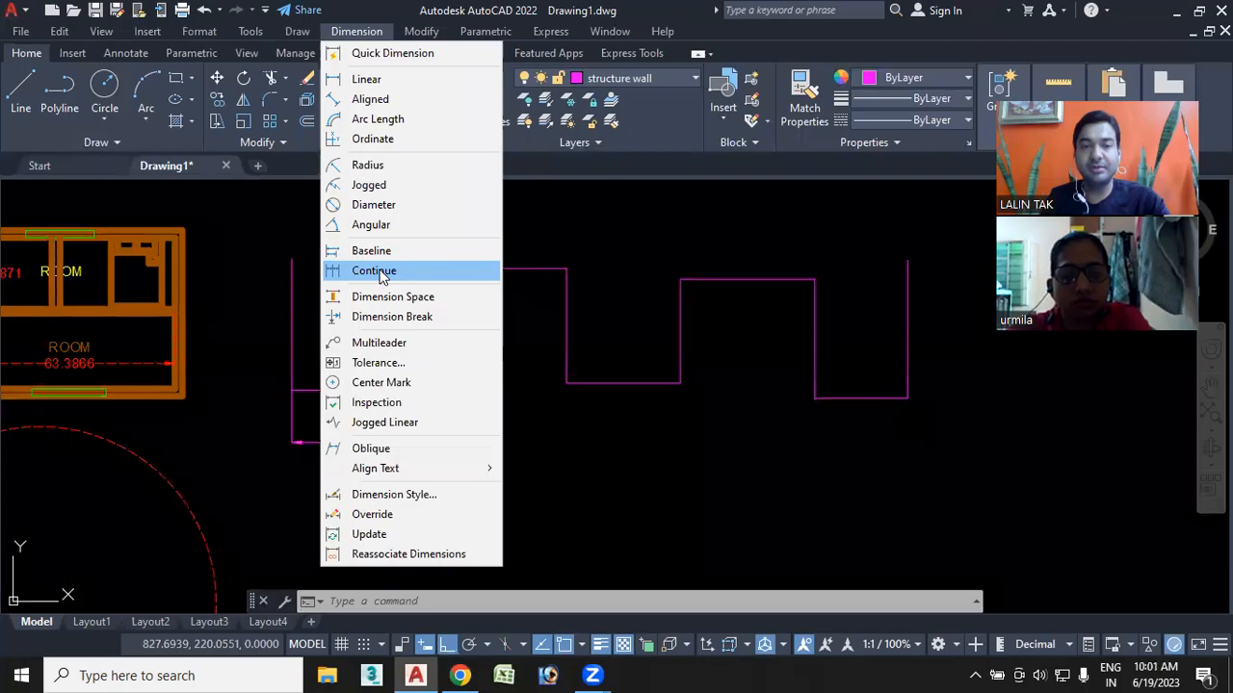
Continue the linear dimension with DCO (DIMCONTINUE) across the remaining four horizontal runs of the stepped line
click(348, 603)
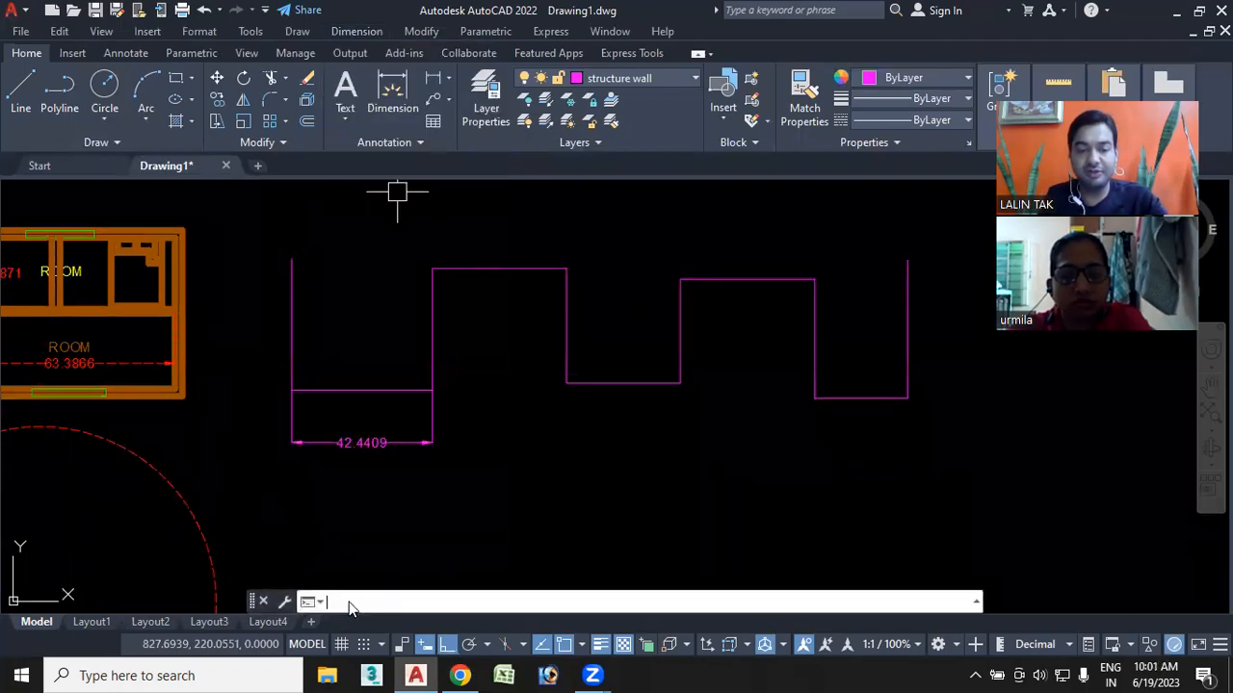
text(dco)
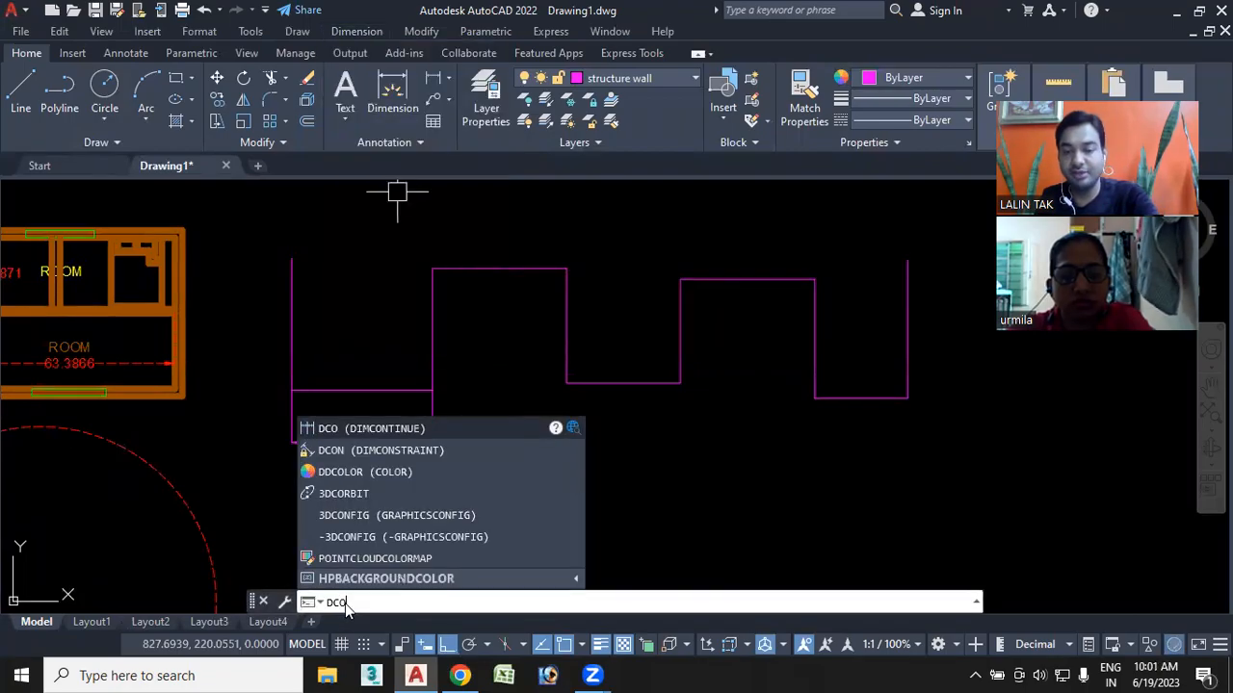
key(Return)
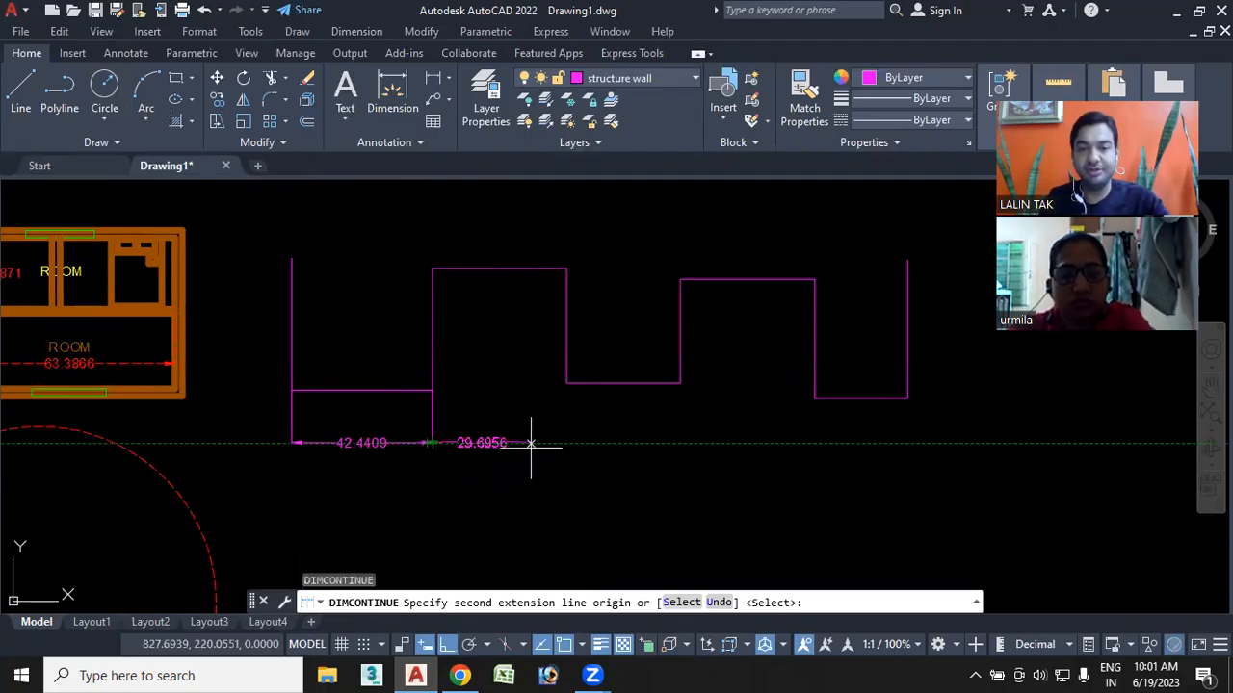
click(566, 384)
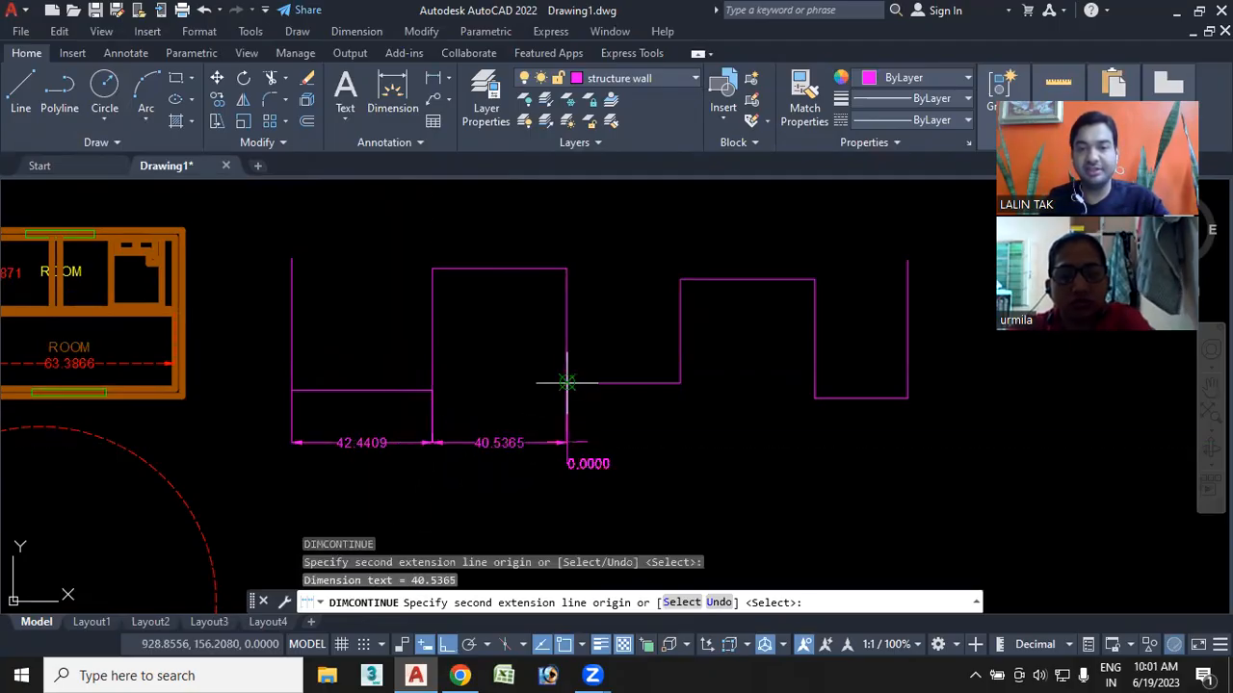
click(680, 385)
click(815, 396)
click(907, 399)
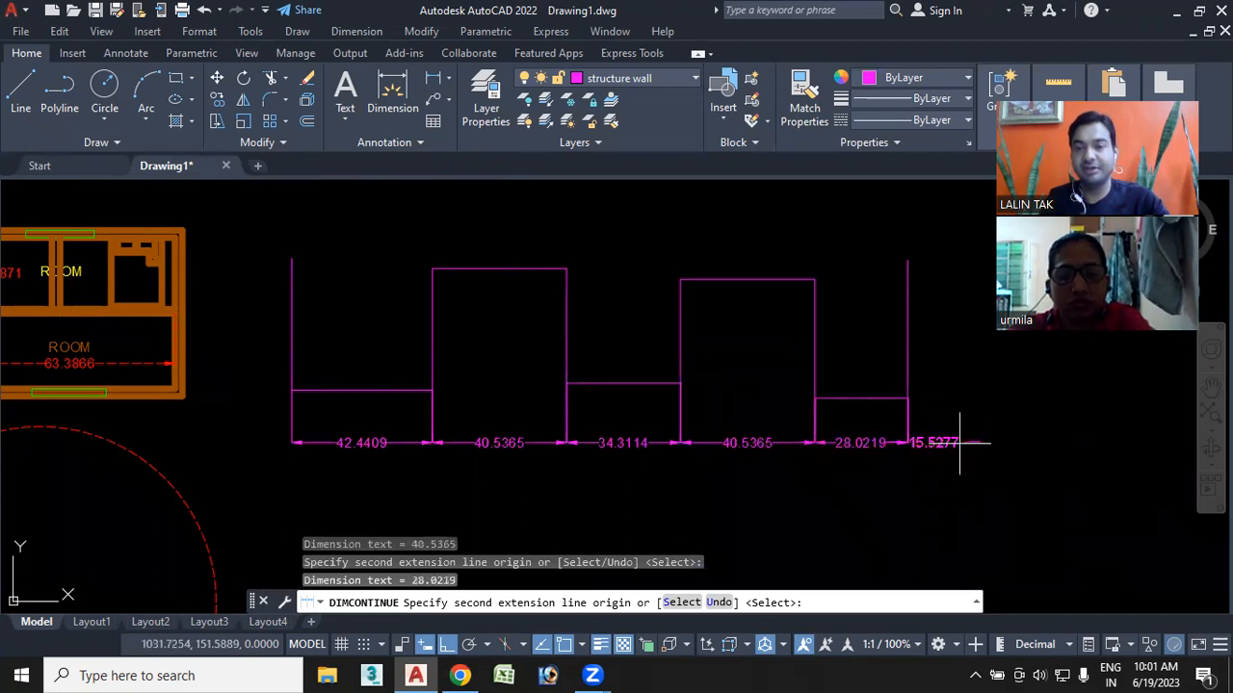
Extend the dimension chain beyond the stepped line with six freely placed dimensions of about 37, 39, 16, 38, 49 and 35 units, and end the command
middle_drag(953, 448, 716, 499)
click(794, 444)
click(922, 444)
click(978, 441)
click(1105, 451)
middle_drag(1106, 451, 867, 456)
click(1031, 423)
click(1147, 418)
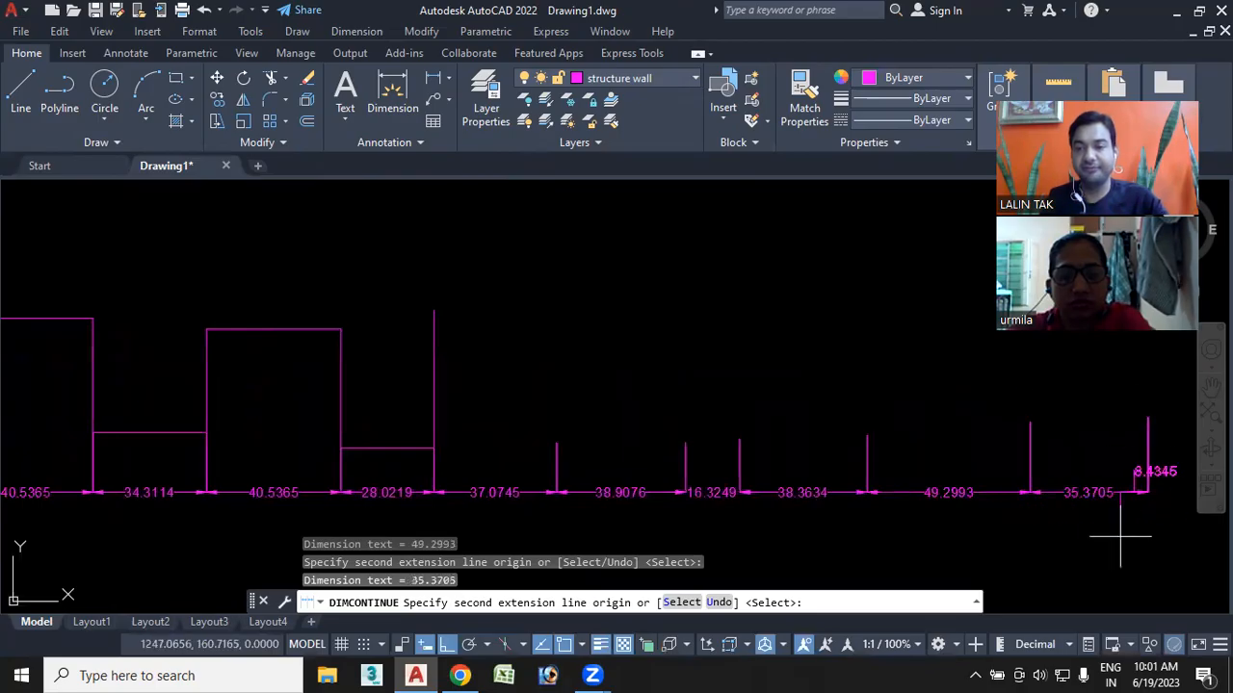
key(Escape)
scroll(902, 517, down, 4)
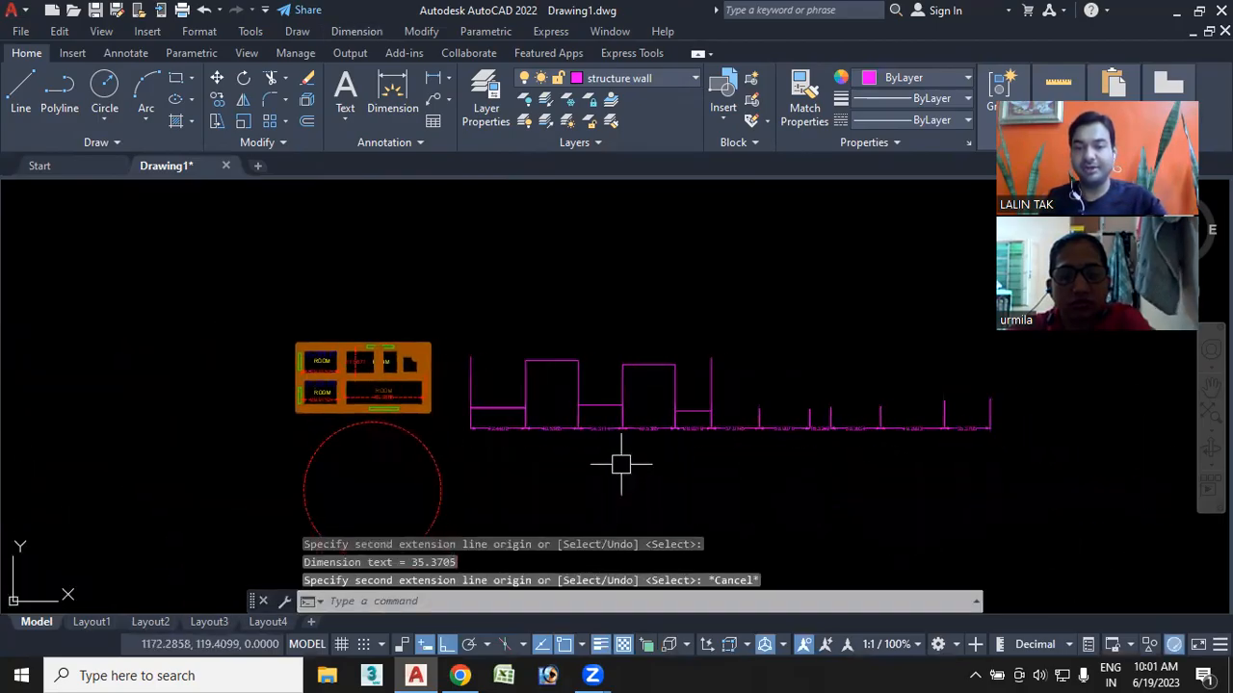
scroll(630, 448, up, 6)
scroll(658, 428, down, 4)
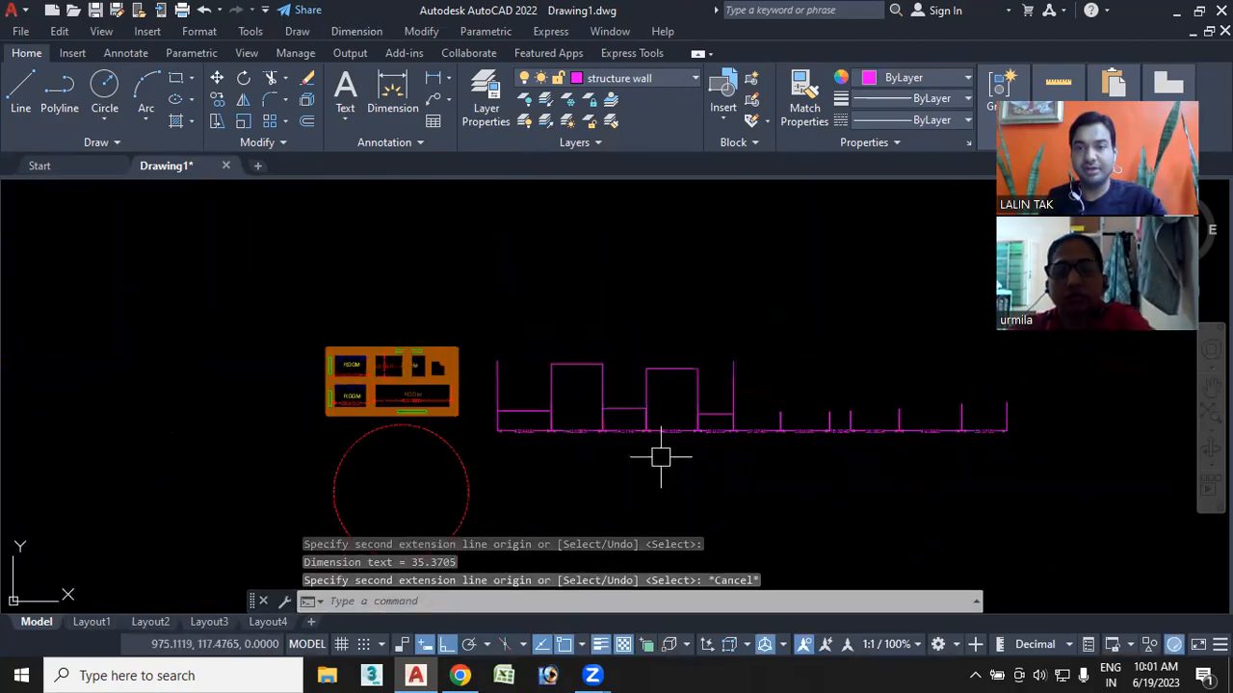
Draw a horizontal line in the empty area above the floor plan and the stepped line
scroll(645, 440, up, 3)
middle_drag(700, 429, 555, 573)
scroll(642, 347, down, 2)
mouse_move(641, 348)
middle_down()
mouse_move(569, 466)
mouse_move(572, 377)
mouse_move(537, 584)
middle_up()
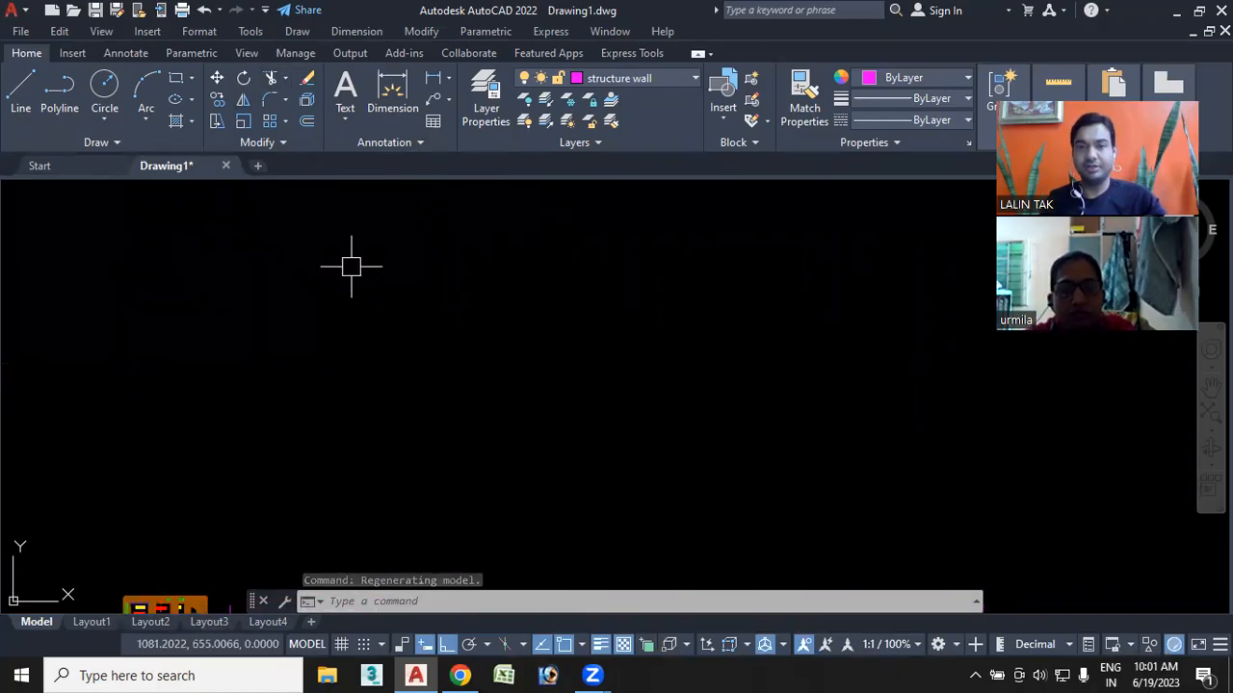
click(27, 96)
click(390, 264)
click(799, 274)
key(Escape)
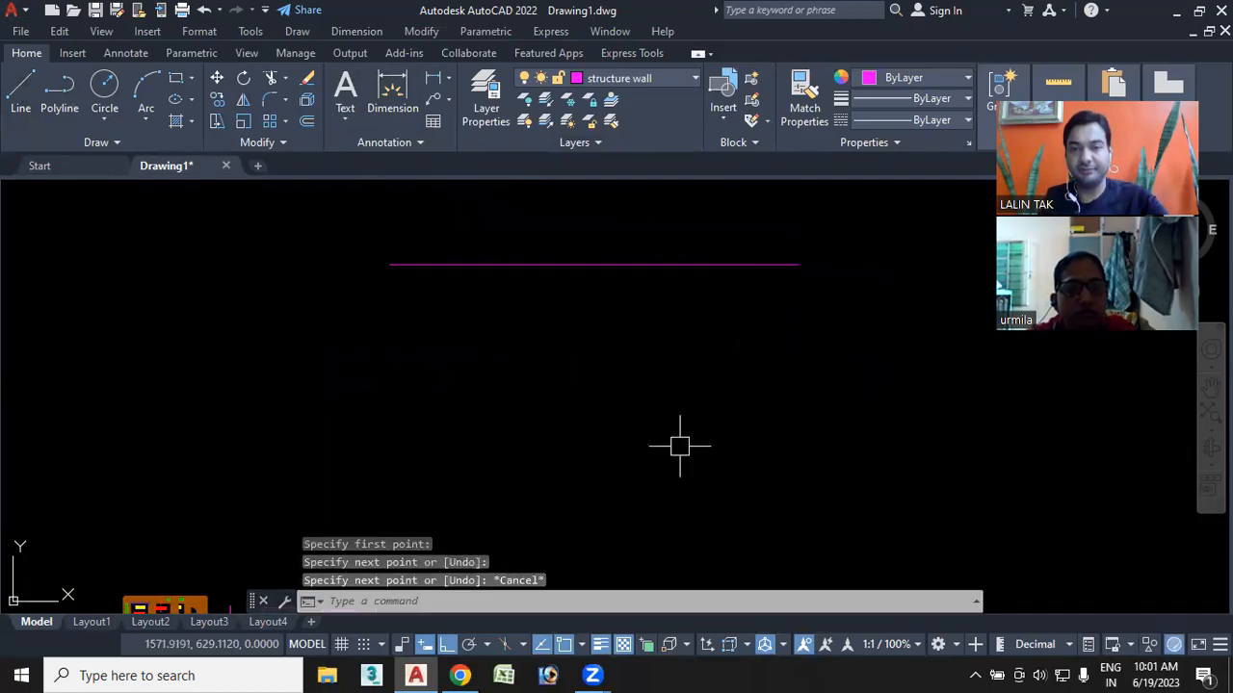
Offset the horizontal line downward with the Through option, making four unevenly spaced parallel copies one below another
text(o)
key(Return)
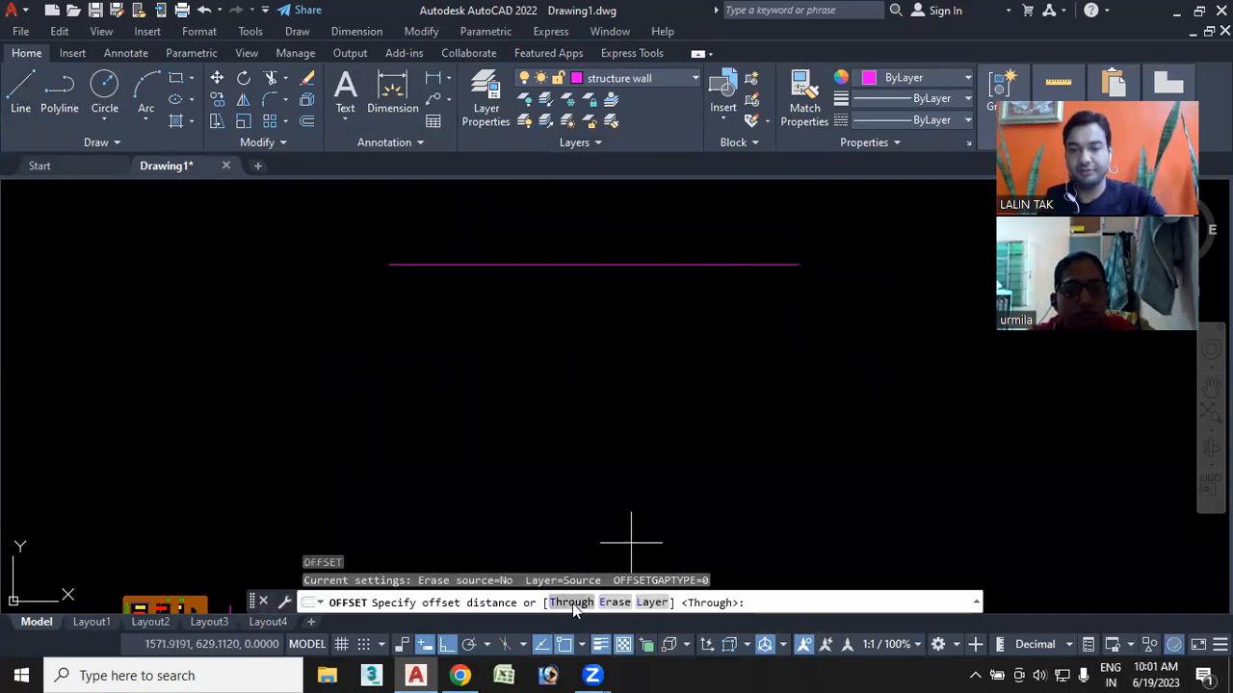
click(572, 603)
click(603, 265)
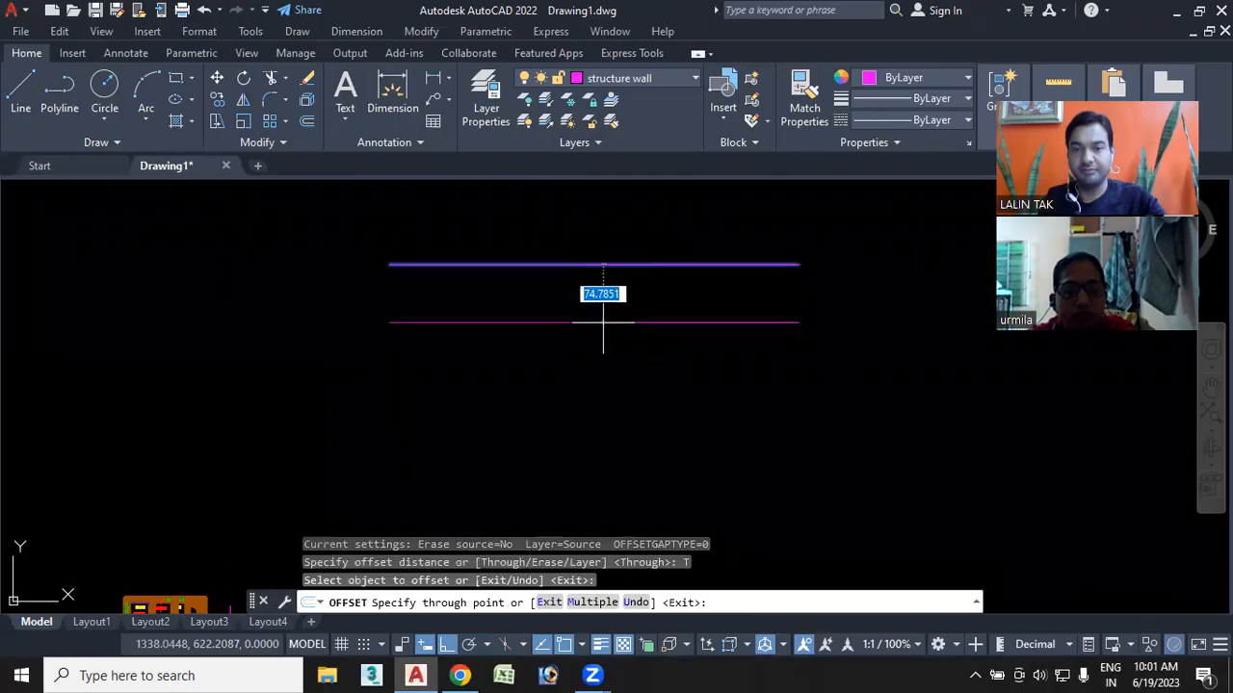
click(595, 316)
click(594, 315)
click(593, 374)
click(589, 374)
click(586, 430)
click(584, 430)
click(584, 473)
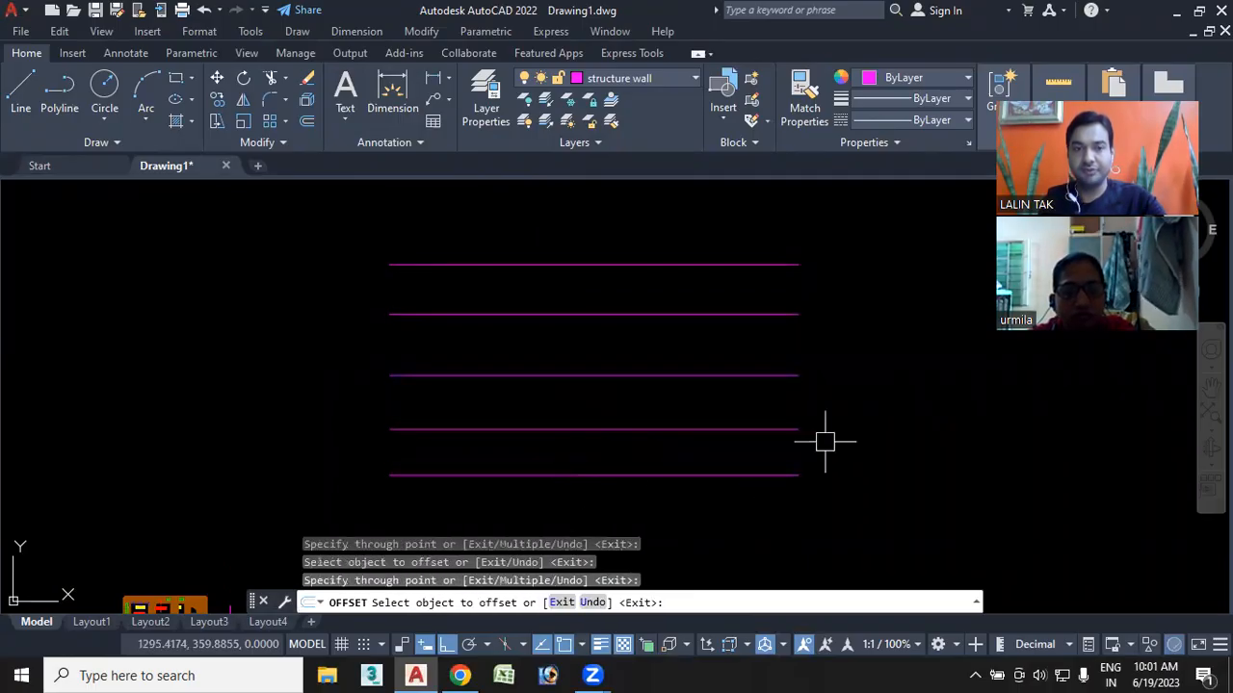
Draw a vertical line crossing all five horizontal lines near their right ends and extending past the outermost ones
click(20, 92)
click(721, 231)
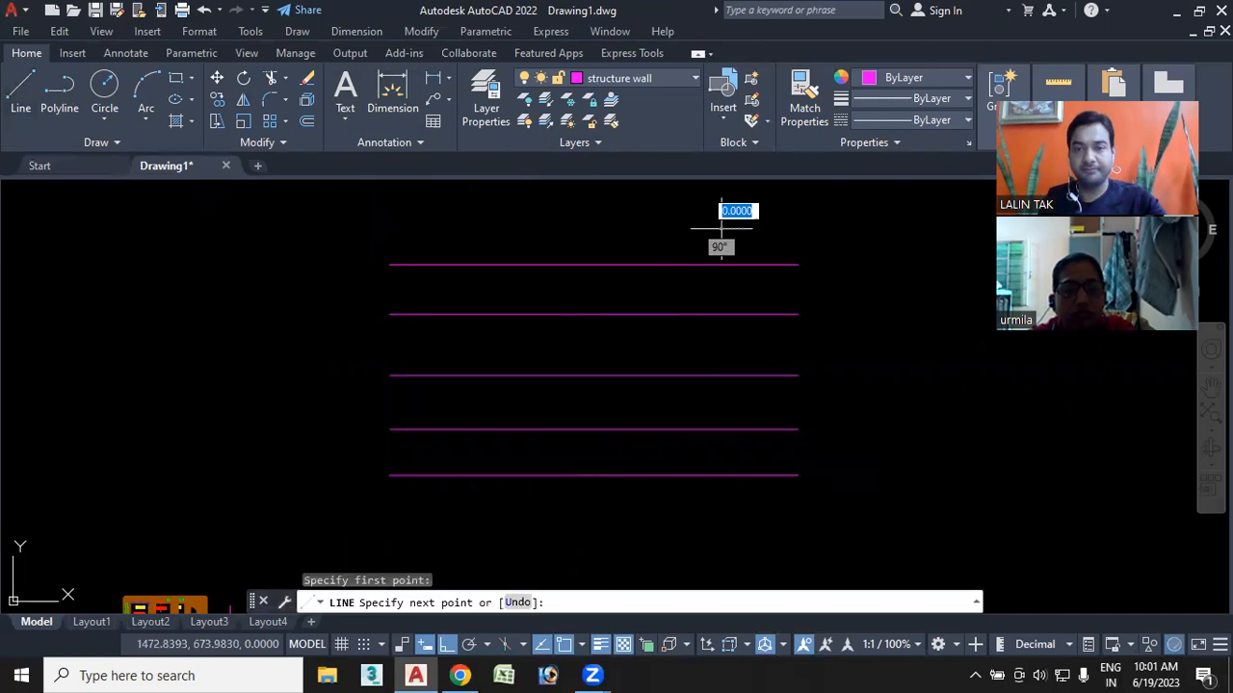
click(724, 553)
key(Escape)
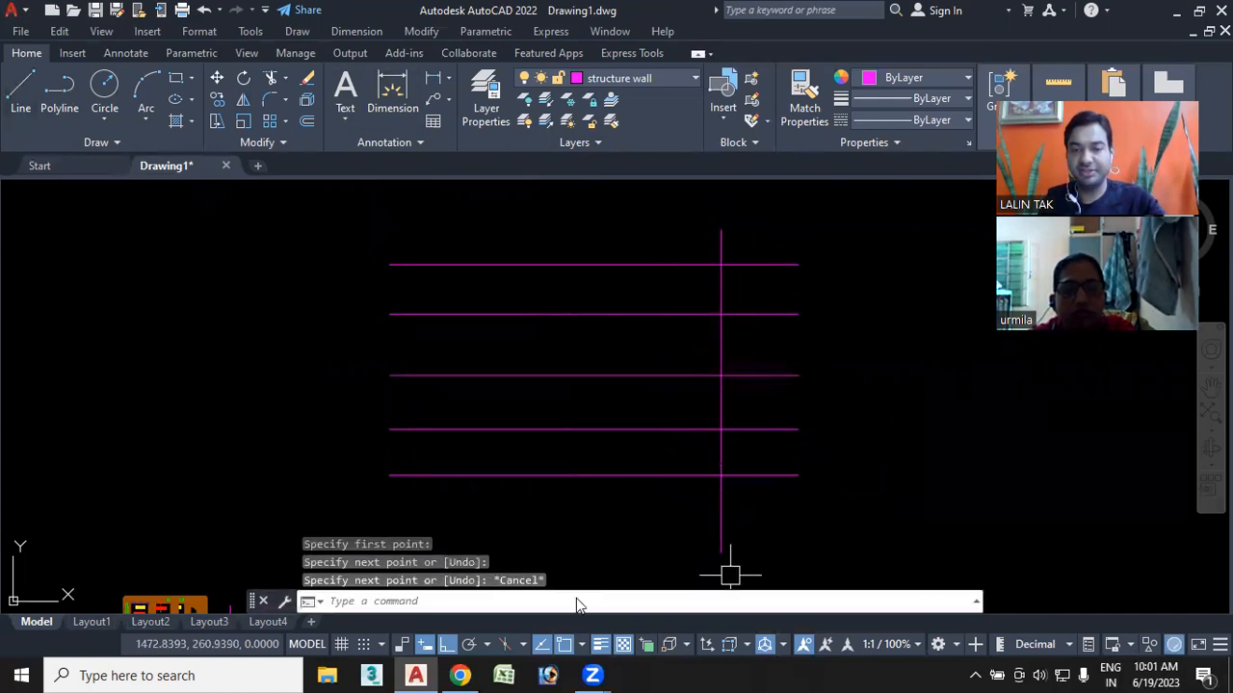
Dimension all six lines at once with QDIM, placing the continuous vertical dimension chain just right of the horizontal lines
text(qdi)
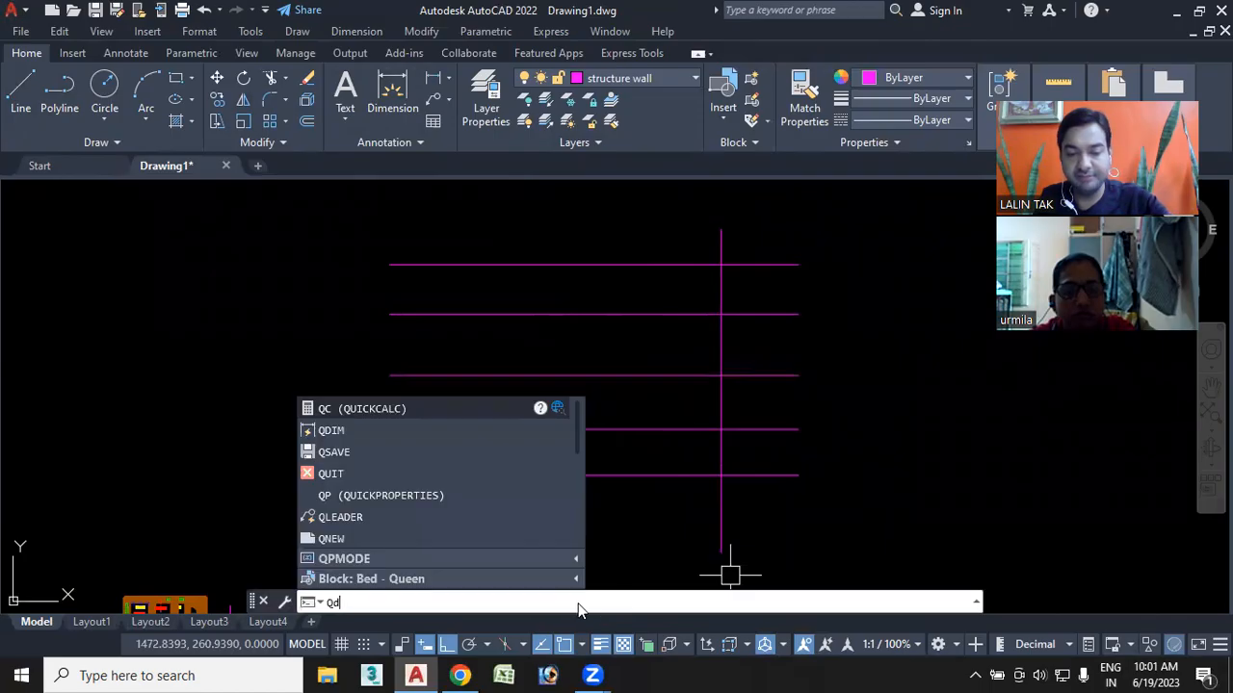
key(Return)
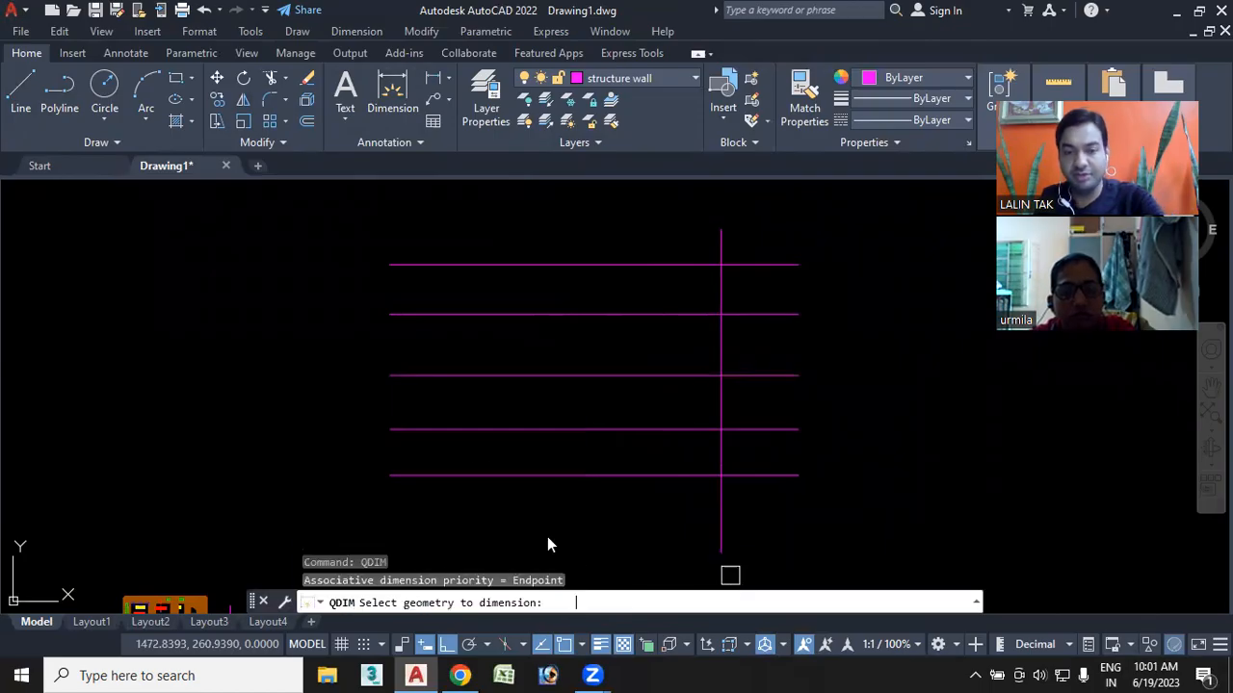
click(330, 197)
click(889, 554)
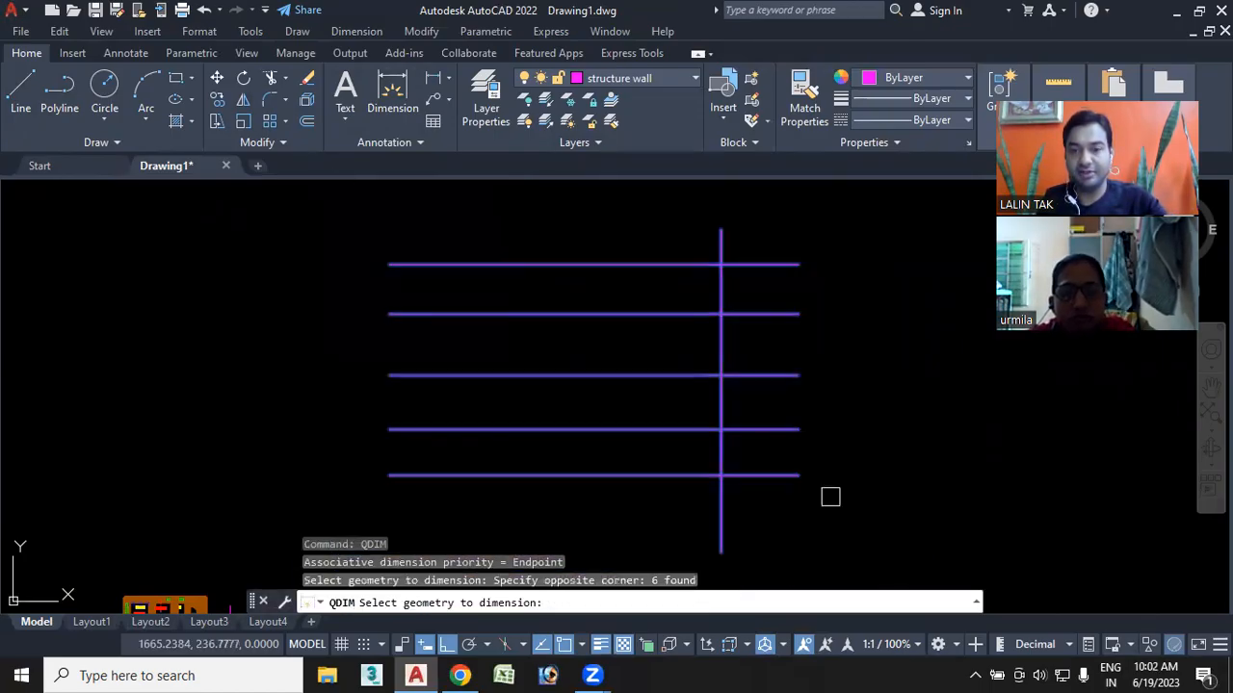
key(Return)
click(826, 459)
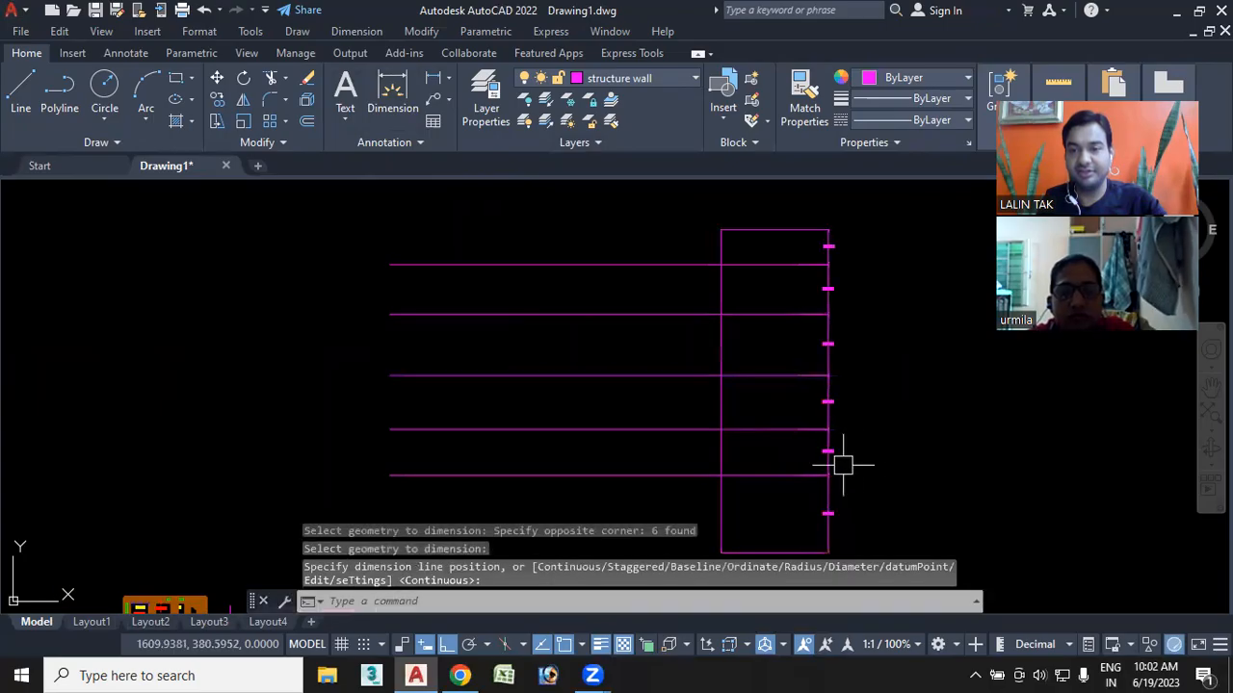
Examine the quick dimensions beside the parallel lines and the continued dimension chain under the stepped line
scroll(842, 465, up, 5)
middle_drag(831, 349, 800, 530)
middle_drag(811, 405, 816, 476)
scroll(822, 382, down, 5)
middle_drag(831, 385, 914, 289)
scroll(339, 473, up, 4)
middle_drag(703, 462, 366, 465)
scroll(793, 499, down, 4)
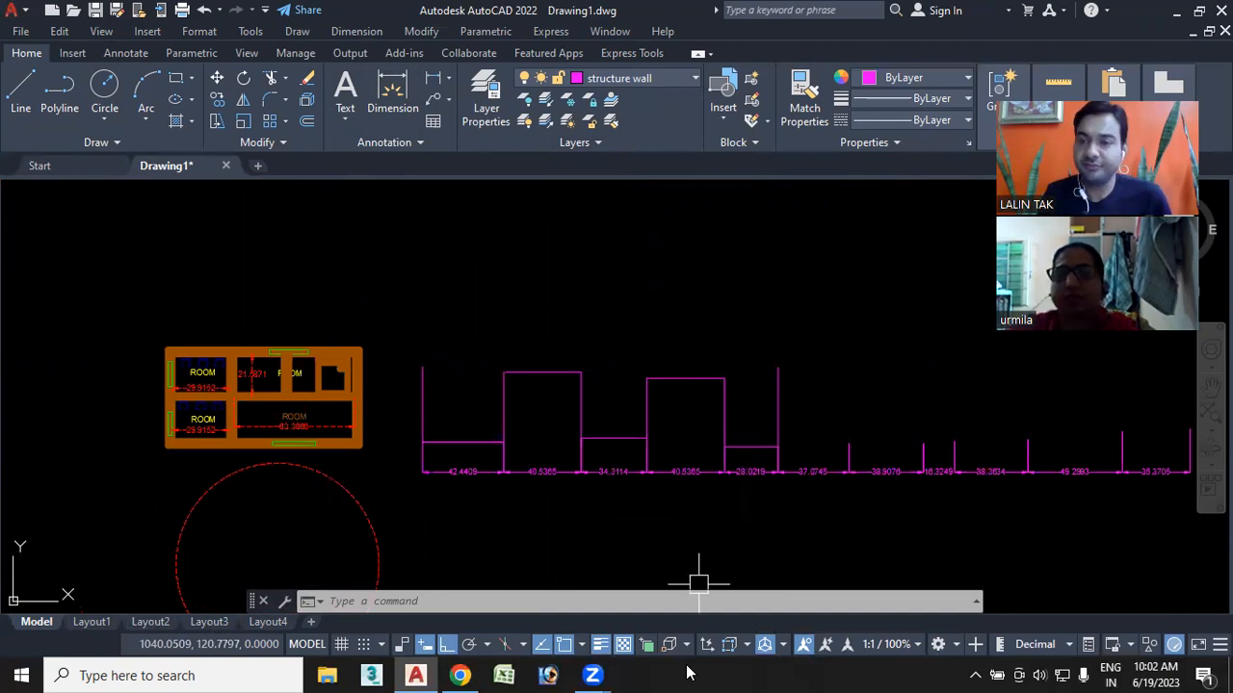
mouse_move(597, 675)
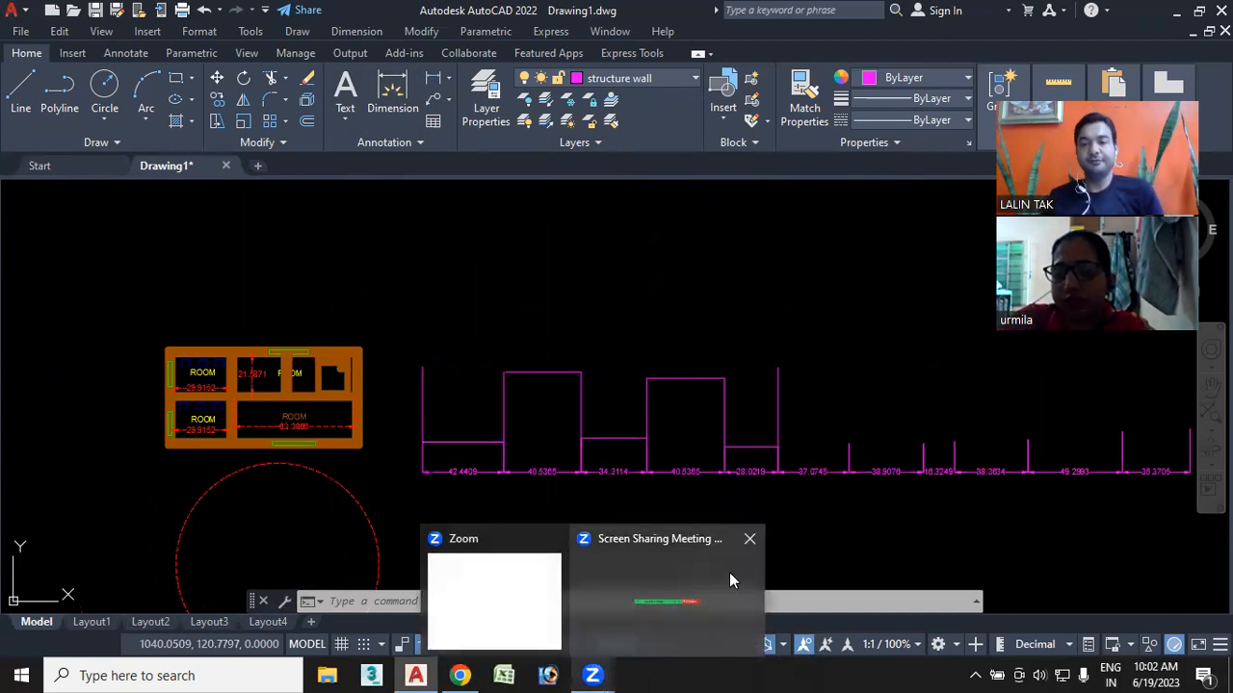